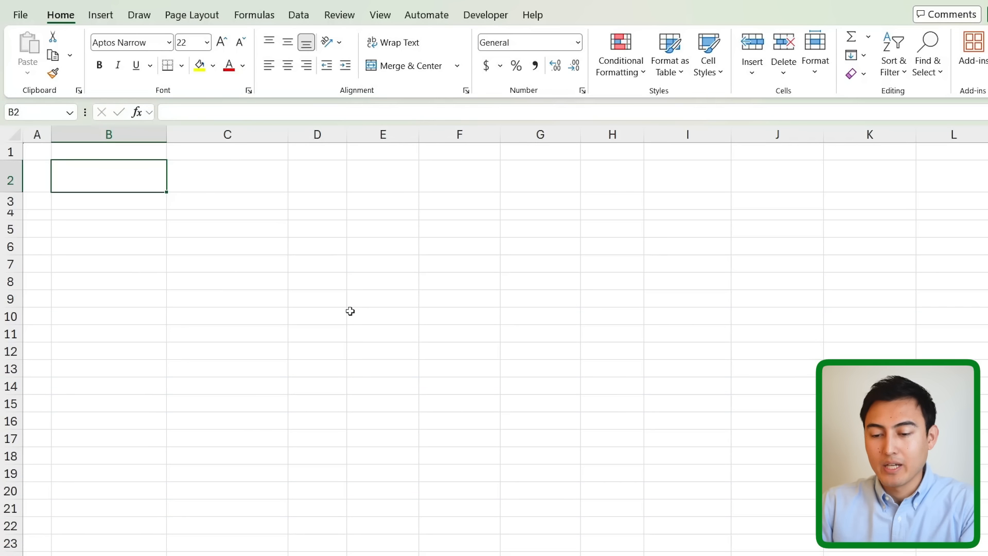
# - Enter the title "Investment Portfolio Tracker" in cell B2 and make it bold
pyautogui.write('Investm')
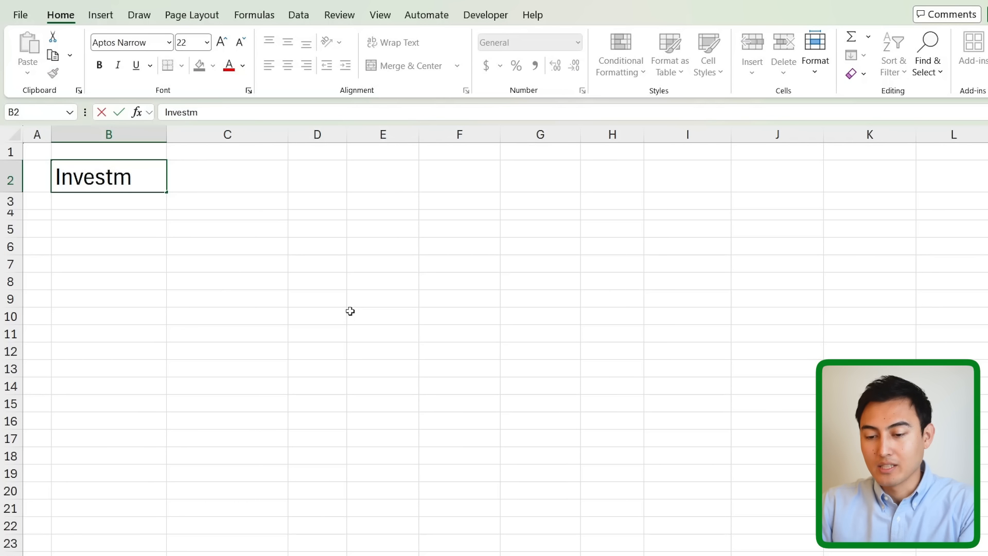
pyautogui.write('ent Portfolio Tracker')
pyautogui.press('Return')
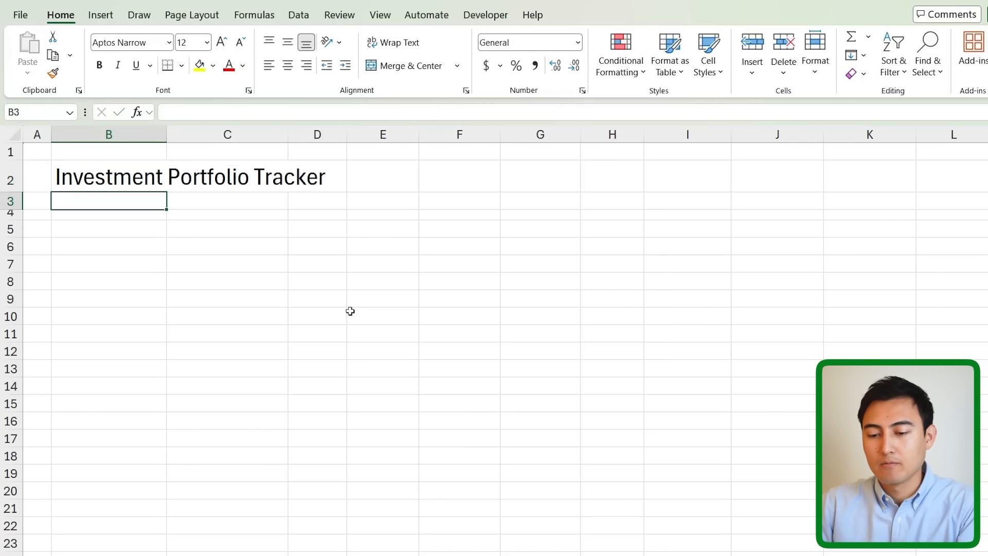
pyautogui.press('Up')
pyautogui.hotkey('ctrl', 'b')
# - Label cell B3 "Last Update" and enter the formula =TODAY() in C3
pyautogui.press('Down')
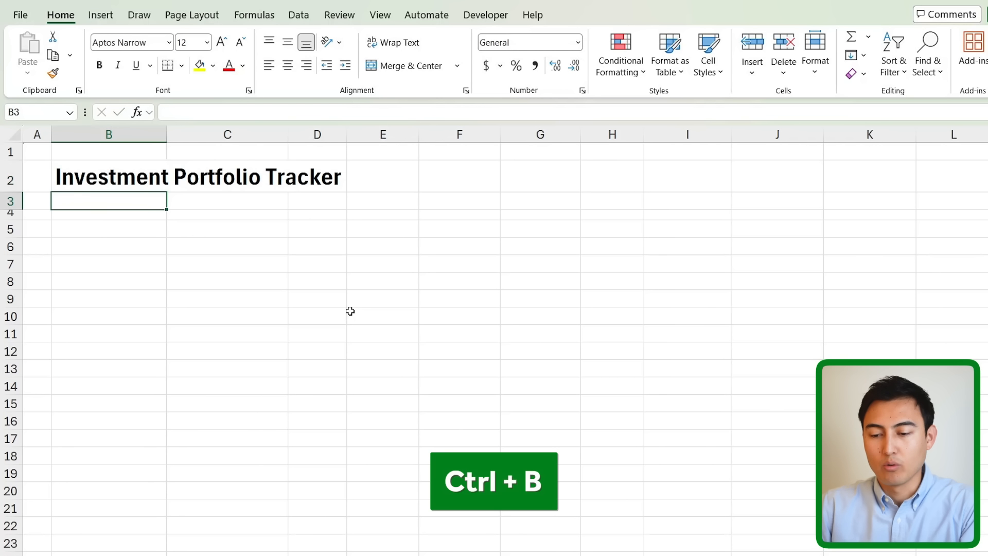
pyautogui.write('Last')
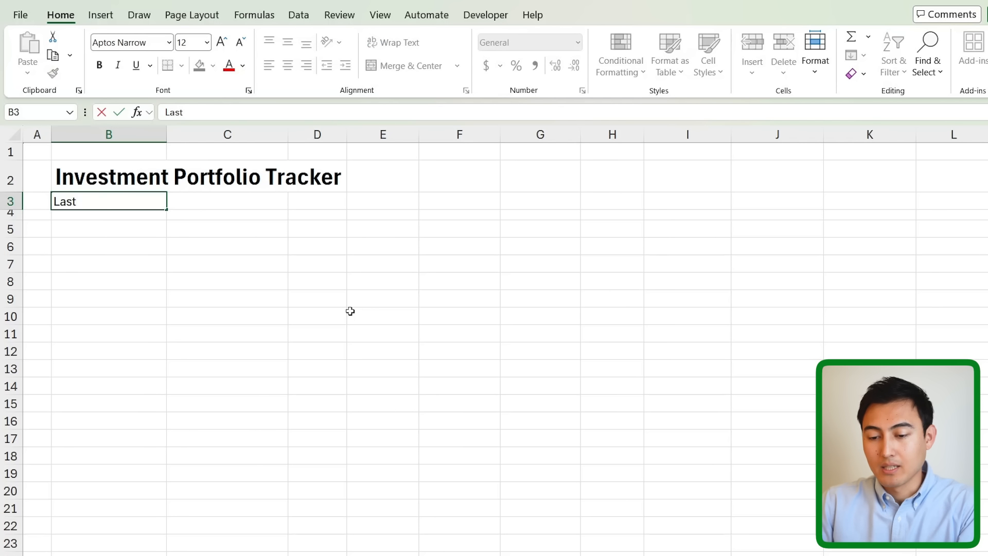
pyautogui.write(' Update')
pyautogui.press('Tab')
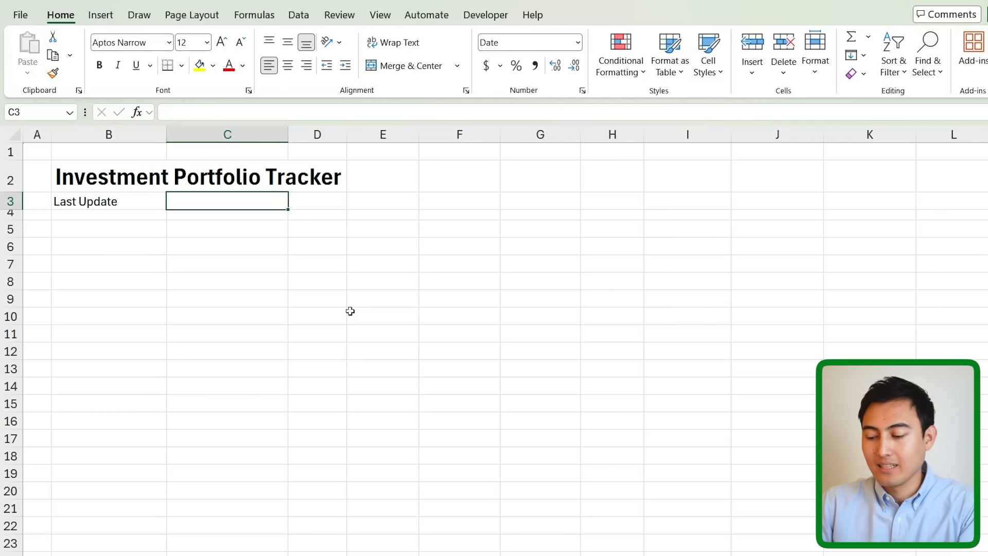
pyautogui.write('=toda')
pyautogui.press('Tab')
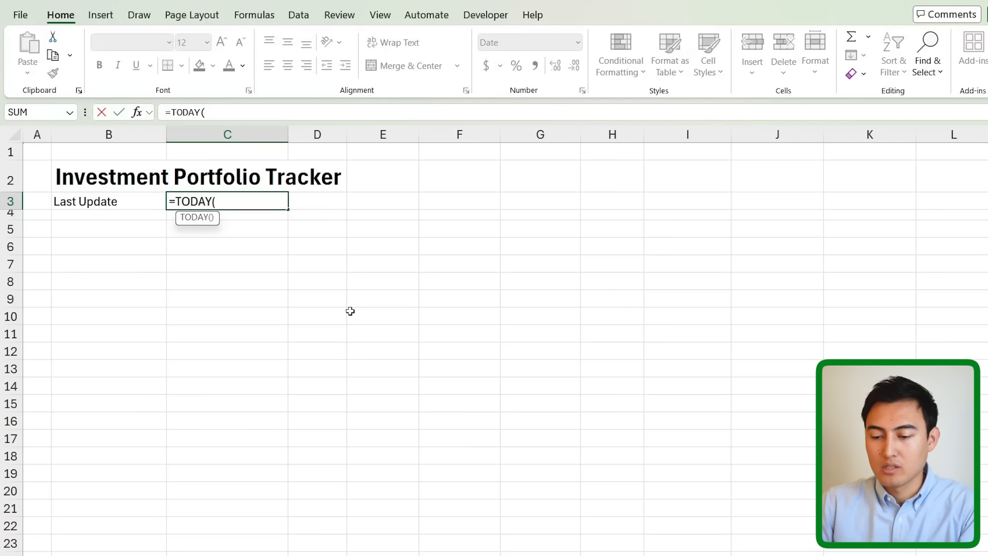
pyautogui.press('Return')
pyautogui.press('Up')
pyautogui.press('Right')
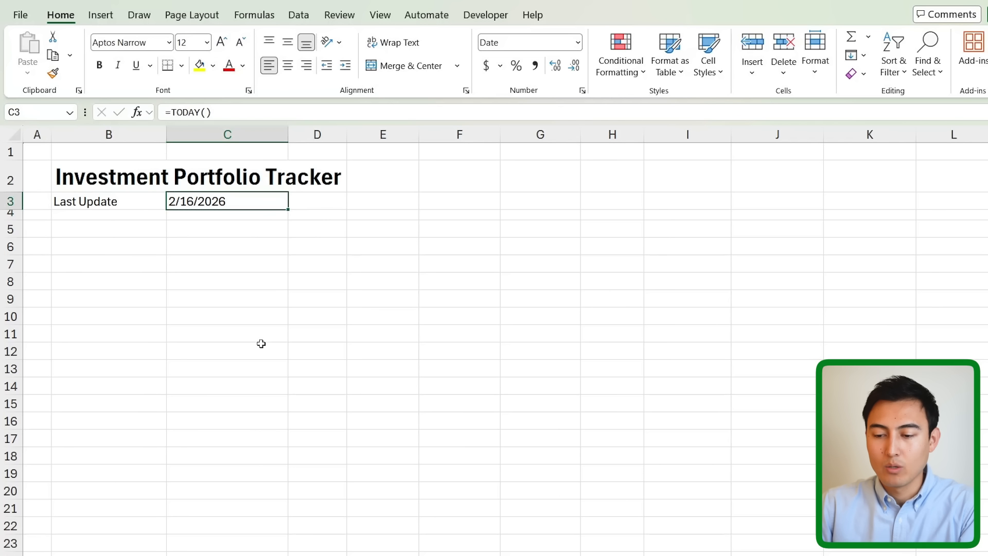
# - Add a bottom border under the title row across B2:K2
pyautogui.press('Up')
pyautogui.press('Left')
pyautogui.hotkey('shift', 'Right')
pyautogui.hotkey('shift', 'Right')
pyautogui.hotkey('shift', 'Right')
pyautogui.hotkey('shift', 'Right')
pyautogui.hotkey('shift', 'Right')
pyautogui.hotkey('shift', 'Right')
pyautogui.hotkey('shift', 'Right')
pyautogui.hotkey('shift', 'Right')
pyautogui.hotkey('shift', 'Right')
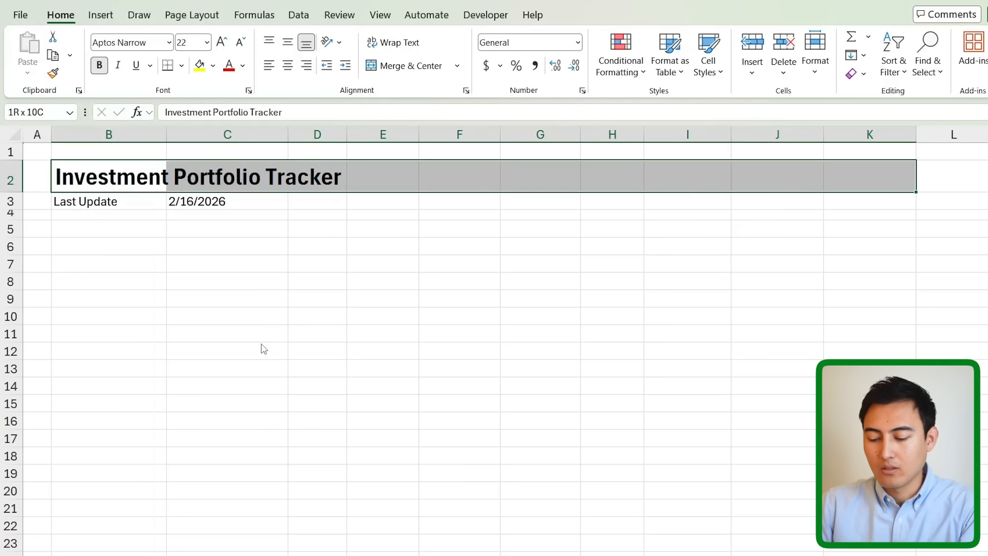
pyautogui.hotkey('alt', 'h')
pyautogui.press('b')
pyautogui.press('o')
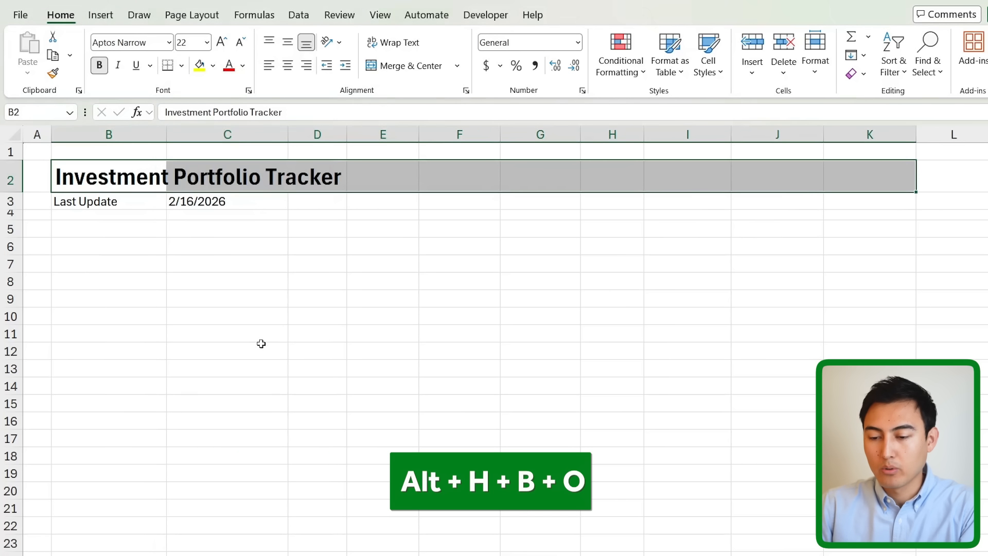
# - Format the last-update label and date in B3:C3 in italics with a dark gray font color
pyautogui.press('Down')
pyautogui.press('Down')
pyautogui.press('Up')
pyautogui.hotkey('shift', 'Right')
pyautogui.hotkey('ctrl', 'i')
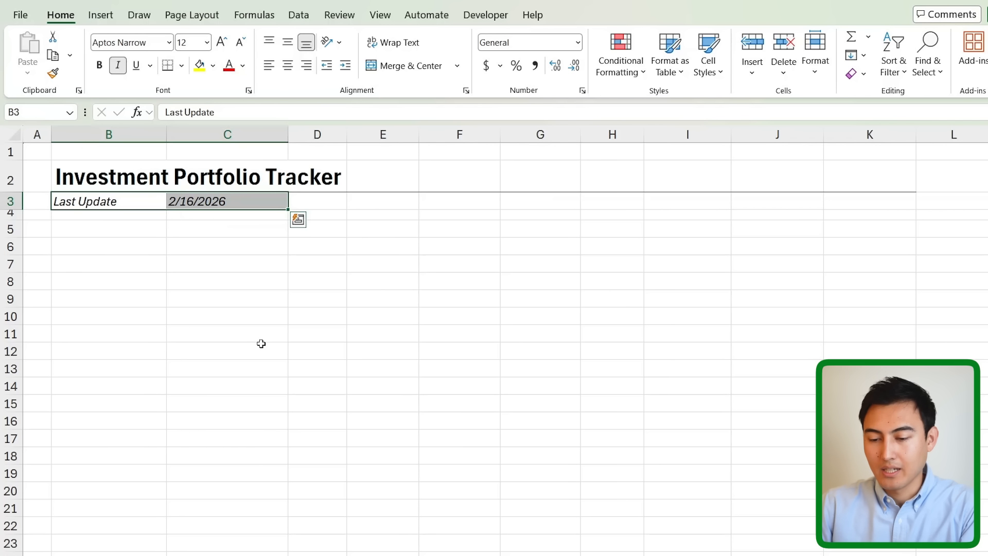
pyautogui.click(242, 66)
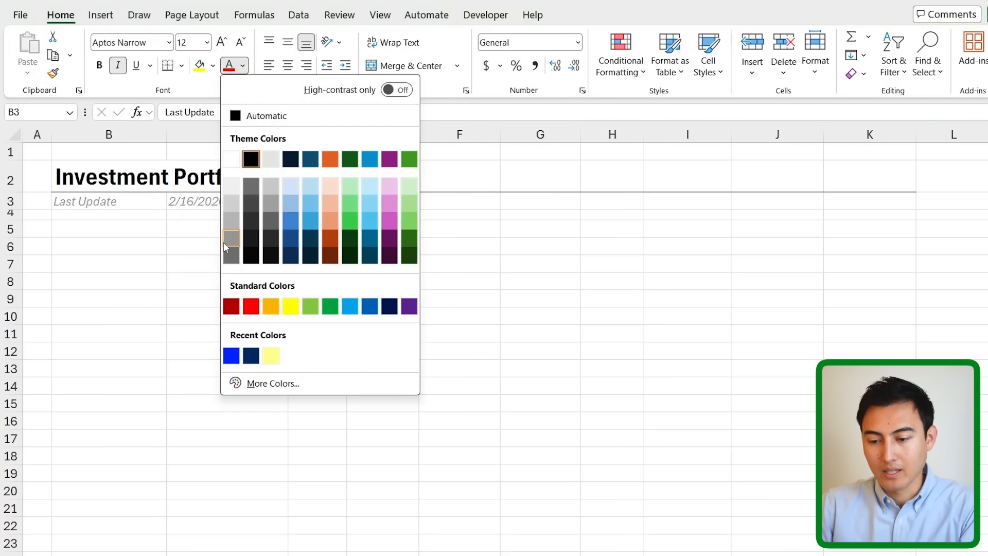
pyautogui.click(229, 256)
# - Enter the column headers "Ticker" in B5 and "Name" in C5
pyautogui.press('Down')
pyautogui.press('Down')
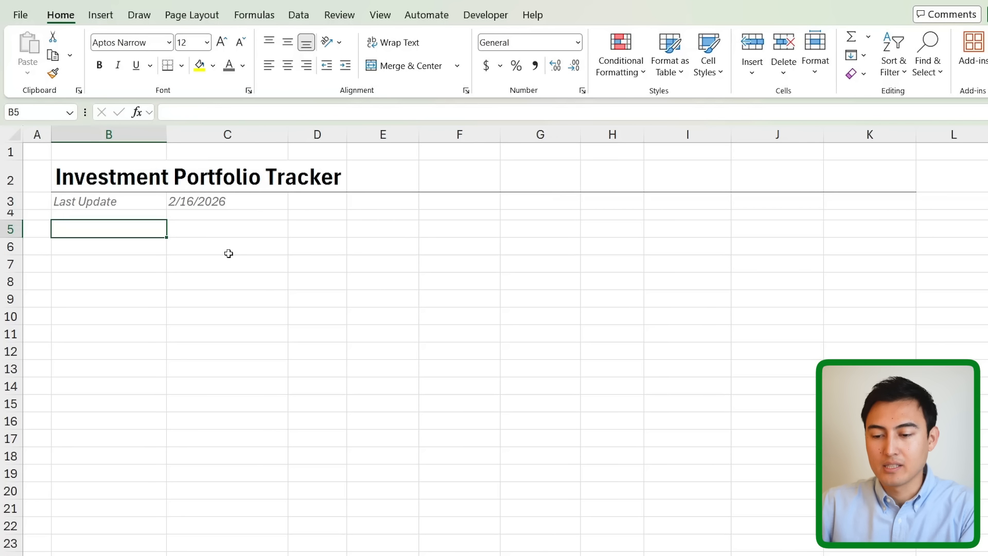
pyautogui.write('To')
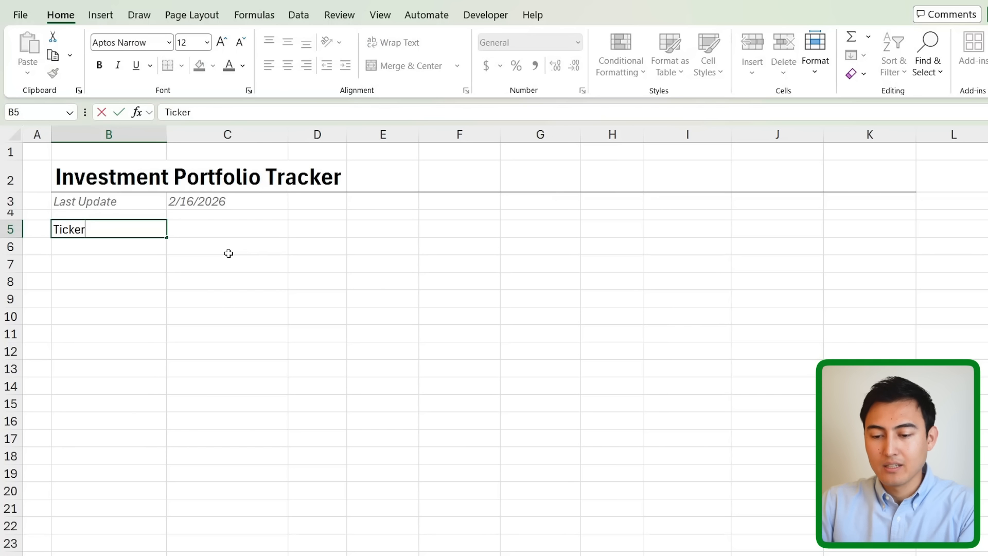
pyautogui.write('cker')
pyautogui.press('Tab')
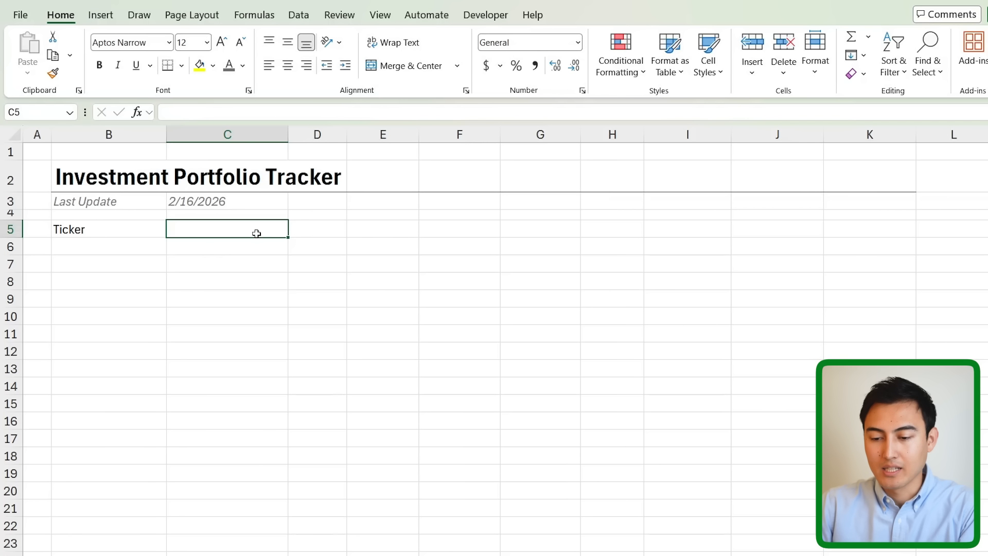
pyautogui.write('Nam')
pyautogui.press('Return')
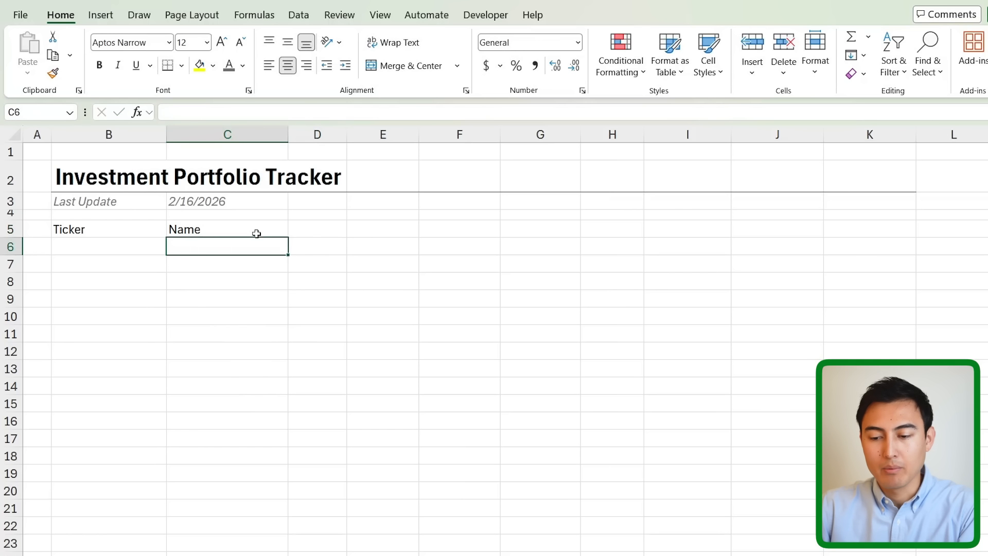
# - Fill in the first holding in row 6 with ticker AAPL in B6 and name "Apple Inc." in C6
pyautogui.press('Left')
pyautogui.write('AAPL')
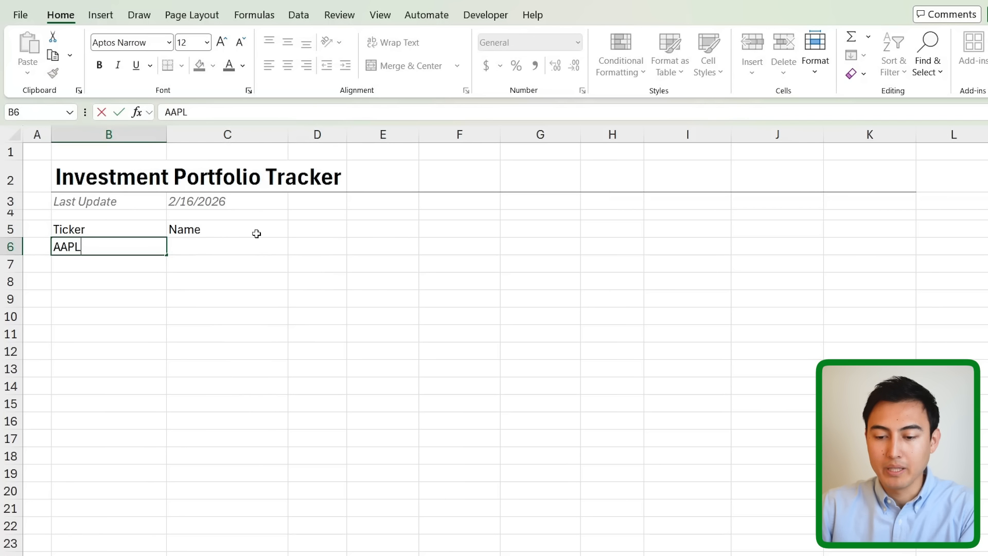
pyautogui.press('Tab')
pyautogui.write('Ap')
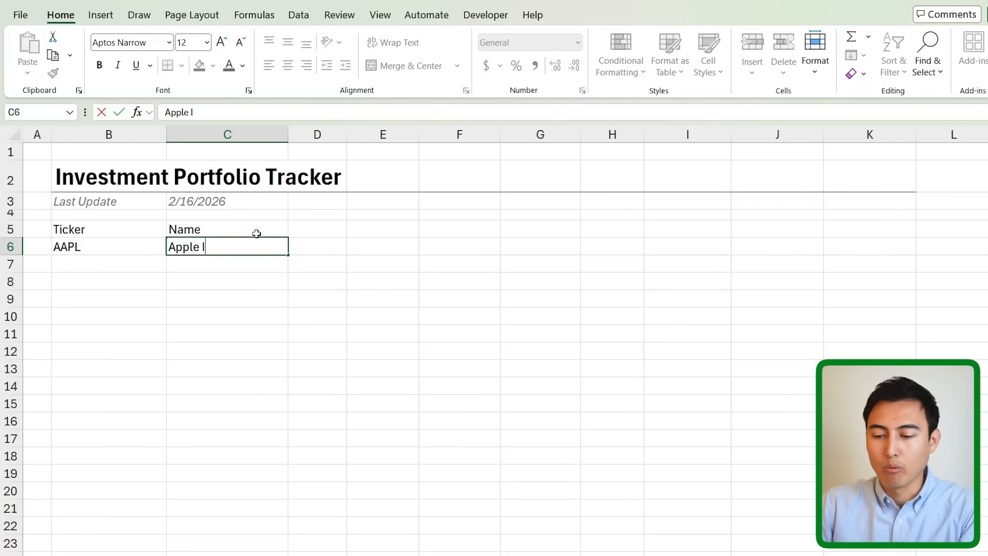
pyautogui.press('Tab')
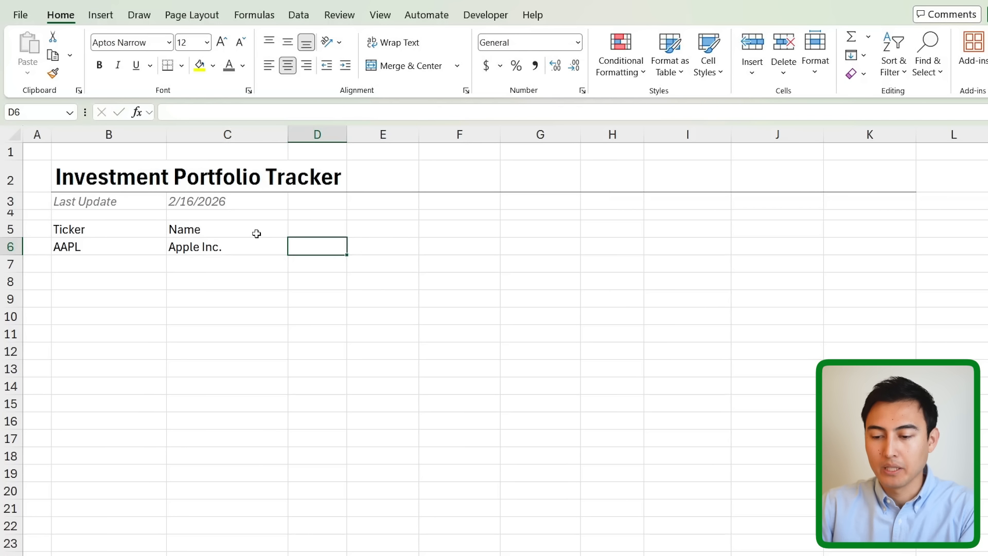
# - Add the column headers "Shares" in D5 and "Cost Basis" in E5
pyautogui.click(322, 226)
pyautogui.write('Sahres')
pyautogui.press('BackSpace')
pyautogui.press('BackSpace')
pyautogui.press('BackSpace')
pyautogui.press('BackSpace')
pyautogui.write('ares')
pyautogui.press('Tab')
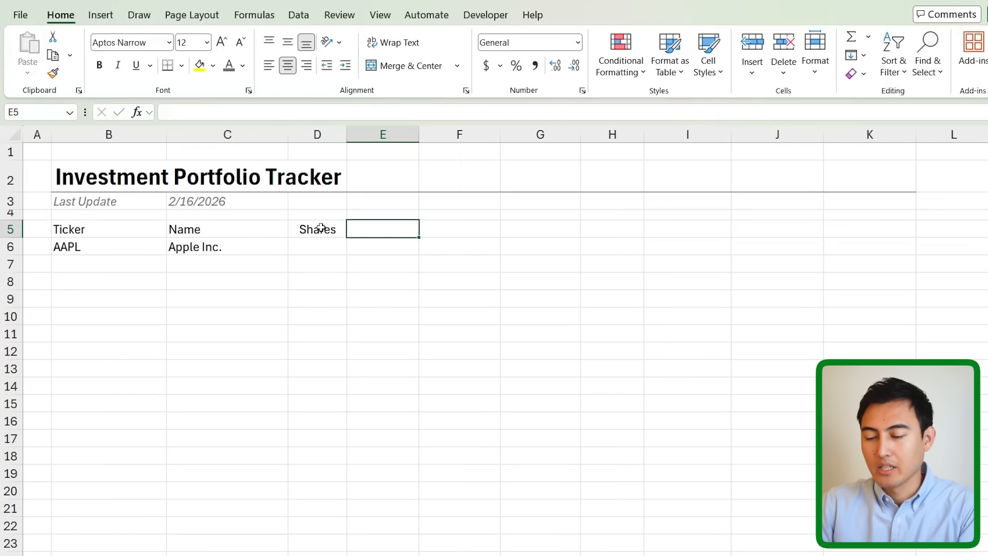
pyautogui.write('Cost Ba')
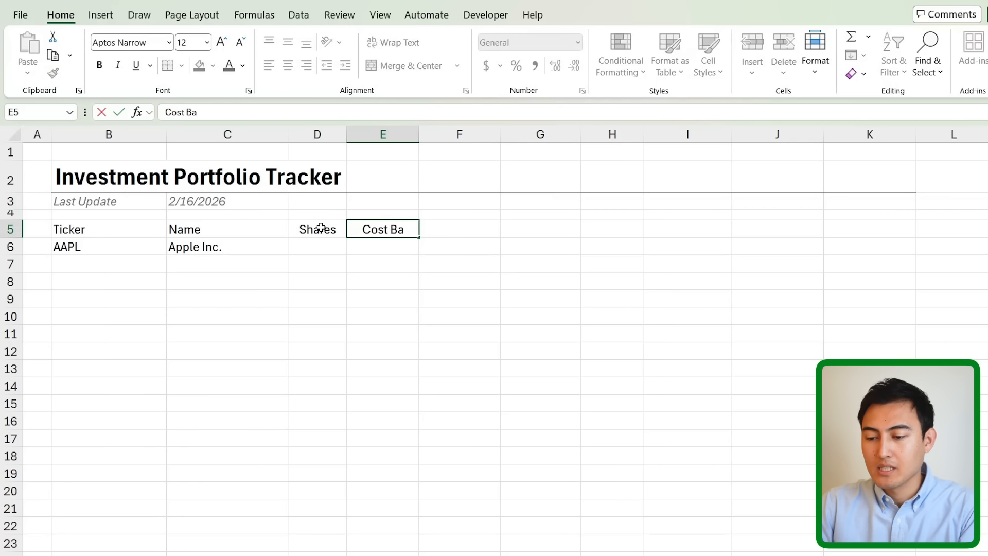
pyautogui.write('sis')
pyautogui.press('Tab')
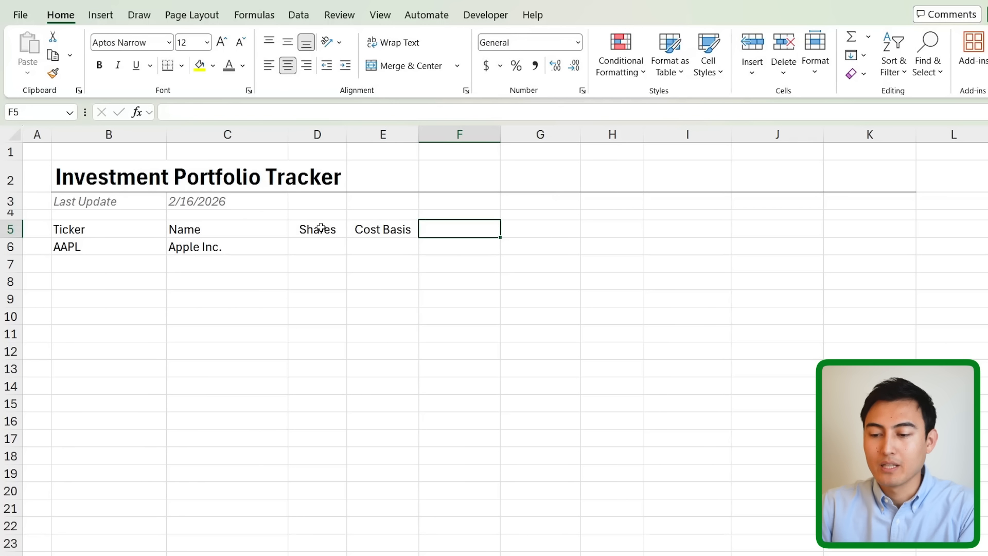
# - Add the column headers "Current Price", "Market Value" and "Total Cost" in F5 through H5
pyautogui.write('Current Price')
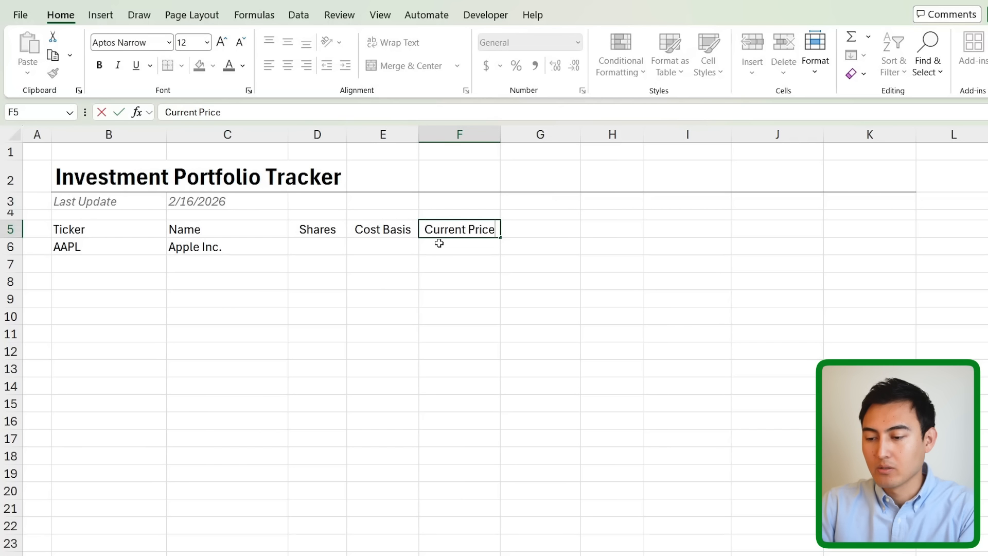
pyautogui.press('Tab')
pyautogui.write('Market Value')
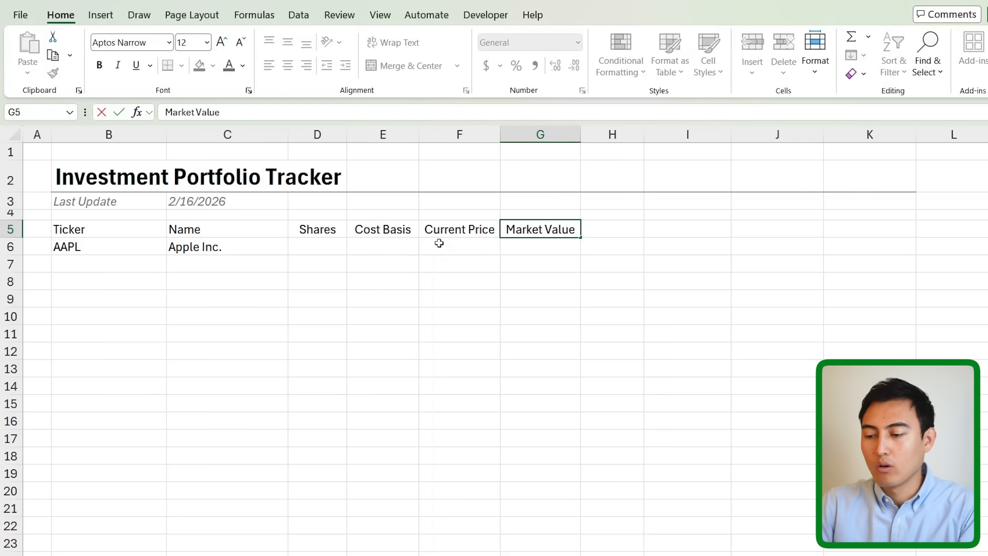
pyautogui.press('Tab')
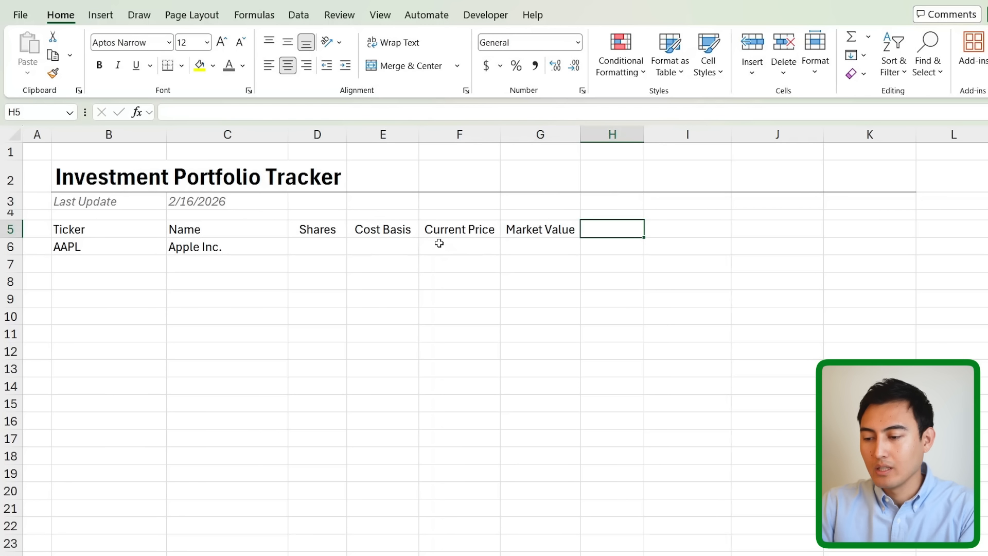
pyautogui.write('Total Cost')
pyautogui.press('Tab')
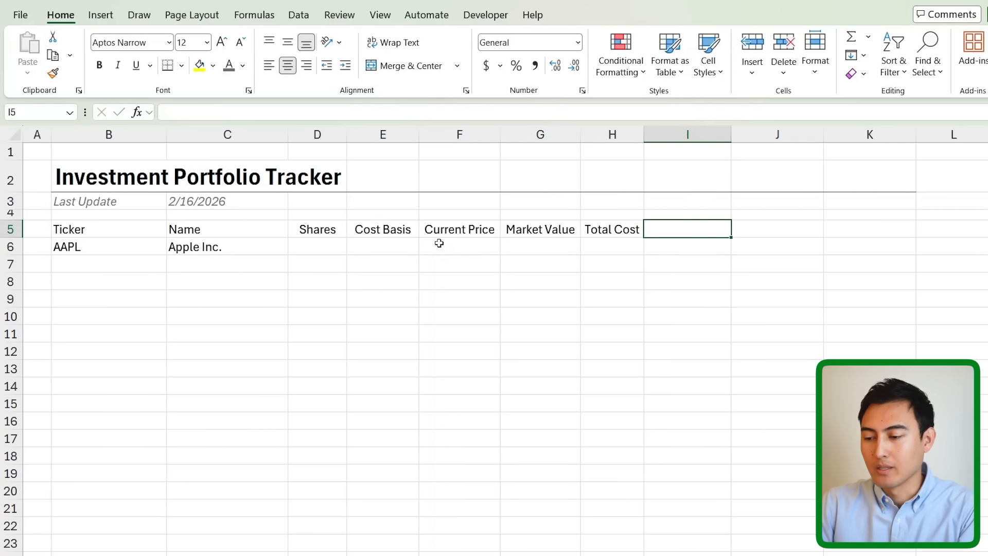
# - Enter the header "Gain / Loss ($)" in I5 and copy it to J5, changing the copy to "Gain / Loss (%)"
pyautogui.write('Gain / Loss ($')
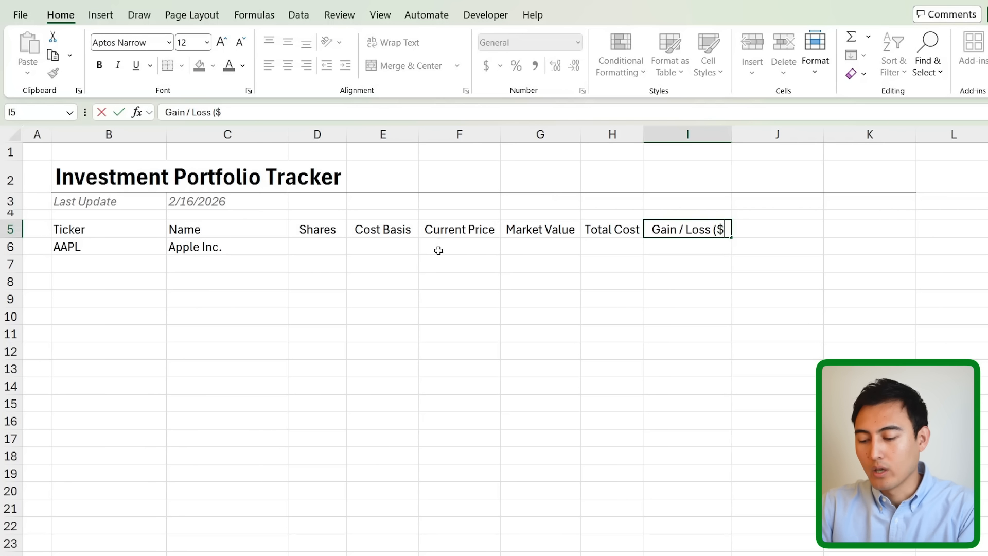
pyautogui.write(')')
pyautogui.press('Tab')
pyautogui.press('Left')
pyautogui.hotkey('ctrl', 'c')
pyautogui.press('Right')
pyautogui.hotkey('ctrl', 'v')
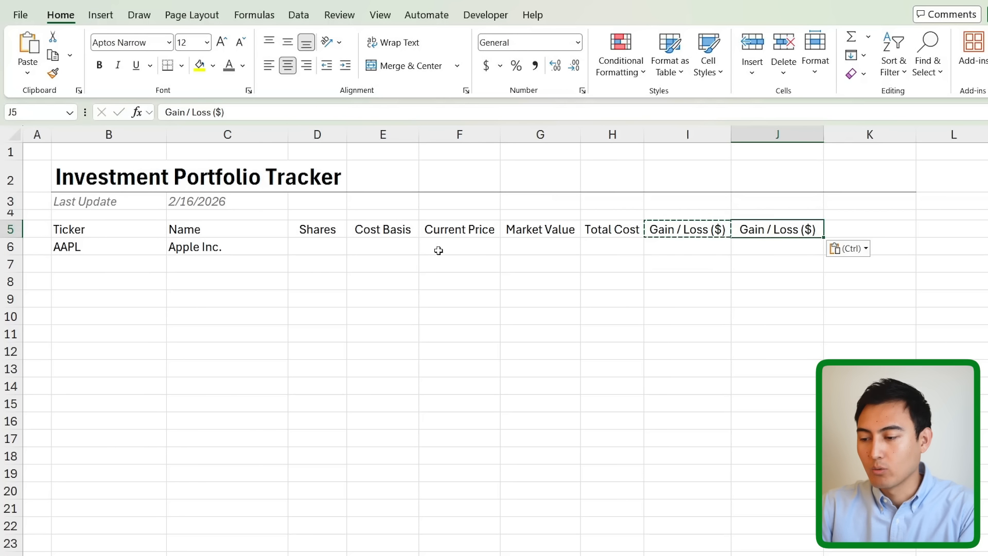
pyautogui.press('F2')
pyautogui.press('Left')
pyautogui.press('BackSpace')
pyautogui.write('%')
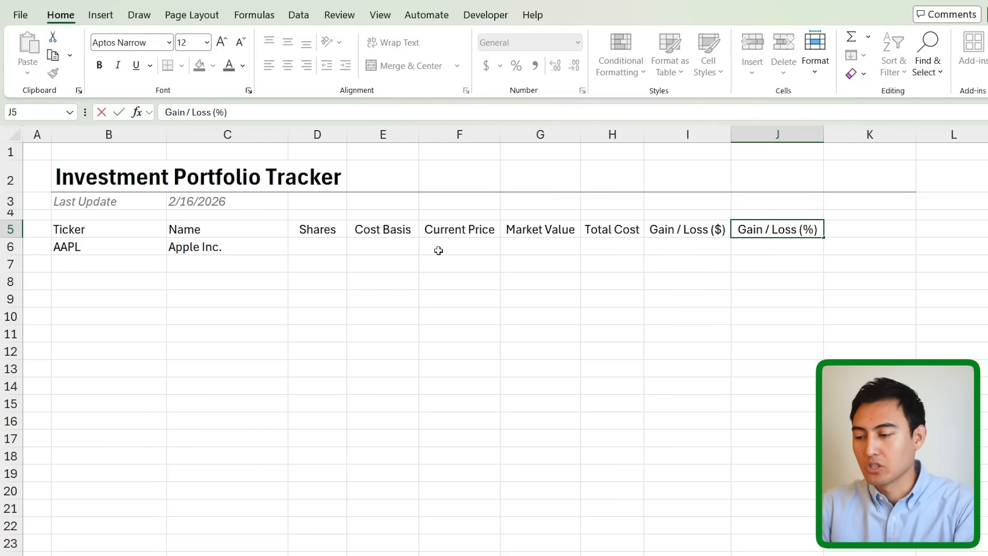
# - Add the last column header "Weight" in K5
pyautogui.press('Tab')
pyautogui.write('Weight')
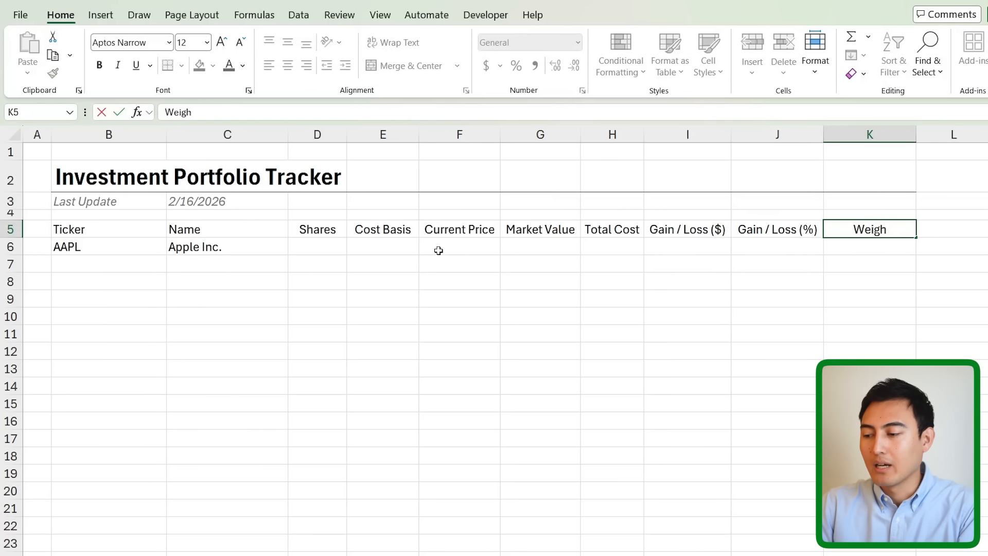
pyautogui.press('Left')
pyautogui.press('Right')
pyautogui.press('Down')
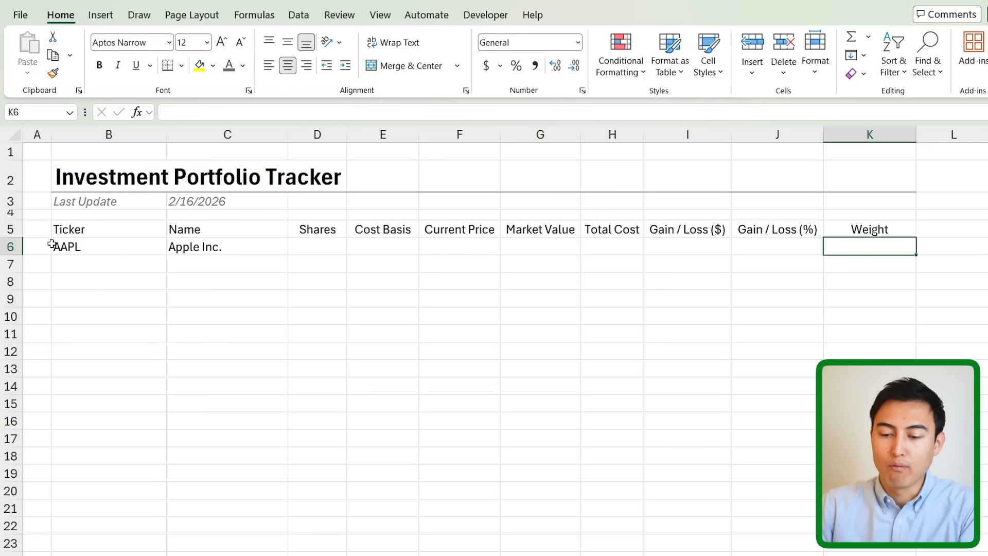
# - Fill the header row B5:K5 with the recently used dark navy blue
pyautogui.click(66, 250)
pyautogui.hotkey('shift', 'Right')
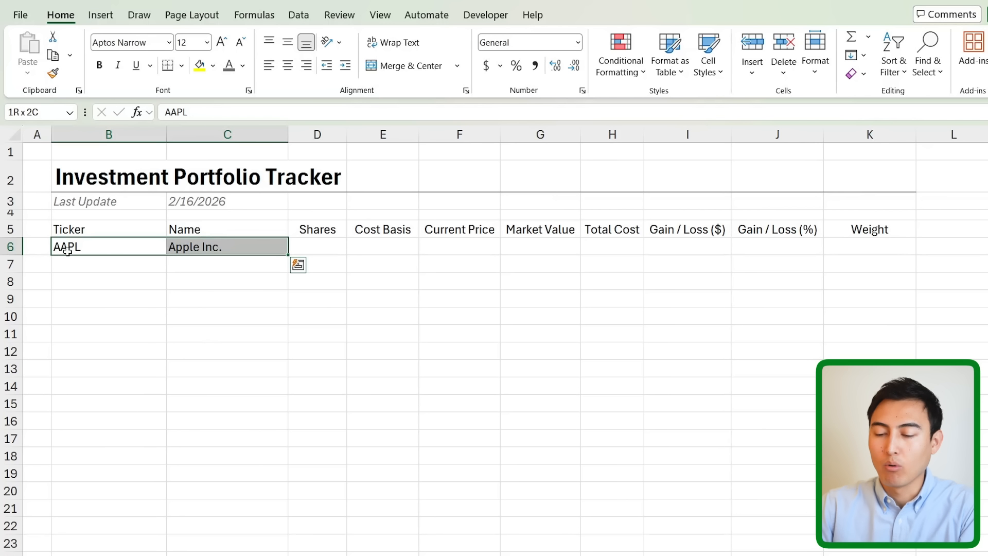
pyautogui.press('Up')
pyautogui.hotkey('shift', 'Right')
pyautogui.hotkey('shift', 'Right')
pyautogui.hotkey('shift', 'Right')
pyautogui.hotkey('shift', 'Right')
pyautogui.hotkey('shift', 'Right')
pyautogui.hotkey('shift', 'Right')
pyautogui.hotkey('shift', 'Right')
pyautogui.hotkey('shift', 'Right')
pyautogui.hotkey('shift', 'Right')
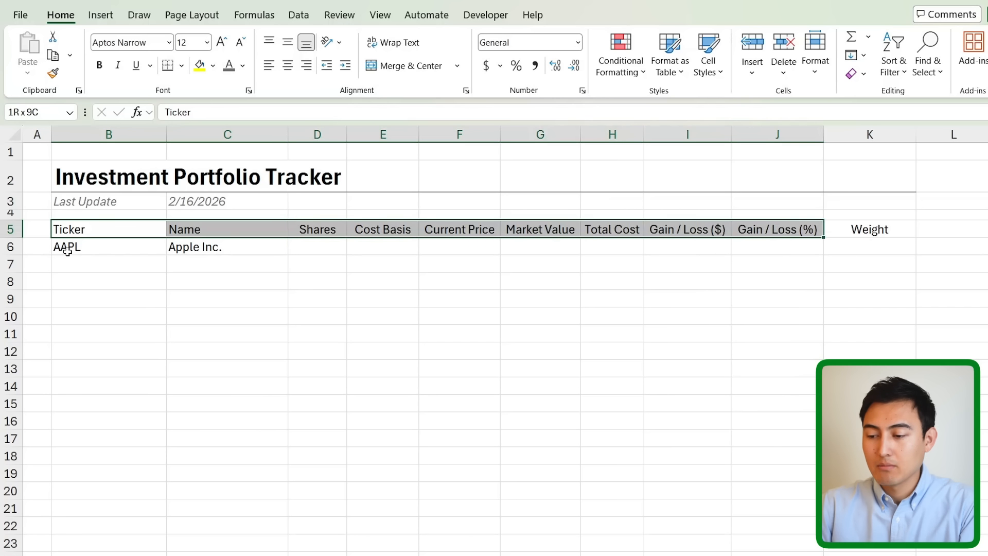
pyautogui.click(213, 65)
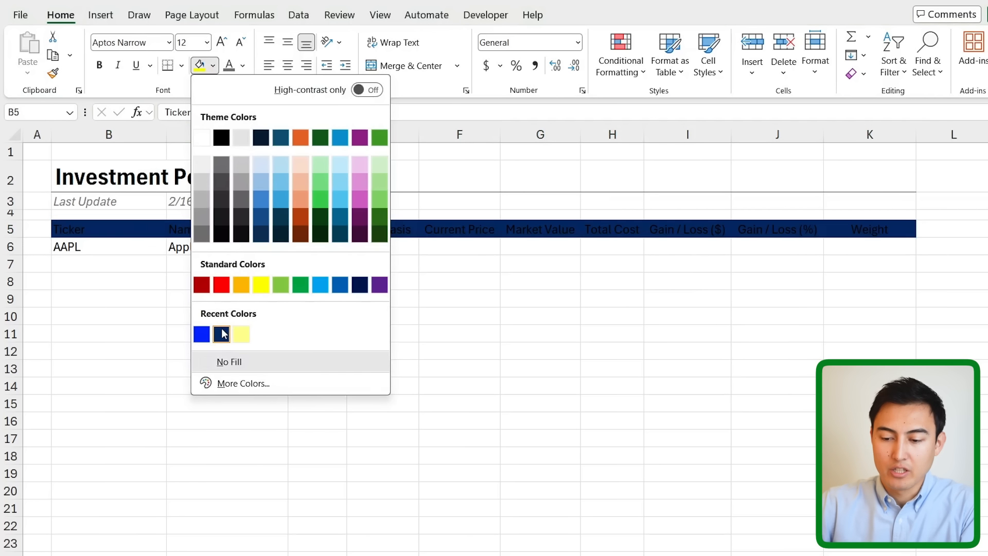
pyautogui.click(223, 335)
# - Set the font color of the header row B5:K5 to white
pyautogui.click(242, 66)
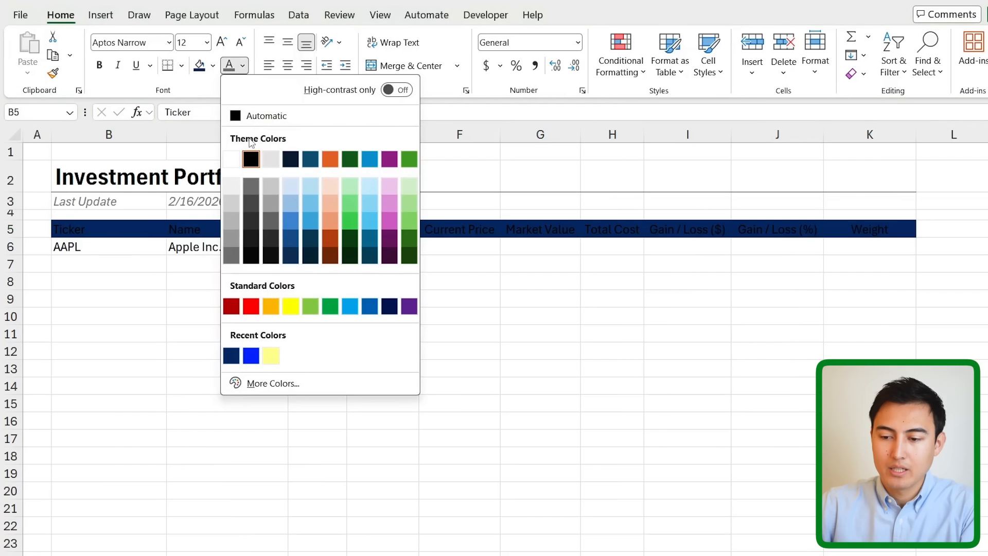
pyautogui.click(233, 156)
pyautogui.press('Down')
pyautogui.press('Up')
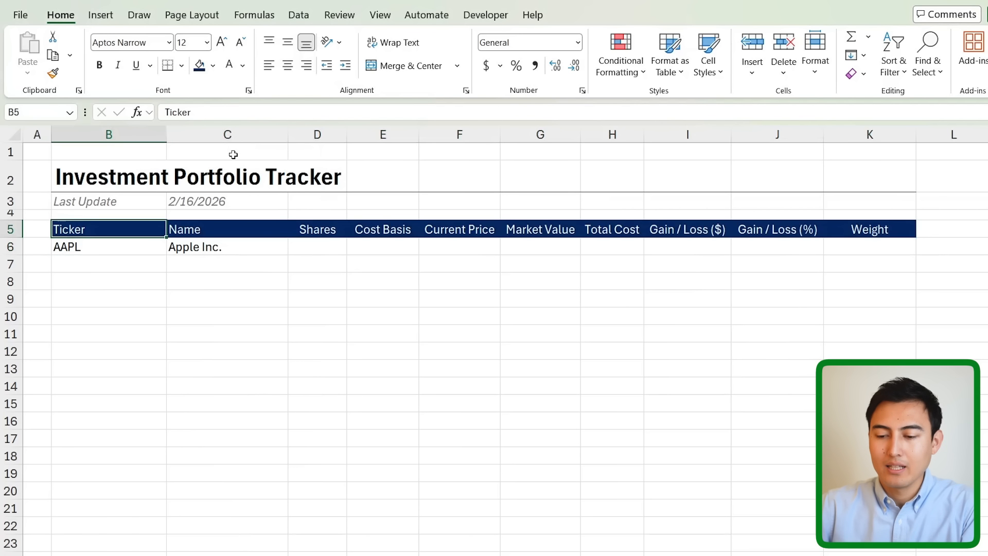
# - Make the header row B5:K5 bold
pyautogui.hotkey('ctrl', 'shift', 'Right')
pyautogui.hotkey('ctrl', 'b')
# - Move the AAPL ticker and Apple Inc. name from B6:C6 down to B7:C7
pyautogui.press('Down')
pyautogui.hotkey('shift', 'Right')
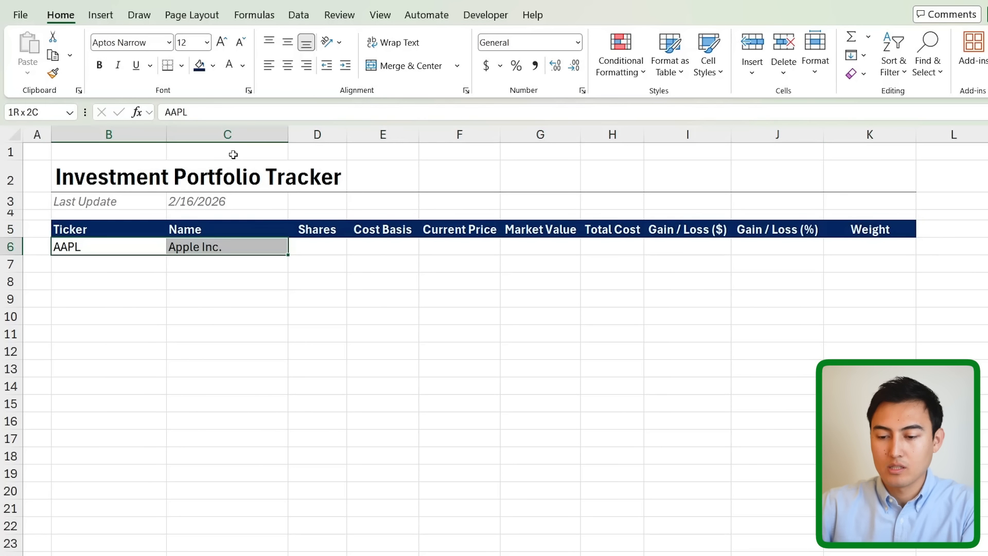
pyautogui.hotkey('ctrl', 'c')
pyautogui.press('Down')
pyautogui.hotkey('ctrl', 'v')
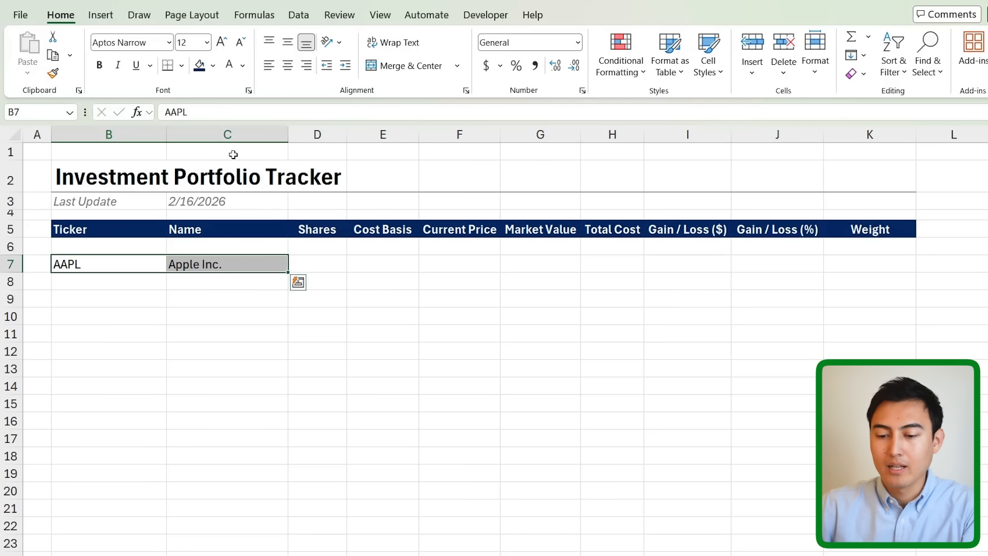
# - Fill the empty row B6:K6 below the headers with a light blue theme shade
pyautogui.press('Up')
pyautogui.hotkey('shift', 'Right')
pyautogui.hotkey('shift', 'Right')
pyautogui.hotkey('shift', 'Right')
pyautogui.hotkey('shift', 'Right')
pyautogui.hotkey('shift', 'Right')
pyautogui.hotkey('shift', 'Right')
pyautogui.hotkey('shift', 'Right')
pyautogui.hotkey('shift', 'Right')
pyautogui.hotkey('shift', 'Right')
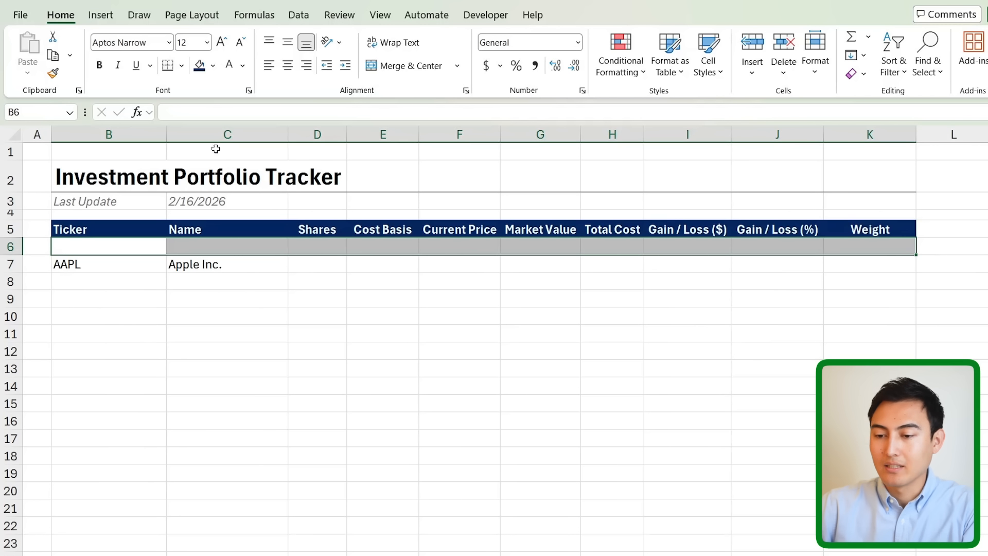
pyautogui.click(213, 66)
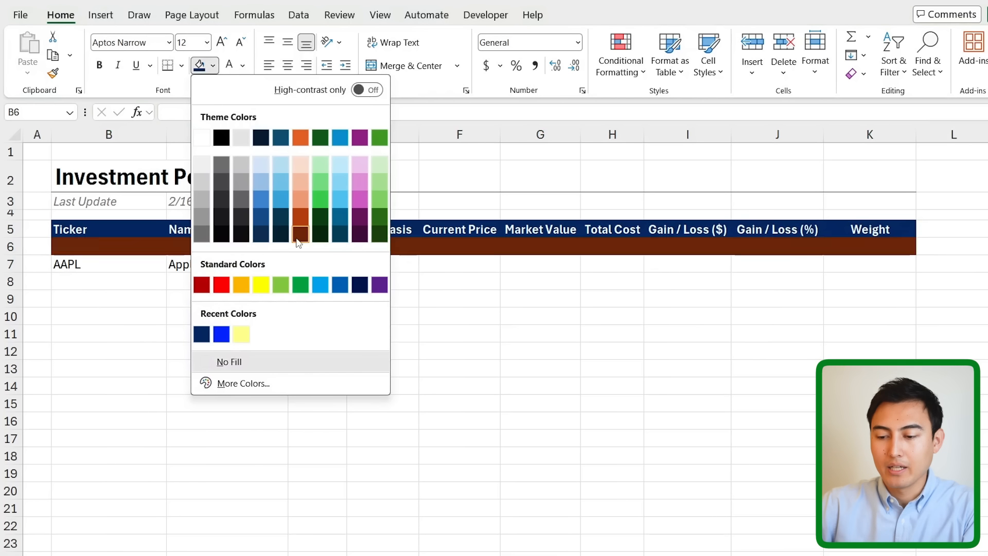
pyautogui.click(260, 181)
# - Enter the section label "Stocks" in B6 and make it bold
pyautogui.press('Down')
pyautogui.press('Up')
pyautogui.write('Stock')
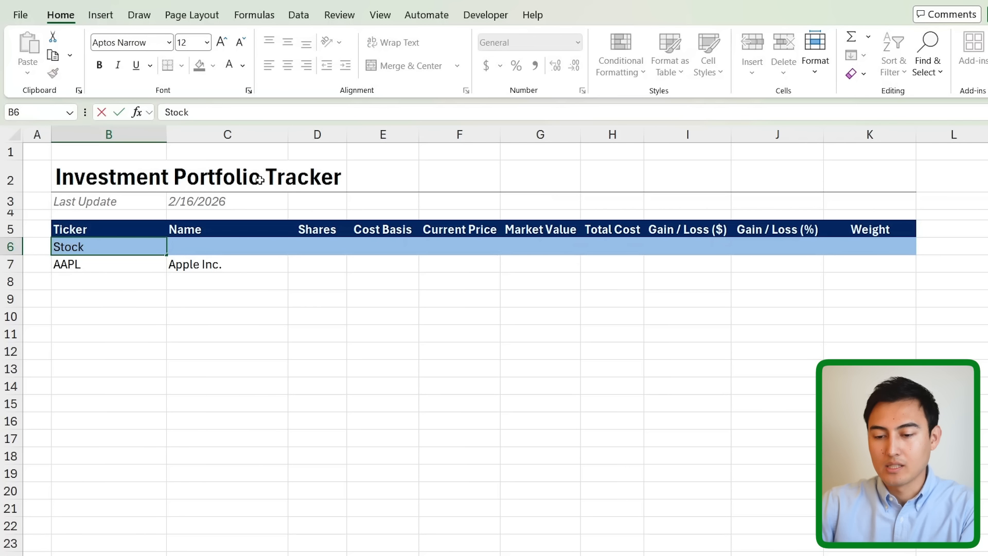
pyautogui.write('s')
pyautogui.press('Return')
pyautogui.press('Up')
pyautogui.hotkey('ctrl', 'b')
pyautogui.press('Down')
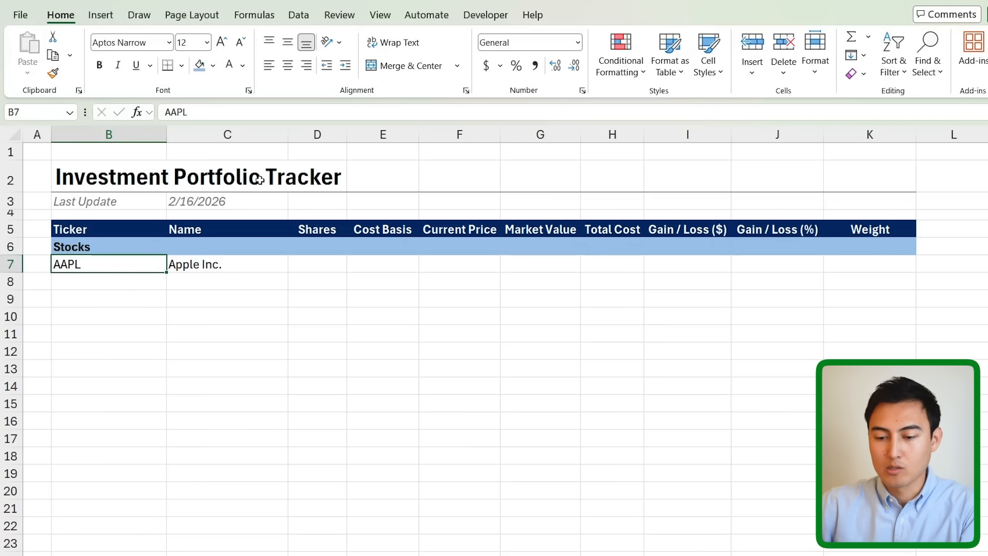
pyautogui.hotkey('shift', 'Down')
pyautogui.hotkey('shift', 'Down')
pyautogui.hotkey('shift', 'Down')
pyautogui.hotkey('shift', 'Down')
pyautogui.hotkey('shift', 'Right')
pyautogui.press('Down')
pyautogui.press('Down')
pyautogui.press('Down')
pyautogui.press('Down')
pyautogui.hotkey('shift', 'Down')
pyautogui.press('Down')
pyautogui.press('Up')
pyautogui.press('Down')
pyautogui.hotkey('shift', 'Right')
pyautogui.hotkey('shift', 'Right')
pyautogui.hotkey('shift', 'Right')
pyautogui.hotkey('shift', 'Right')
pyautogui.hotkey('shift', 'Right')
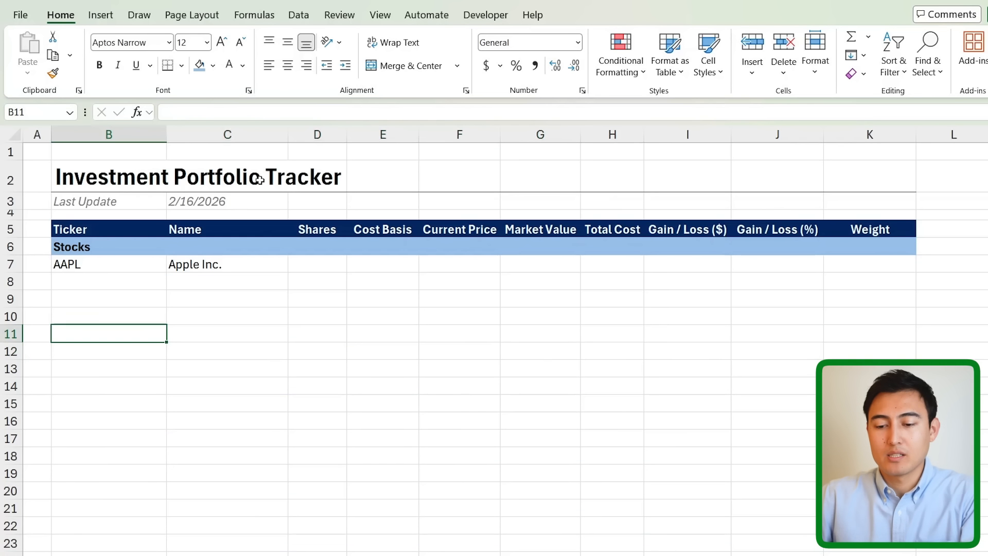
pyautogui.press('Up')
pyautogui.press('Up')
pyautogui.press('Up')
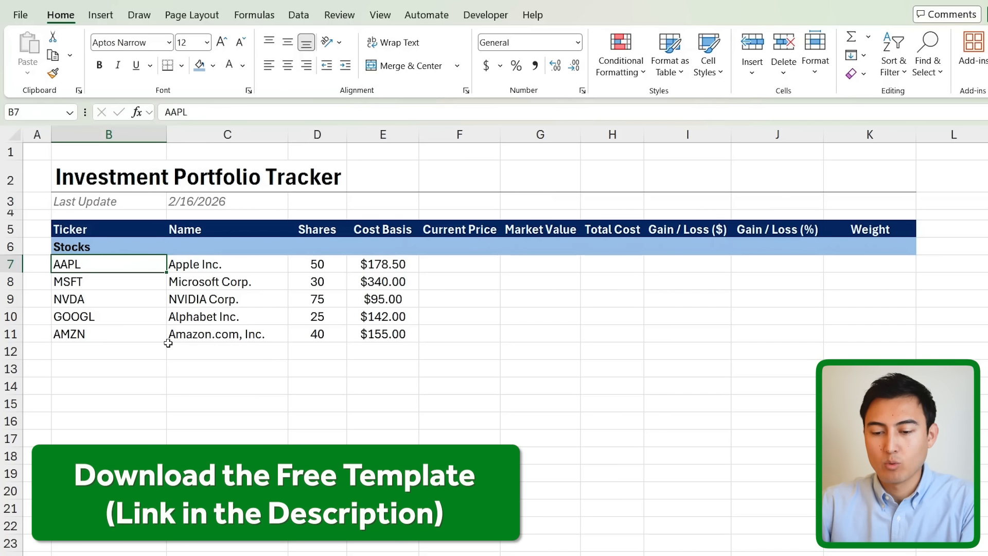
# - Review the stock holdings' names, Shares and Cost Basis entries in rows 7 to 11 and the adjacent Current Price cells
pyautogui.press('Right')
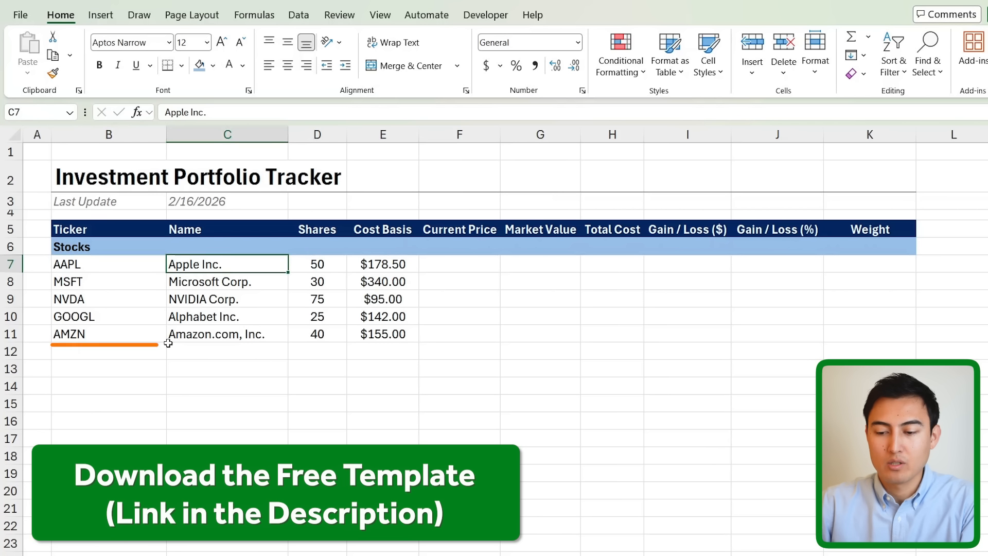
pyautogui.press('Right')
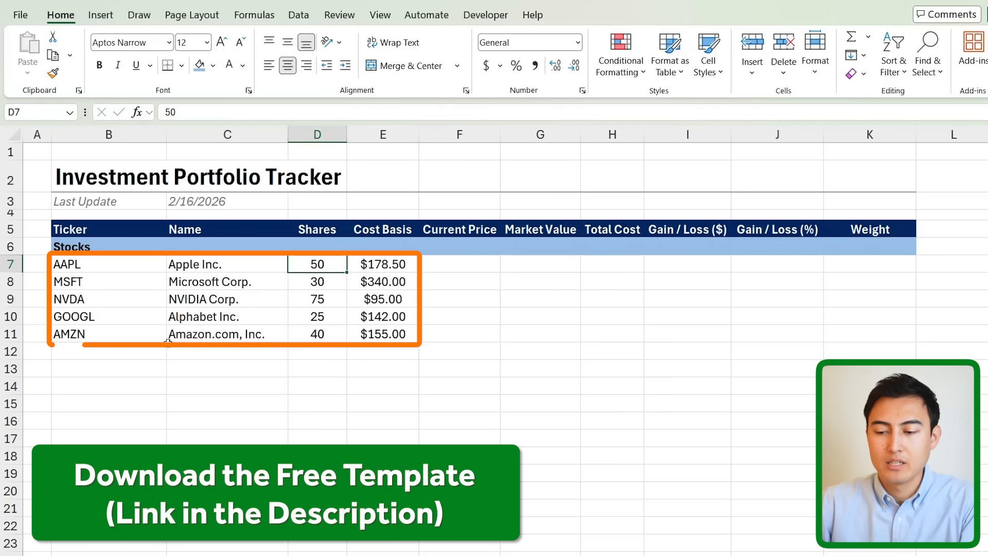
pyautogui.hotkey('shift', 'Down')
pyautogui.hotkey('shift', 'Down')
pyautogui.hotkey('shift', 'Down')
pyautogui.hotkey('shift', 'Down')
pyautogui.hotkey('shift', 'Down')
pyautogui.hotkey('shift', 'Up')
pyautogui.hotkey('shift', 'Right')
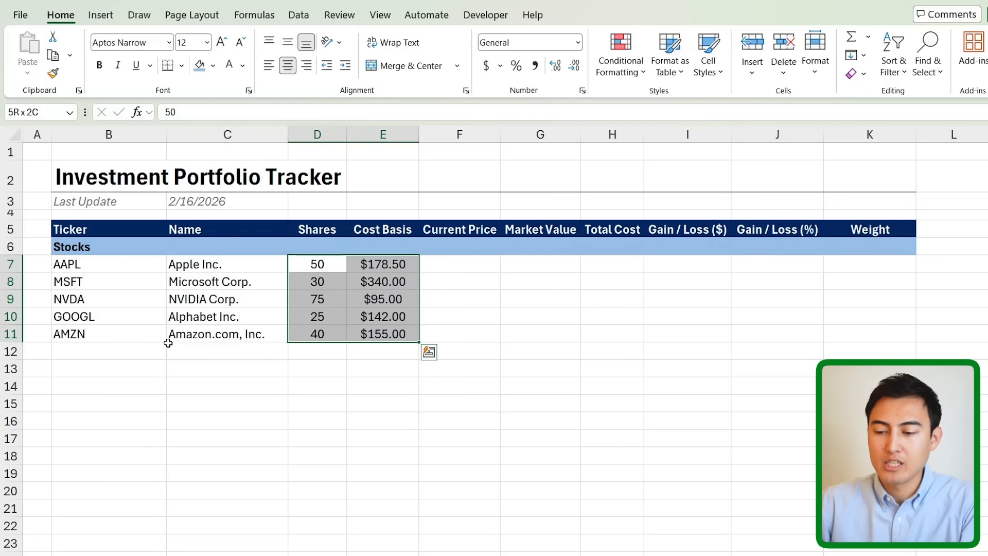
pyautogui.press('Right')
pyautogui.press('Left')
pyautogui.press('Right')
pyautogui.press('Right')
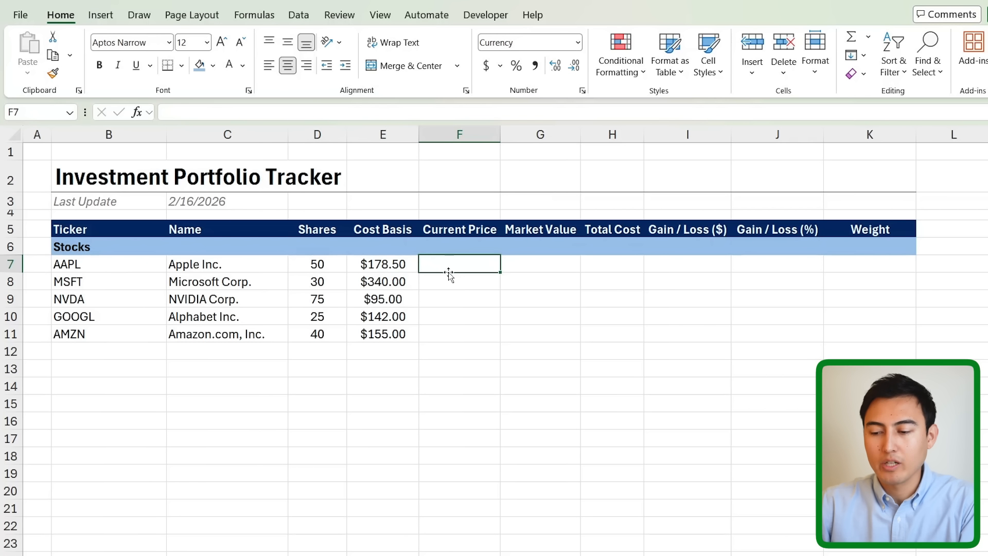
pyautogui.press('Left')
pyautogui.press('Left')
pyautogui.hotkey('shift', 'Down')
pyautogui.hotkey('shift', 'Down')
pyautogui.hotkey('shift', 'Down')
pyautogui.hotkey('shift', 'Down')
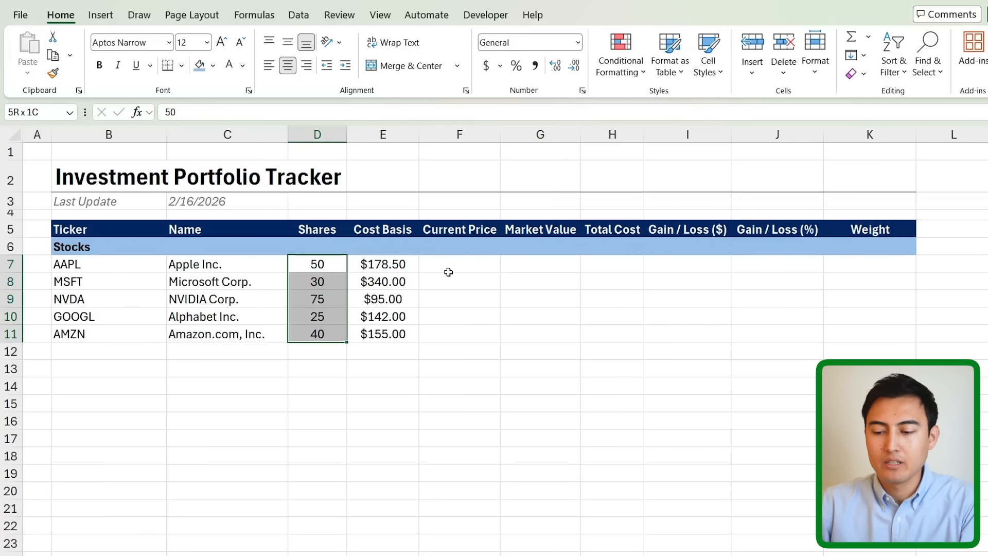
pyautogui.hotkey('shift', 'Right')
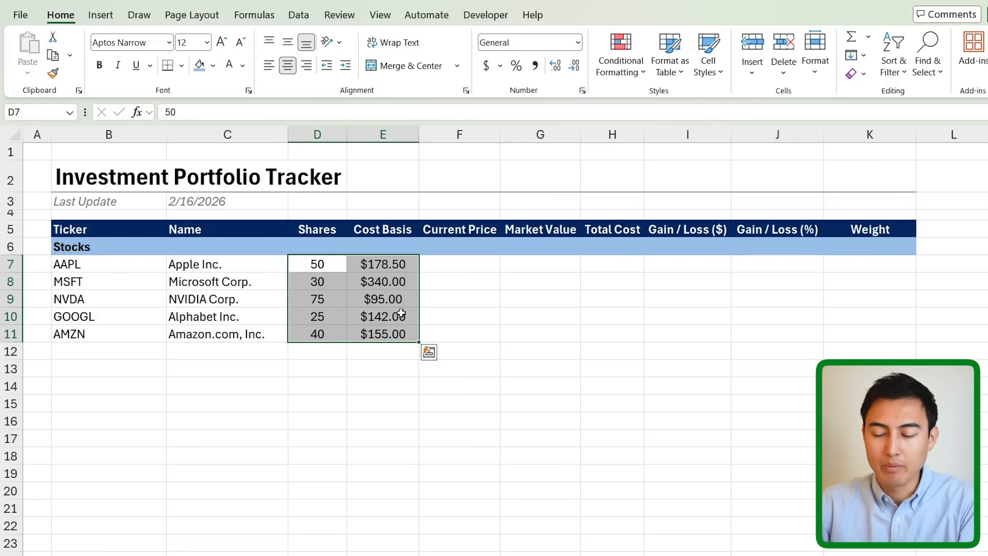
pyautogui.press('Right')
pyautogui.press('Right')
pyautogui.hotkey('shift', 'Down')
pyautogui.hotkey('shift', 'Down')
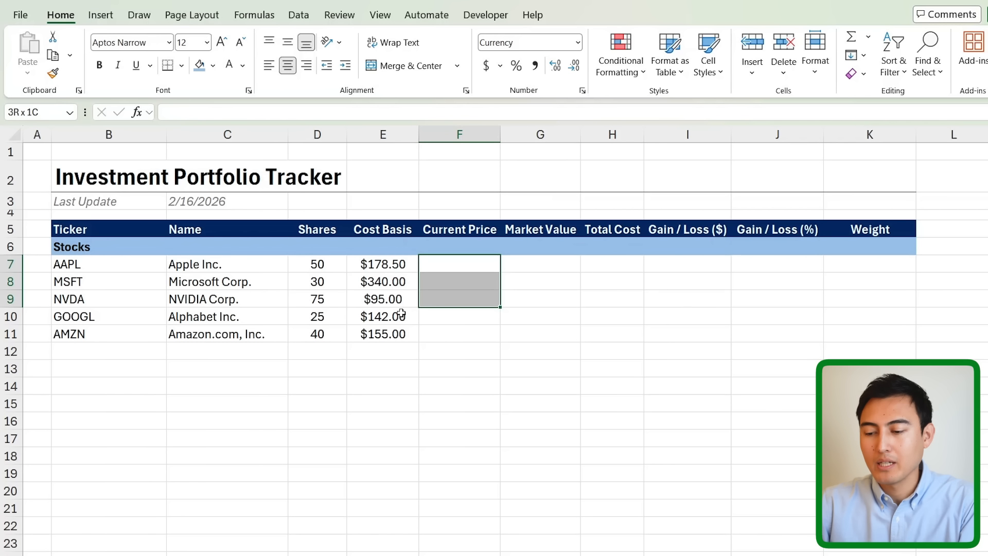
pyautogui.hotkey('shift', 'Down')
pyautogui.hotkey('shift', 'Down')
# - Convert the tickers in B7:B11 to the Stocks data type and dismiss the market information notice
pyautogui.press('Left')
pyautogui.hotkey('ctrl', 'Left')
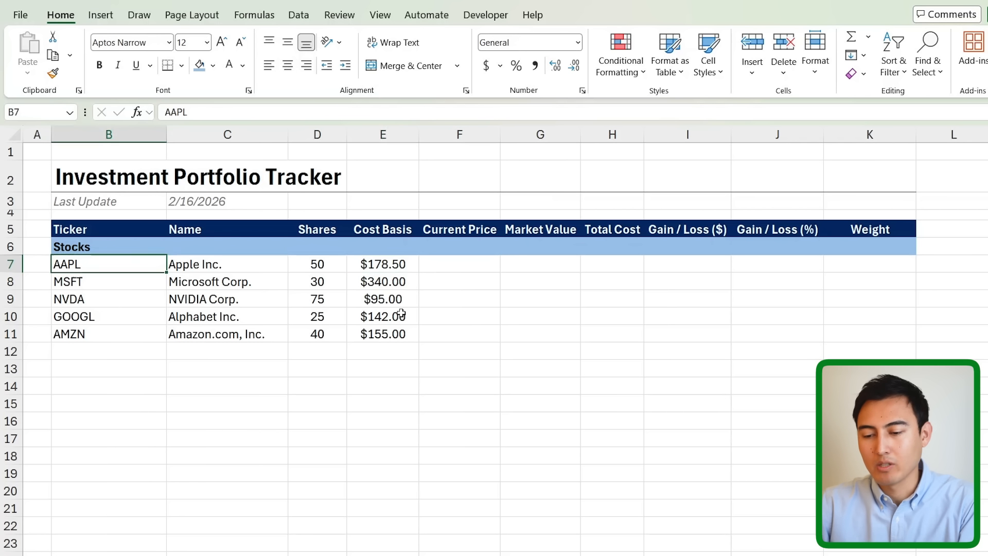
pyautogui.hotkey('ctrl', 'shift', 'Down')
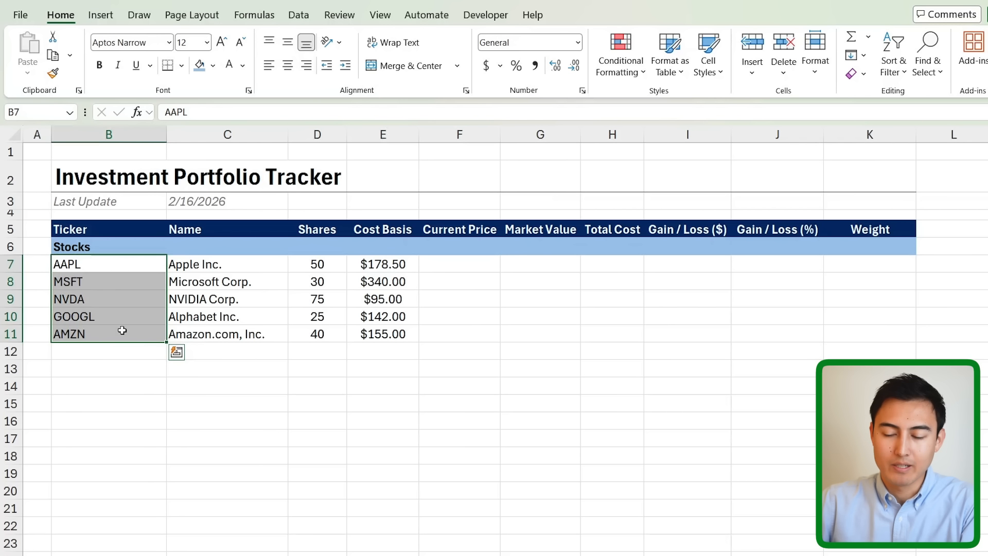
pyautogui.click(299, 16)
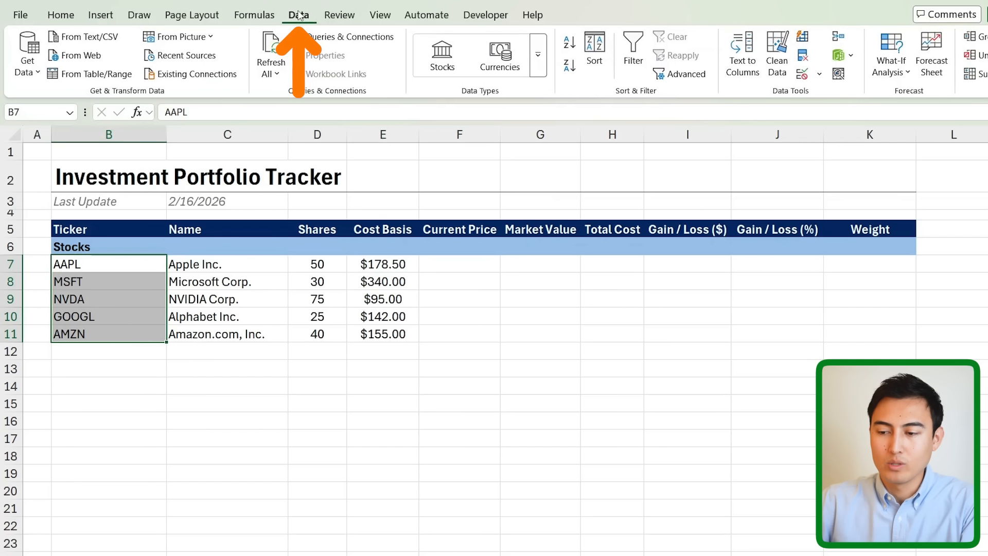
pyautogui.click(444, 50)
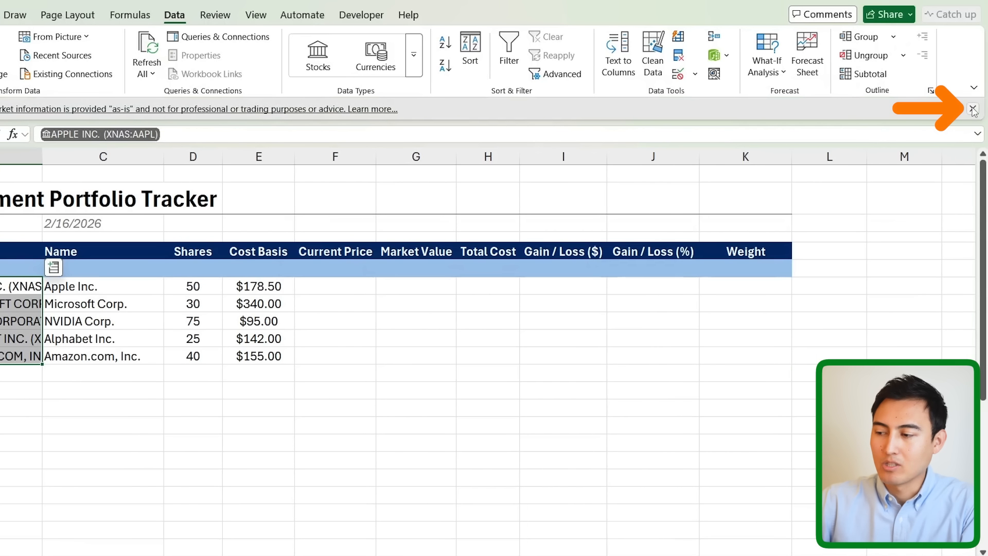
pyautogui.click(973, 109)
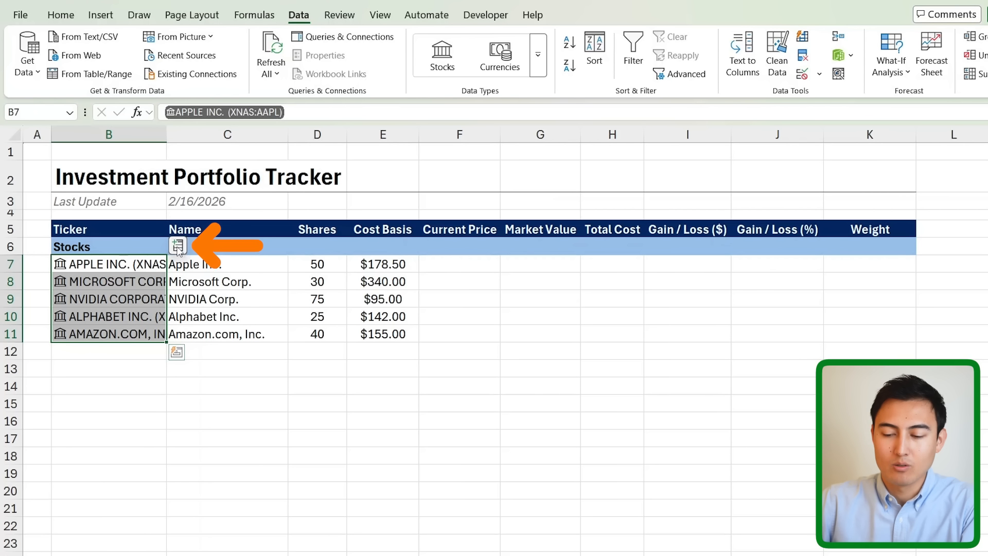
# - Extract the Price field from the stock tickers into the Current Price cells F7:F11 and check the formula in F7
pyautogui.click(179, 248)
pyautogui.scroll(-6, 271, 373)
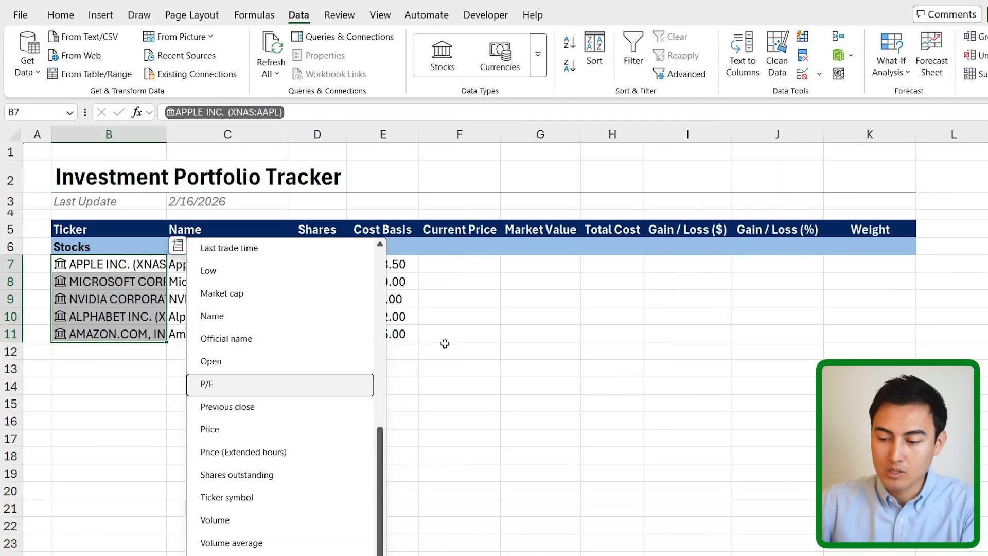
pyautogui.click(259, 433)
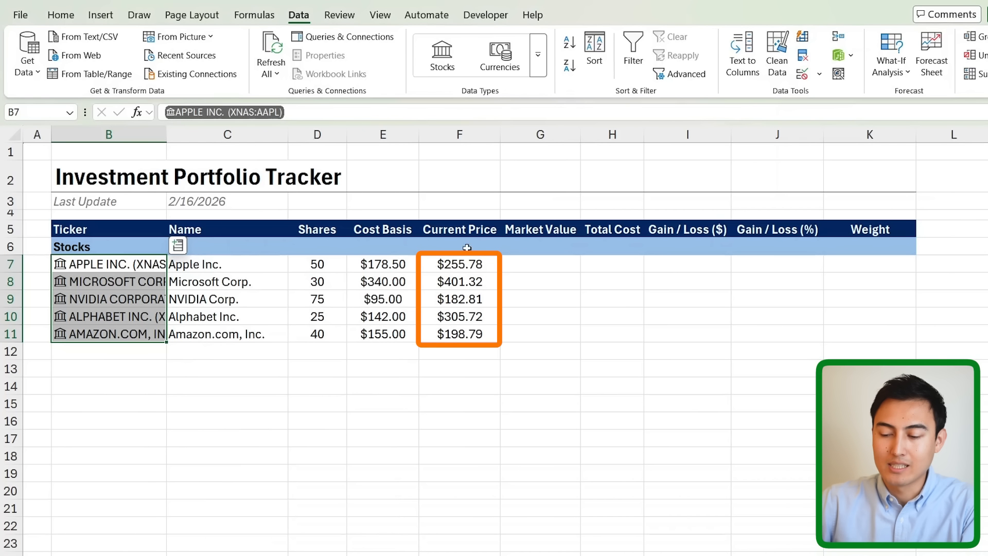
pyautogui.click(464, 264)
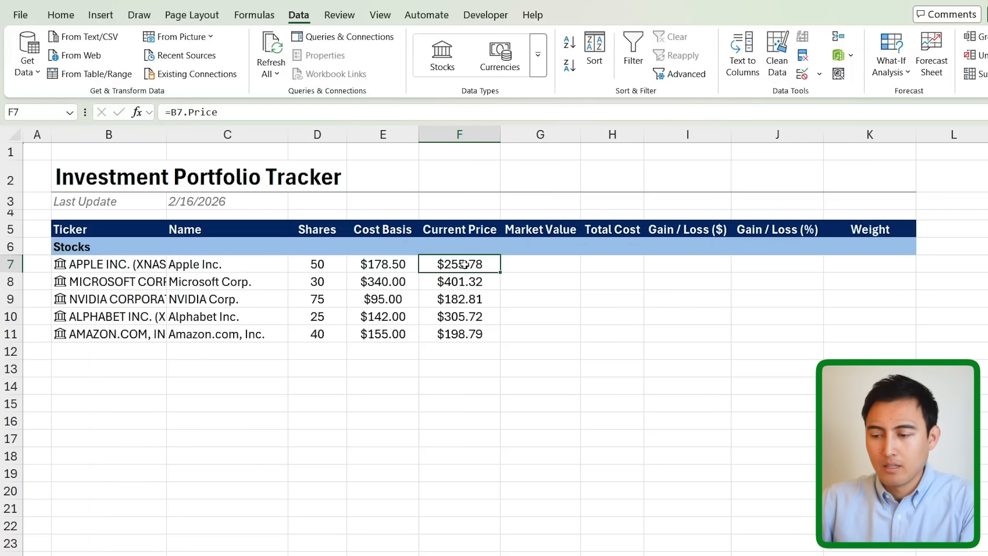
# - Calculate Apple's Market Value in G7 as current price times shares with =F7*D7
pyautogui.press('Right')
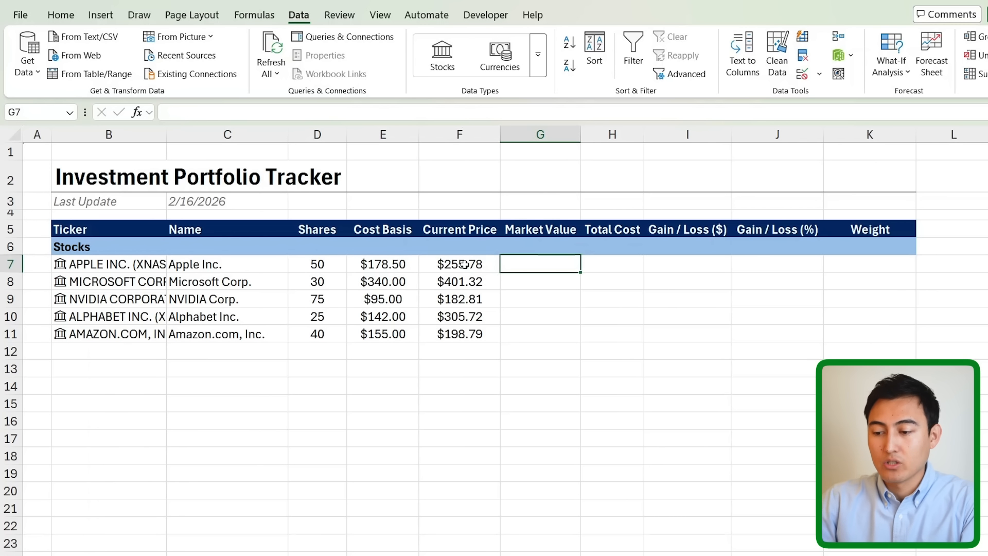
pyautogui.write('=')
pyautogui.click(464, 264)
pyautogui.write('*')
pyautogui.press('Left')
pyautogui.press('Left')
pyautogui.press('Left')
pyautogui.press('Return')
pyautogui.press('Up')
# - Calculate Apple's Total Cost in H7 as cost basis times shares with =E7*D7
pyautogui.press('Right')
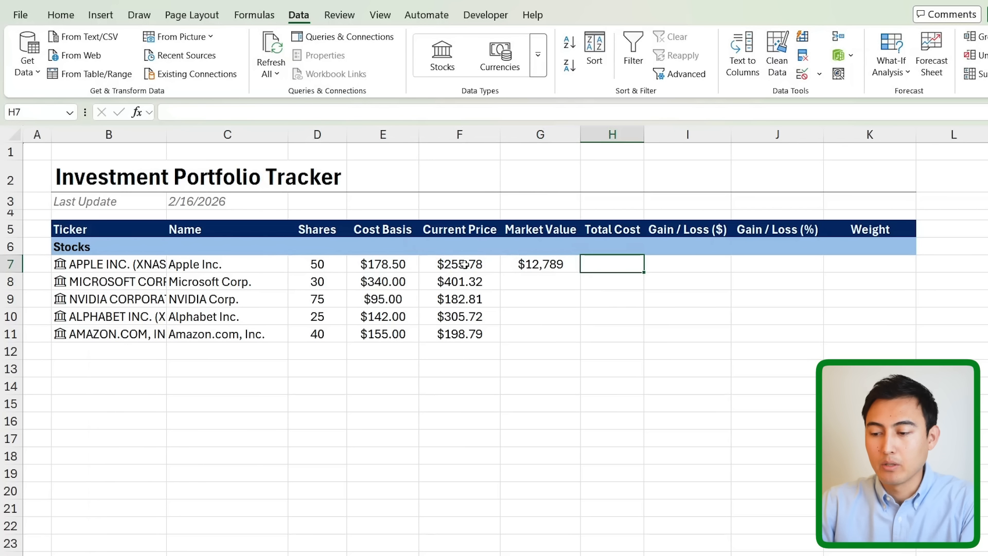
pyautogui.write('=')
pyautogui.press('Left')
pyautogui.press('Left')
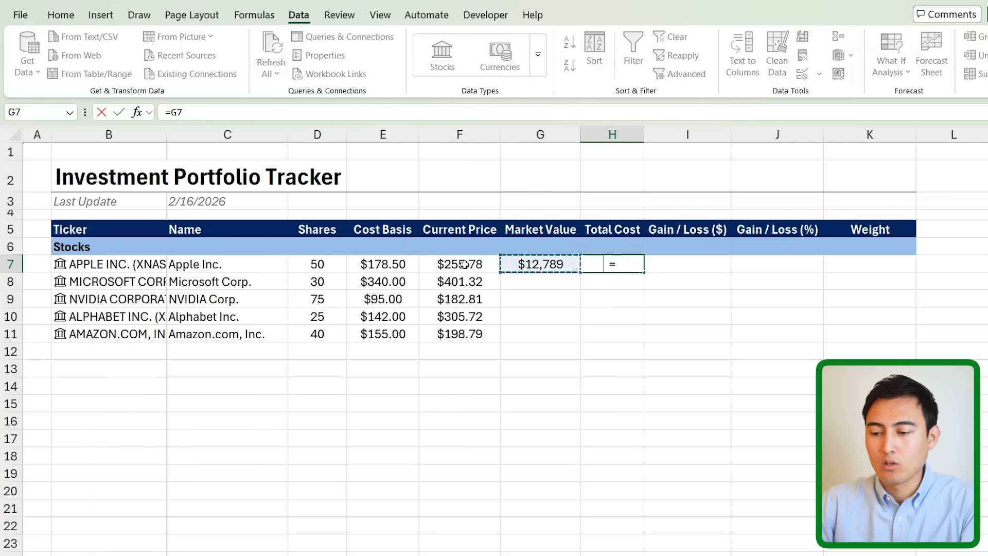
pyautogui.press('Left')
pyautogui.write('*')
pyautogui.press('Left')
pyautogui.press('Left')
pyautogui.press('Left')
pyautogui.press('Left')
pyautogui.press('Return')
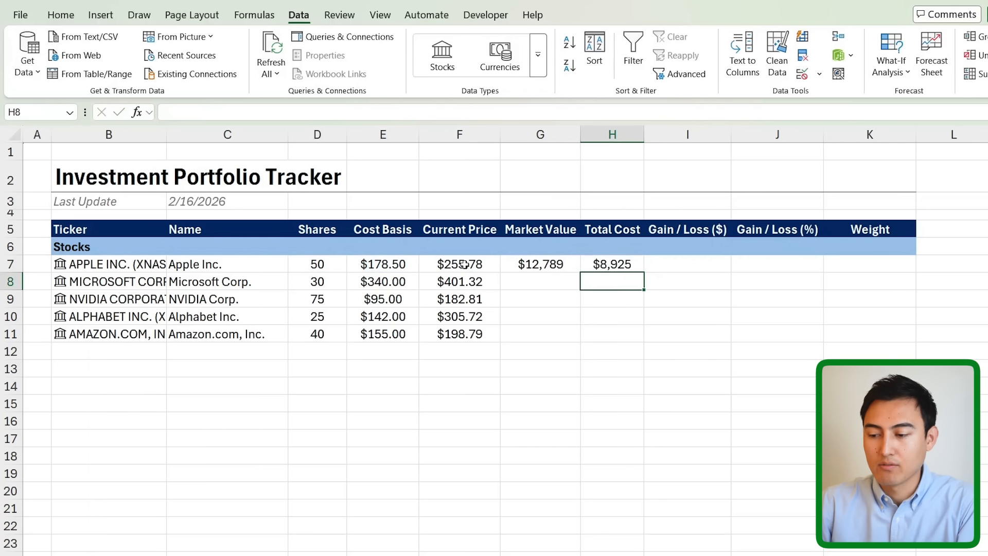
# - Calculate Apple's Gain / Loss ($) in I7 as market value minus total cost with =G7-H7
pyautogui.press('Up')
pyautogui.press('Right')
pyautogui.write('=')
pyautogui.press('Left')
pyautogui.press('Left')
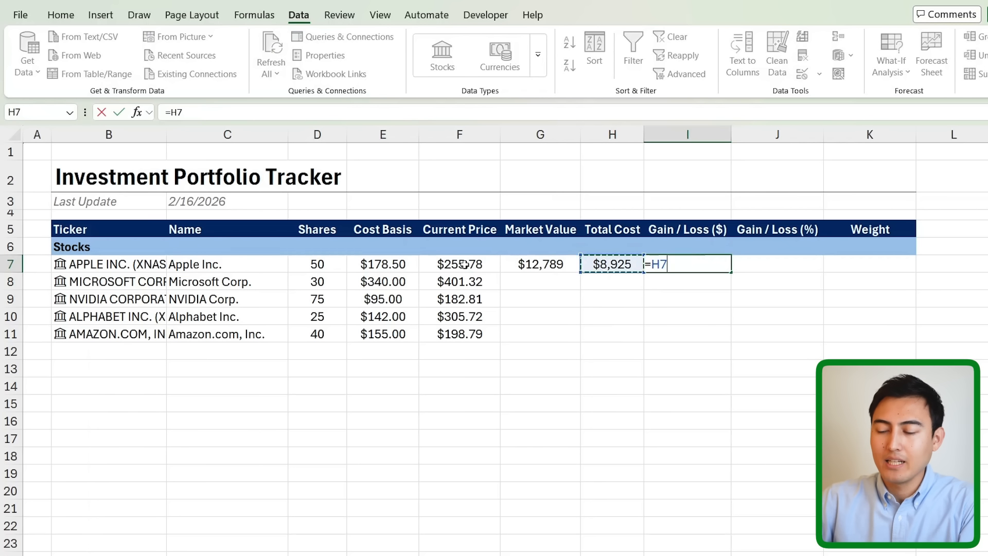
pyautogui.write('-')
pyautogui.press('Left')
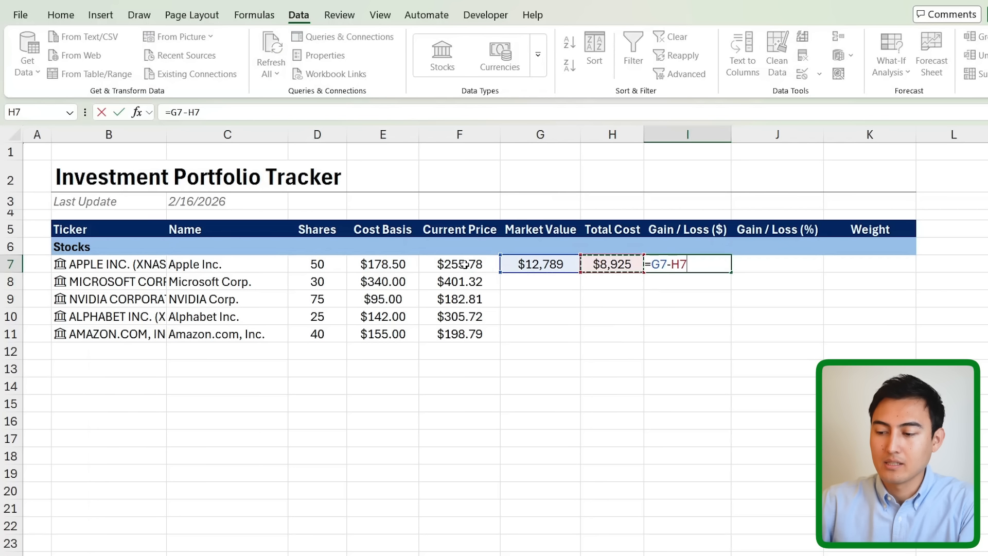
pyautogui.press('Return')
pyautogui.press('Up')
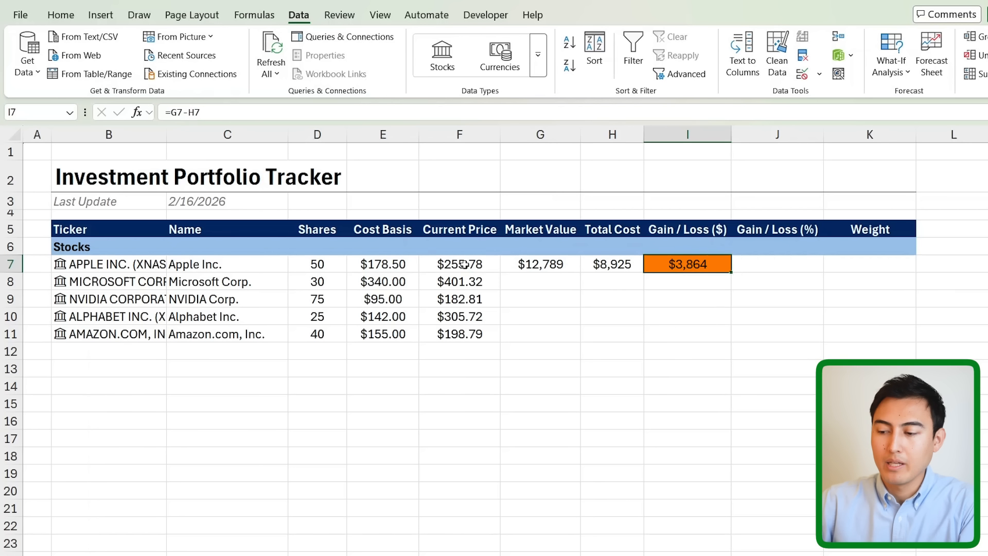
# - Calculate Apple's Gain / Loss (%) in J7 from market value and total cost with =G7/H7-1
pyautogui.press('Right')
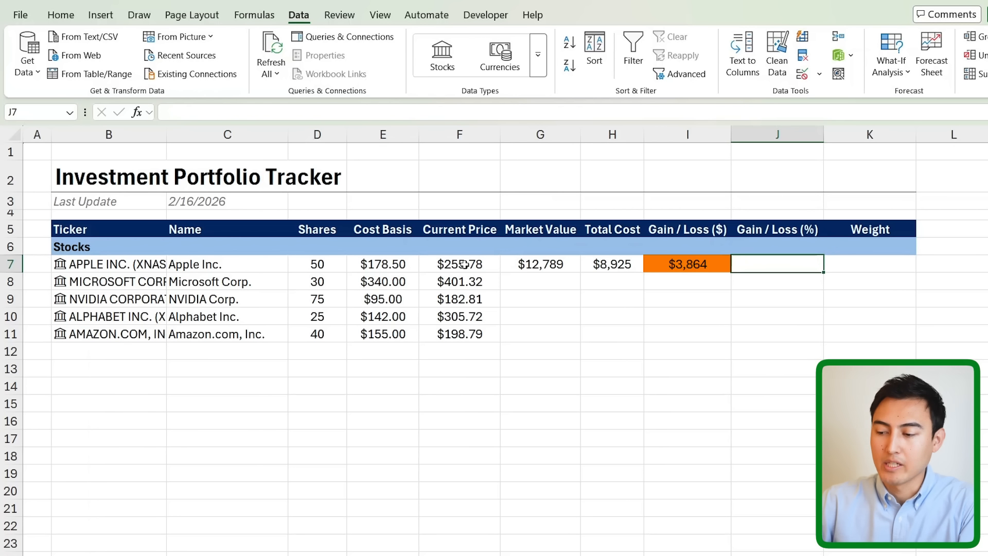
pyautogui.write('=')
pyautogui.press('Left')
pyautogui.press('Left')
pyautogui.press('Left')
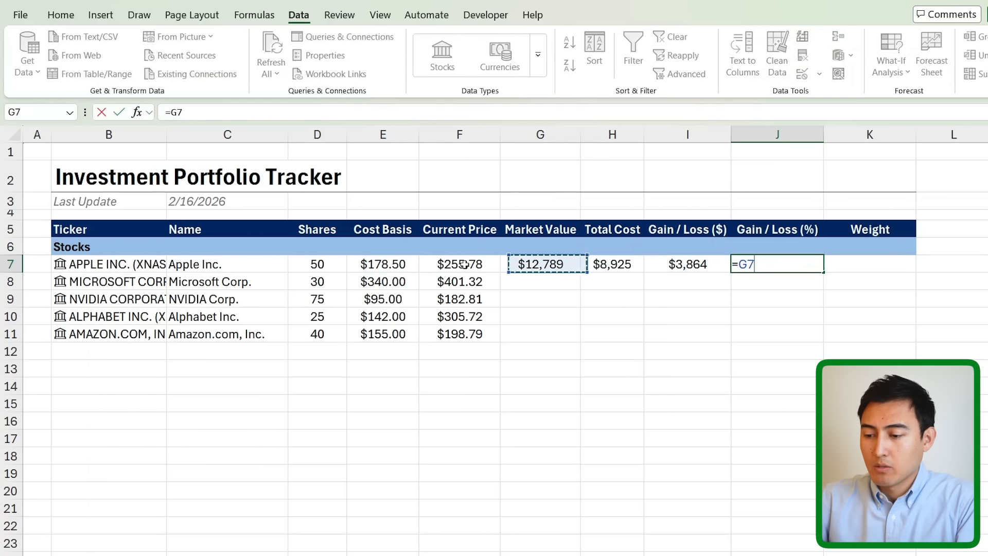
pyautogui.write('/')
pyautogui.press('Left')
pyautogui.press('Left')
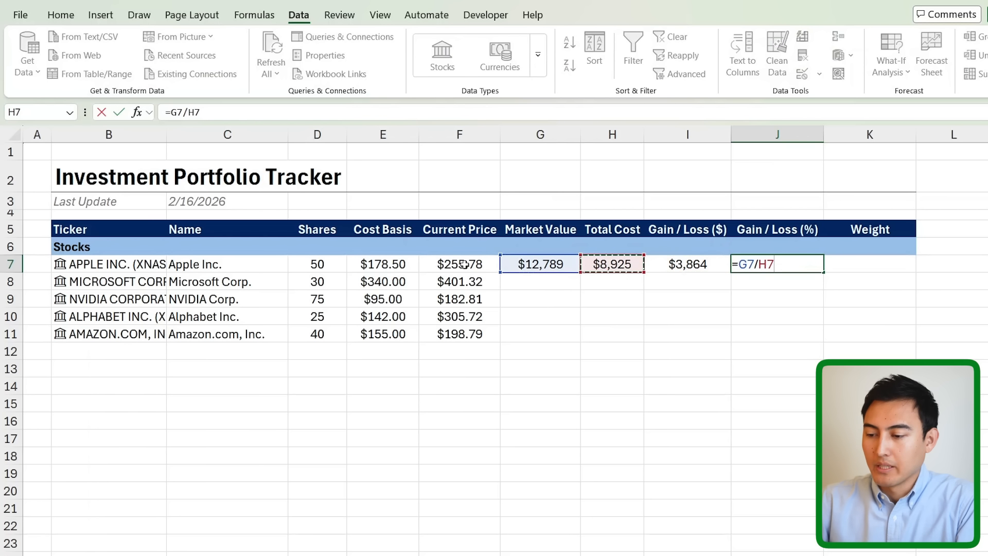
pyautogui.write('-1')
pyautogui.press('Return')
pyautogui.press('Up')
pyautogui.press('Right')
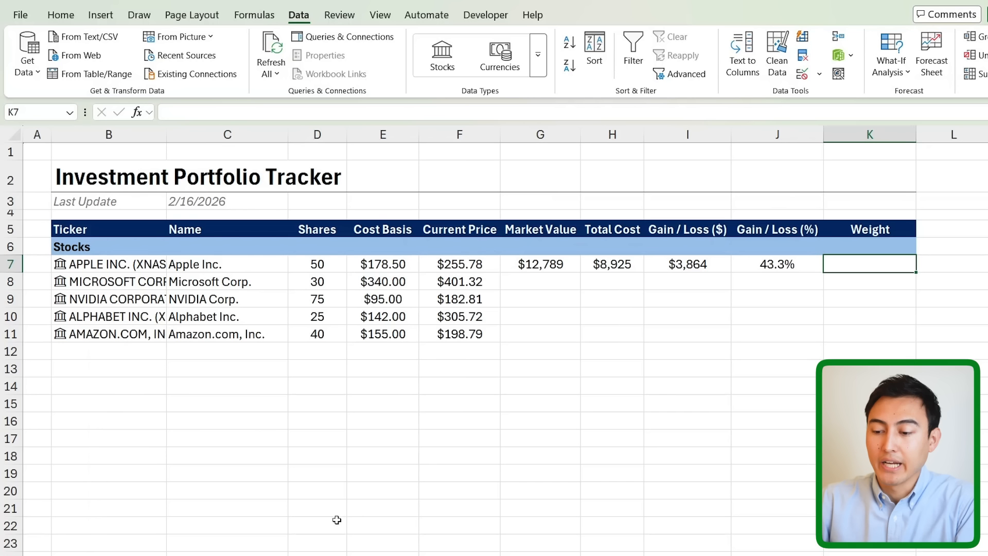
pyautogui.press('Left')
pyautogui.press('Left')
pyautogui.press('Left')
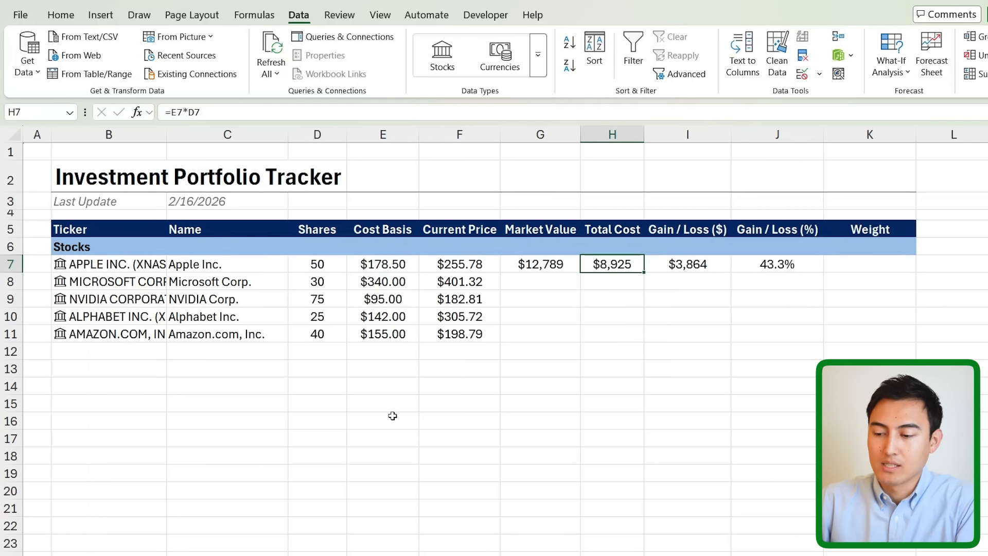
# - Fill Apple's Market Value, Total Cost and both Gain / Loss formulas in G7:J7 down through row 11
pyautogui.press('Left')
pyautogui.hotkey('shift', 'Right')
pyautogui.hotkey('shift', 'Right')
pyautogui.hotkey('shift', 'Right')
pyautogui.hotkey('shift', 'Down')
pyautogui.hotkey('shift', 'Down')
pyautogui.hotkey('shift', 'Down')
pyautogui.hotkey('shift', 'Down')
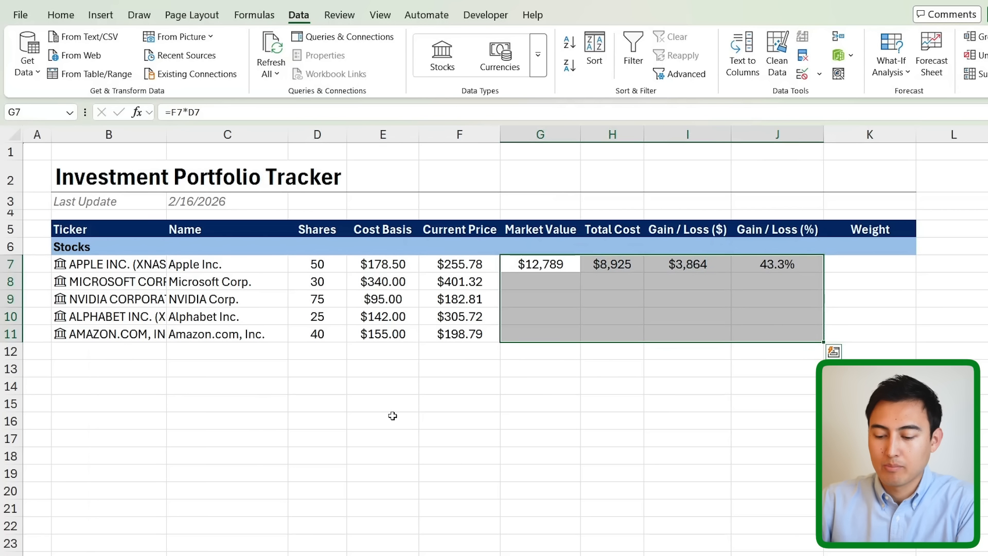
pyautogui.hotkey('ctrl', 'd')
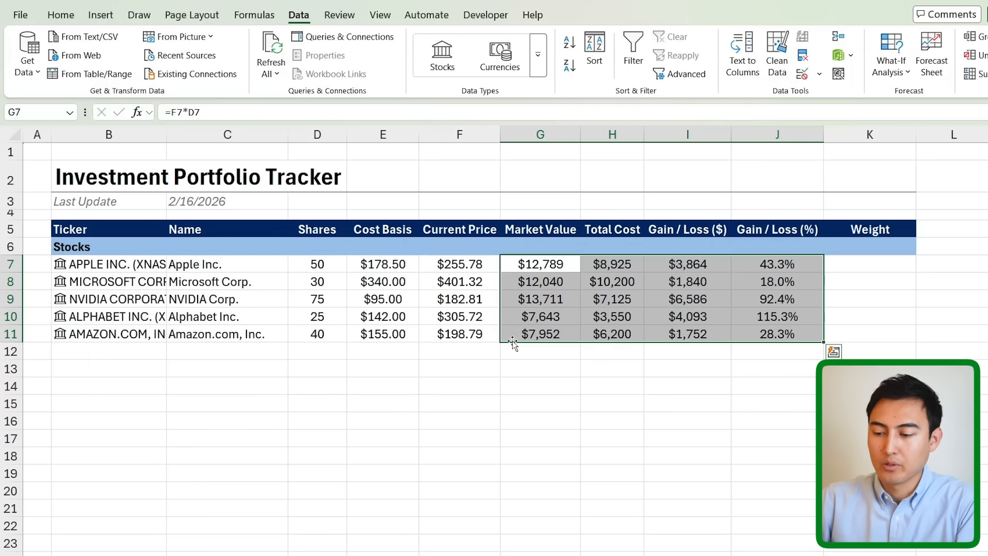
# - Review the filled calculations and entries across the Amazon row
pyautogui.click(512, 331)
pyautogui.press('Right')
pyautogui.press('Right')
pyautogui.press('Right')
pyautogui.press('Left')
pyautogui.press('Left')
pyautogui.press('Left')
pyautogui.press('Left')
pyautogui.press('Left')
pyautogui.press('Left')
pyautogui.press('Left')
pyautogui.press('Left')
pyautogui.press('Right')
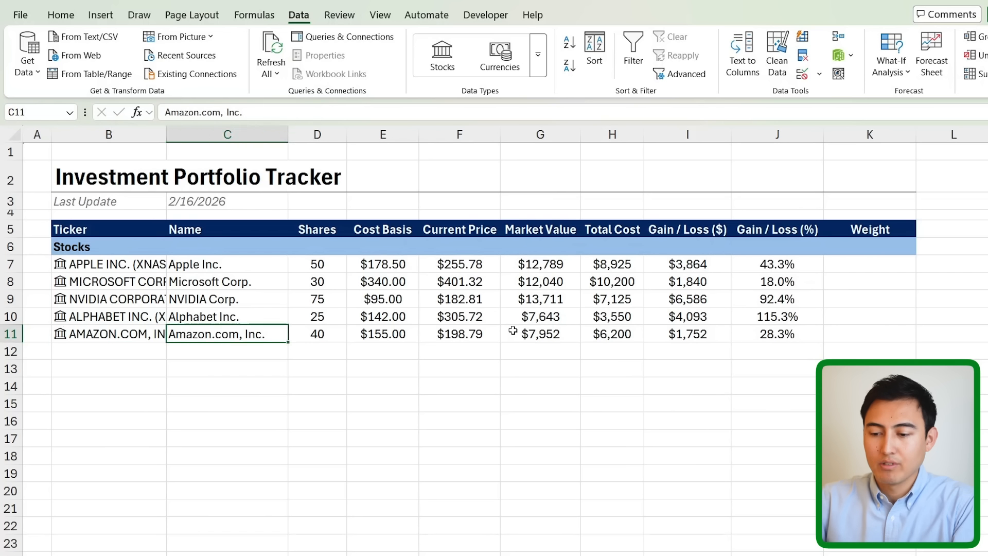
# - Set the font color of the stocks' Shares and Cost Basis values in D7:E11 to blue
pyautogui.press('Right')
pyautogui.press('Up')
pyautogui.press('Up')
pyautogui.press('Up')
pyautogui.press('Up')
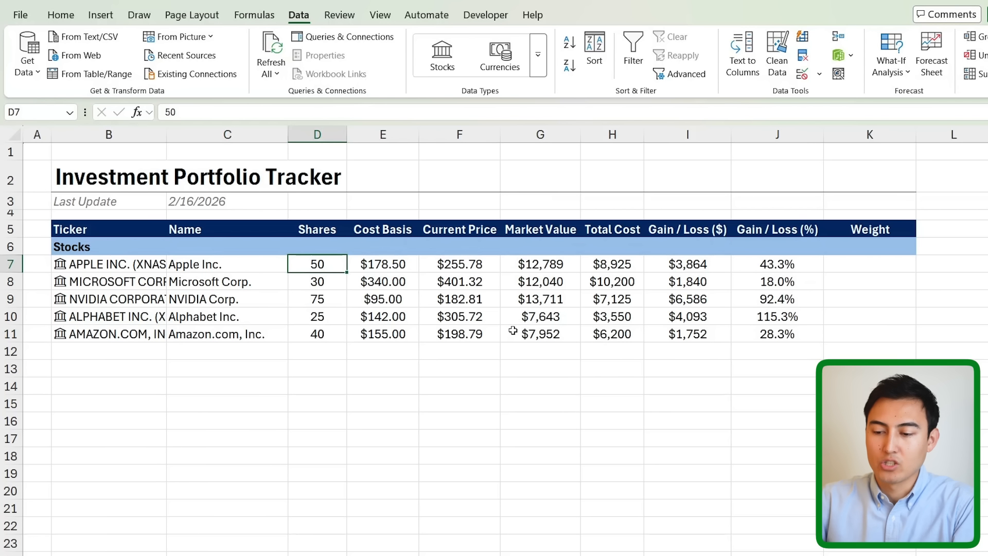
pyautogui.hotkey('shift', 'Down')
pyautogui.hotkey('shift', 'Down')
pyautogui.hotkey('shift', 'Down')
pyautogui.hotkey('shift', 'Down')
pyautogui.hotkey('shift', 'Right')
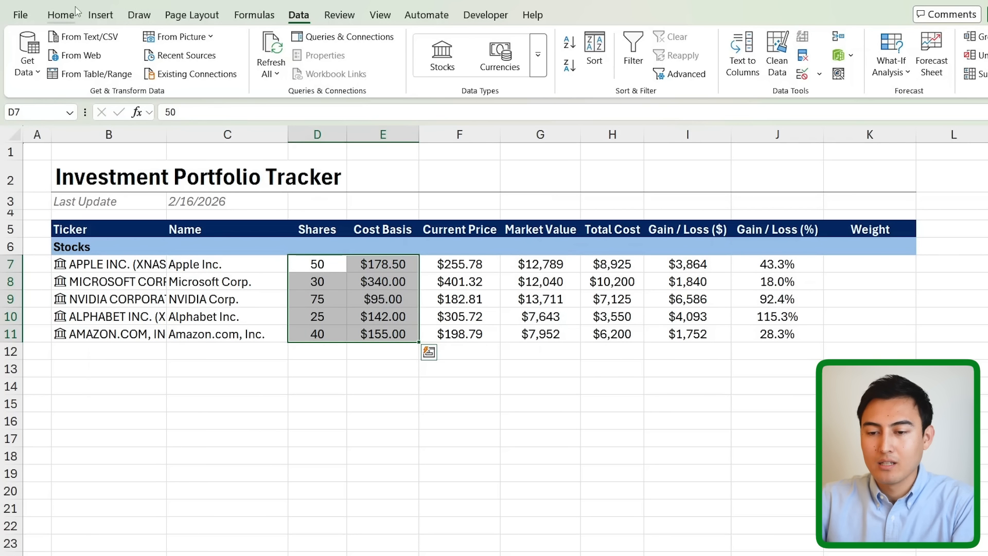
pyautogui.click(61, 14)
pyautogui.click(244, 65)
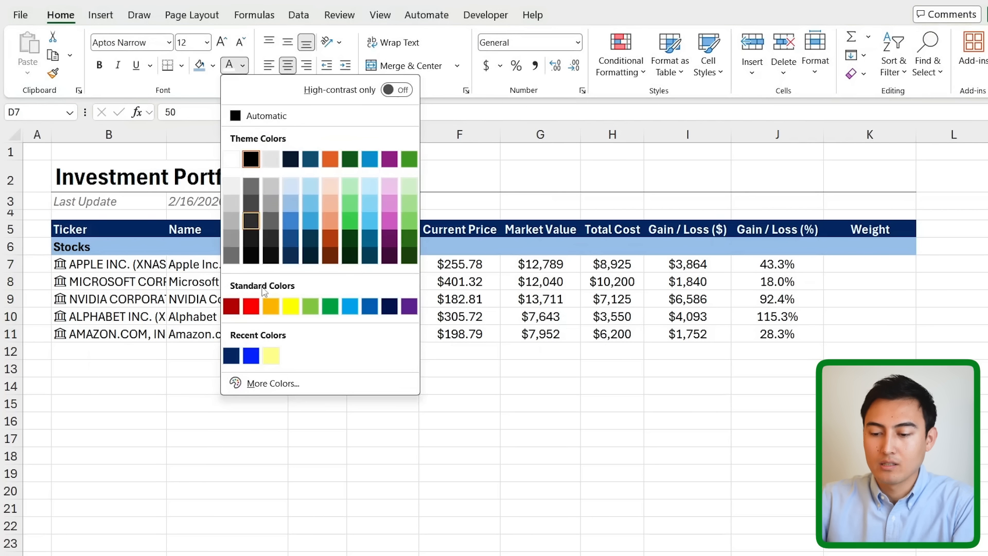
pyautogui.click(252, 356)
# - Compare the blue manual inputs in Shares and Cost Basis with the black formula cells in columns F to J
pyautogui.press('Right')
pyautogui.press('Left')
pyautogui.hotkey('shift', 'Down')
pyautogui.hotkey('shift', 'Down')
pyautogui.hotkey('shift', 'Down')
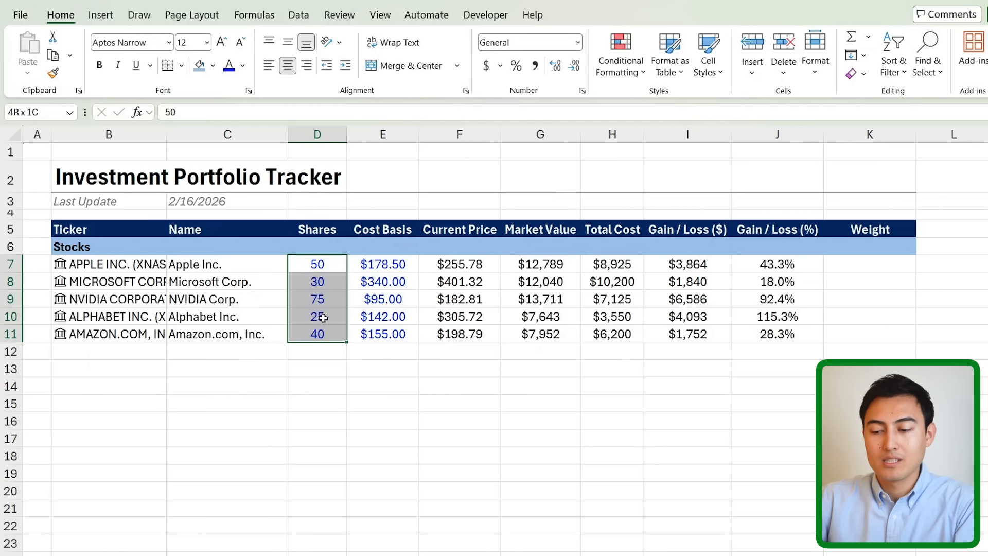
pyautogui.hotkey('shift', 'Down')
pyautogui.hotkey('shift', 'Right')
pyautogui.press('Right')
pyautogui.press('Right')
pyautogui.hotkey('shift', 'Down')
pyautogui.hotkey('shift', 'Right')
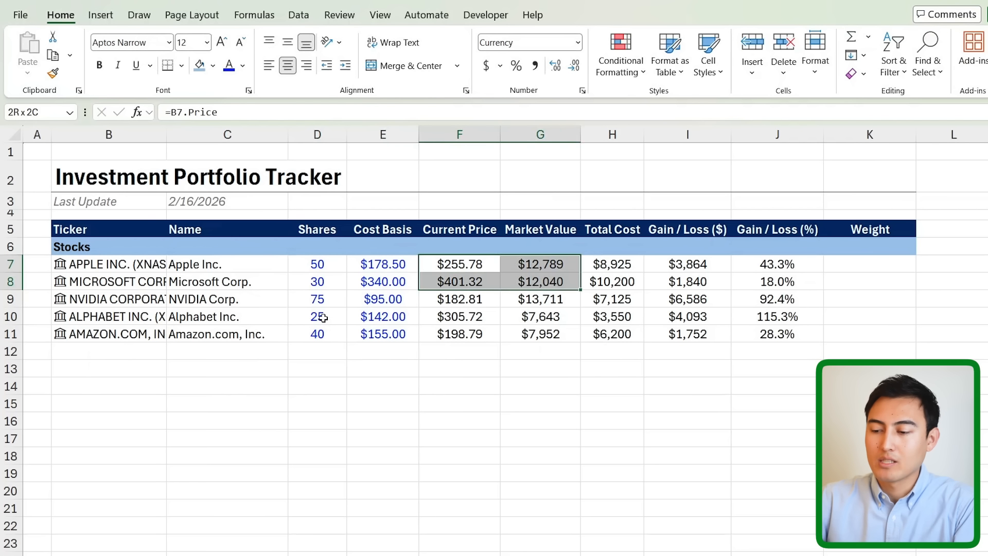
pyautogui.hotkey('shift', 'Right')
pyautogui.hotkey('shift', 'Right')
pyautogui.hotkey('shift', 'Right')
pyautogui.hotkey('shift', 'Down')
pyautogui.hotkey('shift', 'Down')
pyautogui.hotkey('shift', 'Down')
pyautogui.hotkey('shift', 'Down')
# - Enter the section label ETFs in B12 and undo its automatic data type conversion, keeping it as plain text
pyautogui.press('Up')
pyautogui.press('Down')
pyautogui.press('Down')
pyautogui.press('Down')
pyautogui.press('Down')
pyautogui.press('Down')
pyautogui.press('Down')
pyautogui.press('Left')
pyautogui.press('Left')
pyautogui.press('Left')
pyautogui.press('Left')
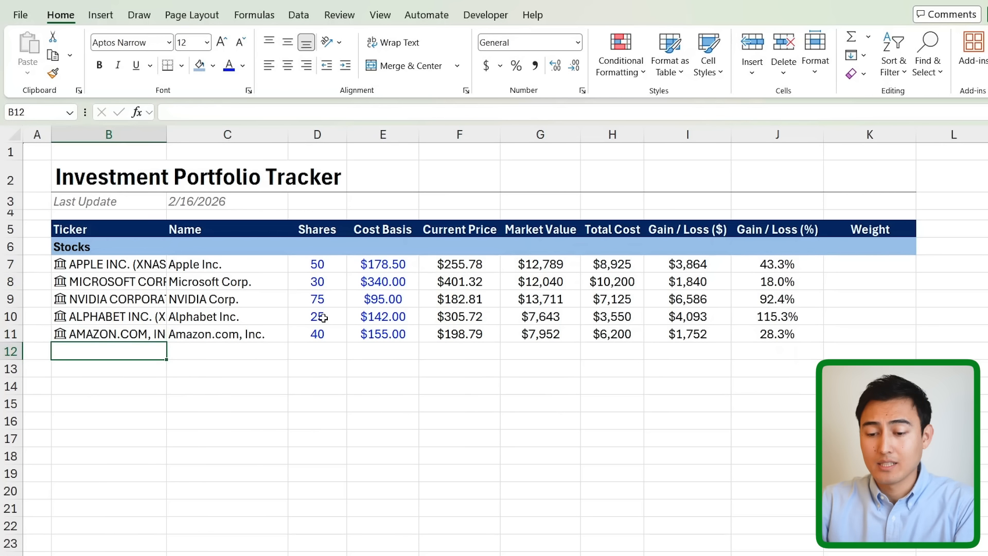
pyautogui.write('ETFs')
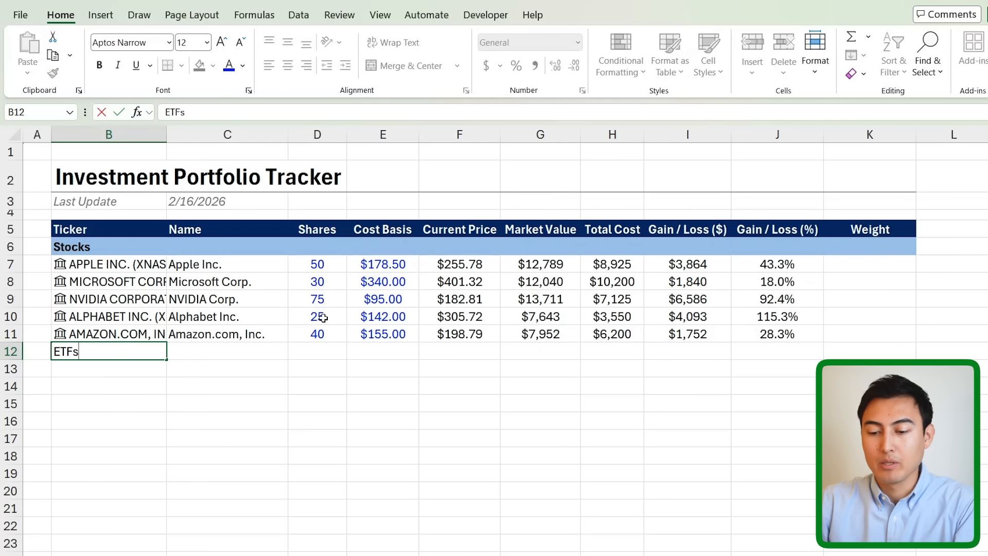
pyautogui.press('Tab')
pyautogui.press('Left')
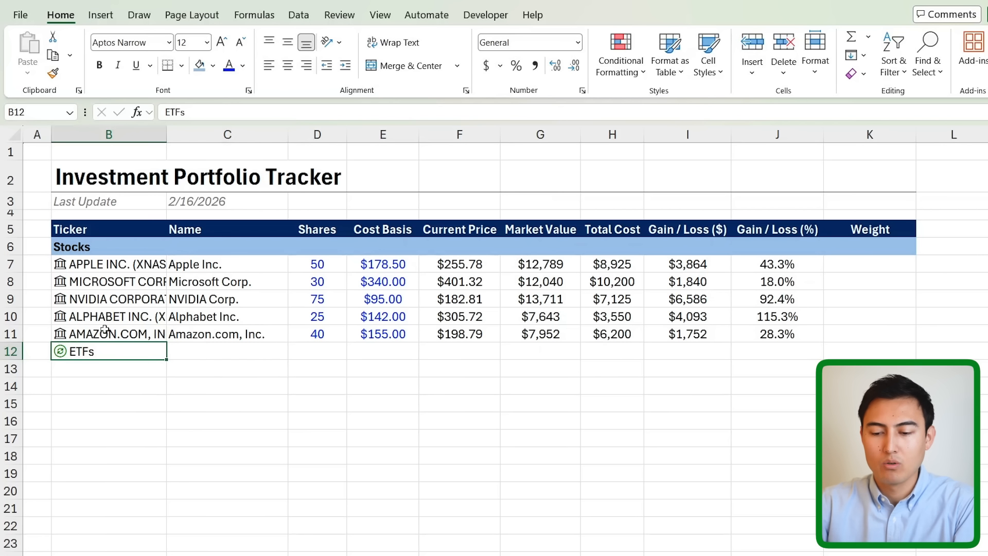
pyautogui.hotkey('ctrl', 'z')
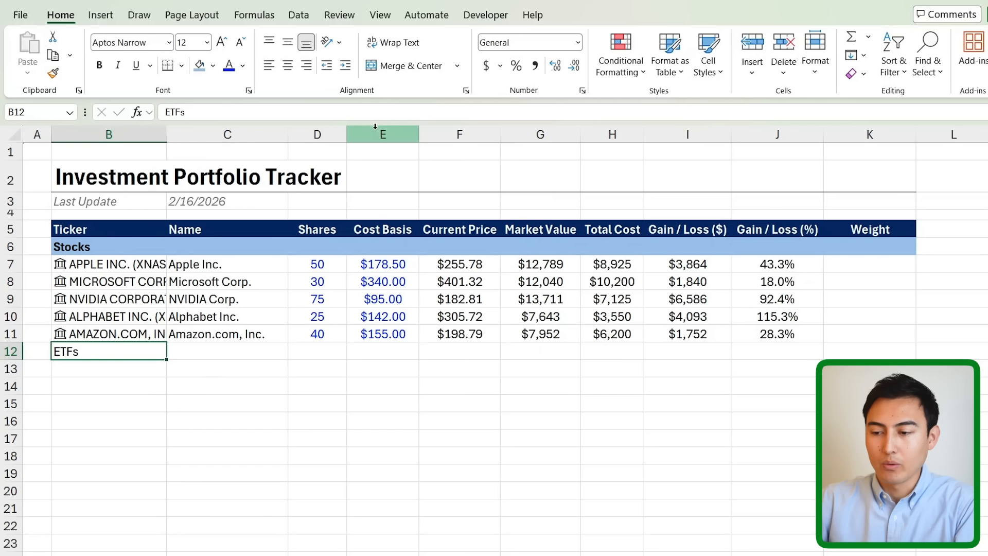
# - Copy the formatting of the Stocks section label in B6 onto the ETFs label in B12
pyautogui.click(103, 248)
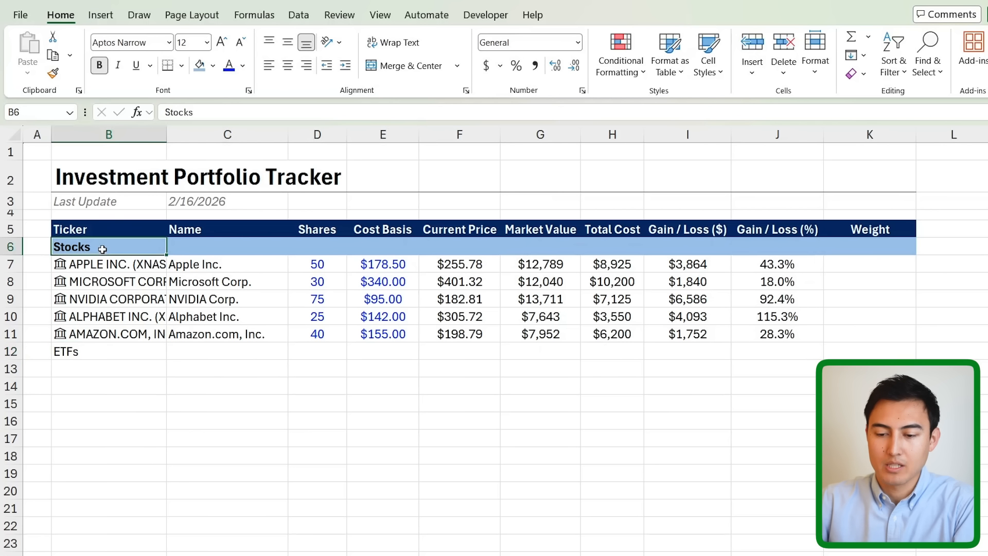
pyautogui.click(53, 73)
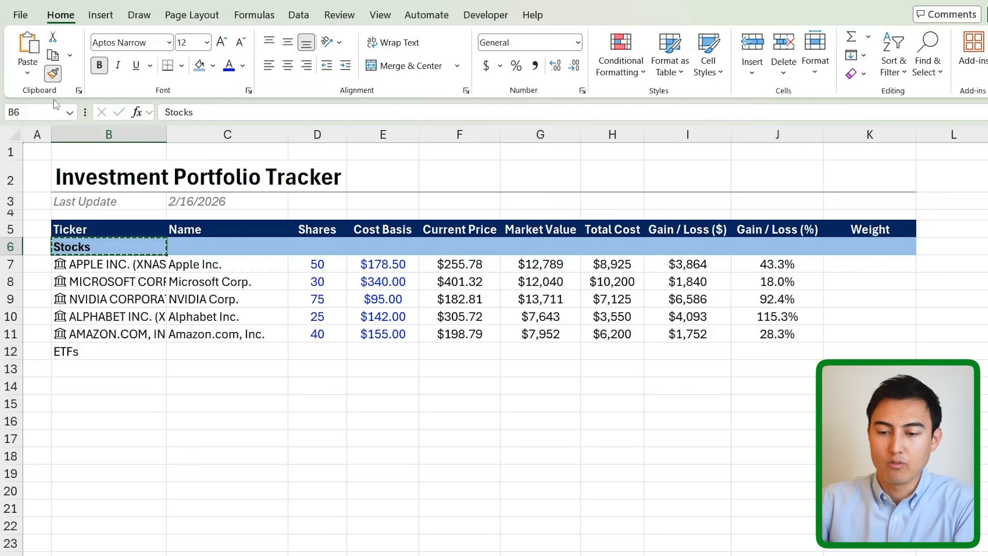
pyautogui.click(90, 351)
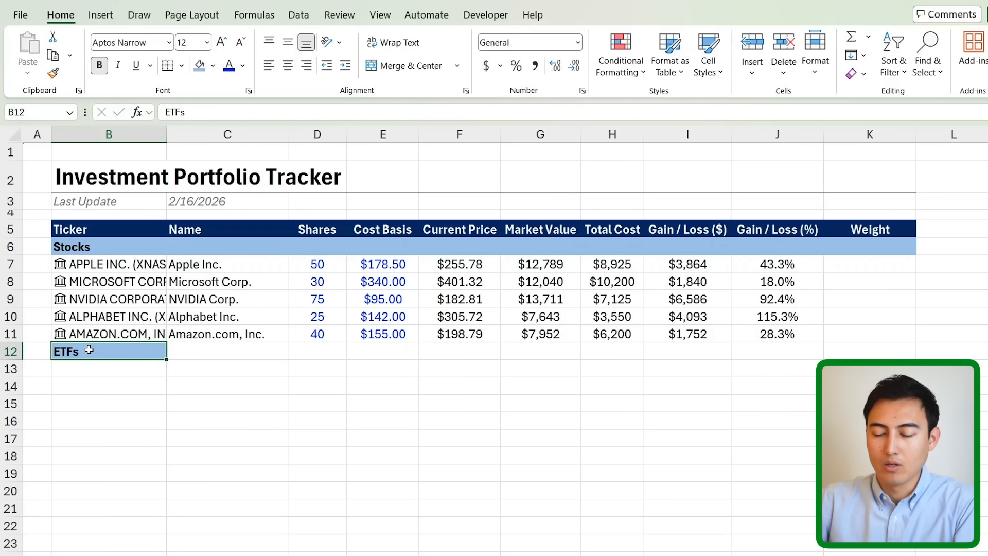
# - Copy the formatted ETFs cell B12 across the row through K12
pyautogui.hotkey('ctrl', 'c')
pyautogui.hotkey('shift', 'Right')
pyautogui.hotkey('shift', 'Right')
pyautogui.hotkey('shift', 'Right')
pyautogui.hotkey('shift', 'Right')
pyautogui.hotkey('shift', 'Right')
pyautogui.hotkey('shift', 'Right')
pyautogui.hotkey('shift', 'Right')
pyautogui.hotkey('shift', 'Right')
pyautogui.hotkey('shift', 'Right')
pyautogui.hotkey('shift', 'Right')
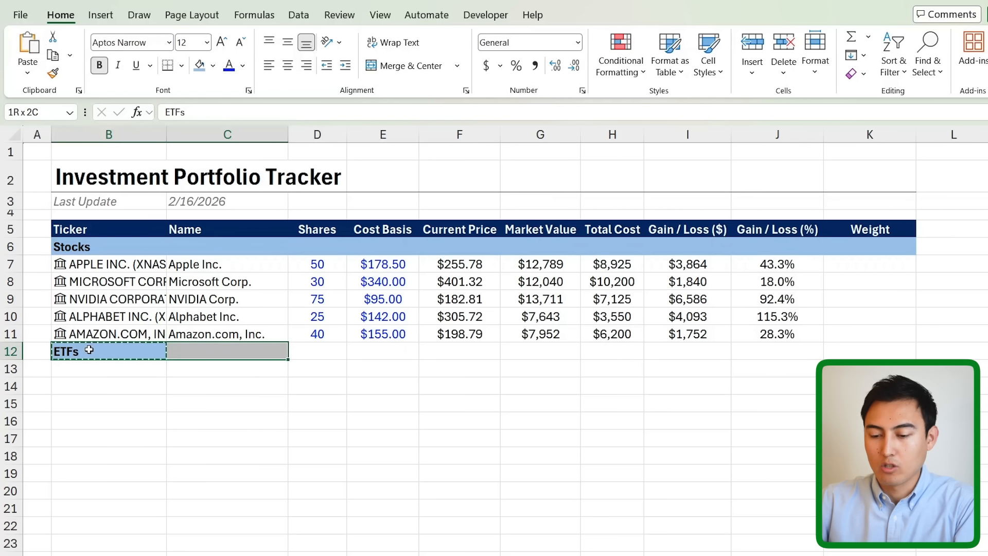
pyautogui.hotkey('shift', 'Left')
pyautogui.hotkey('ctrl', 'v')
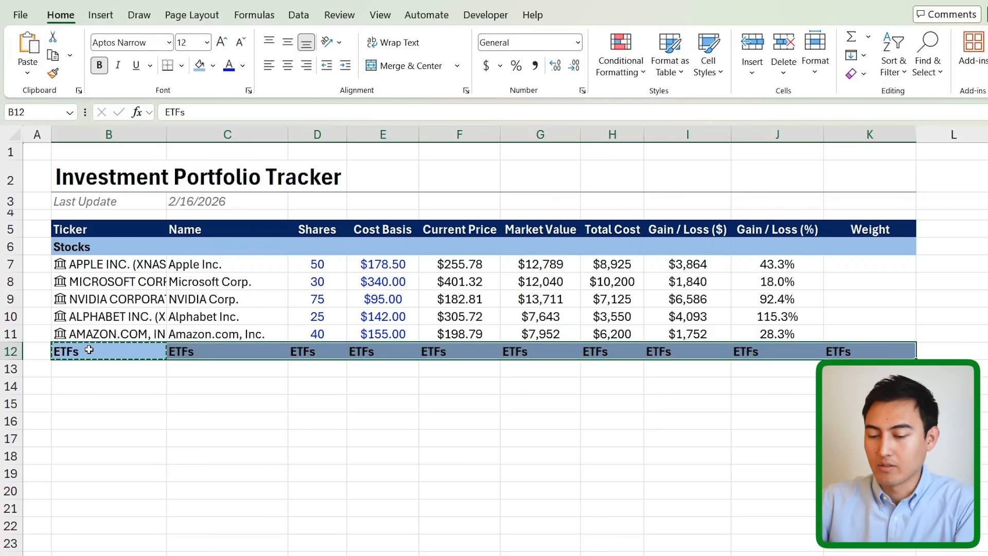
# - Clear the repeated ETFs text from C12:K12, keeping the blue section fill
pyautogui.click(89, 350)
pyautogui.press('Right')
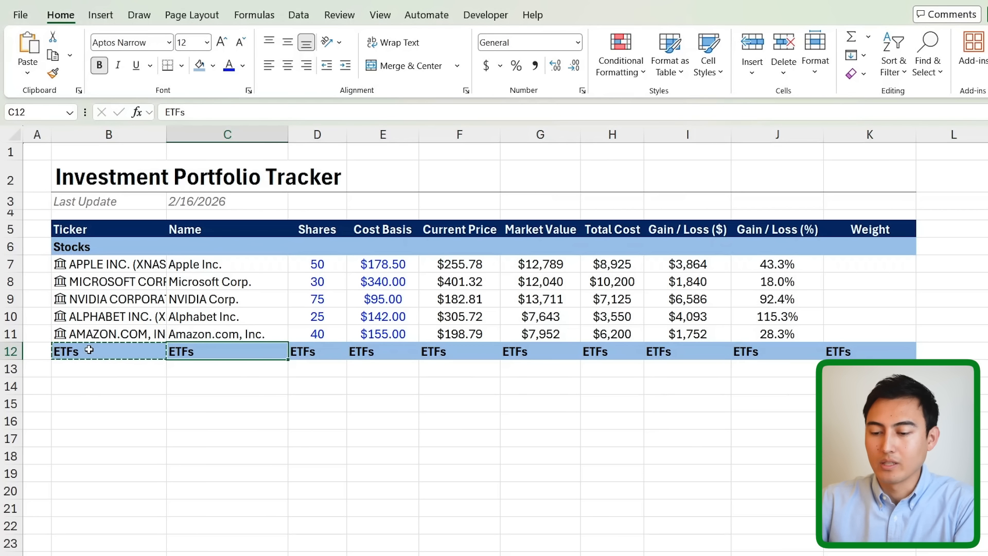
pyautogui.hotkey('shift', 'Right')
pyautogui.hotkey('shift', 'Right')
pyautogui.hotkey('shift', 'Right')
pyautogui.hotkey('shift', 'Right')
pyautogui.hotkey('shift', 'Right')
pyautogui.hotkey('shift', 'Right')
pyautogui.hotkey('shift', 'Right')
pyautogui.hotkey('shift', 'Right')
pyautogui.press('Delete')
pyautogui.press('Down')
pyautogui.press('Left')
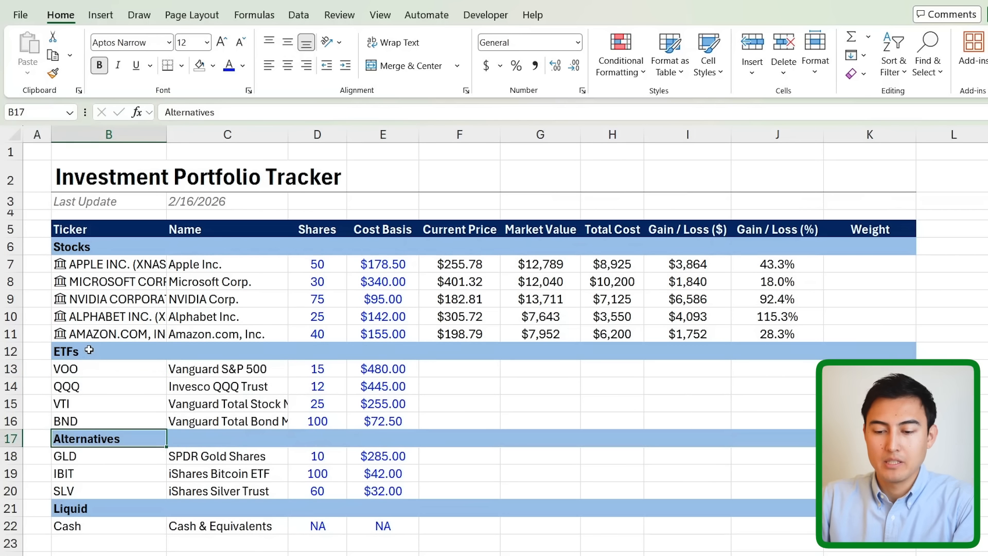
# - Convert the ETF tickers VOO, QQQ, VTI and BND in B13:B16 to the Stocks data type
pyautogui.scroll(-1, 89, 350)
pyautogui.click(118, 346)
pyautogui.click(110, 323)
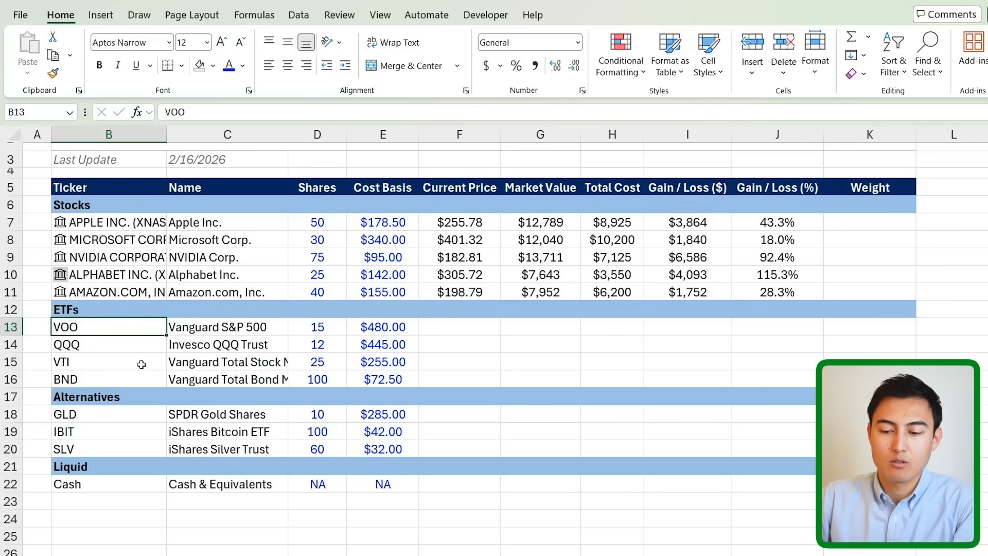
pyautogui.moveTo(143, 361); pyautogui.dragTo(142, 380)
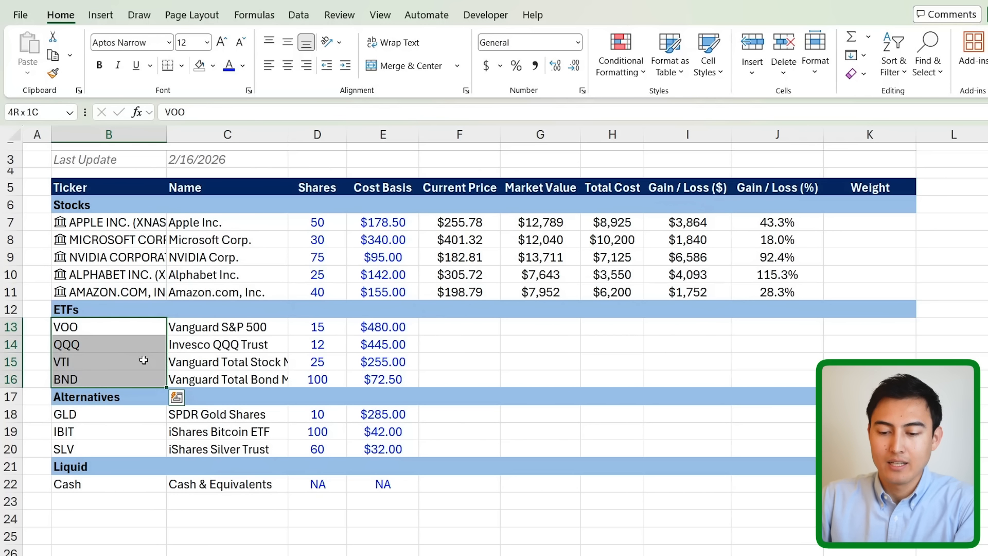
pyautogui.click(299, 15)
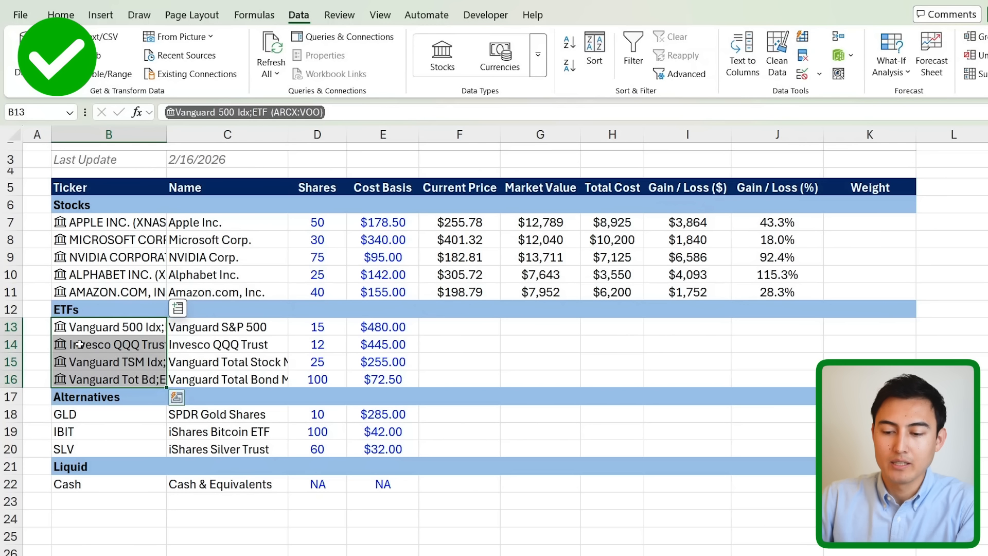
# - Extract the Price field of the four ETFs into the Current Price column
pyautogui.click(178, 308)
pyautogui.scroll(-1, 250, 259)
pyautogui.scroll(-3, 250, 259)
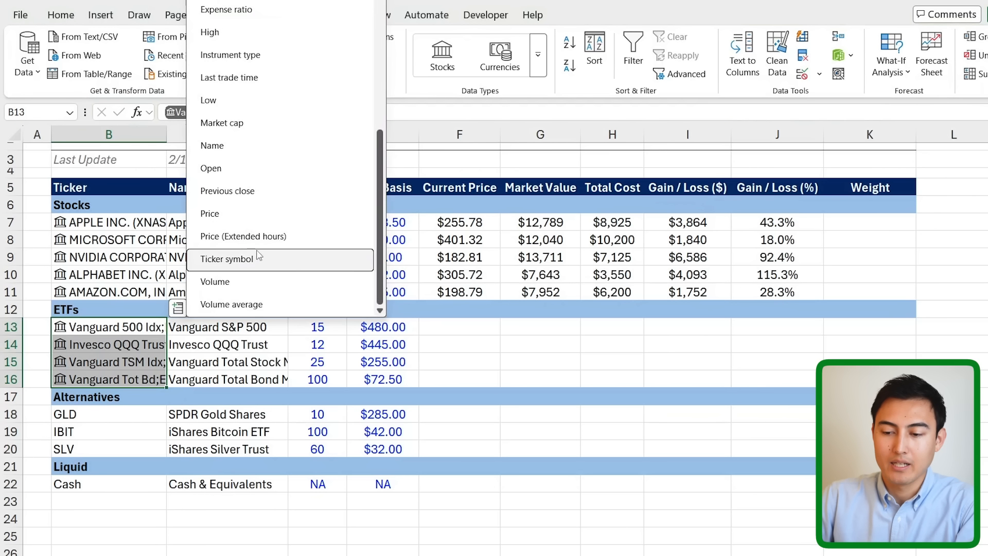
pyautogui.click(239, 212)
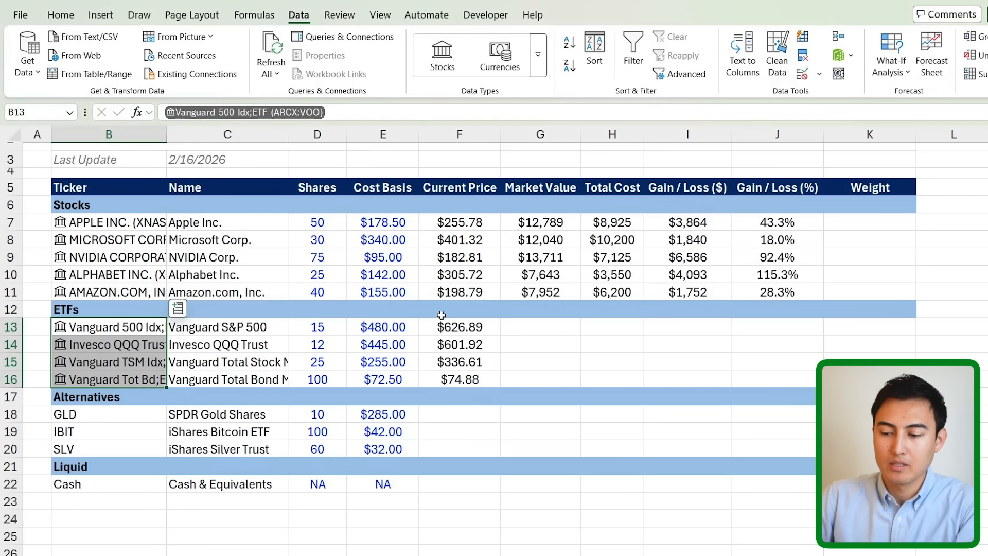
# - Look over the tickers and names listed in the Alternatives section
pyautogui.click(127, 417)
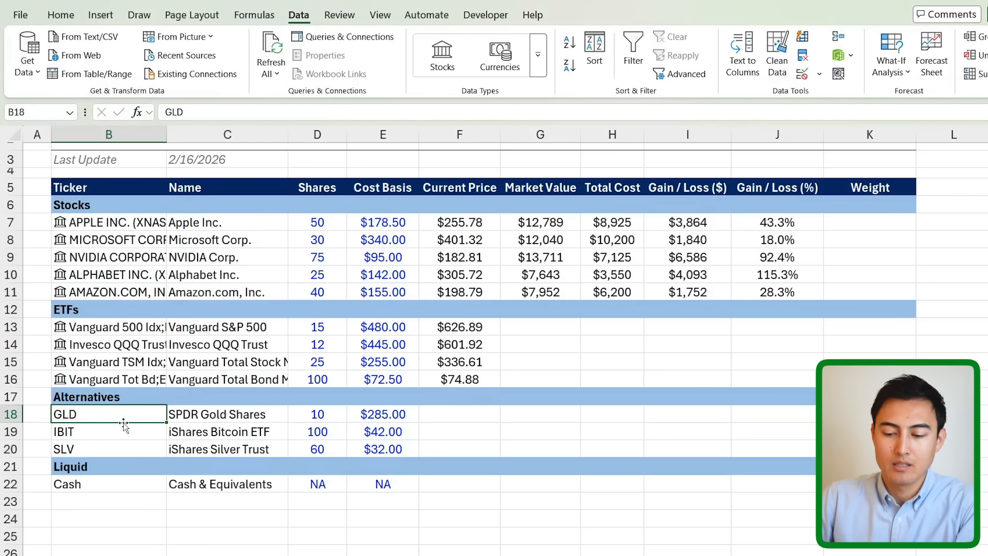
pyautogui.press('Right')
pyautogui.press('Left')
pyautogui.press('Right')
pyautogui.press('Left')
pyautogui.press('Down')
pyautogui.press('Right')
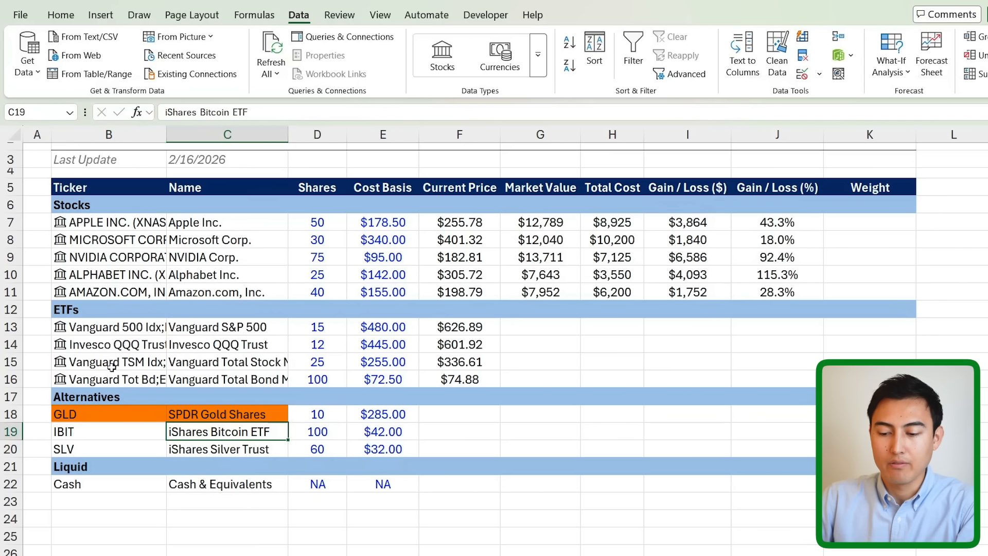
pyautogui.press('Down')
pyautogui.press('Left')
pyautogui.press('Left')
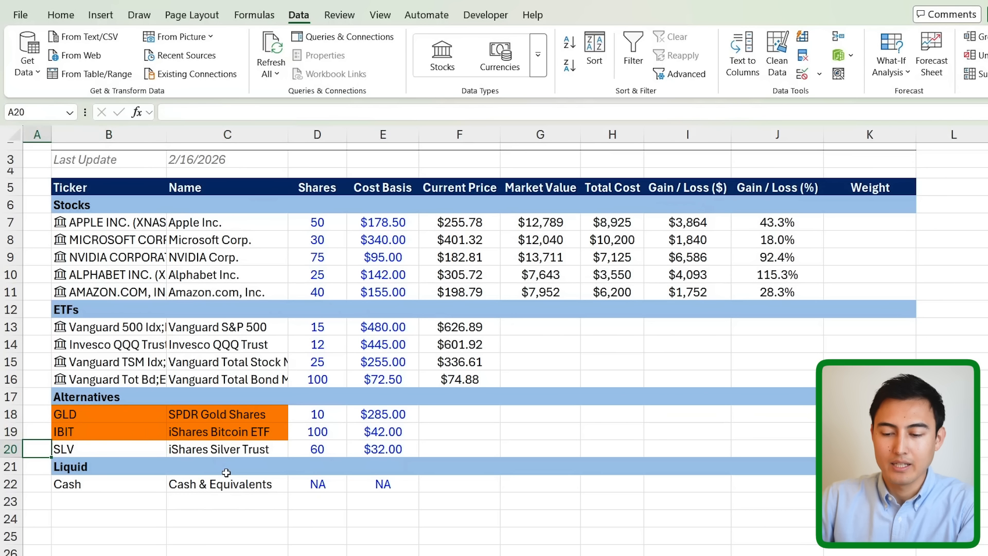
# - Convert the Alternatives tickers GLD, IBIT and SLV in B18:B20 to the Stocks data type and extract their Price field
pyautogui.press('Right')
pyautogui.press('Up')
pyautogui.press('Up')
pyautogui.hotkey('shift', 'Down')
pyautogui.hotkey('shift', 'Down')
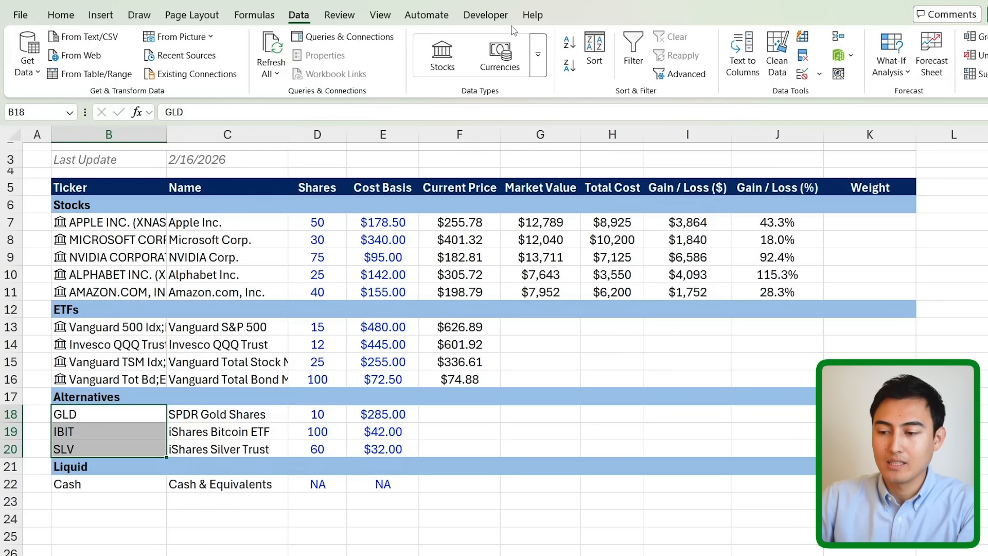
pyautogui.click(442, 54)
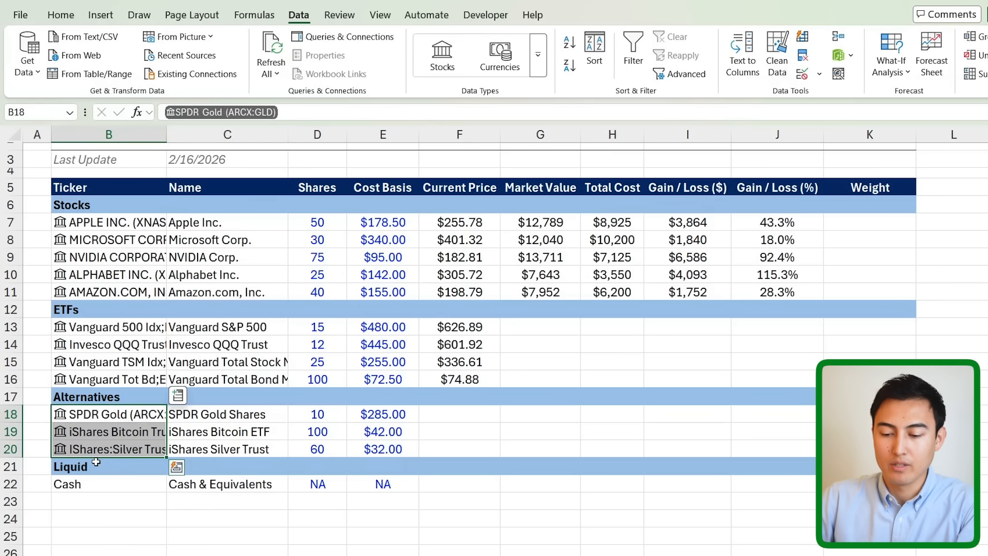
pyautogui.click(178, 396)
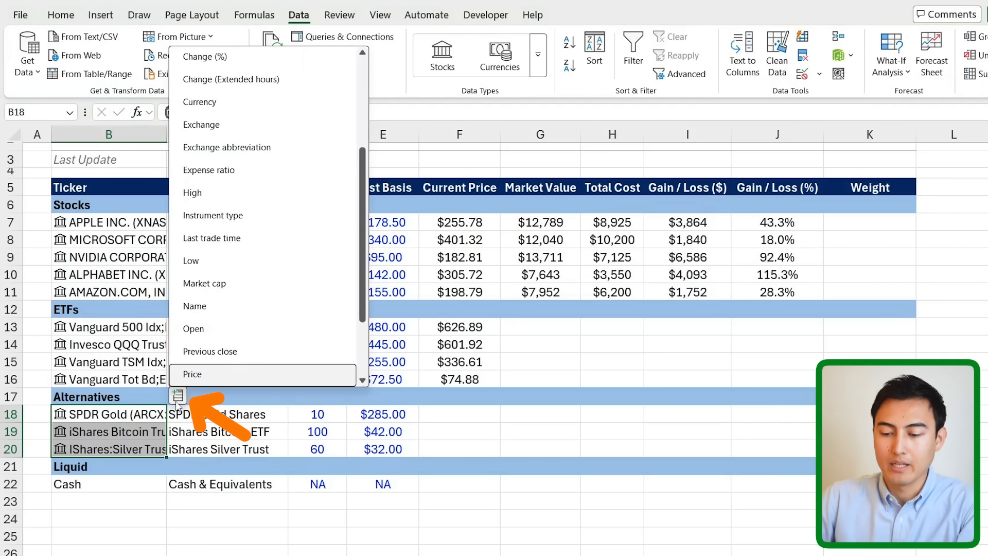
pyautogui.click(235, 371)
# - Review the Cash row's name, Shares and Cost Basis entries up to its Current Price cell F22
pyautogui.press('Down')
pyautogui.press('Down')
pyautogui.press('Down')
pyautogui.press('Down')
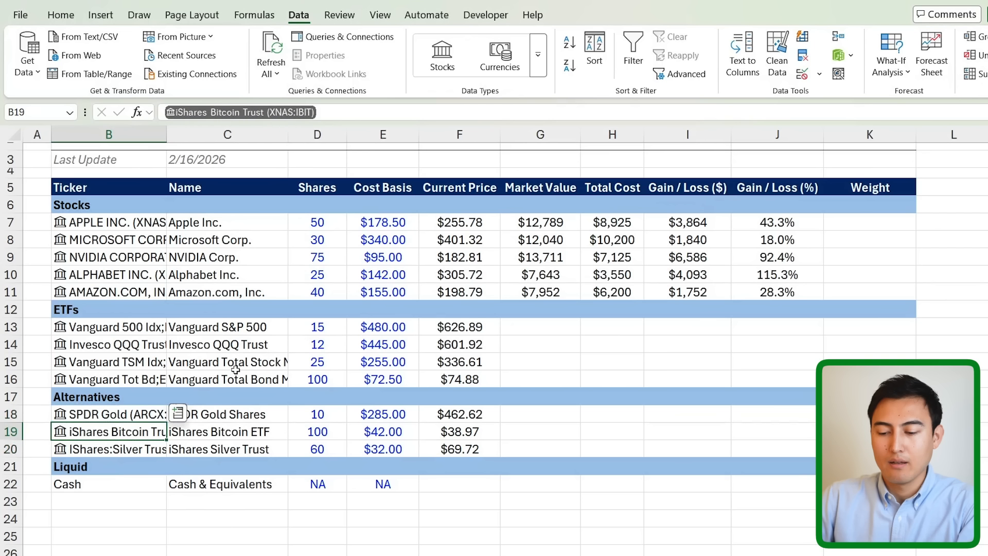
pyautogui.press('Right')
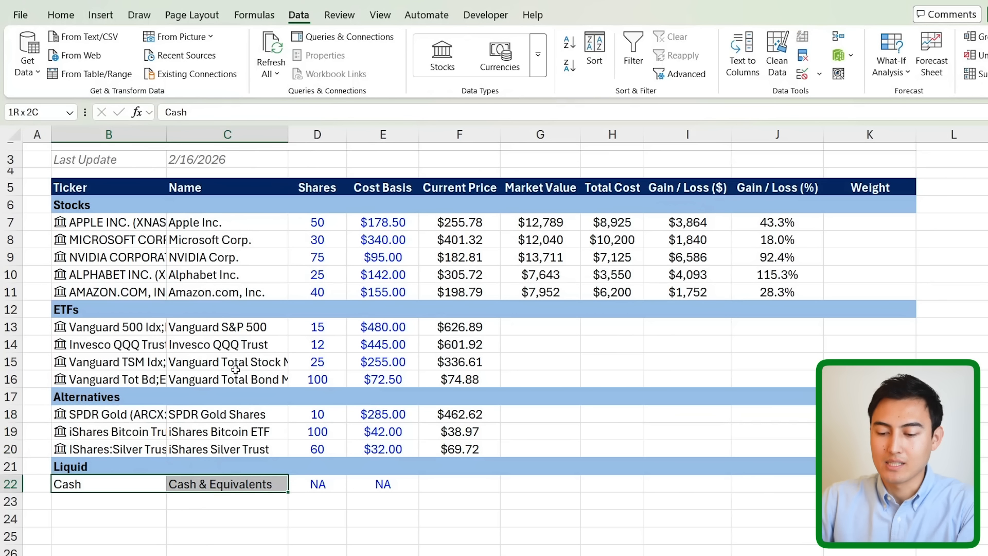
pyautogui.press('Right')
pyautogui.press('Right')
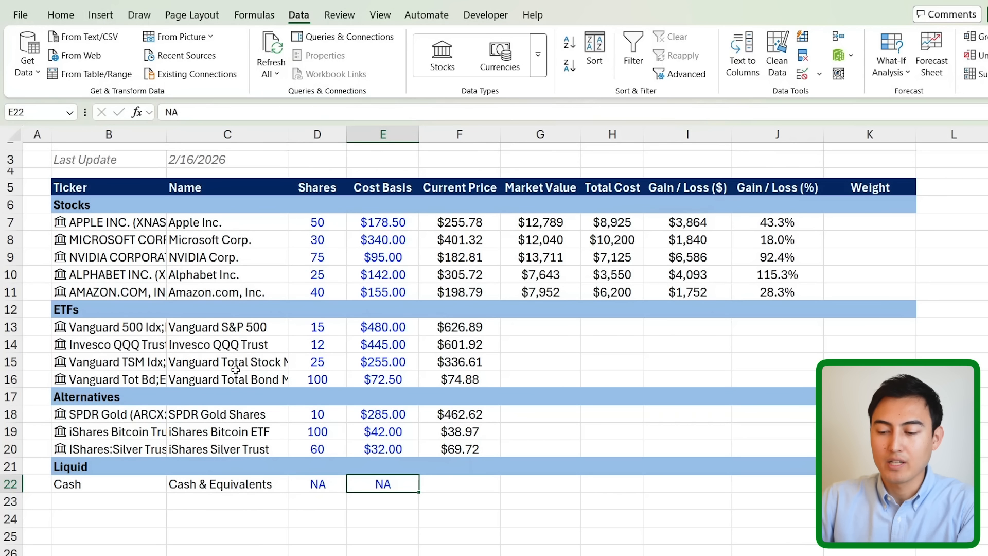
pyautogui.scroll(1, 236, 370)
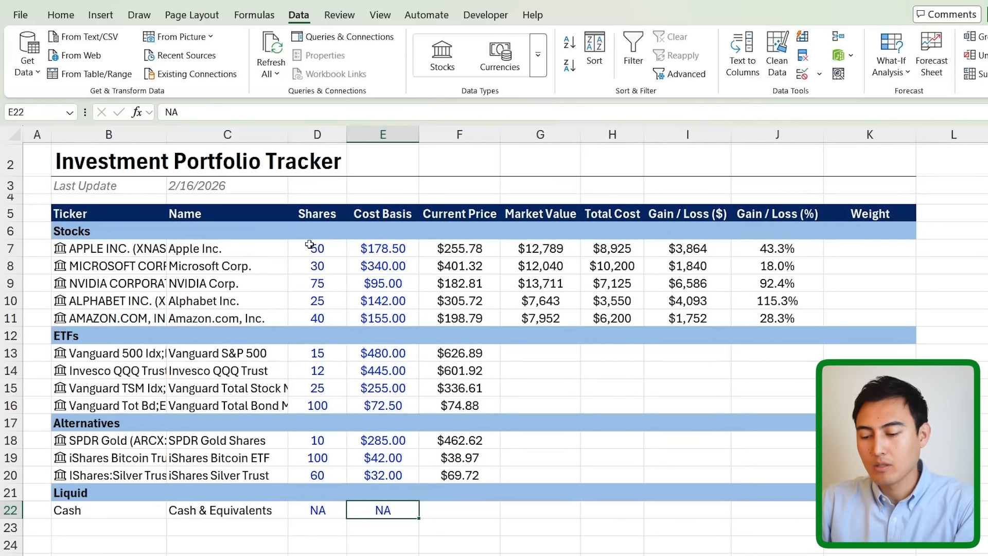
pyautogui.press('Right')
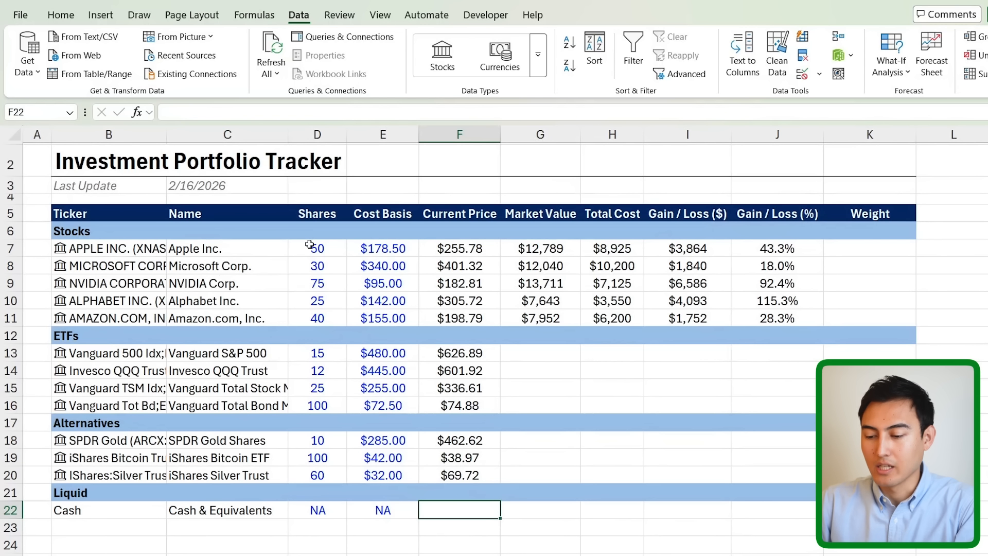
# - Fill the Cash row with NA as Current Price and 10000 as both Market Value and Total Cost
pyautogui.write('NA')
pyautogui.press('Right')
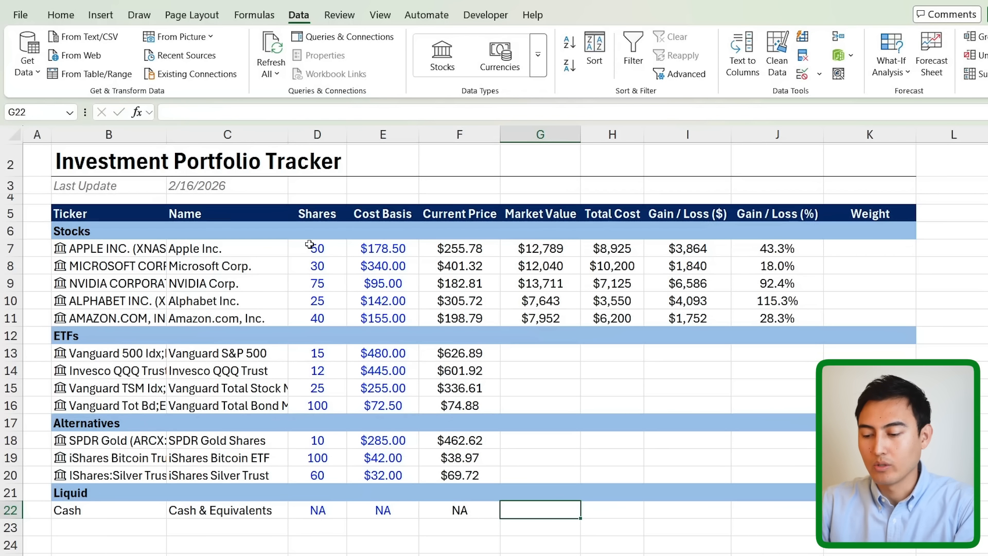
pyautogui.write('10000')
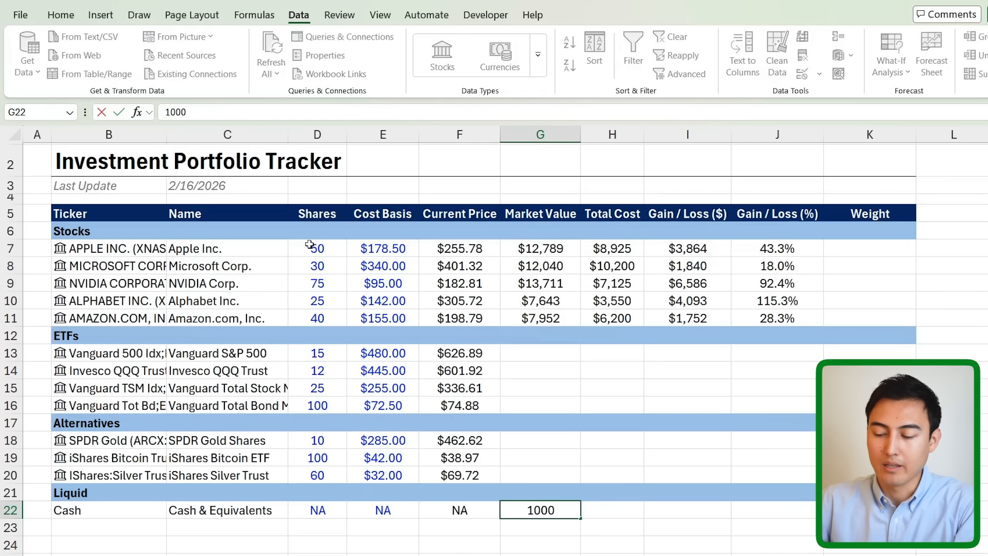
pyautogui.press('Right')
pyautogui.write('10000')
pyautogui.hotkey('ctrl', 'Return')
# - Set the font color of the Cash row entries in D22:H22 to the recently used blue
pyautogui.press('Left')
pyautogui.press('Left')
pyautogui.press('Left')
pyautogui.press('Left')
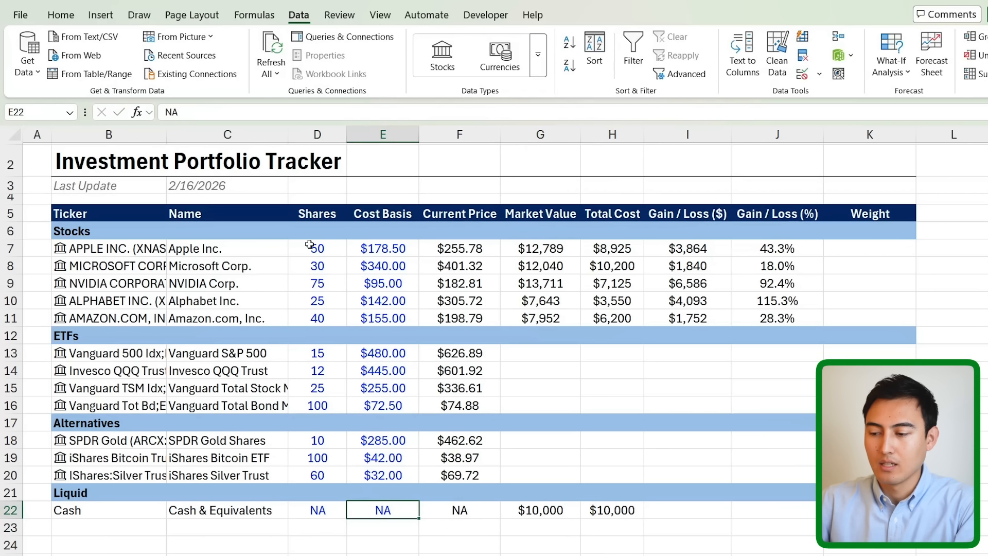
pyautogui.hotkey('shift', 'Right')
pyautogui.hotkey('shift', 'Right')
pyautogui.hotkey('shift', 'Right')
pyautogui.hotkey('shift', 'Right')
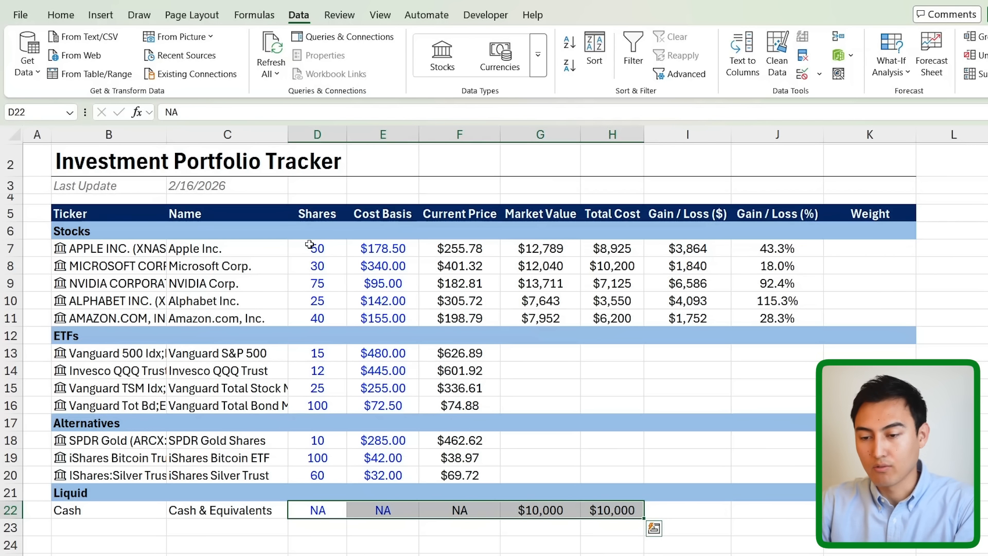
pyautogui.hotkey('alt', 'h')
pyautogui.press('f')
pyautogui.press('c')
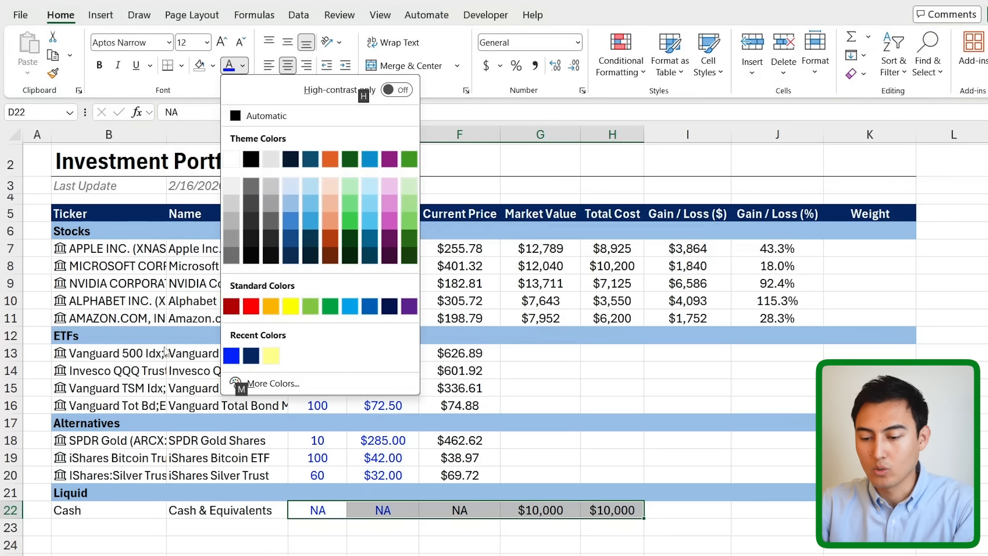
pyautogui.click(231, 355)
# - Copy the Market Value, Total Cost and both Gain / Loss formulas from G10:J10 into the ETF rows G13:J16
pyautogui.press('Right')
pyautogui.press('Right')
pyautogui.press('Right')
pyautogui.press('Right')
pyautogui.press('Right')
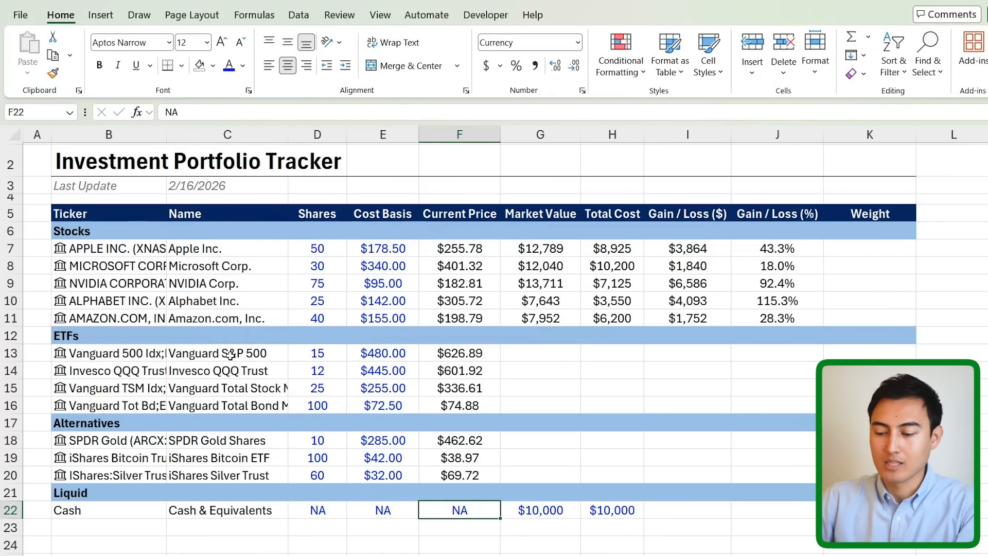
pyautogui.press('Up')
pyautogui.press('Up')
pyautogui.press('Up')
pyautogui.press('Up')
pyautogui.press('Up')
pyautogui.press('Up')
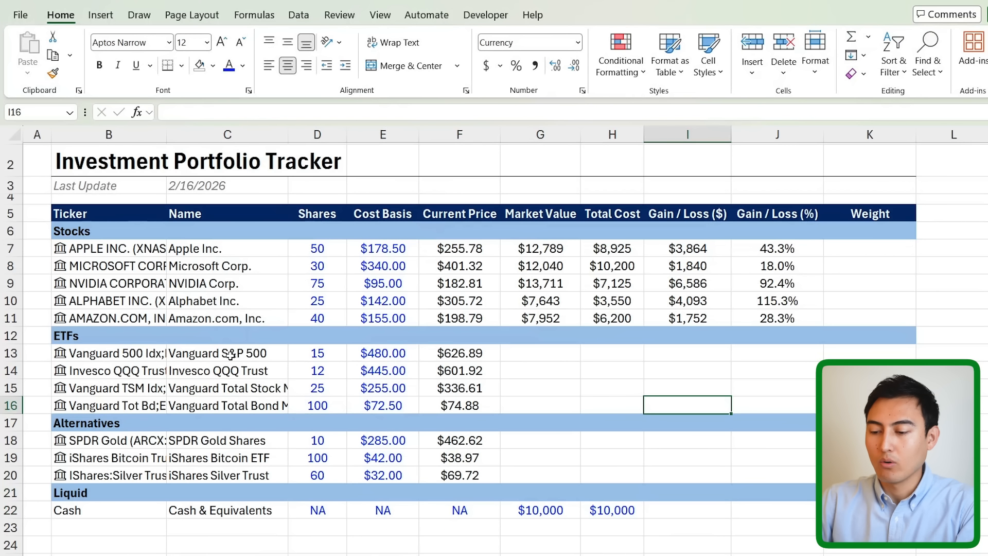
pyautogui.press('Left')
pyautogui.press('Left')
pyautogui.press('Up')
pyautogui.press('Up')
pyautogui.press('Up')
pyautogui.press('Up')
pyautogui.press('Up')
pyautogui.press('Up')
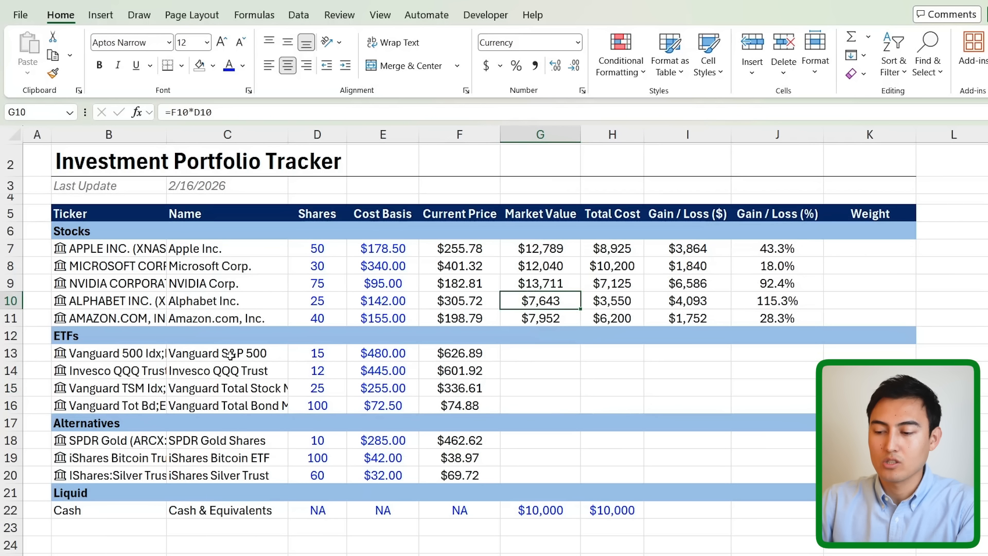
pyautogui.hotkey('shift', 'Right')
pyautogui.hotkey('shift', 'Right')
pyautogui.hotkey('shift', 'Right')
pyautogui.hotkey('ctrl', 'c')
pyautogui.click(230, 355)
pyautogui.press('Down')
pyautogui.press('Right')
pyautogui.press('Right')
pyautogui.press('Right')
pyautogui.press('Right')
pyautogui.press('Up')
pyautogui.hotkey('shift', 'Down')
pyautogui.hotkey('shift', 'Down')
pyautogui.hotkey('shift', 'Down')
pyautogui.hotkey('shift', 'Right')
pyautogui.hotkey('shift', 'Right')
pyautogui.hotkey('shift', 'Right')
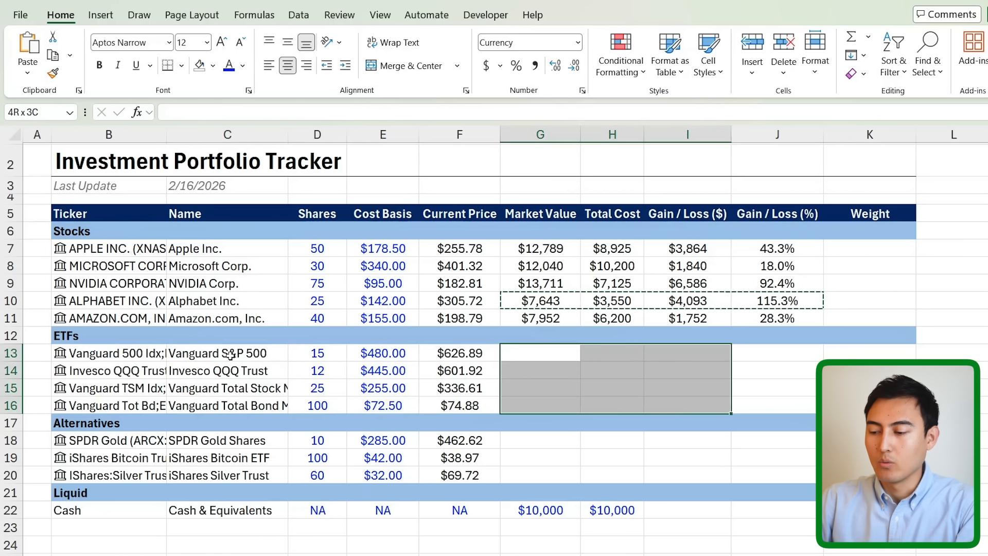
pyautogui.hotkey('ctrl', 'v')
# - Paste the copied value, cost and gain/loss formulas into the Alternatives rows G18:J20
pyautogui.press('Down')
pyautogui.press('Down')
pyautogui.press('Down')
pyautogui.press('Down')
pyautogui.press('Down')
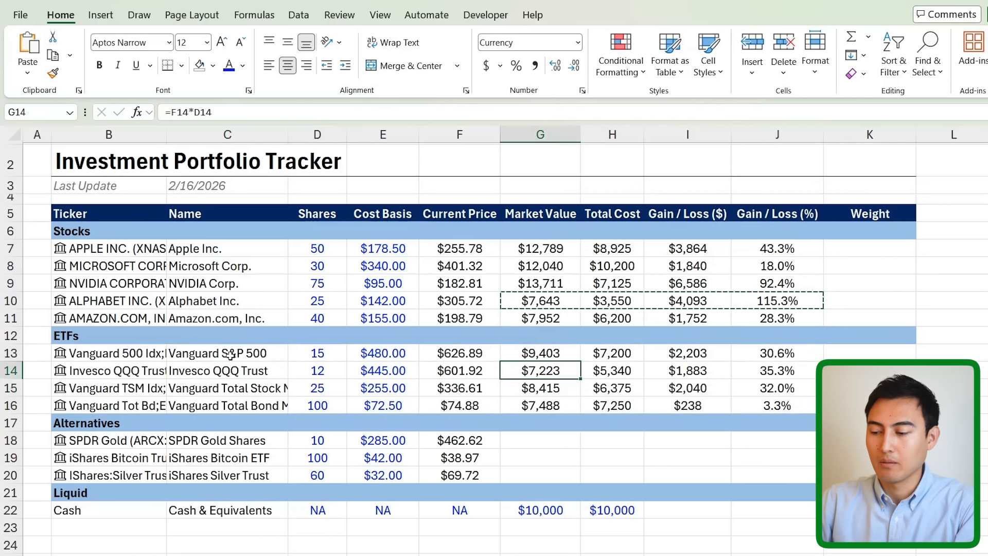
pyautogui.hotkey('shift', 'Down')
pyautogui.hotkey('shift', 'Down')
pyautogui.hotkey('shift', 'Right')
pyautogui.hotkey('shift', 'Right')
pyautogui.hotkey('shift', 'Right')
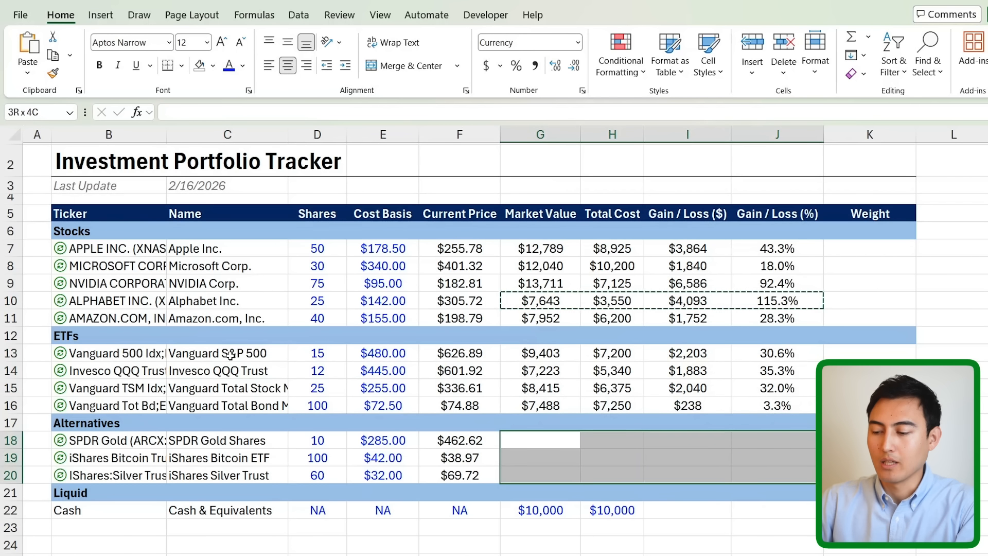
pyautogui.hotkey('ctrl', 'v')
# - Copy the Gain / Loss ($) and Gain / Loss (%) formulas from I18:J18 into the Cash row's I22:J22
pyautogui.press('Right')
pyautogui.press('Right')
pyautogui.hotkey('shift', 'Right')
pyautogui.hotkey('ctrl', 'c')
pyautogui.press('Down')
pyautogui.press('Down')
pyautogui.press('Down')
pyautogui.press('Down')
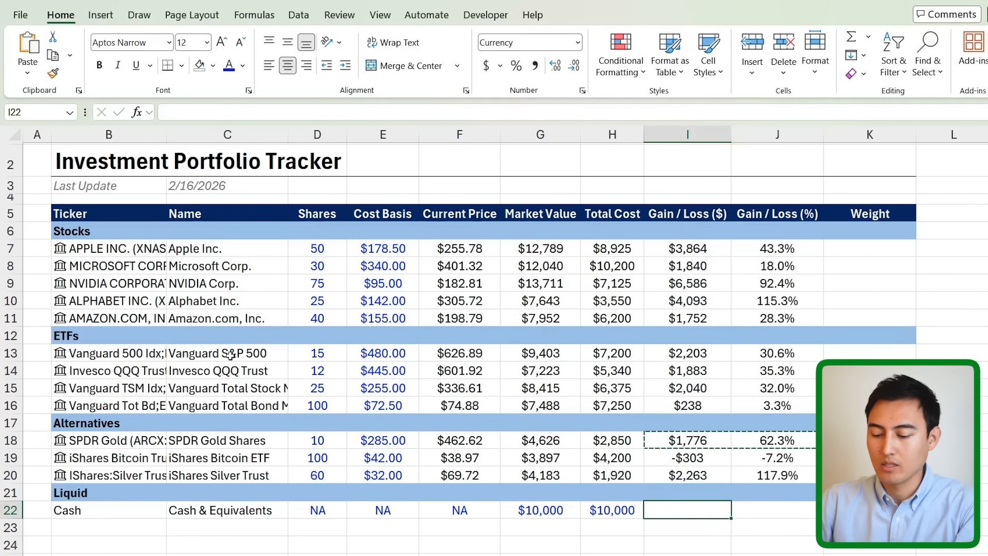
pyautogui.hotkey('ctrl', 'v')
pyautogui.click(230, 356)
pyautogui.press('Down')
pyautogui.press('Down')
pyautogui.press('Down')
pyautogui.press('Escape')
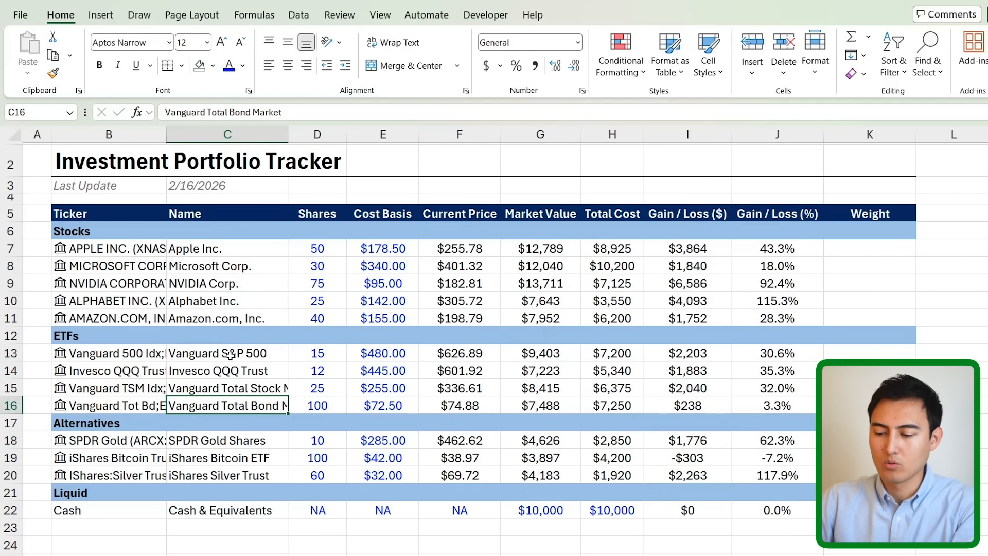
# - Review the Alternatives gain/loss formulas and the entries across the Cash row
pyautogui.press('Right')
pyautogui.press('Right')
pyautogui.press('Right')
pyautogui.press('Right')
pyautogui.press('Right')
pyautogui.press('Right')
pyautogui.press('Down')
pyautogui.press('Down')
pyautogui.press('Down')
pyautogui.press('Down')
pyautogui.press('Down')
pyautogui.press('Down')
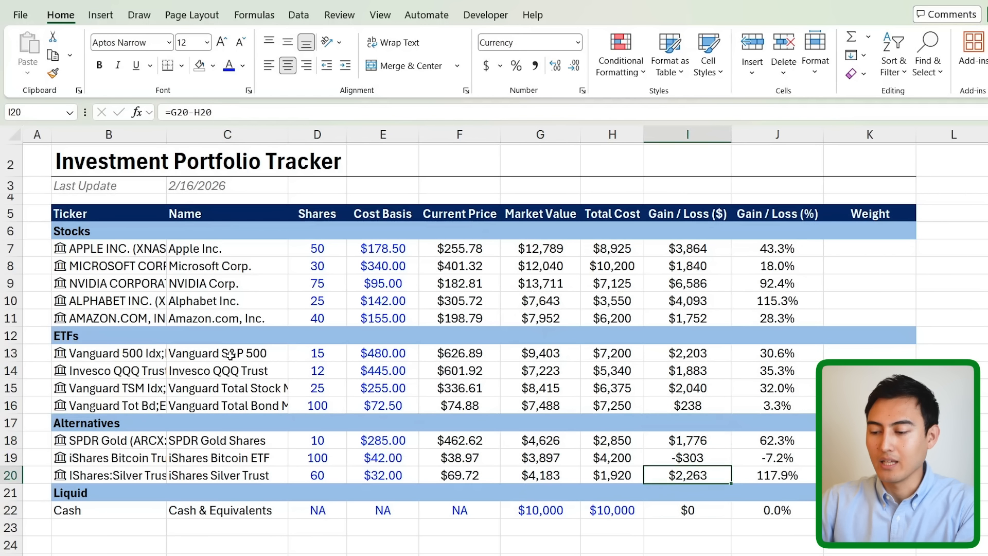
pyautogui.press('Left')
pyautogui.press('Left')
pyautogui.press('Left')
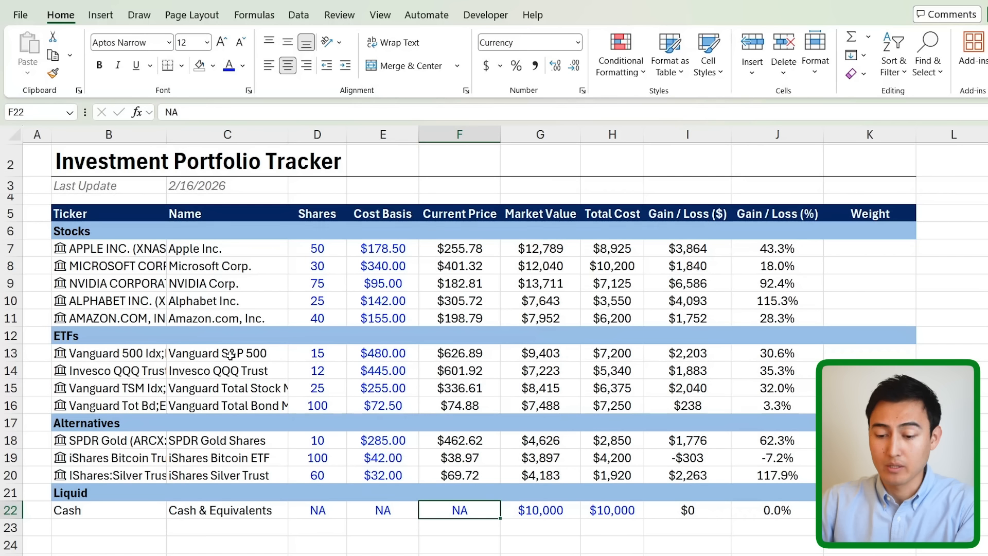
pyautogui.hotkey('ctrl', 'Left')
pyautogui.press('Right')
pyautogui.press('Right')
pyautogui.press('Right')
pyautogui.press('Right')
pyautogui.press('Right')
pyautogui.press('Right')
pyautogui.press('Right')
pyautogui.press('Left')
pyautogui.press('Right')
pyautogui.press('Left')
pyautogui.press('Left')
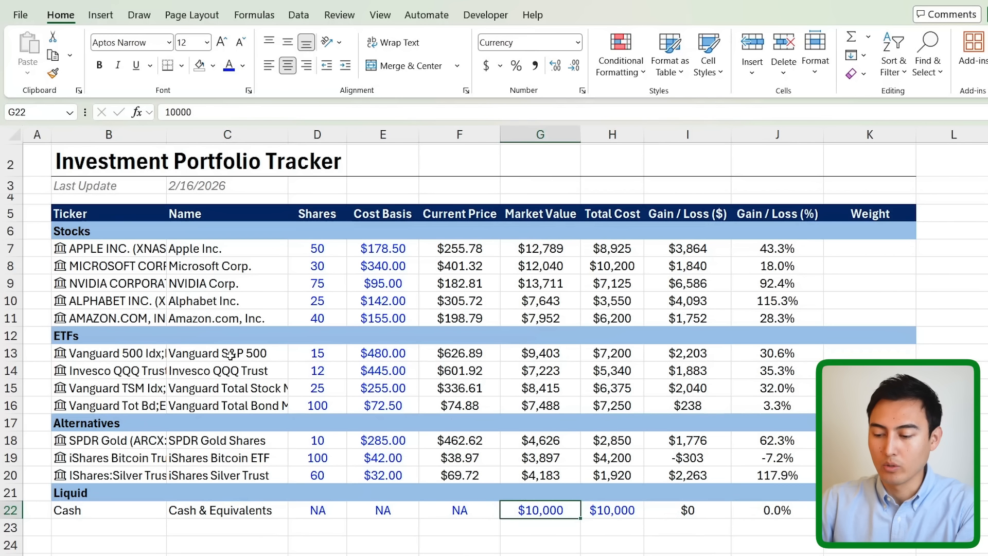
# - Copy the NA entry from F22 into the Cash row's Gain / Loss ($) and Gain / Loss (%) cells, I22:J22
pyautogui.press('Left')
pyautogui.hotkey('ctrl', 'c')
pyautogui.press('Right')
pyautogui.press('Right')
pyautogui.press('Right')
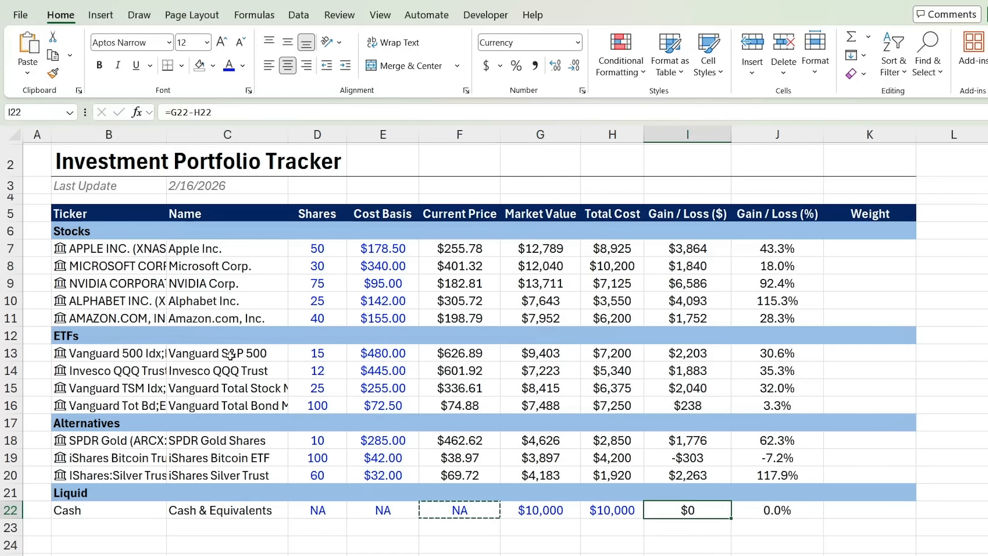
pyautogui.hotkey('shift', 'Right')
pyautogui.hotkey('ctrl', 'v')
pyautogui.press('Right')
pyautogui.press('Right')
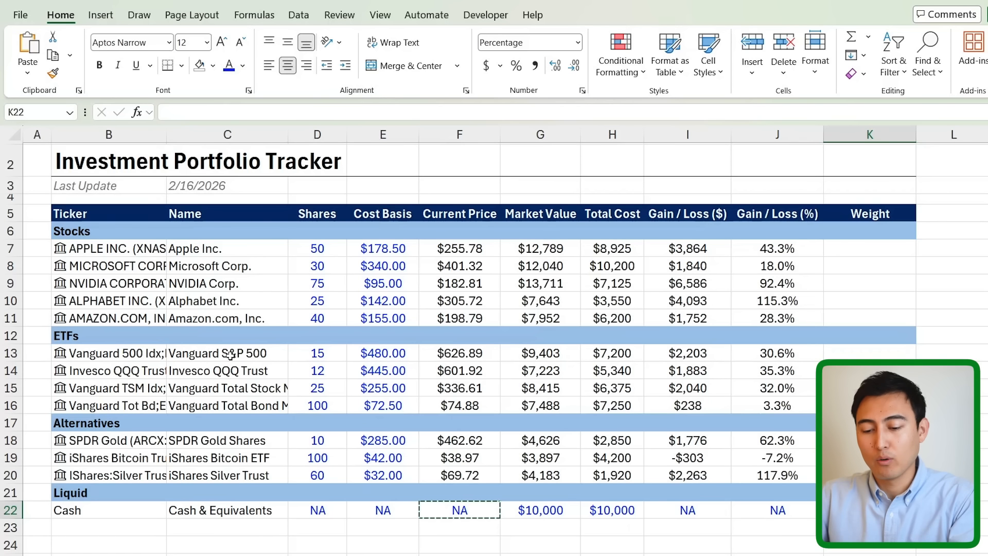
# - Label cell B23 below the Cash row "Portfolio Totals"
pyautogui.scroll(-1, 89, 335)
pyautogui.scroll(1, 94, 418)
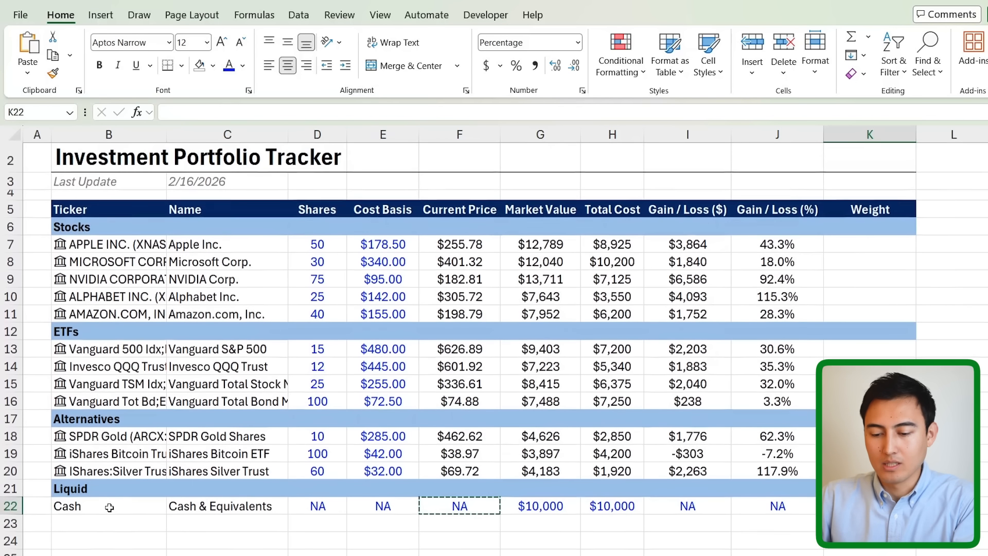
pyautogui.click(110, 508)
pyautogui.press('Down')
pyautogui.scroll(-1, 109, 508)
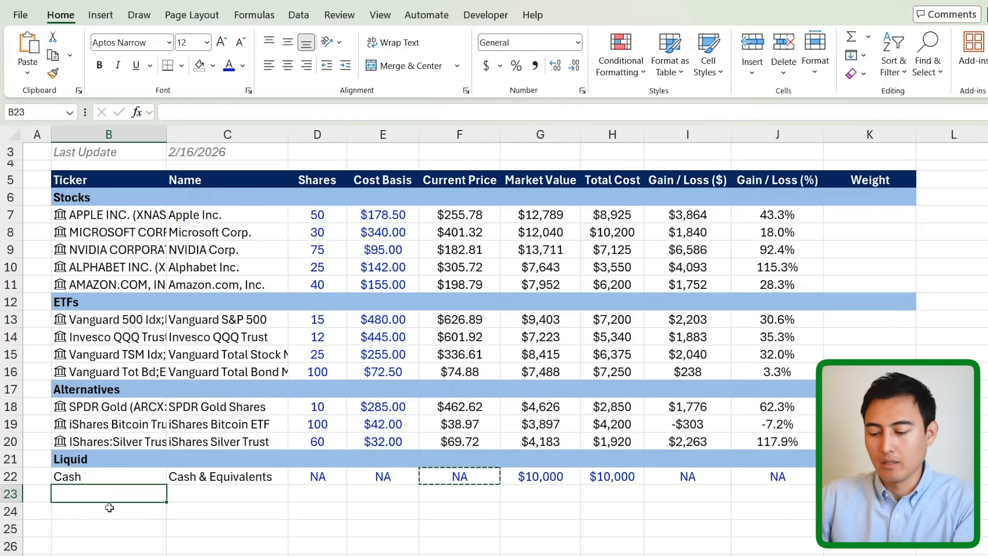
pyautogui.write('Portfolio Total')
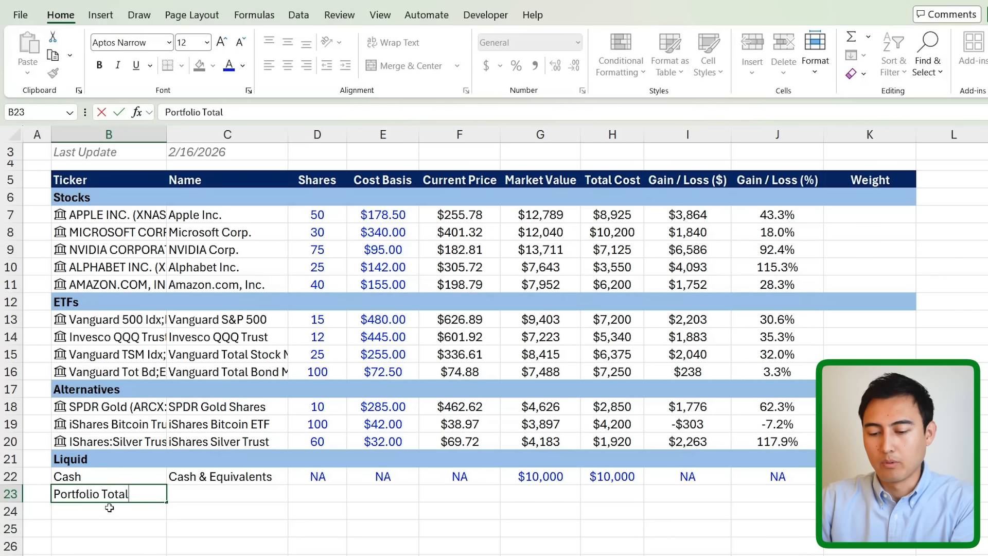
pyautogui.press('Up')
pyautogui.press('Down')
# - Make the Portfolio Totals row bold across the width of the table
pyautogui.hotkey('shift', 'Right')
pyautogui.hotkey('shift', 'Right')
pyautogui.hotkey('shift', 'Right')
pyautogui.hotkey('shift', 'Right')
pyautogui.hotkey('shift', 'Right')
pyautogui.hotkey('shift', 'Right')
pyautogui.hotkey('shift', 'Right')
pyautogui.hotkey('shift', 'Right')
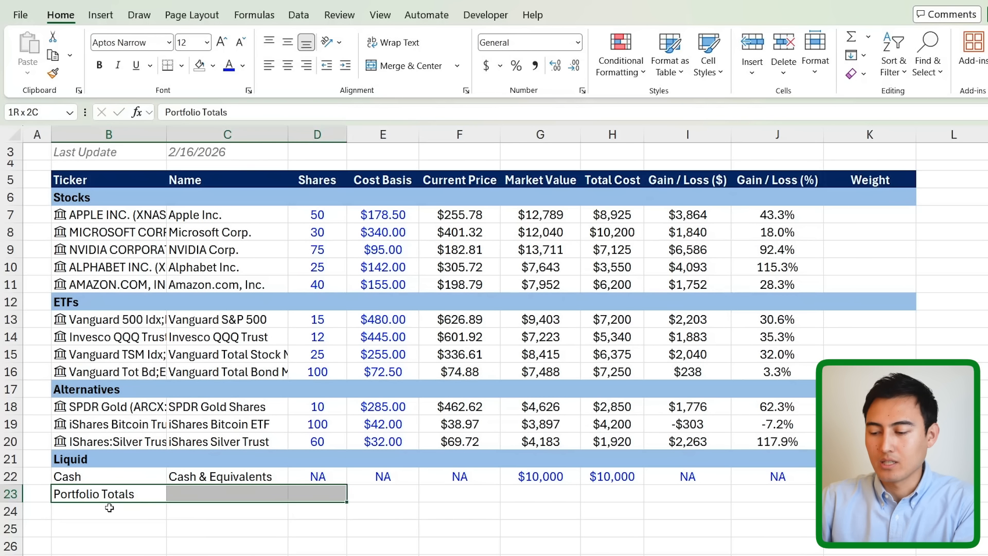
pyautogui.hotkey('ctrl', 'b')
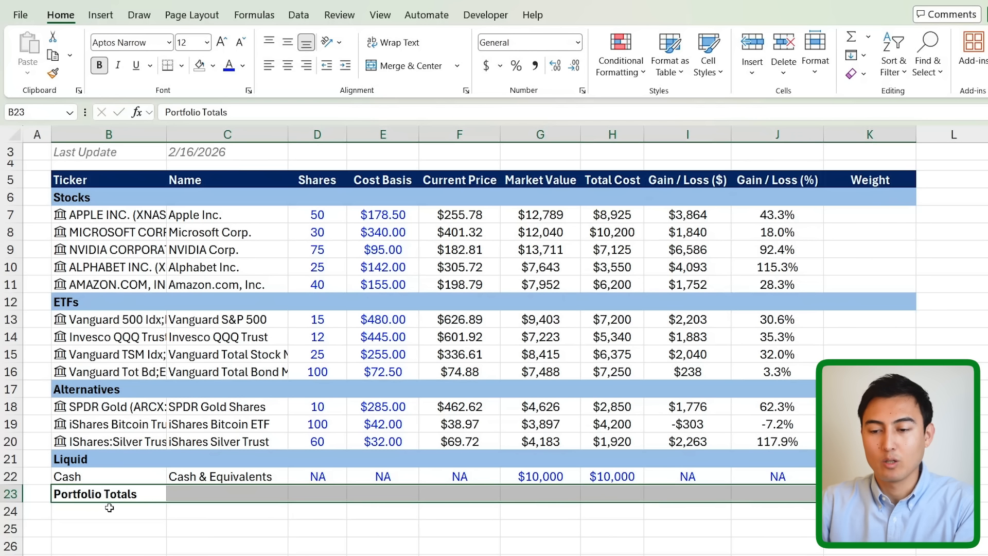
# - Give the Portfolio Totals row a top and bottom border and the recently used light yellow fill
pyautogui.click(183, 69)
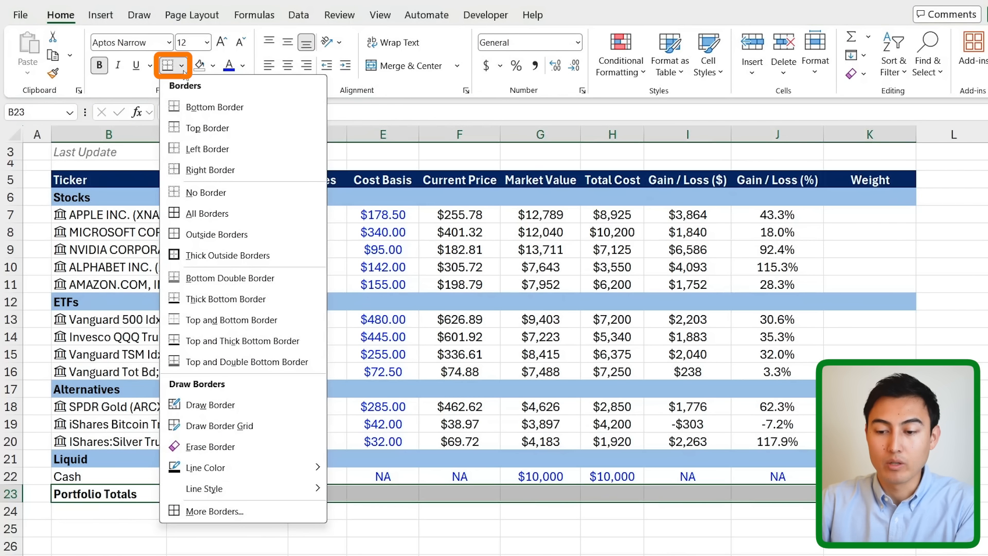
pyautogui.click(226, 321)
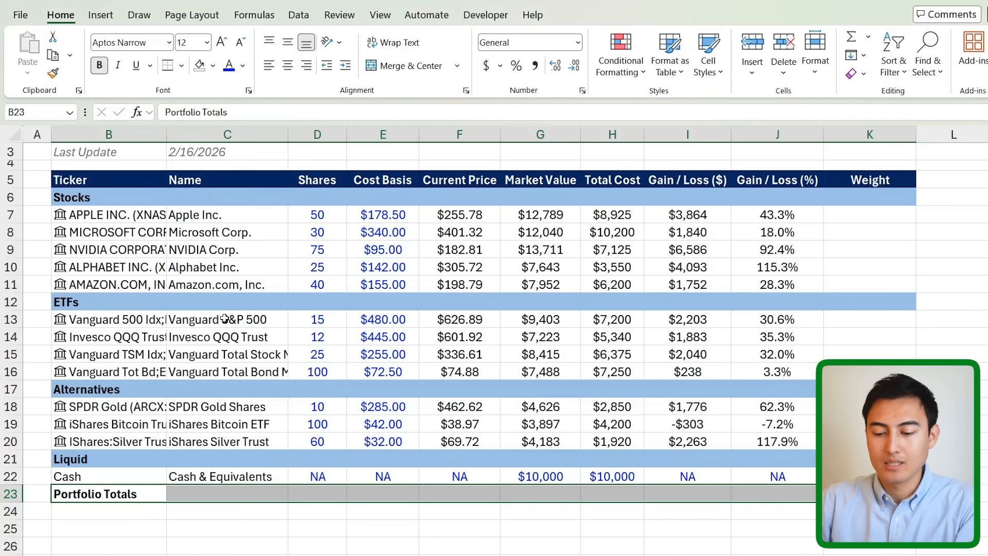
pyautogui.click(212, 65)
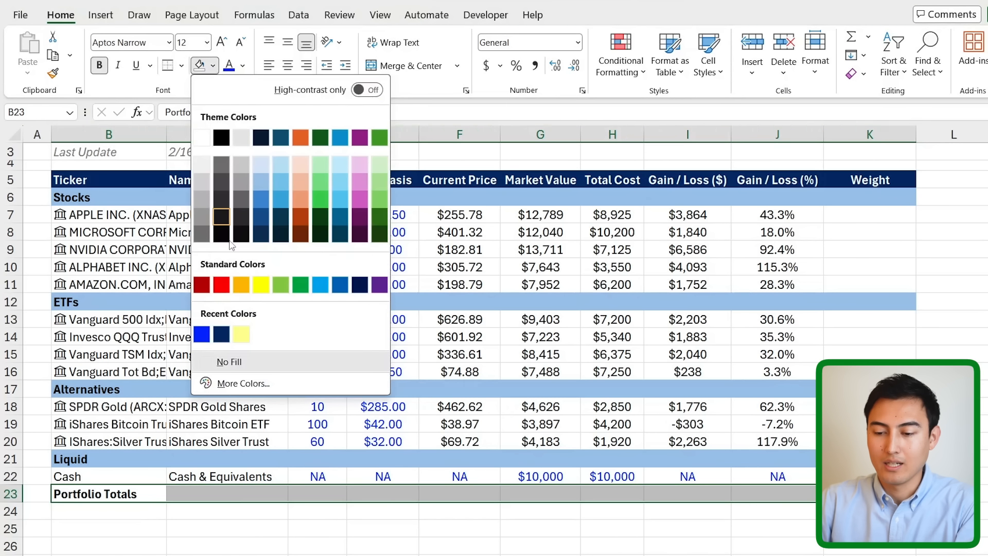
pyautogui.click(240, 335)
# - Total the Market Value column in the Portfolio Totals row by summing G7:G22 in G23
pyautogui.press('Right')
pyautogui.press('Right')
pyautogui.press('Right')
pyautogui.press('Right')
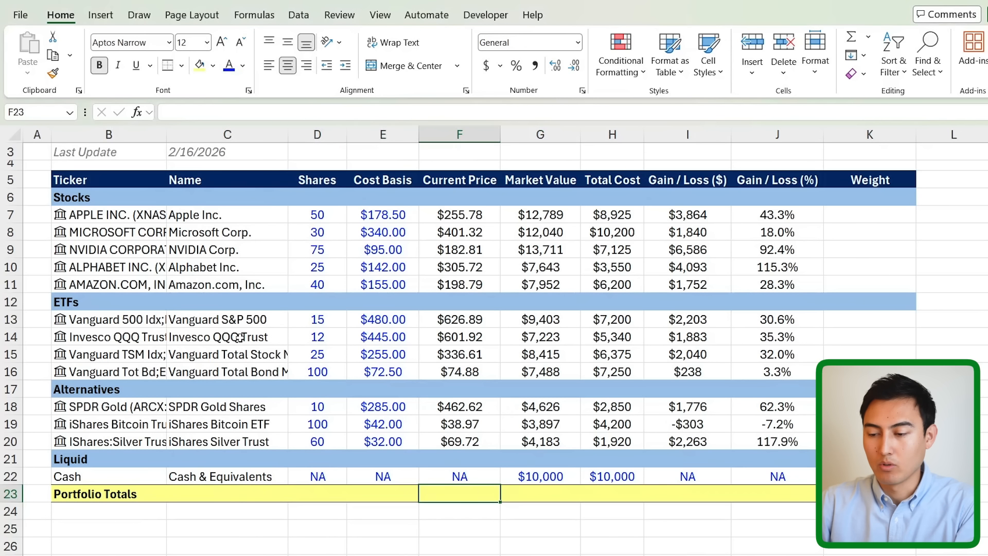
pyautogui.press('Right')
pyautogui.write('=sum')
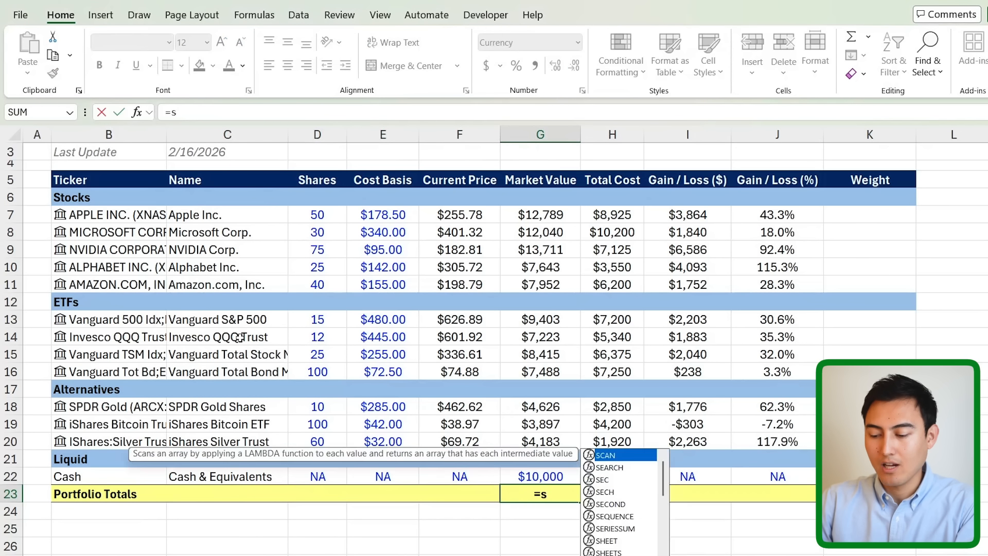
pyautogui.press('Tab')
pyautogui.press('Up')
pyautogui.hotkey('shift', 'Up')
pyautogui.hotkey('shift', 'Up')
pyautogui.hotkey('shift', 'Up')
pyautogui.hotkey('shift', 'Up')
pyautogui.hotkey('shift', 'Up')
pyautogui.hotkey('shift', 'Up')
pyautogui.hotkey('shift', 'Up')
pyautogui.hotkey('shift', 'Up')
pyautogui.hotkey('shift', 'Up')
pyautogui.hotkey('shift', 'Up')
pyautogui.hotkey('shift', 'Up')
pyautogui.hotkey('shift', 'Up')
pyautogui.hotkey('shift', 'Up')
pyautogui.hotkey('shift', 'Up')
pyautogui.hotkey('shift', 'Up')
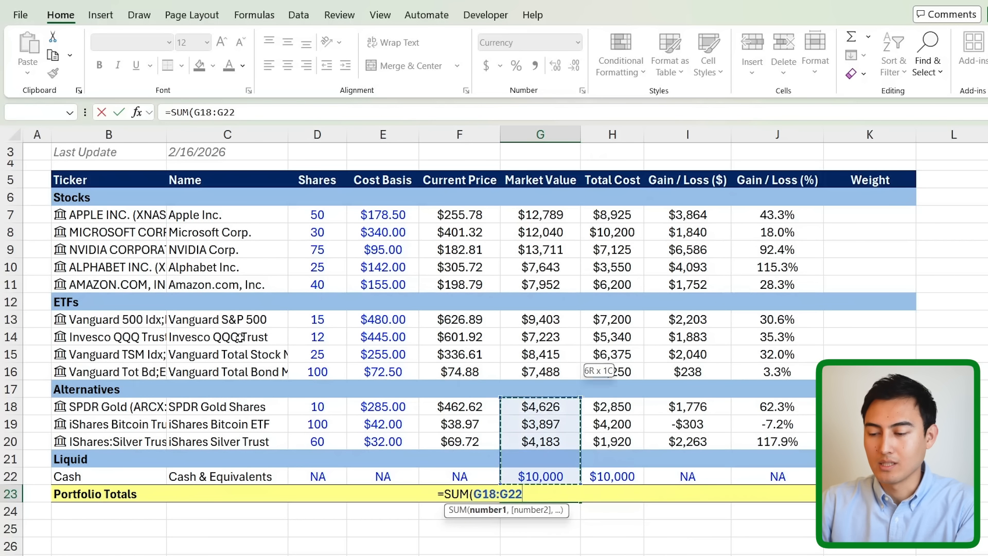
pyautogui.press('Return')
# - Copy the Market Value total formula across into the Total Cost cell H23 and check its summed range
pyautogui.press('Up')
pyautogui.press('Right')
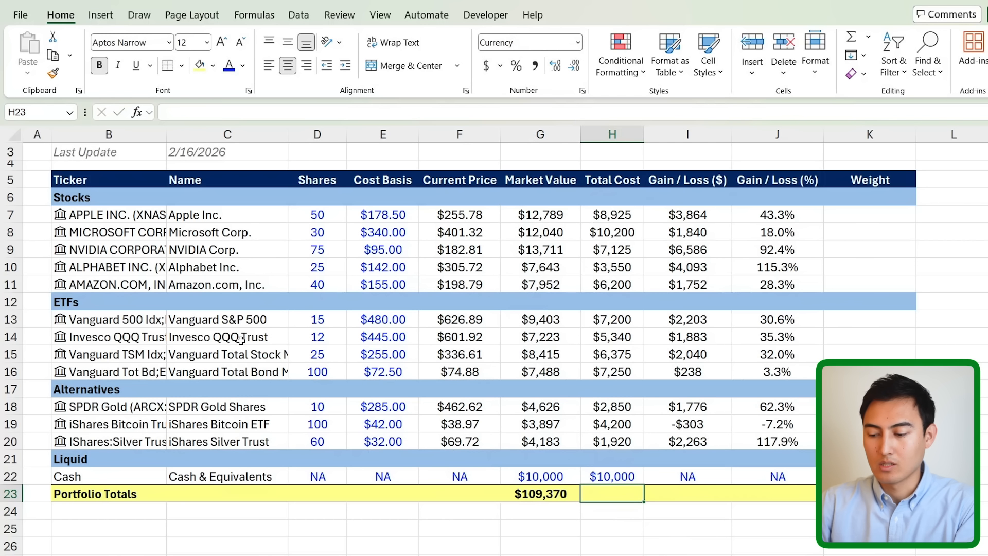
pyautogui.hotkey('ctrl', 'r')
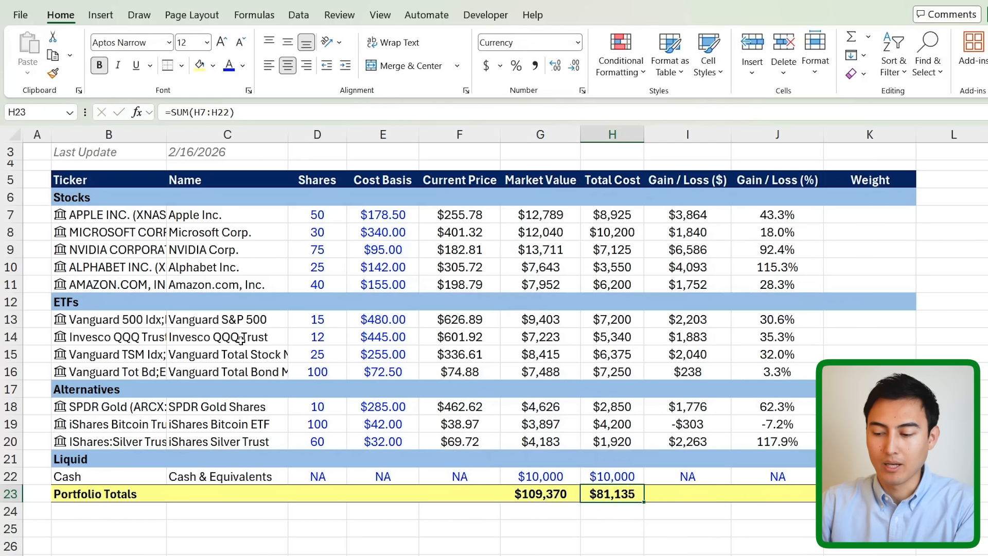
pyautogui.press('F2')
pyautogui.press('Escape')
# - Calculate the portfolio's total Gain / Loss ($) in I23 as market value minus total cost, =G23-H23
pyautogui.press('Right')
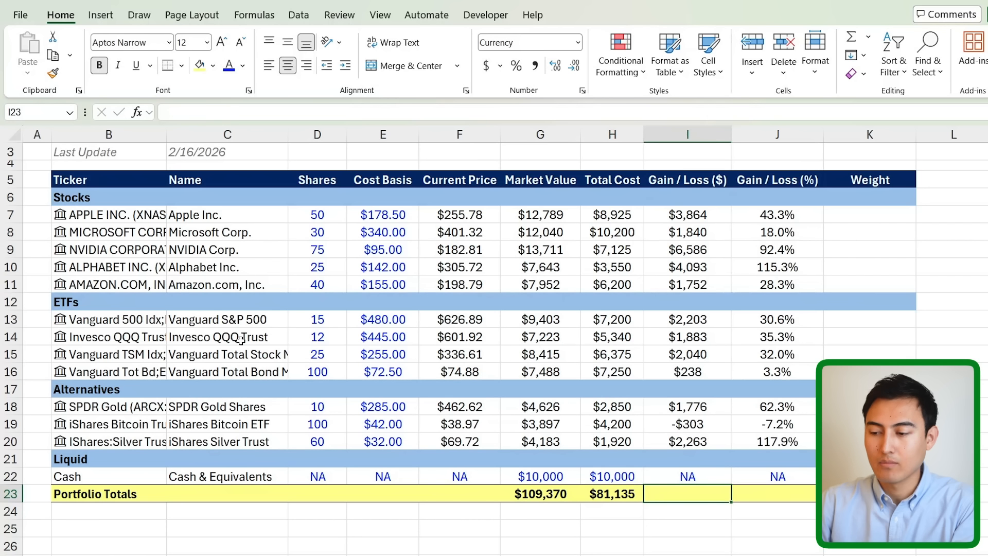
pyautogui.write('=')
pyautogui.press('Left')
pyautogui.press('Left')
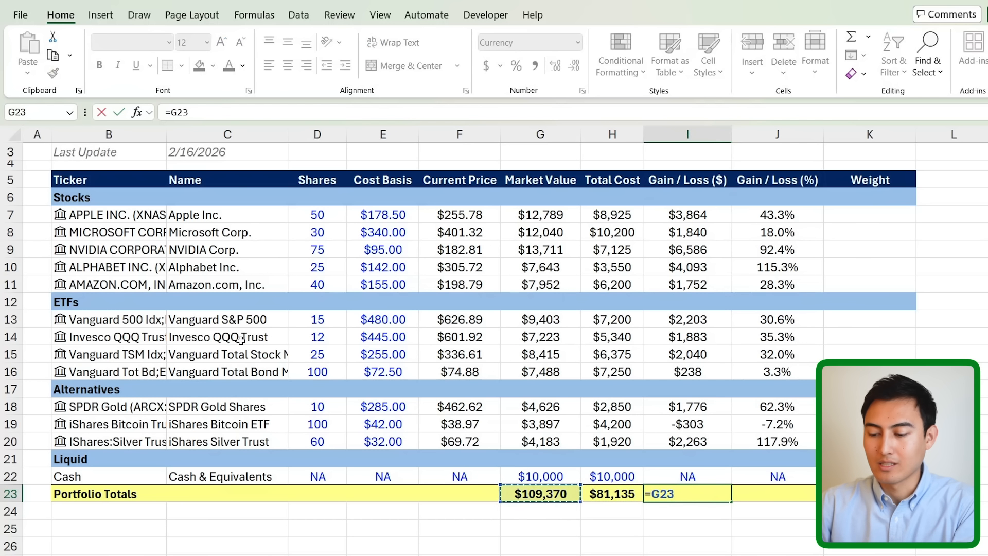
pyautogui.write('-')
pyautogui.press('Left')
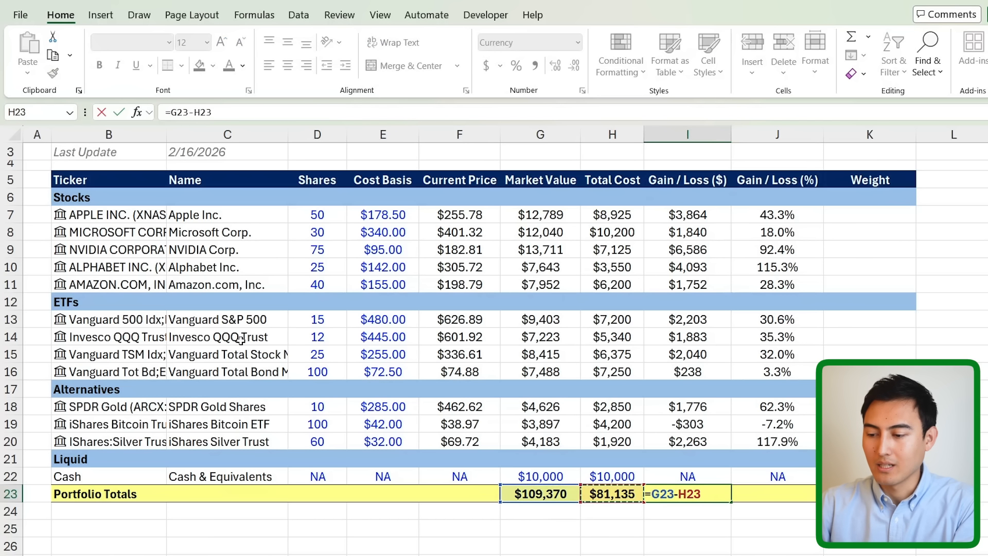
pyautogui.press('Return')
# - Calculate the portfolio's overall Gain / Loss (%) in J23 as G23 divided by H23, minus 1
pyautogui.press('Up')
pyautogui.press('Right')
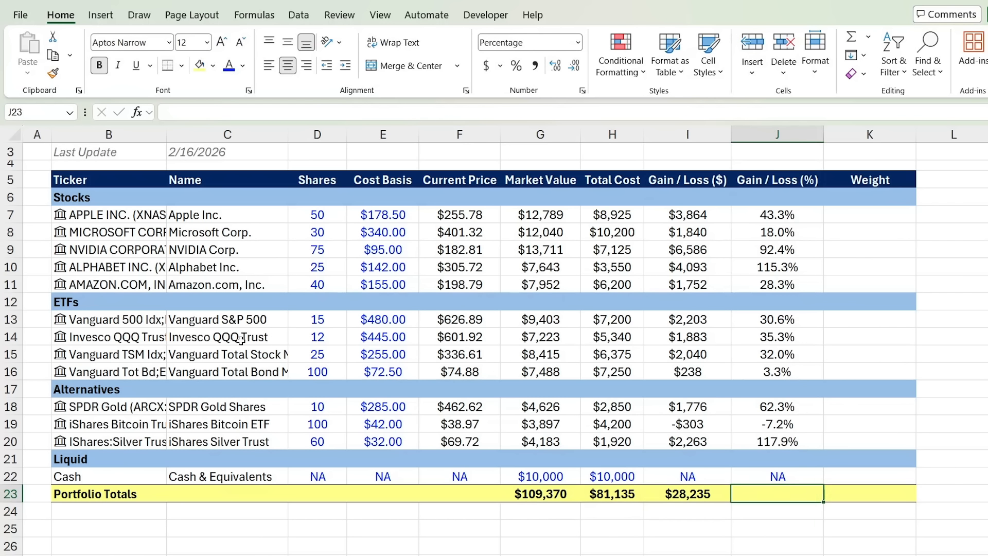
pyautogui.write('=')
pyautogui.press('Left')
pyautogui.press('Left')
pyautogui.press('Left')
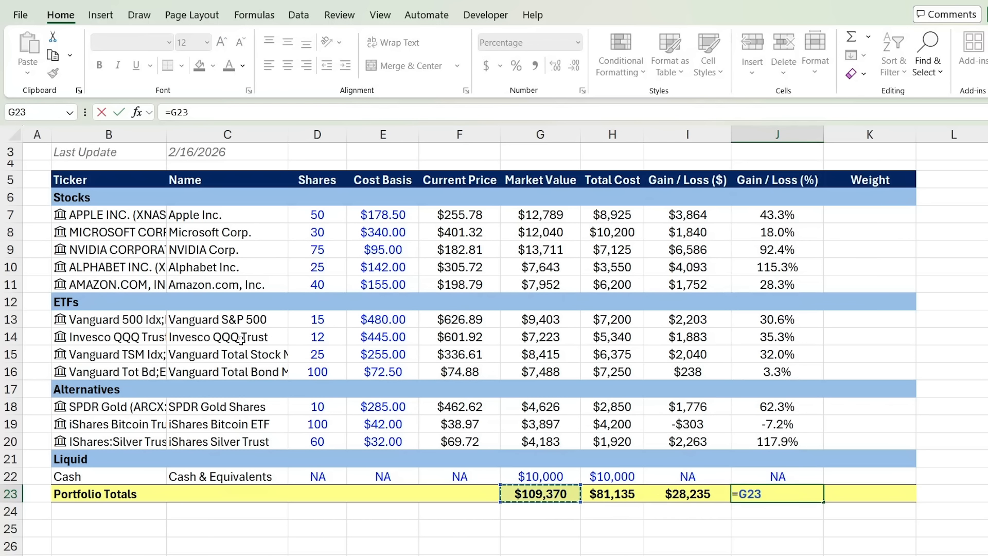
pyautogui.write('/')
pyautogui.press('Left')
pyautogui.press('Left')
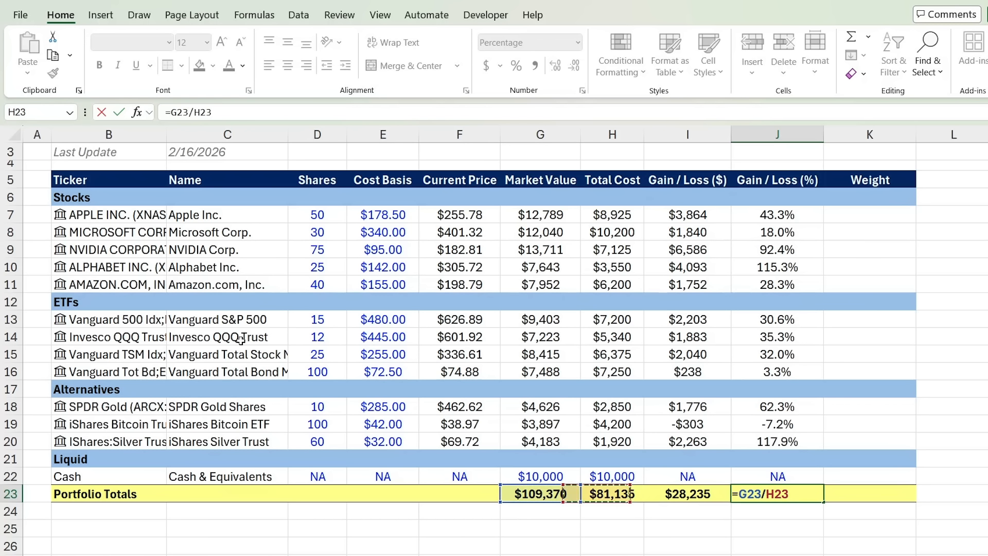
pyautogui.press('Return')
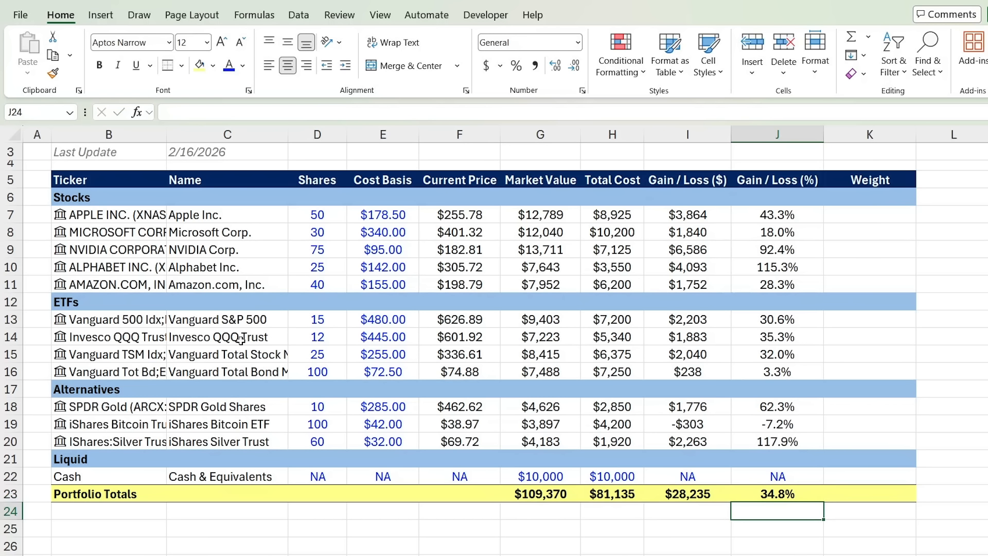
# - Calculate Apple's Weight in K7 as its market value over the portfolio total with an absolute reference, =G7/$G$23
pyautogui.press('Up')
pyautogui.press('Right')
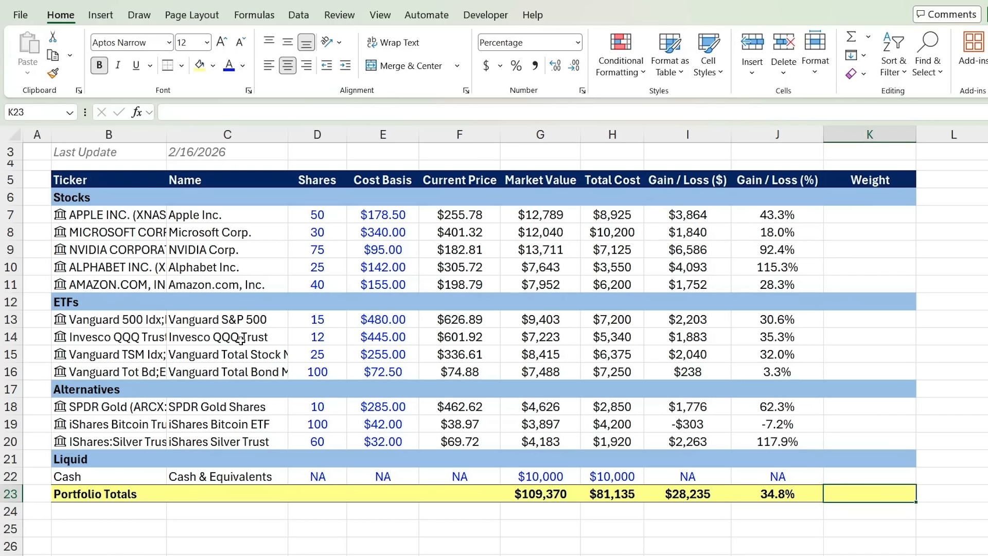
pyautogui.press('Up')
pyautogui.press('Up')
pyautogui.press('Up')
pyautogui.press('Up')
pyautogui.press('Up')
pyautogui.press('Up')
pyautogui.press('Up')
pyautogui.press('Up')
pyautogui.press('Up')
pyautogui.press('Up')
pyautogui.press('Up')
pyautogui.press('Up')
pyautogui.press('Up')
pyautogui.press('Up')
pyautogui.press('Up')
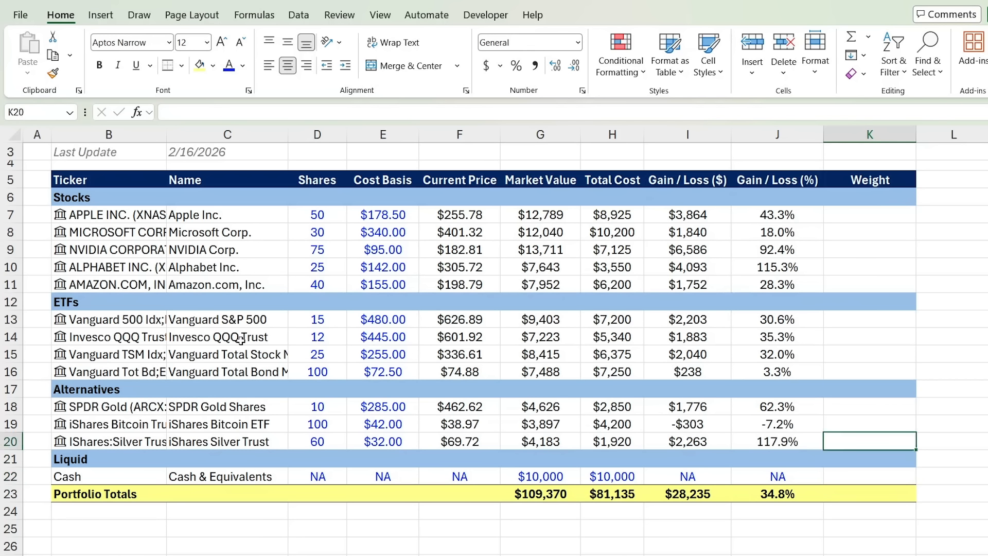
pyautogui.press('Up')
pyautogui.write('=')
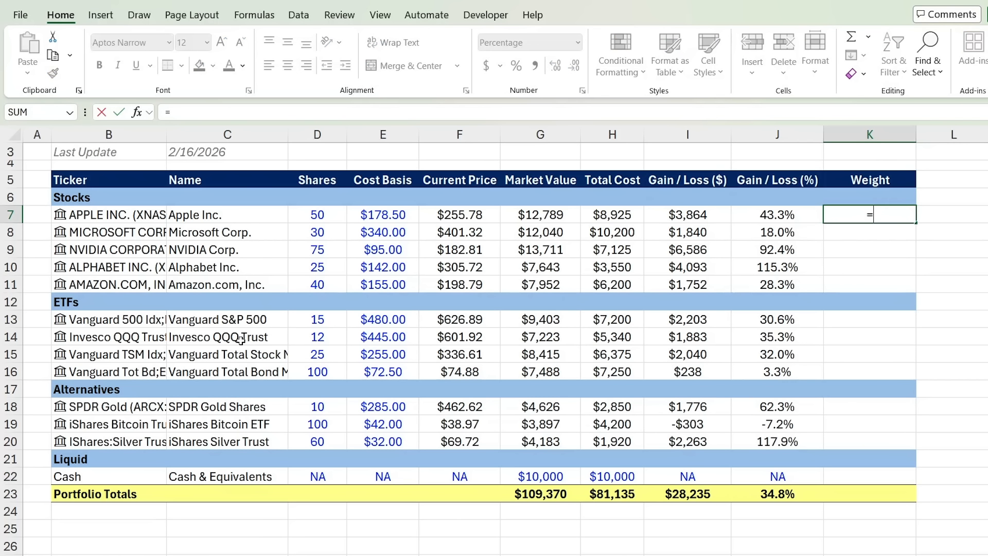
pyautogui.press('Left')
pyautogui.press('Left')
pyautogui.press('Left')
pyautogui.press('Left')
pyautogui.write('/')
pyautogui.press('Left')
pyautogui.press('Left')
pyautogui.press('Left')
pyautogui.press('Left')
pyautogui.press('Down')
pyautogui.press('Down')
pyautogui.press('Down')
pyautogui.press('Down')
pyautogui.press('Down')
pyautogui.press('Down')
pyautogui.press('Down')
pyautogui.press('Down')
pyautogui.press('Down')
pyautogui.press('Down')
pyautogui.press('Down')
pyautogui.press('Down')
pyautogui.press('Down')
pyautogui.press('Down')
pyautogui.press('Down')
pyautogui.press('Down')
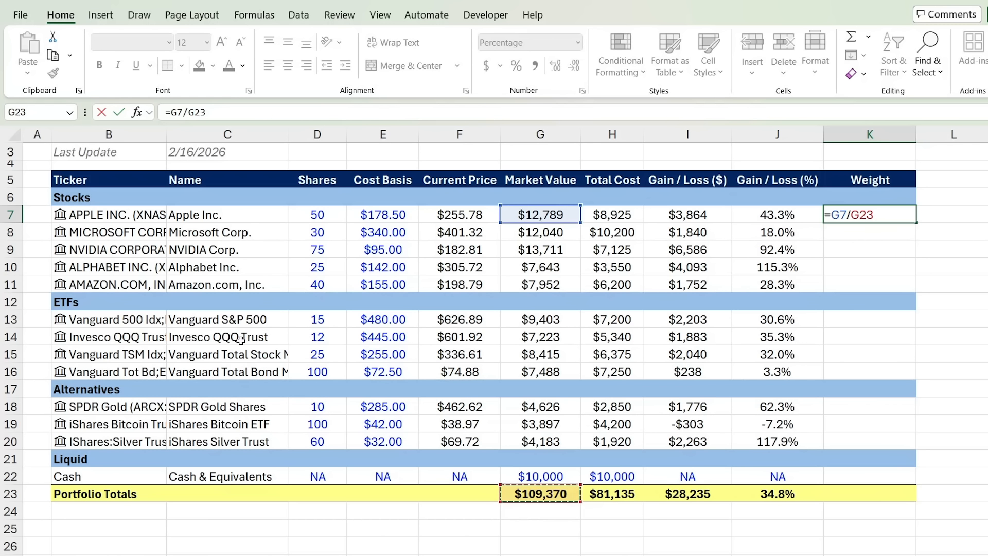
pyautogui.press('F4')
pyautogui.press('Return')
# - Fill the Weight formula from K7 down through the remaining stocks to K11
pyautogui.press('Up')
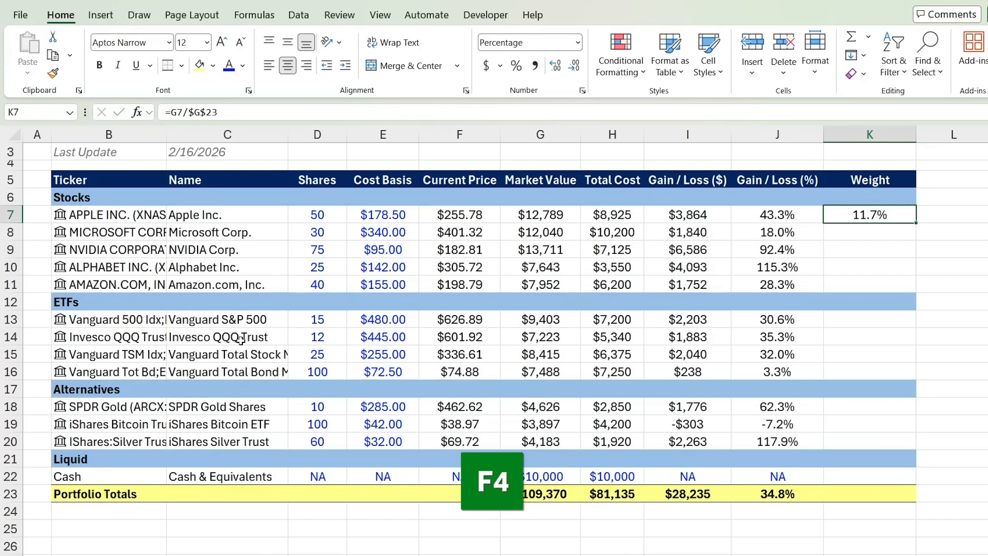
pyautogui.hotkey('shift', 'Down')
pyautogui.hotkey('shift', 'Down')
pyautogui.hotkey('shift', 'Down')
pyautogui.hotkey('shift', 'Down')
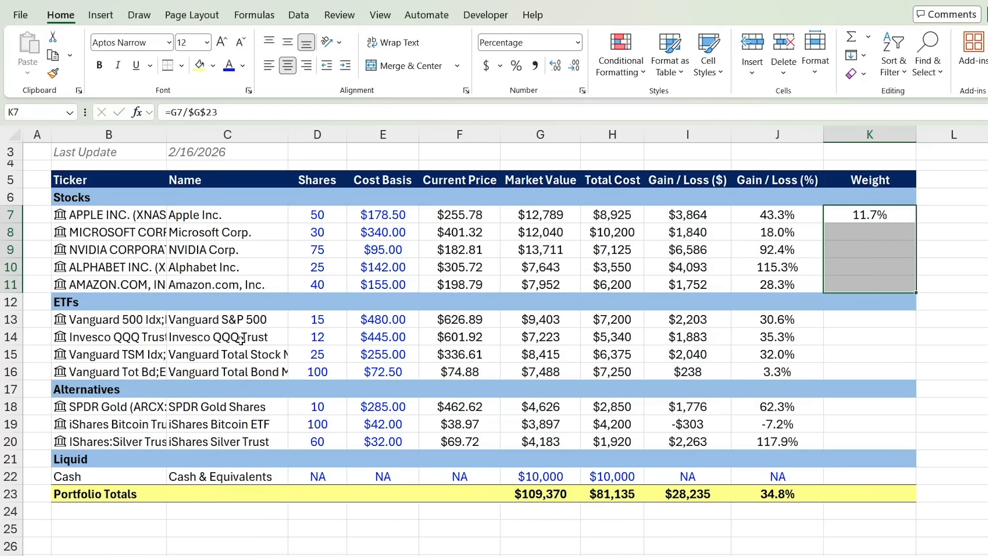
pyautogui.hotkey('ctrl', 'd')
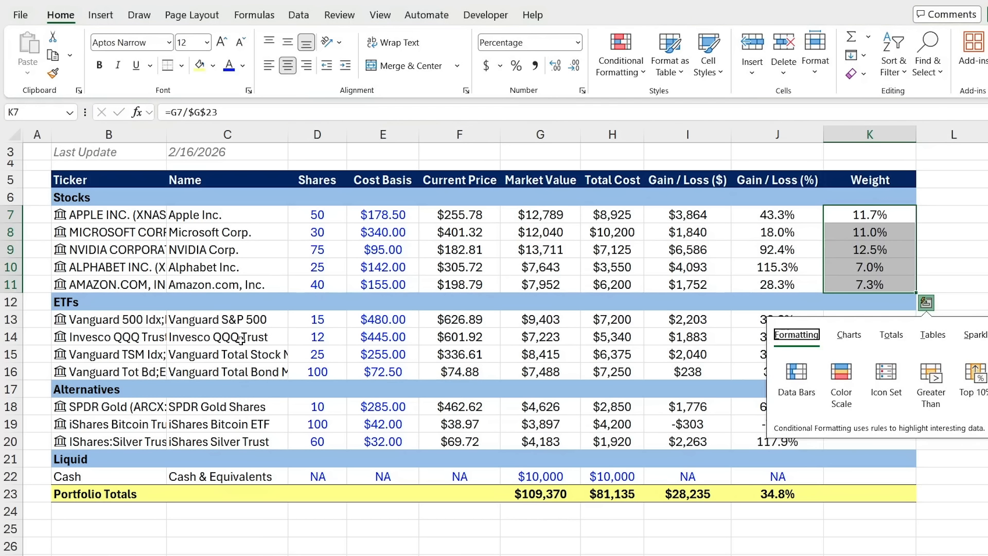
# - Copy the Weight formula from K9 into the ETF rows, K13:K16
pyautogui.press('Down')
pyautogui.press('Down')
pyautogui.hotkey('ctrl', 'c')
pyautogui.press('Down')
pyautogui.press('Down')
pyautogui.press('Down')
pyautogui.press('Down')
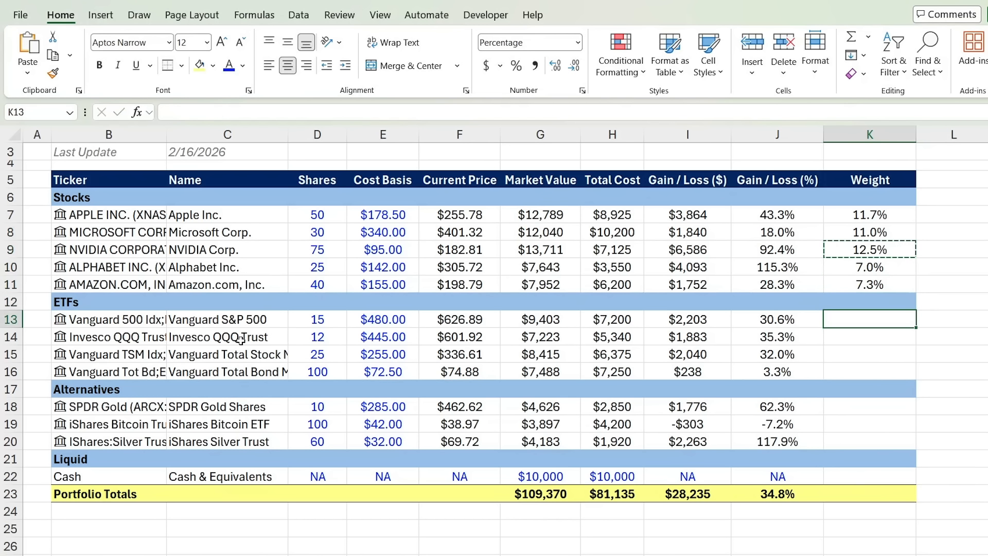
pyautogui.hotkey('shift', 'Down')
pyautogui.hotkey('shift', 'Down')
pyautogui.hotkey('shift', 'Down')
pyautogui.hotkey('ctrl', 'v')
# - Paste the copied Weight formula into the Alternatives rows, K18:K20
pyautogui.press('Down')
pyautogui.press('Down')
pyautogui.press('Down')
pyautogui.press('Down')
pyautogui.press('Down')
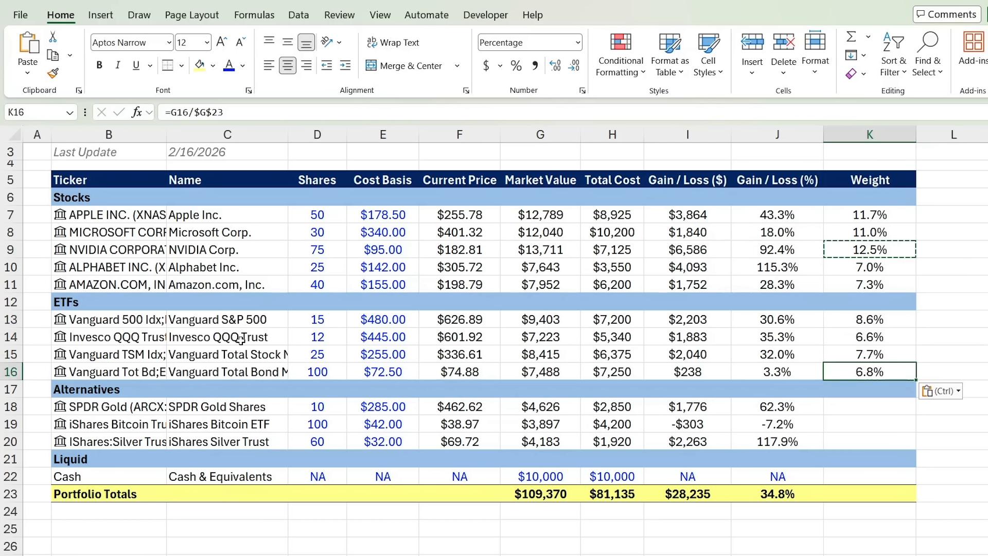
pyautogui.hotkey('shift', 'Down')
pyautogui.hotkey('shift', 'Down')
pyautogui.hotkey('ctrl', 'v')
# - Paste the copied Weight formula into the Cash row, K22
pyautogui.press('Down')
pyautogui.press('Down')
pyautogui.press('Down')
pyautogui.press('Down')
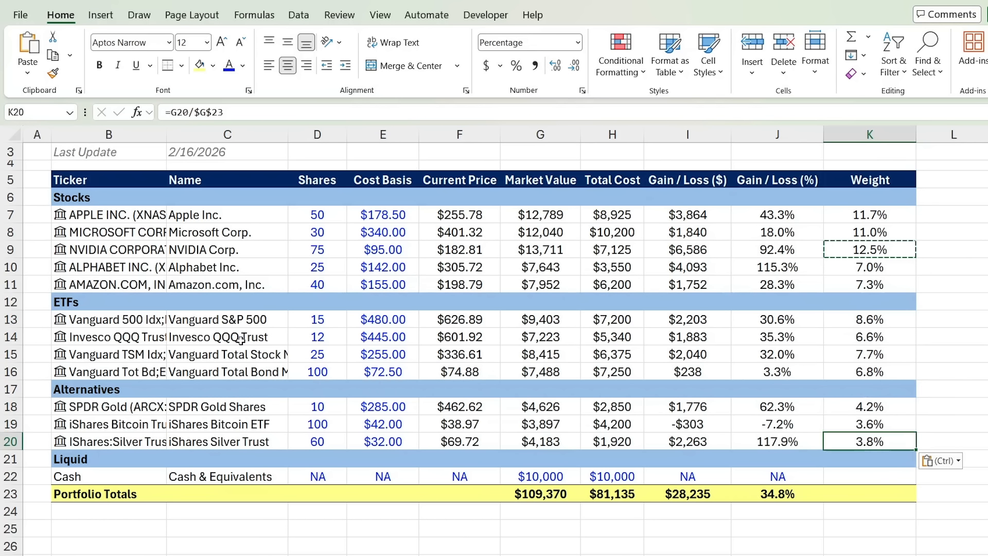
pyautogui.hotkey('ctrl', 'v')
# - Total the Weight column in the Portfolio Totals row by summing K7:K22 in K23
pyautogui.press('Down')
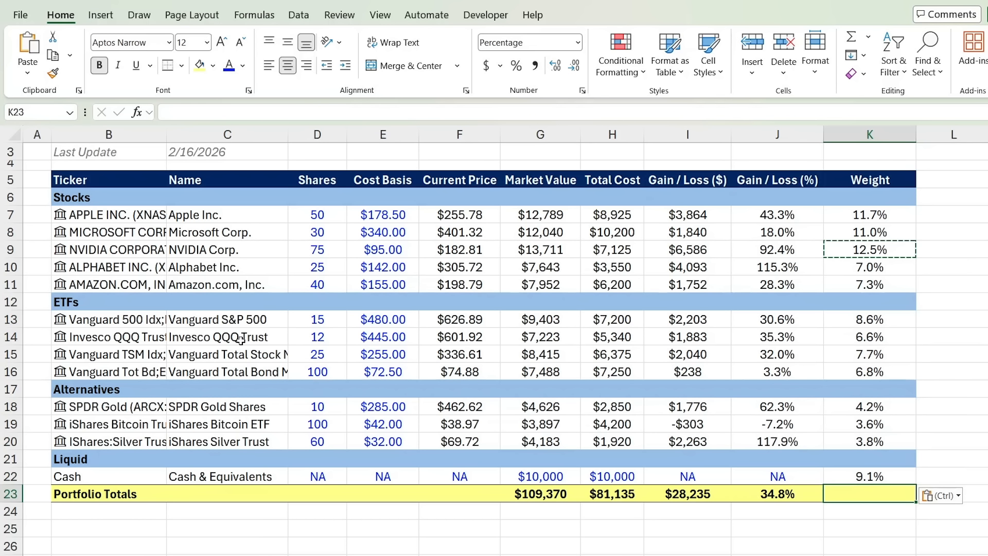
pyautogui.write('=su')
pyautogui.press('Tab')
pyautogui.press('Up')
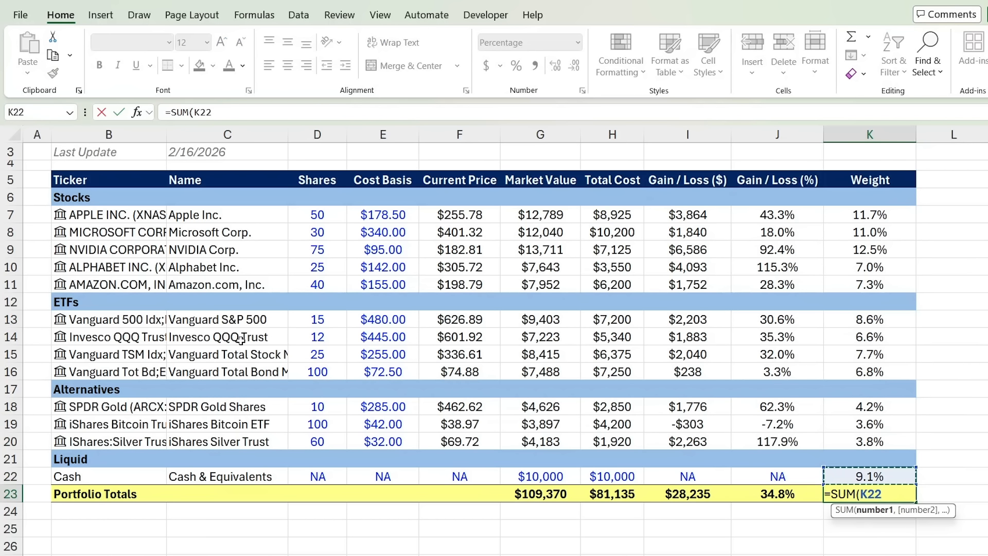
pyautogui.hotkey('shift', 'Up')
pyautogui.hotkey('shift', 'Up')
pyautogui.hotkey('shift', 'Up')
pyautogui.hotkey('shift', 'Up')
pyautogui.hotkey('shift', 'Up')
pyautogui.hotkey('shift', 'Up')
pyautogui.hotkey('shift', 'Up')
pyautogui.hotkey('shift', 'Up')
pyautogui.hotkey('shift', 'Up')
pyautogui.hotkey('shift', 'Up')
pyautogui.hotkey('shift', 'Up')
pyautogui.hotkey('shift', 'Up')
pyautogui.hotkey('shift', 'Up')
pyautogui.hotkey('shift', 'Up')
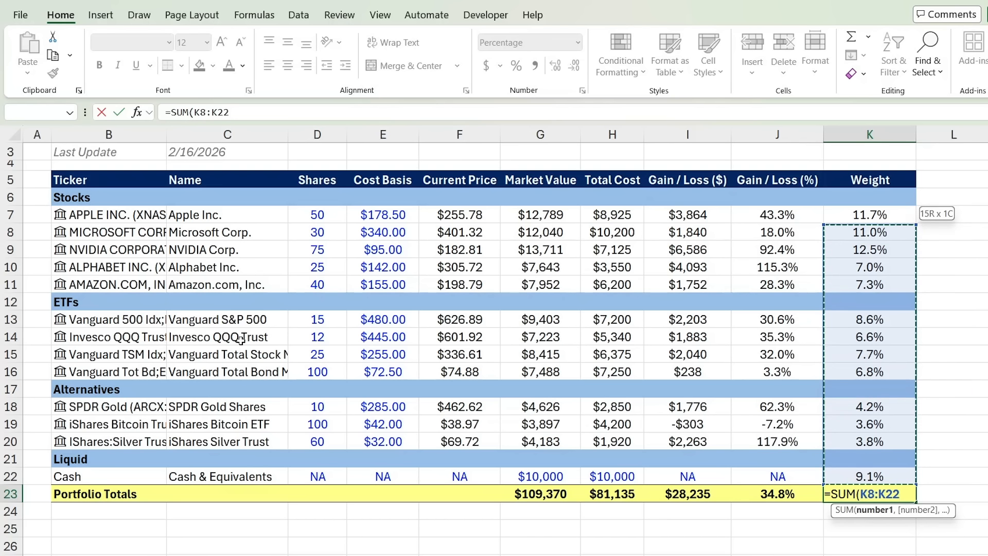
pyautogui.hotkey('shift', 'Up')
pyautogui.hotkey('ctrl', 'Return')
pyautogui.press('Left')
pyautogui.press('Left')
pyautogui.press('Right')
pyautogui.press('Right')
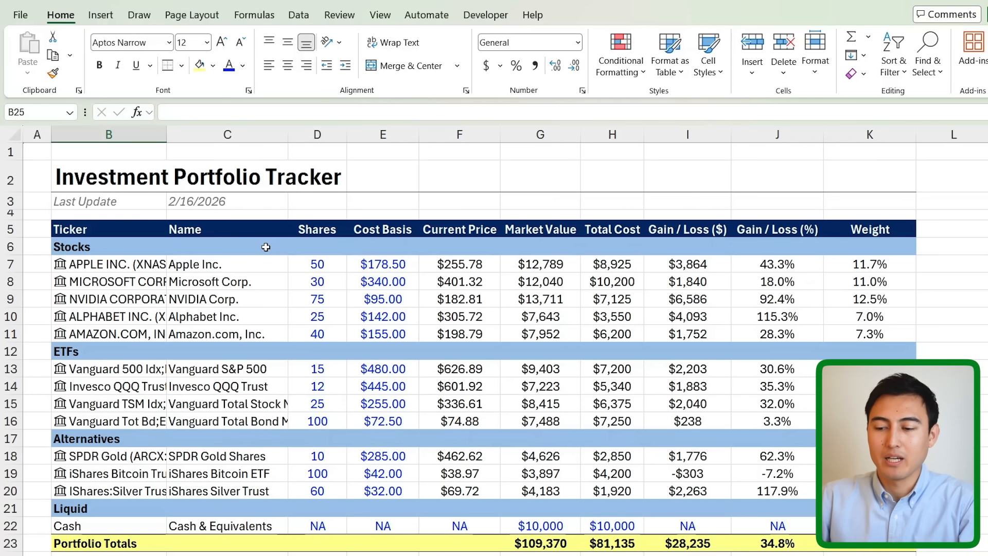
# - Enter the heading "Portfolio Summary" in cell B26 below the portfolio table
pyautogui.scroll(-4, 266, 247)
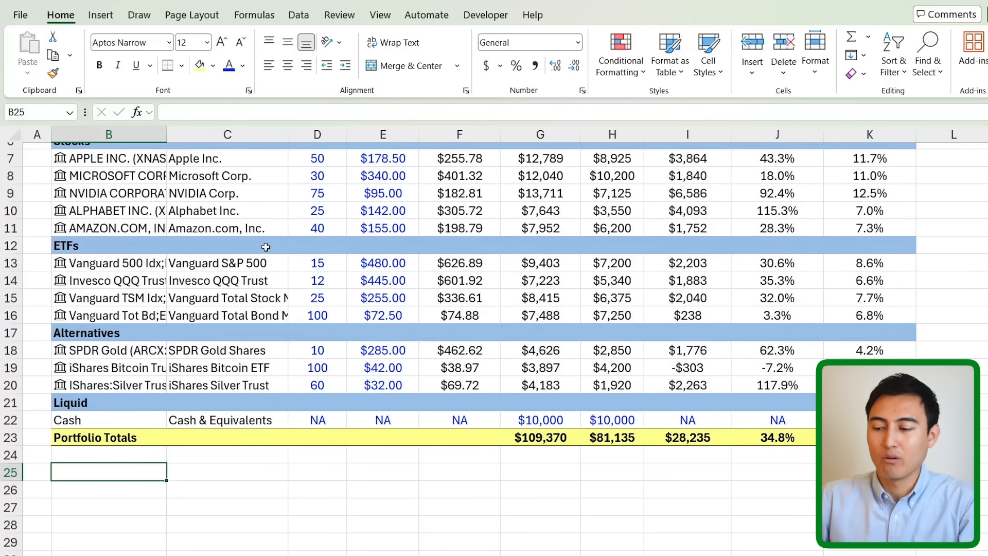
pyautogui.press('Down')
pyautogui.write('Portfi')
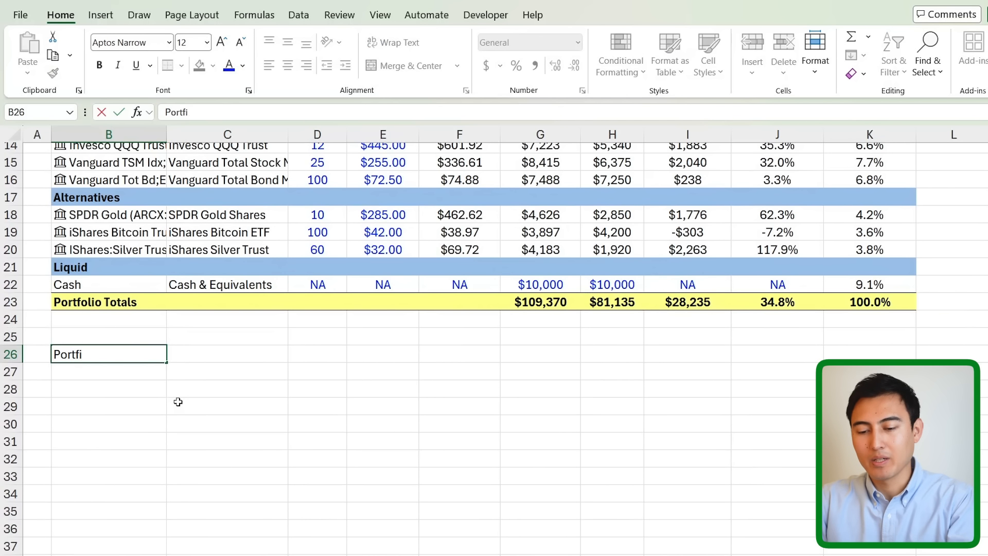
pyautogui.press('BackSpace')
pyautogui.write('olio Summary')
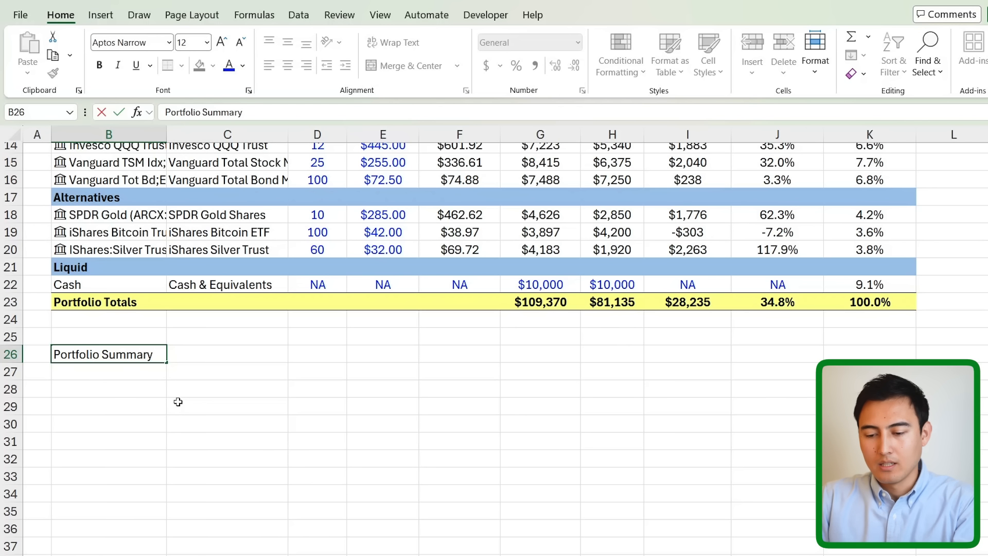
pyautogui.press('Right')
pyautogui.press('Right')
pyautogui.press('Right')
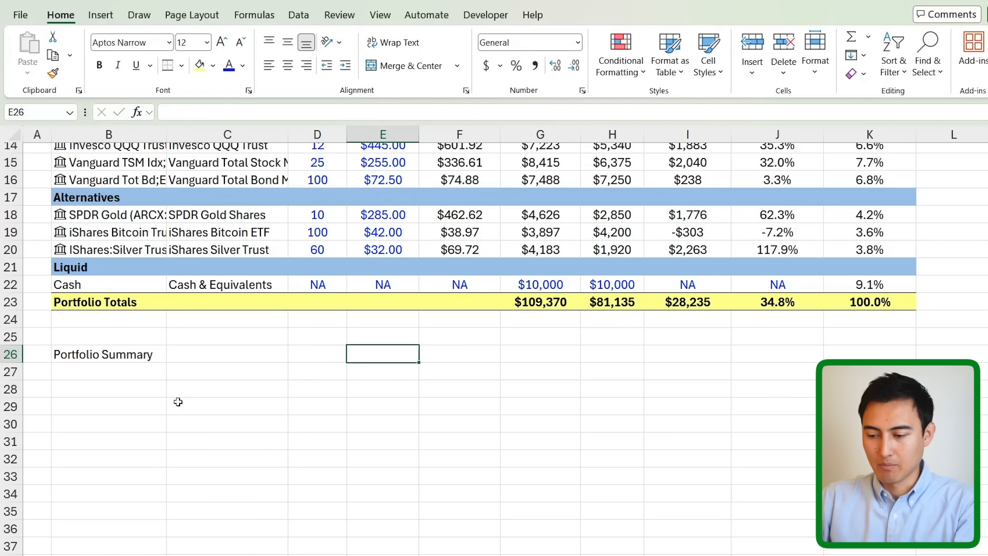
pyautogui.press('Right')
pyautogui.press('Right')
pyautogui.press('Right')
pyautogui.press('Right')
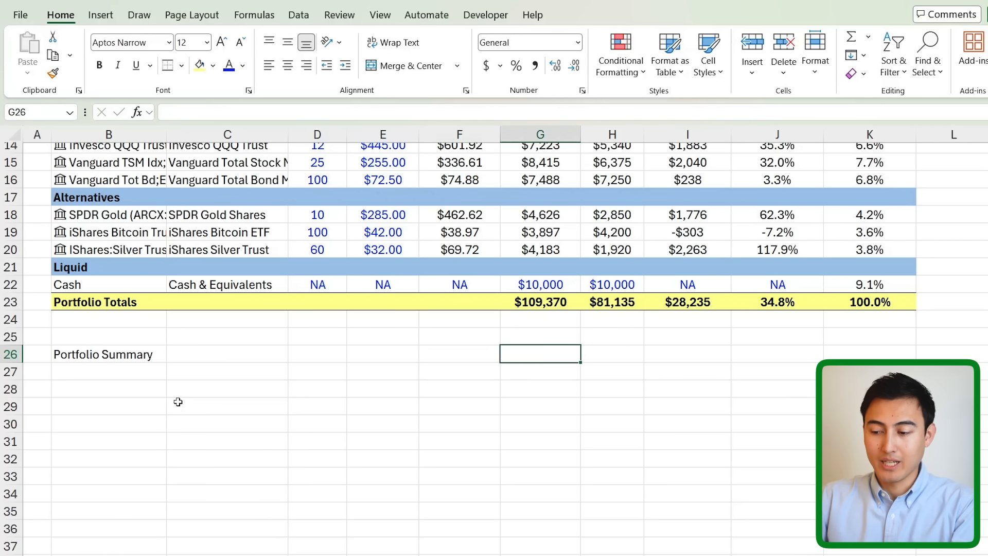
pyautogui.hotkey('shift', 'Right')
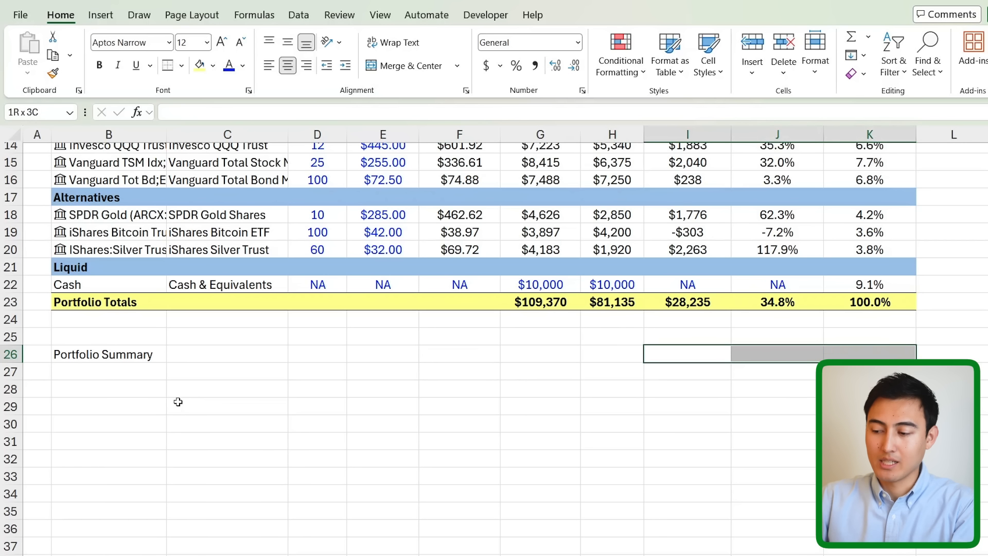
pyautogui.hotkey('shift', 'Left')
pyautogui.press('Left')
pyautogui.press('Home')
pyautogui.press('Right')
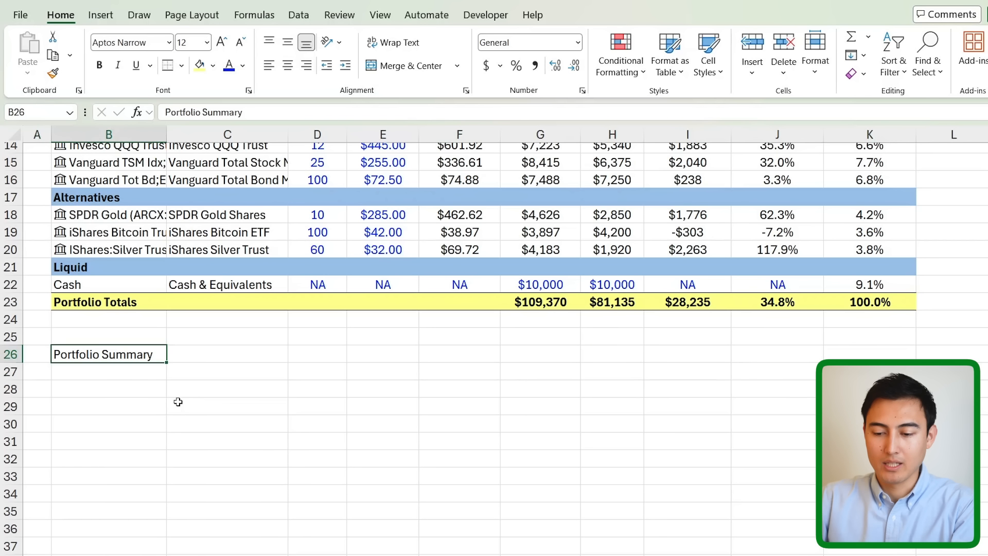
pyautogui.hotkey('shift', 'Right')
# - Label the summary rows B27:B31 Total Market Value, Total Cost, Total Gain / Loss, Total Return % and # of Holdings
pyautogui.press('Down')
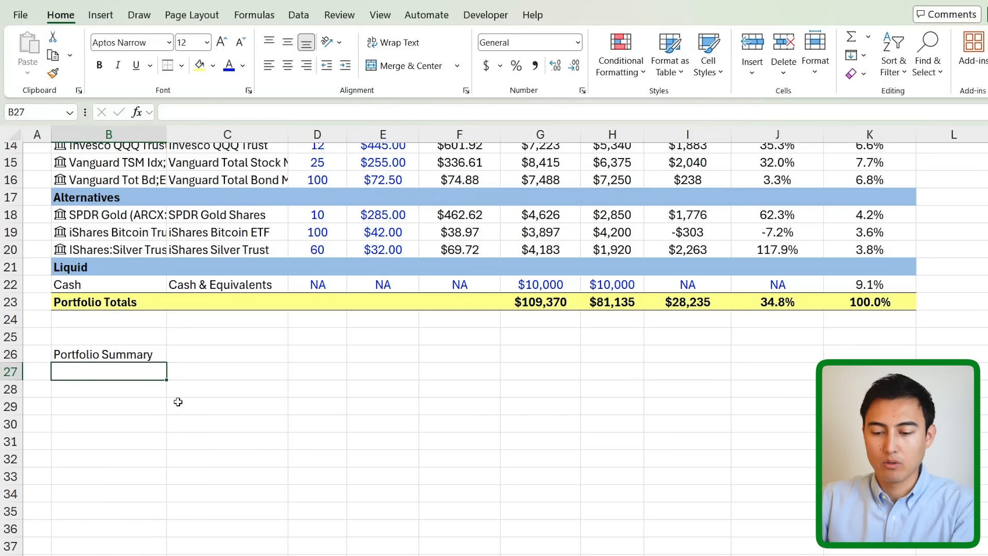
pyautogui.write('Total')
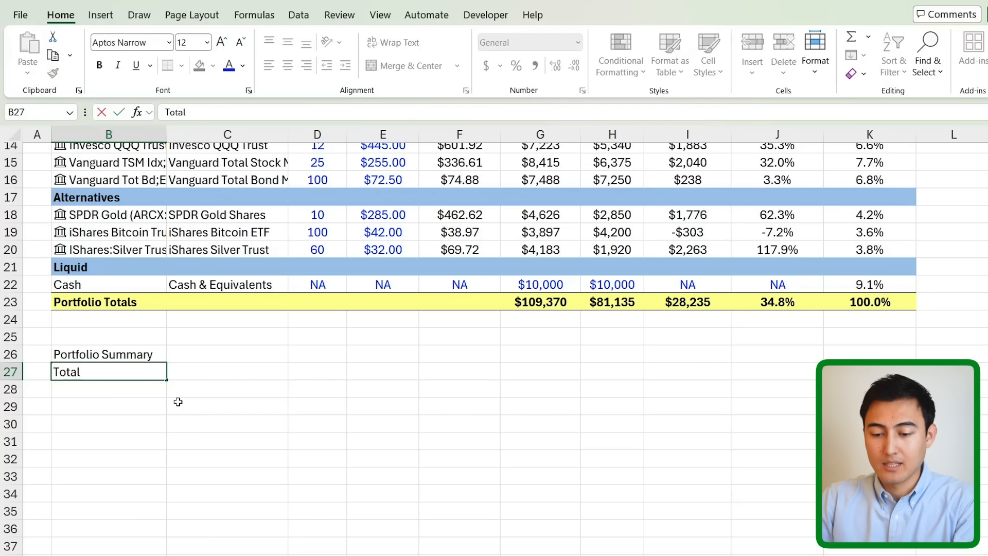
pyautogui.write(' VMarket Value')
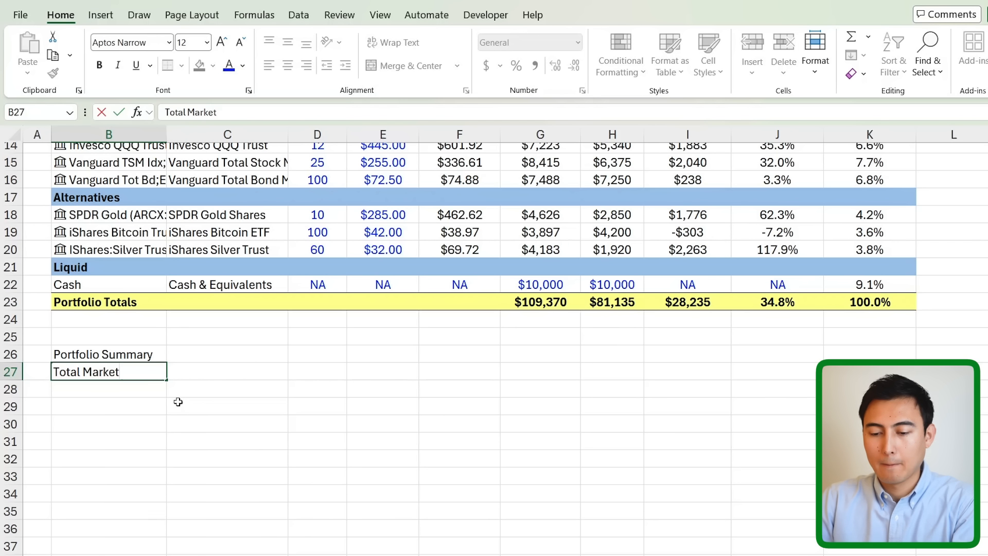
pyautogui.press('Return')
pyautogui.press('Up')
pyautogui.press('Down')
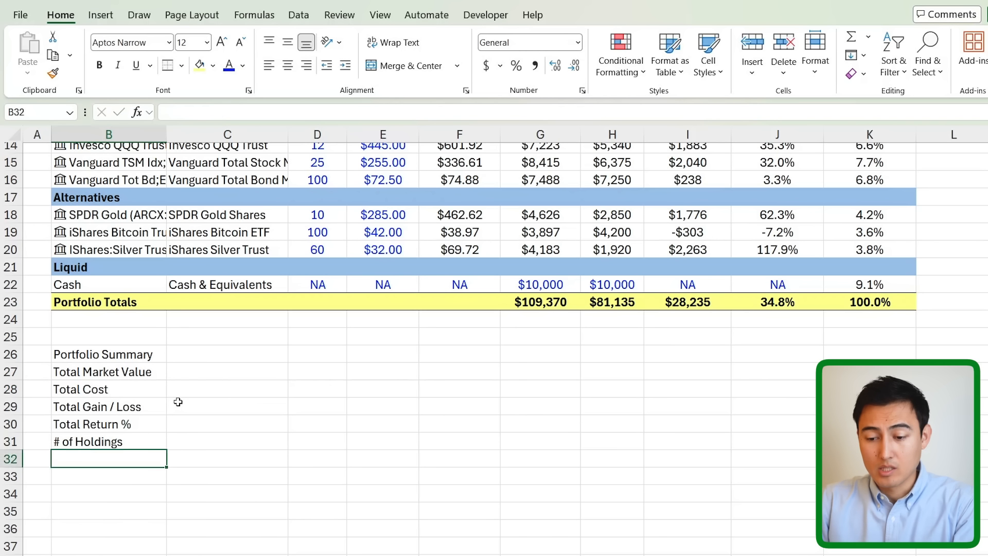
# - Format the Portfolio Summary heading across B26:C26 in bold with a dark blue fill and white font
pyautogui.press('Up')
pyautogui.press('Up')
pyautogui.press('Up')
pyautogui.press('Up')
pyautogui.press('Up')
pyautogui.press('Up')
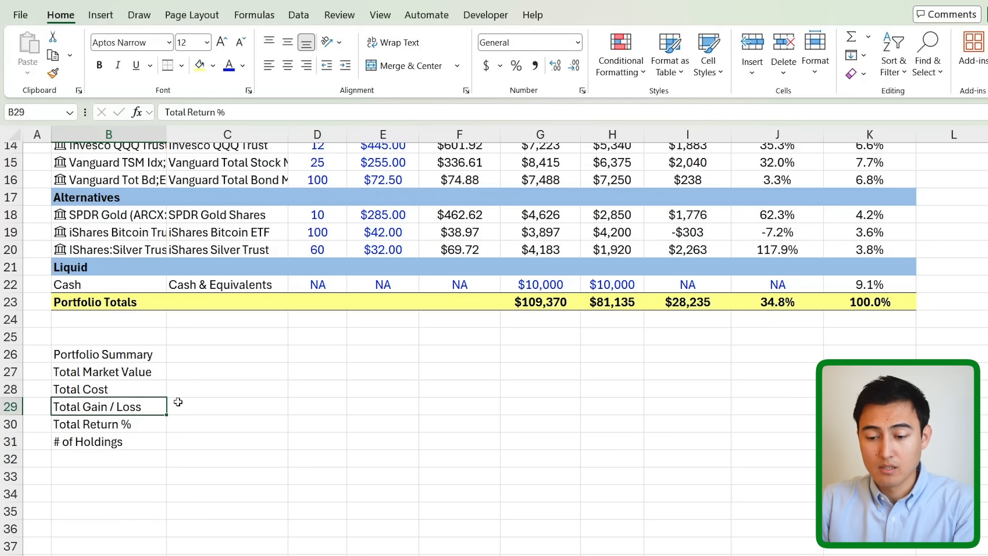
pyautogui.hotkey('shift', 'Right')
pyautogui.hotkey('ctrl', 'b')
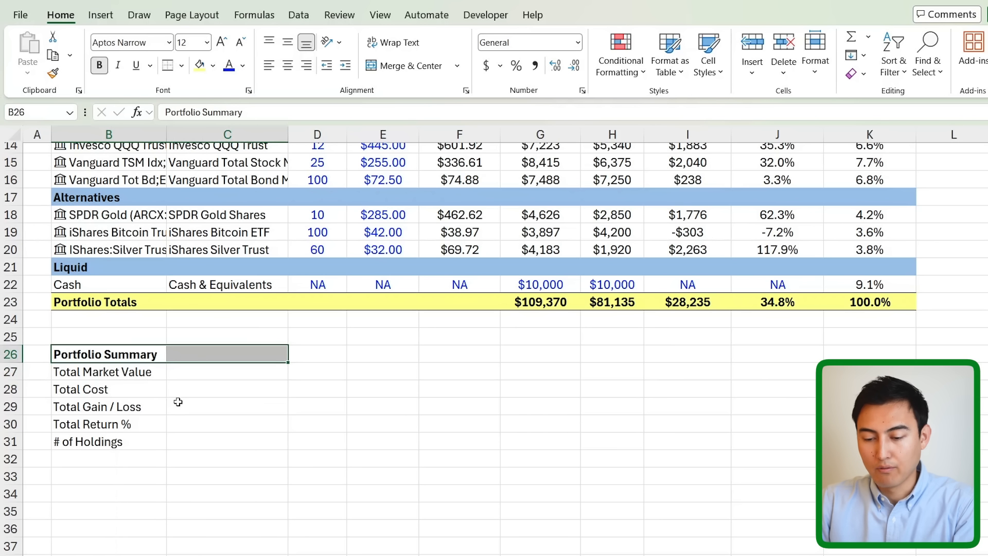
pyautogui.click(213, 65)
pyautogui.click(241, 334)
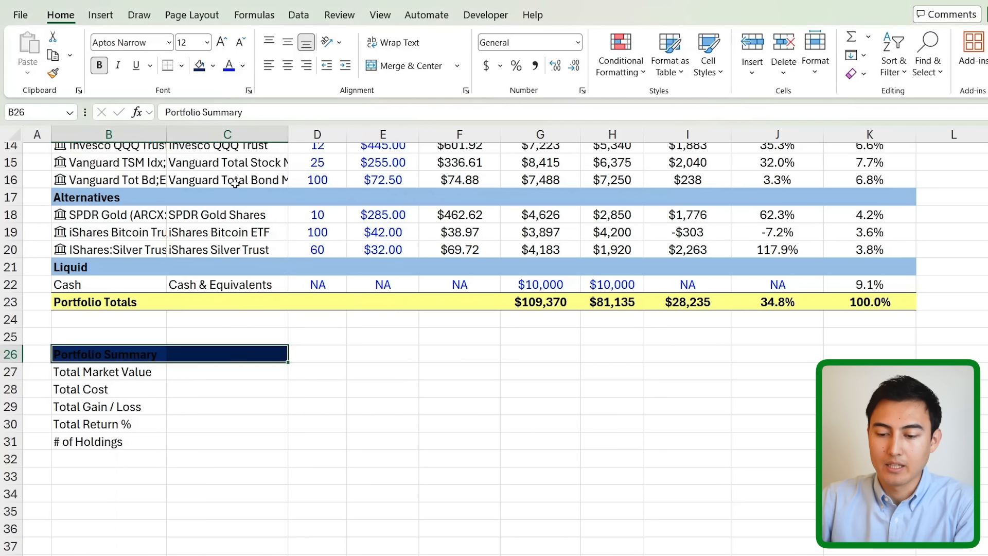
pyautogui.click(242, 66)
pyautogui.click(231, 159)
# - Link Total Market Value in C27 to G23 and Total Cost in C28 to H23 of the Portfolio Totals row
pyautogui.press('Down')
pyautogui.press('Right')
pyautogui.write('=')
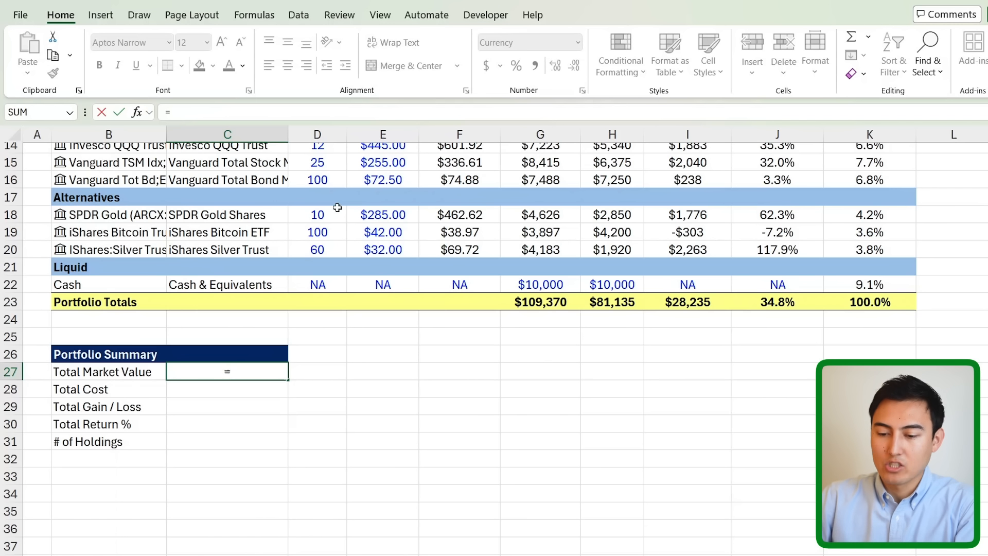
pyautogui.click(551, 302)
pyautogui.press('Return')
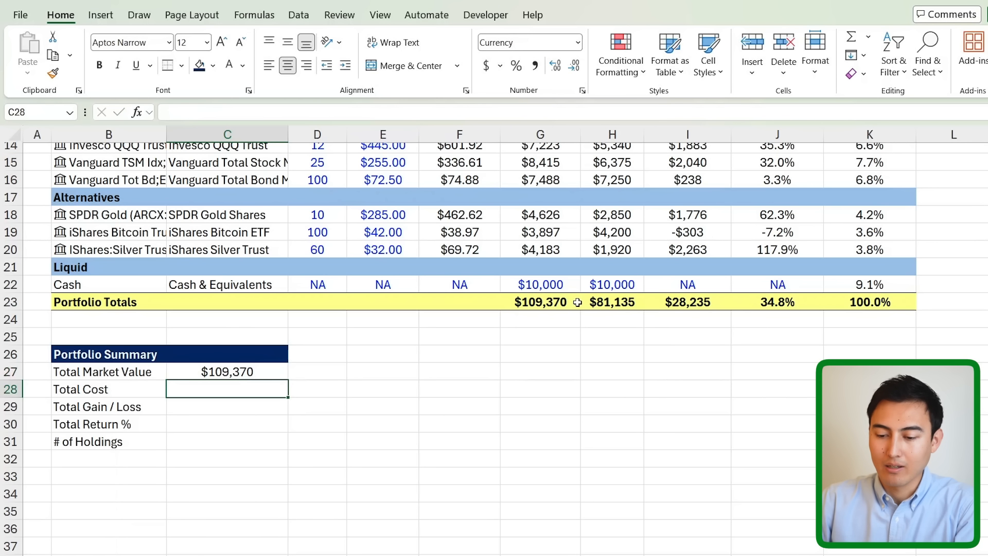
pyautogui.write('=')
pyautogui.click(619, 302)
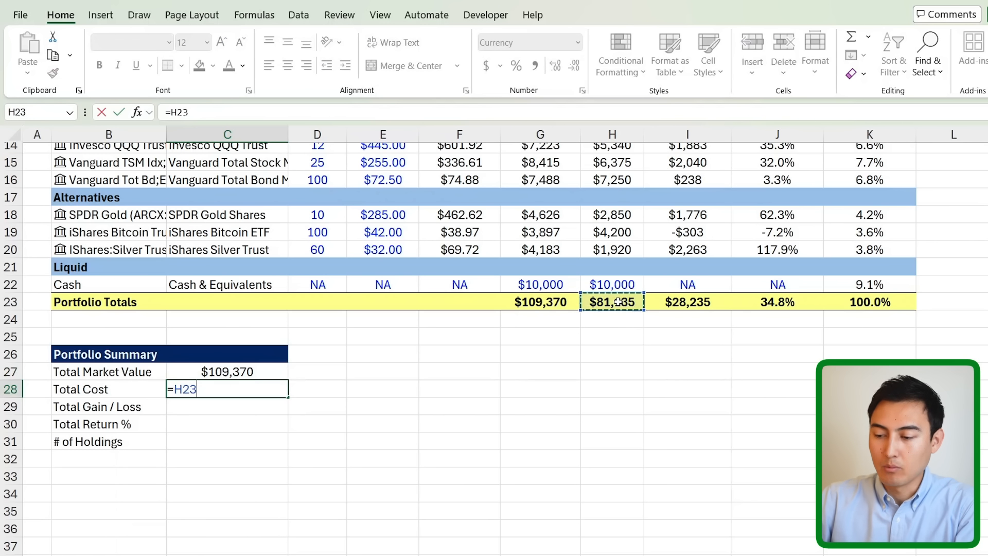
pyautogui.press('Return')
# - Link Total Gain / Loss in C29 to I23 and Total Return % in C30 to J23
pyautogui.write('=')
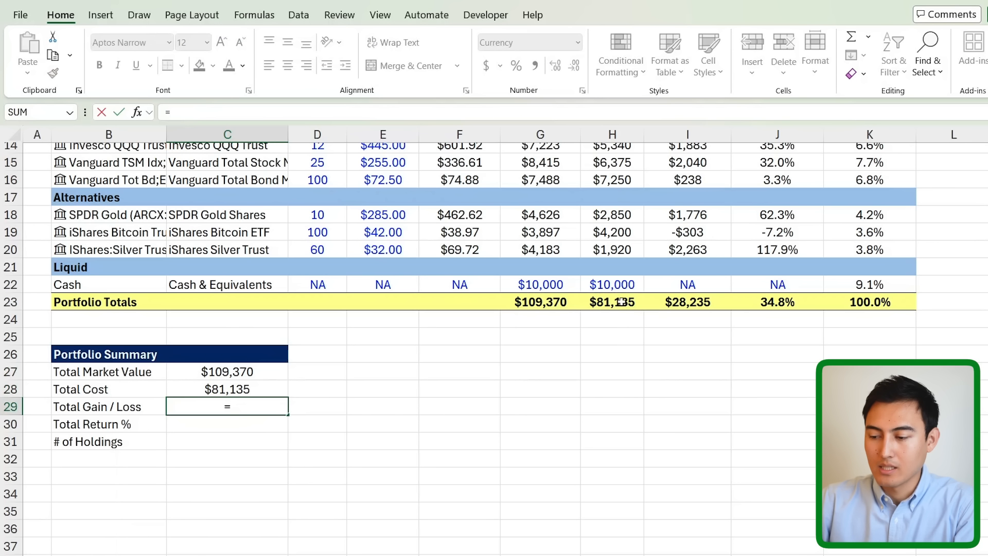
pyautogui.click(660, 302)
pyautogui.press('Return')
pyautogui.write('=')
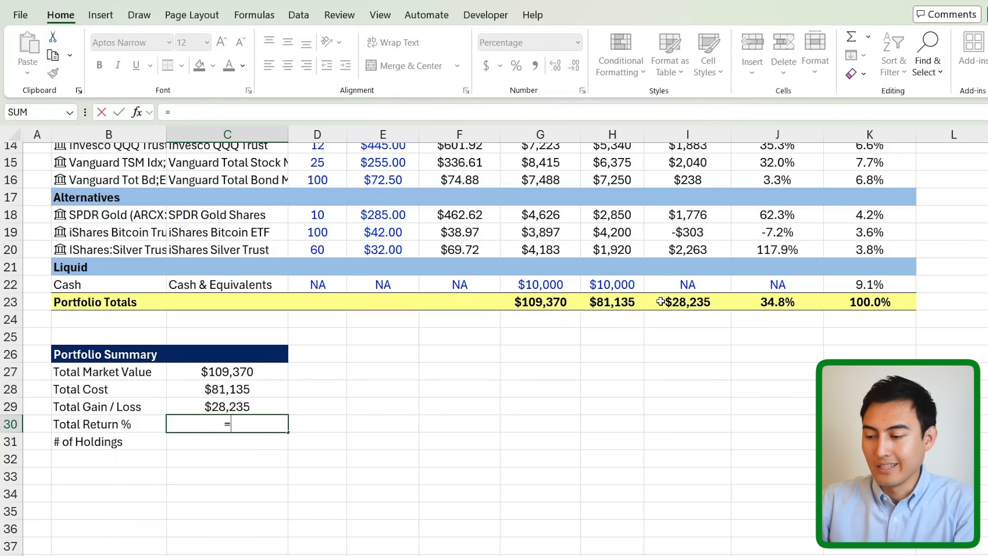
pyautogui.click(775, 300)
pyautogui.press('Return')
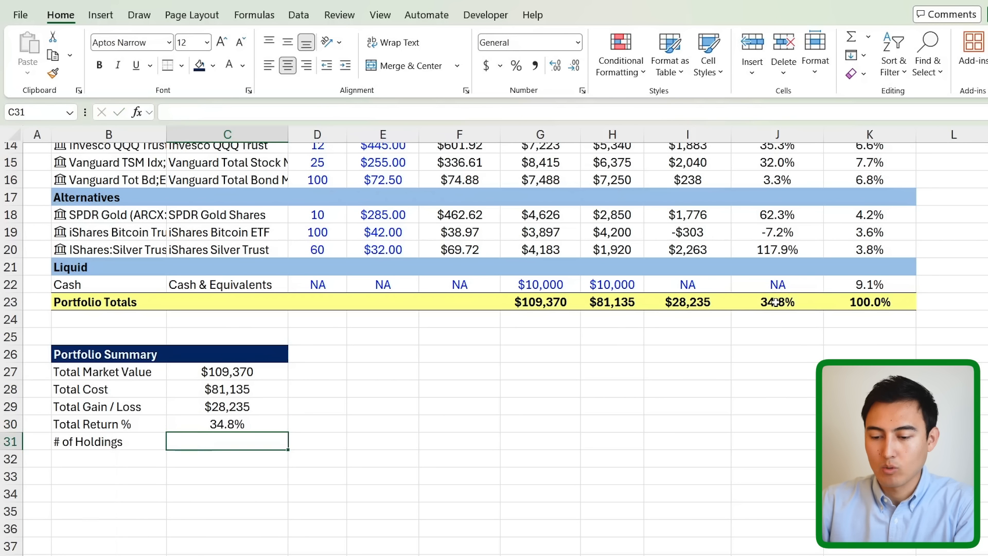
# - Calculate # of Holdings in C31 with COUNTA over the Shares column range D7:D23
pyautogui.press('Left')
pyautogui.press('Right')
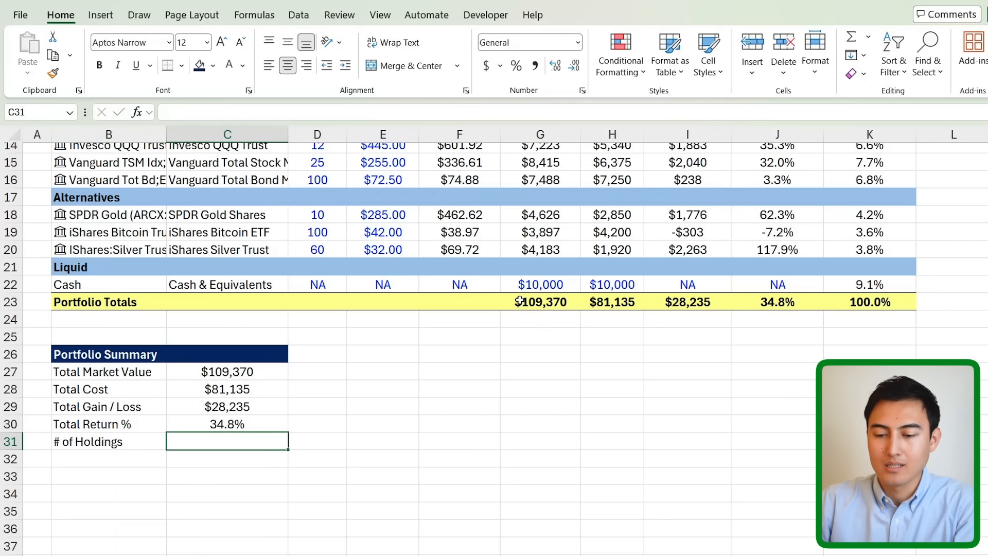
pyautogui.scroll(5, 336, 293)
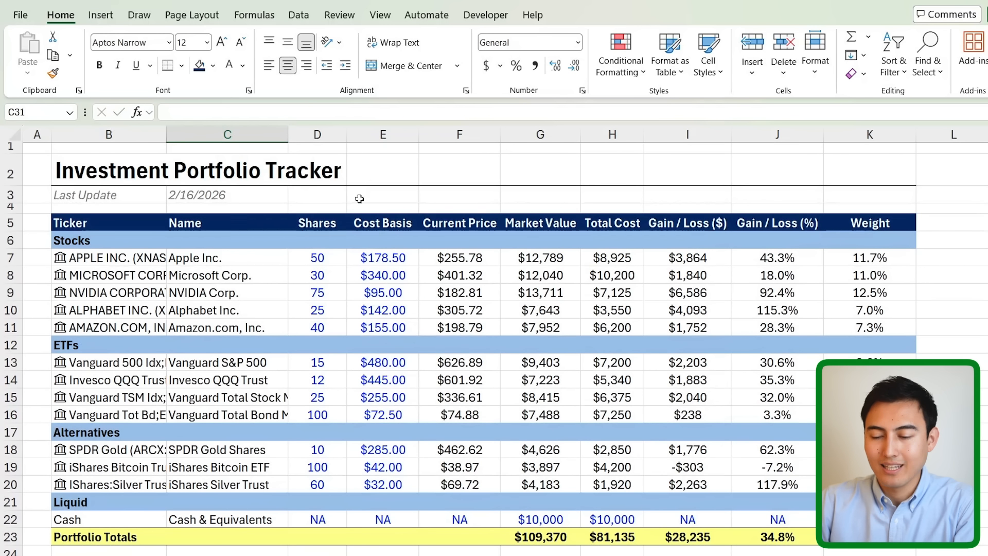
pyautogui.scroll(-3, 304, 427)
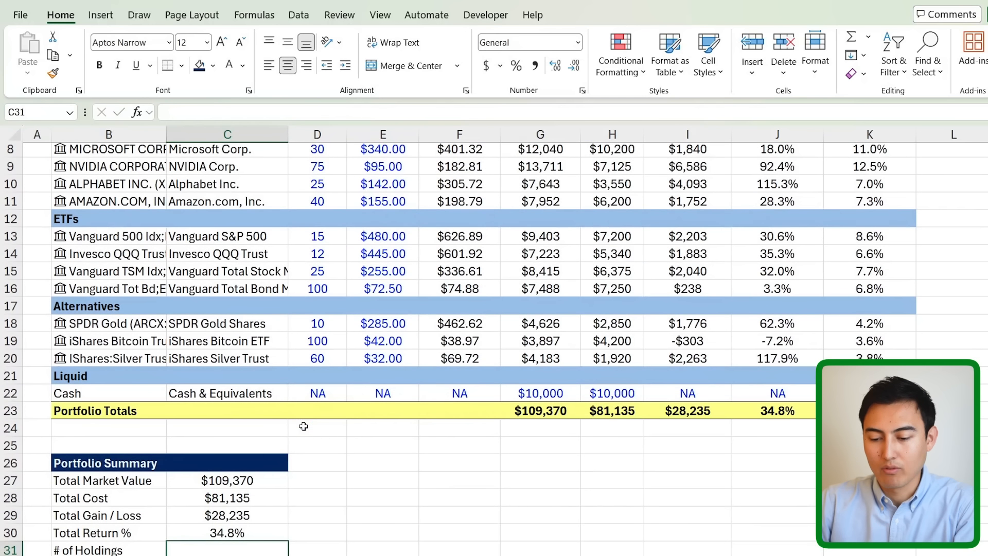
pyautogui.scroll(-1, 304, 426)
pyautogui.write('=counta')
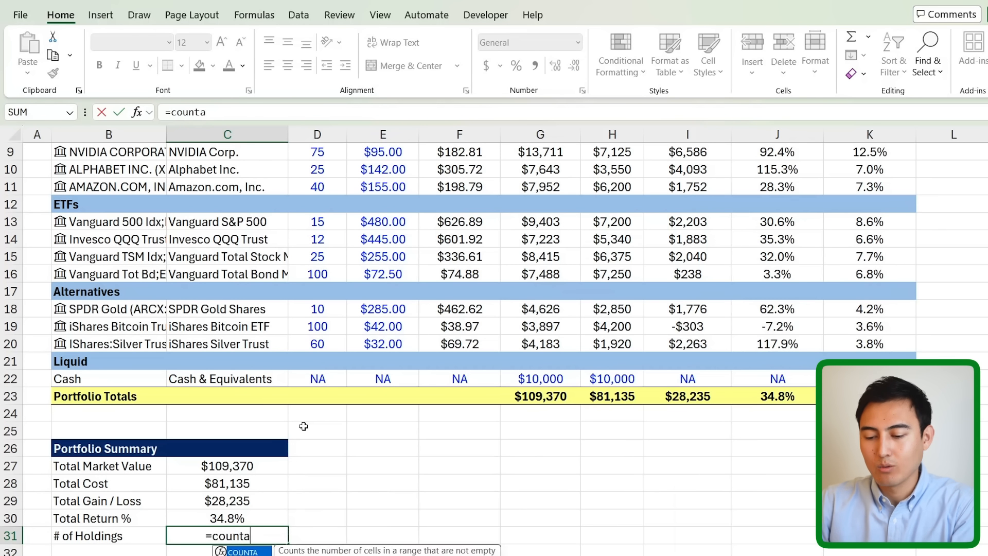
pyautogui.press('Tab')
pyautogui.scroll(2, 337, 353)
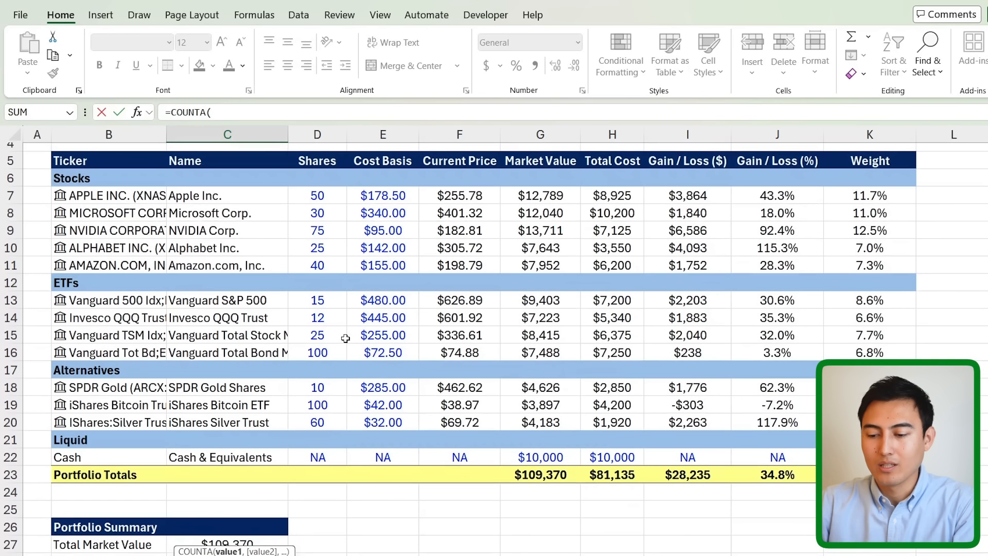
pyautogui.moveTo(314, 192); pyautogui.dragTo(307, 474)
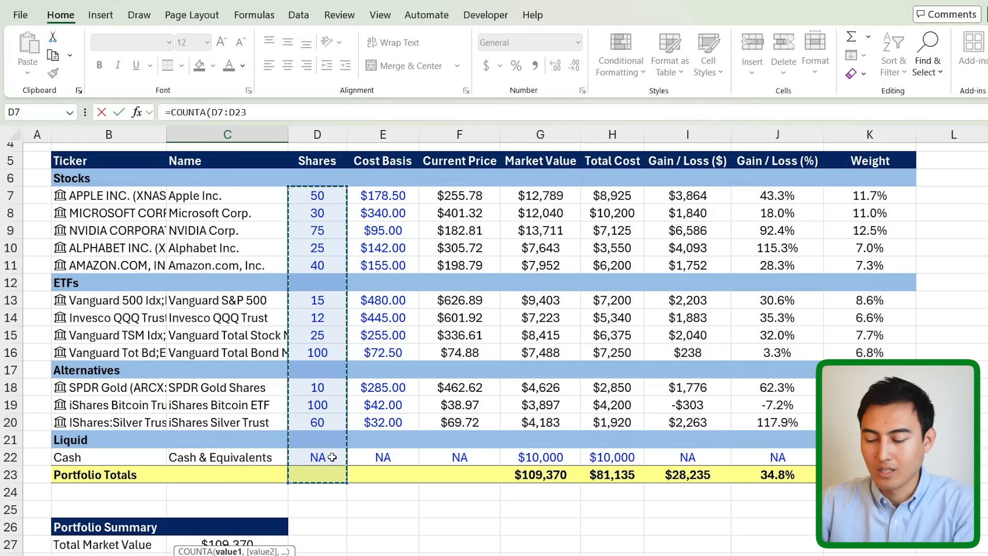
pyautogui.press('Return')
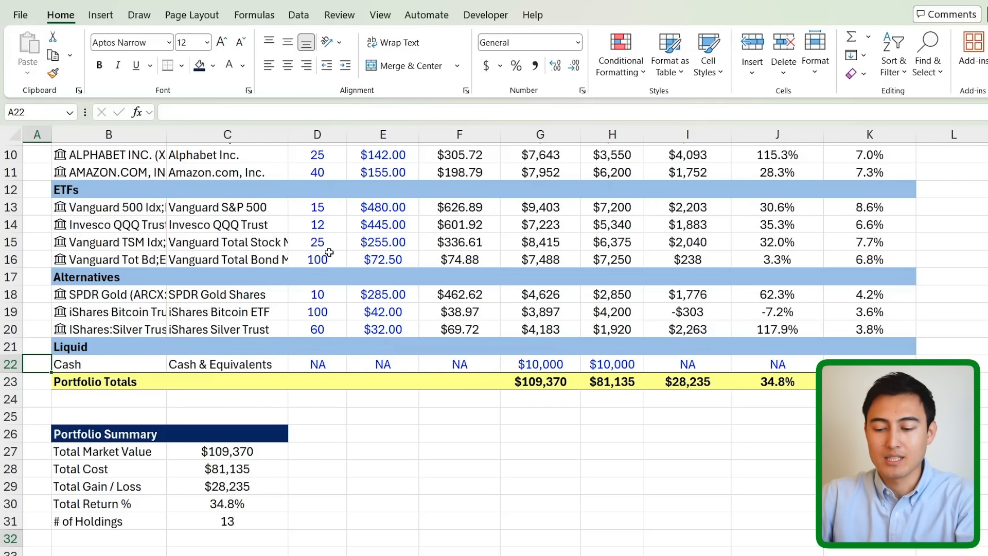
# - Enter the headers Asset Class, Value and Allocation in E26:G26 beside the Portfolio Summary
pyautogui.press('Right')
pyautogui.press('Right')
pyautogui.press('Right')
pyautogui.press('Down')
pyautogui.press('Down')
pyautogui.press('Down')
pyautogui.press('Down')
pyautogui.press('Right')
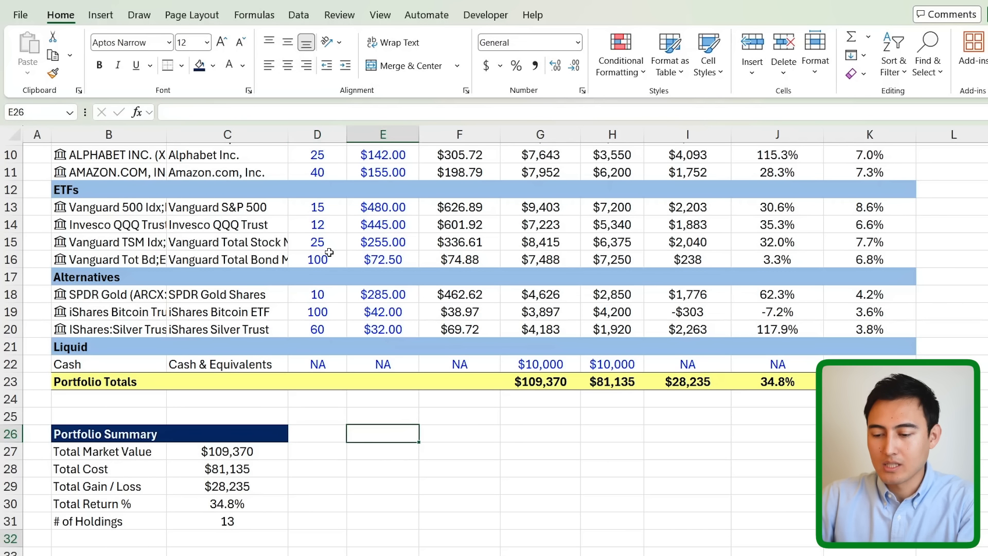
pyautogui.write('Asset Class')
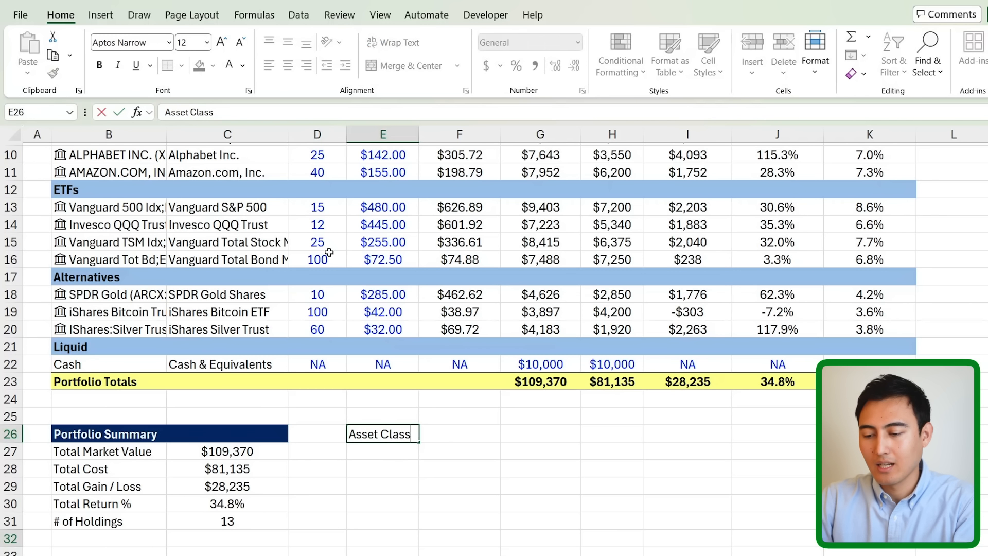
pyautogui.press('Tab')
pyautogui.write('Value')
pyautogui.press('Tab')
pyautogui.write('All')
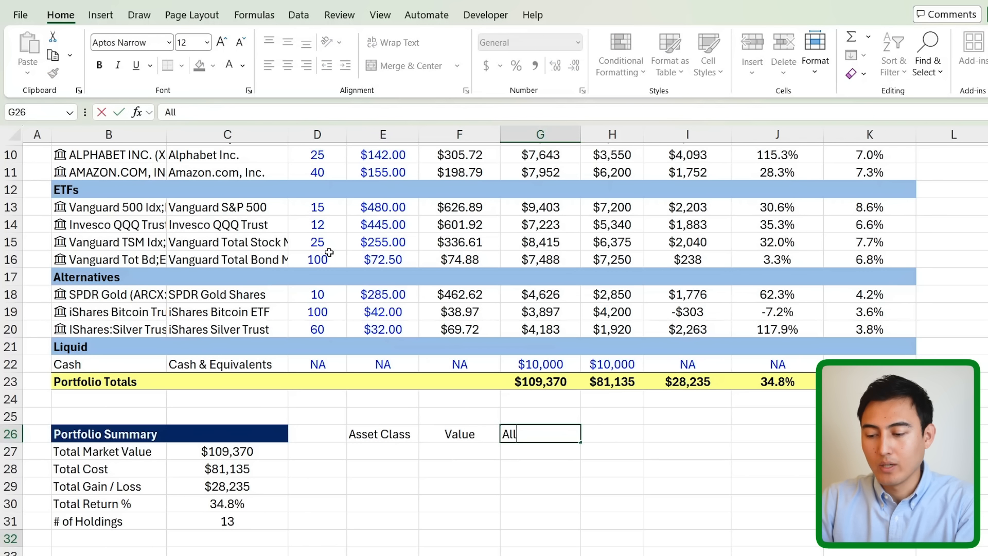
pyautogui.write('ocation')
pyautogui.press('Return')
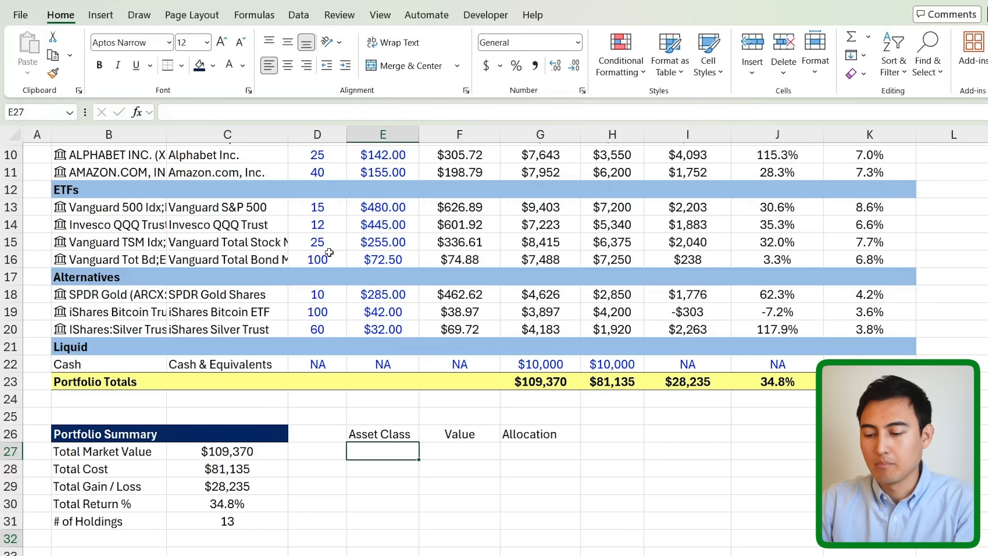
# - Fill E27 and E28 under Asset Class with references to the Stocks and ETFs section headings
pyautogui.scroll(2, 153, 222)
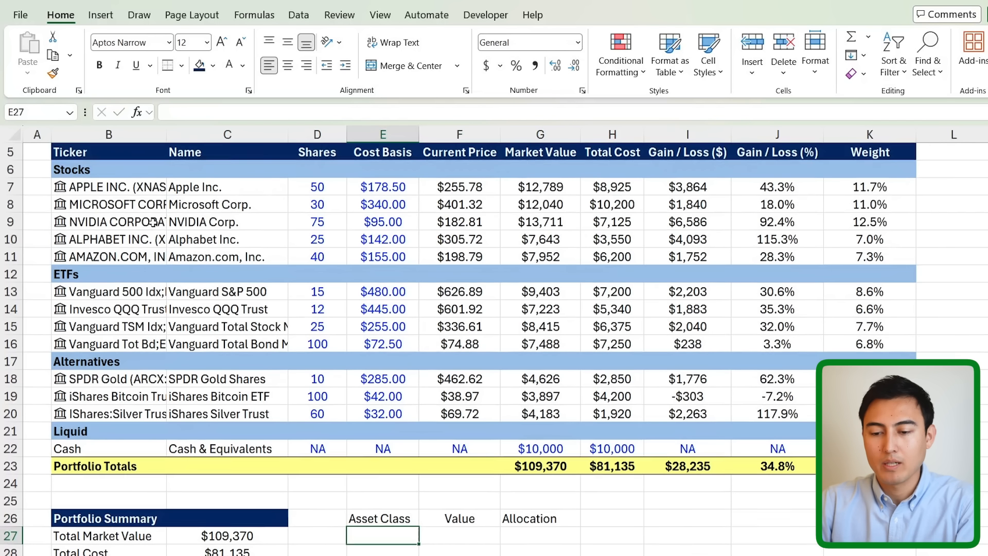
pyautogui.write('=')
pyautogui.click(86, 169)
pyautogui.press('Return')
pyautogui.write('=')
pyautogui.click(100, 256)
pyautogui.press('Return')
# - Fill E29 and E30 under Asset Class with references to the Alternatives and Liquid section headings
pyautogui.write('=')
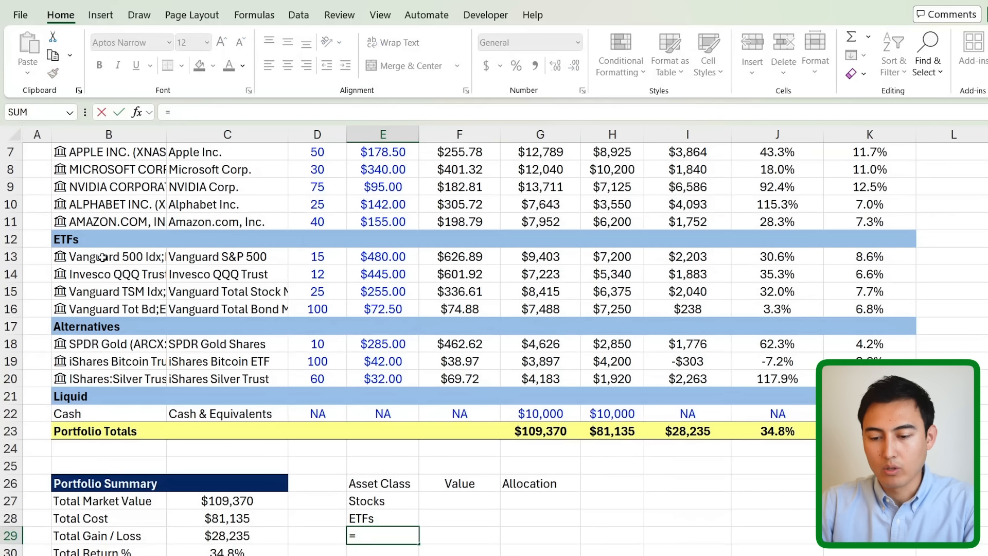
pyautogui.click(109, 328)
pyautogui.press('Return')
pyautogui.write('=')
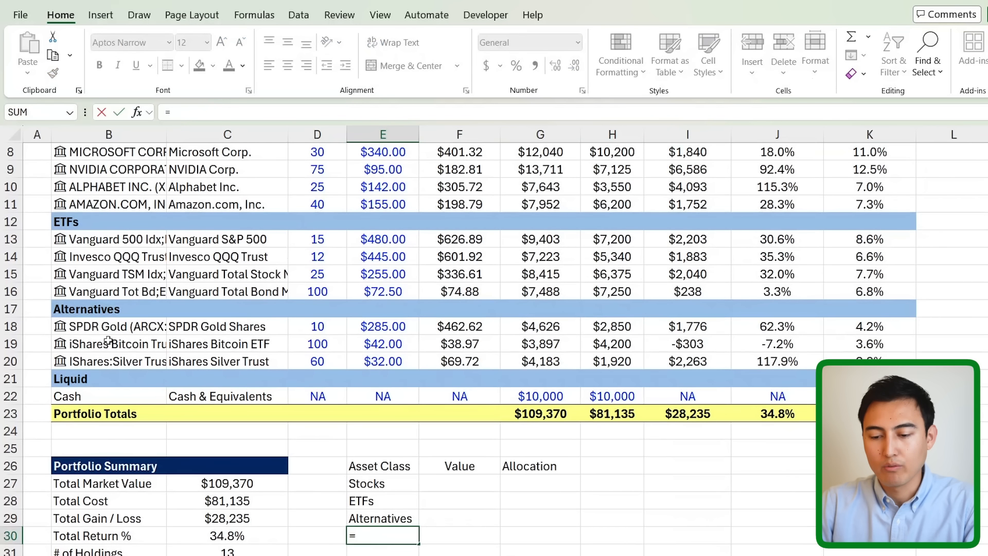
pyautogui.click(99, 379)
pyautogui.press('Return')
# - Calculate the Stocks value in F27 as the SUM of the stock market values in G7:G11
pyautogui.press('Up')
pyautogui.press('Right')
pyautogui.press('Up')
pyautogui.press('Up')
pyautogui.press('Up')
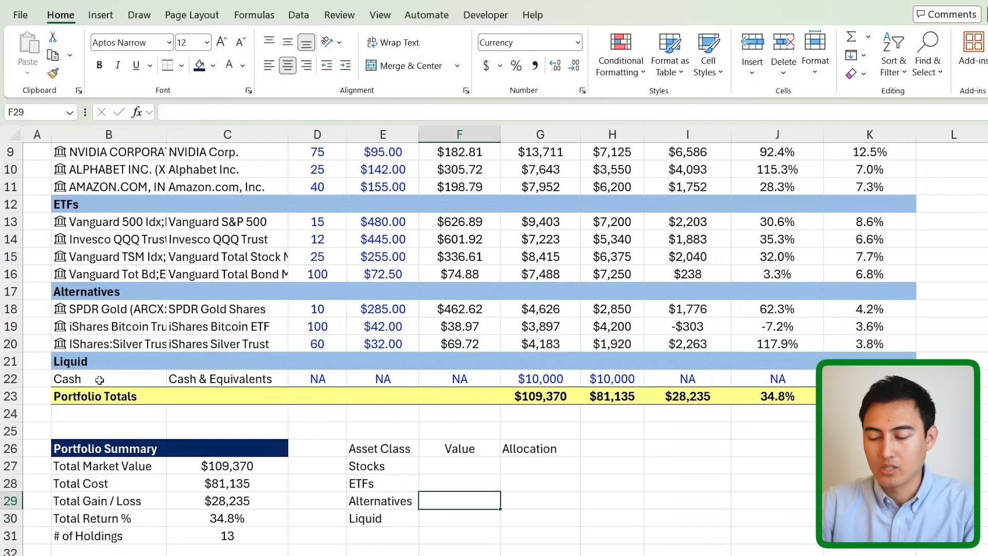
pyautogui.write('=')
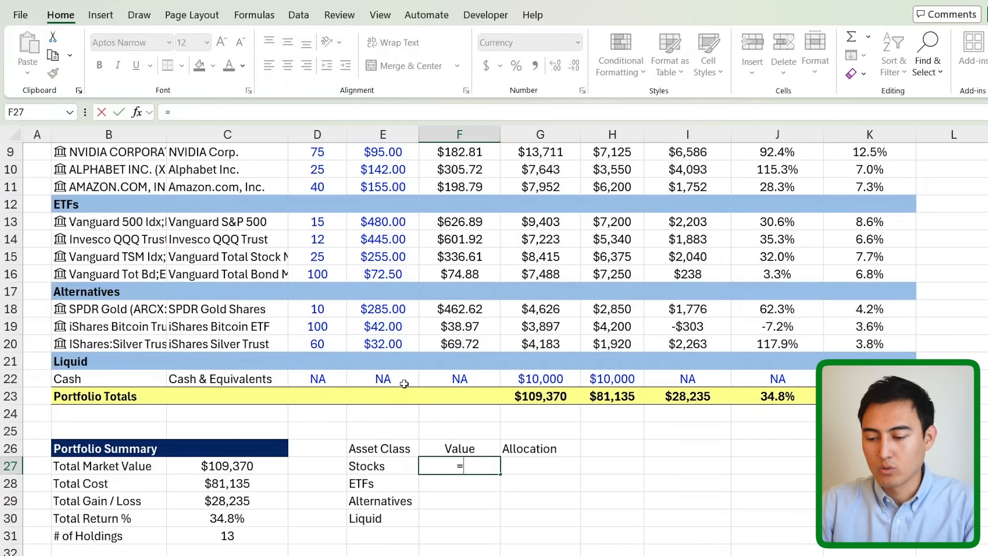
pyautogui.write('sum')
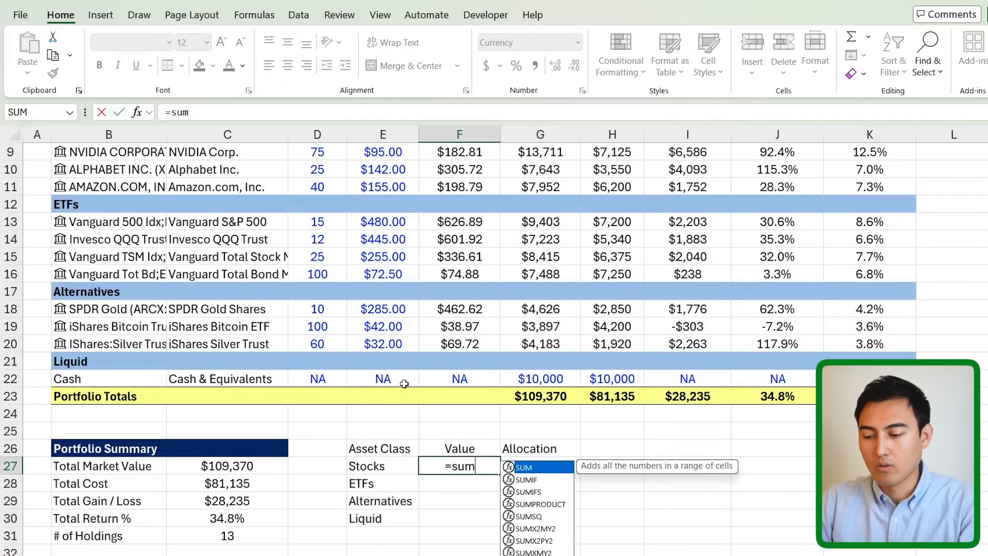
pyautogui.press('Tab')
pyautogui.scroll(3, 546, 348)
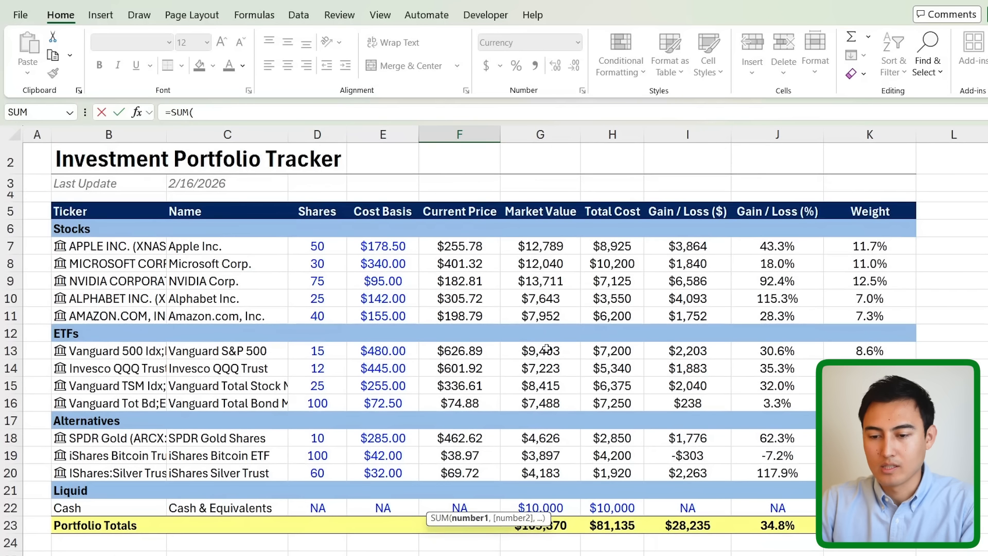
pyautogui.moveTo(526, 249); pyautogui.dragTo(536, 315)
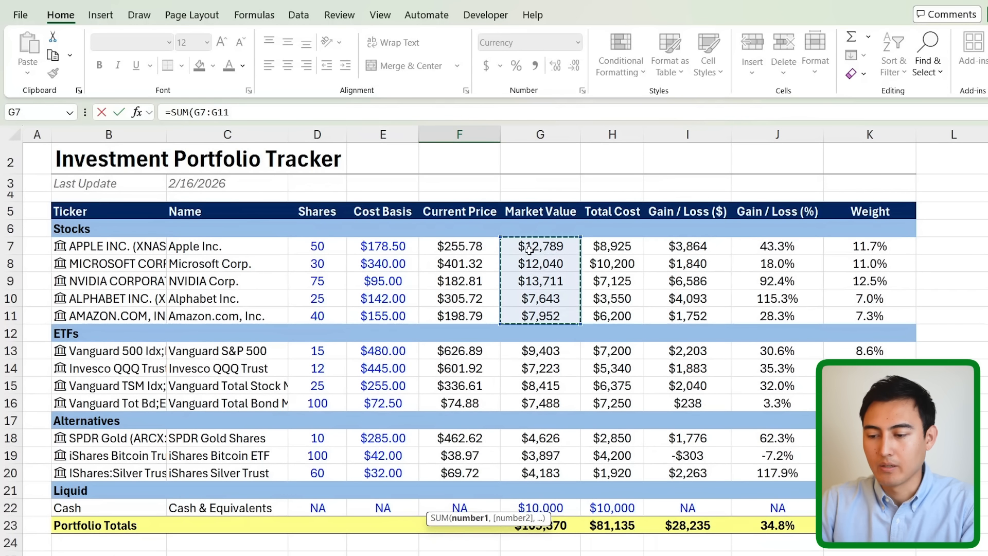
# - Calculate the ETFs value in F28 as the SUM of the ETF market values in G13:G16
pyautogui.scroll(-1, 529, 251)
pyautogui.scroll(-1, 529, 251)
pyautogui.write('=sum')
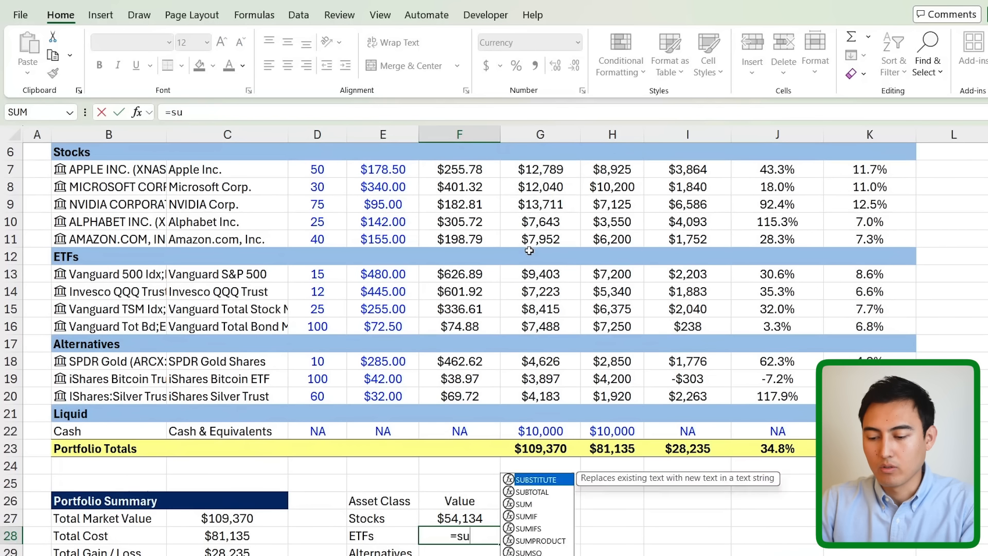
pyautogui.press('Tab')
pyautogui.click(542, 278)
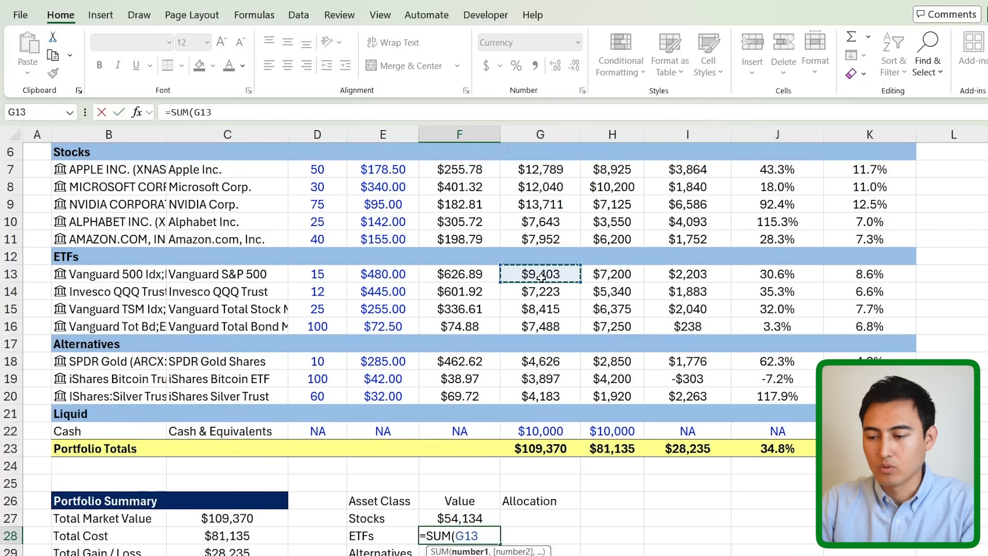
pyautogui.hotkey('shift', 'Down')
pyautogui.hotkey('shift', 'Down')
pyautogui.hotkey('shift', 'Down')
pyautogui.press('Return')
# - Calculate the Alternatives value in F29 as the SUM of market values G18:G20
pyautogui.write('=i')
pyautogui.press('BackSpace')
pyautogui.write('sum')
pyautogui.press('Tab')
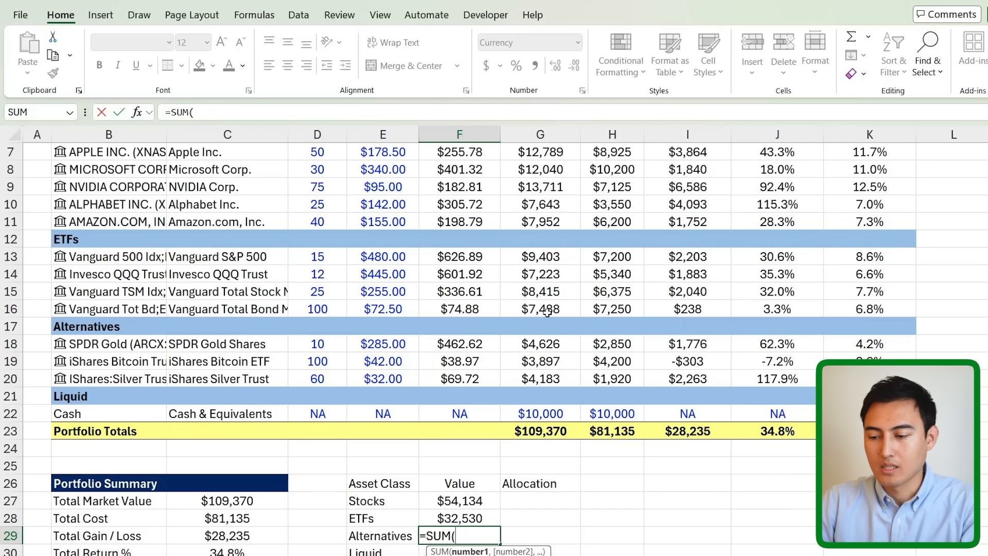
pyautogui.click(556, 341)
pyautogui.hotkey('shift', 'Down')
pyautogui.hotkey('shift', 'Down')
pyautogui.press('Return')
# - Fill the Liquid value in F30 with a reference to the Cash market value in G22
pyautogui.write('=')
pyautogui.click(530, 407)
pyautogui.click(530, 404)
pyautogui.press('Return')
# - Add a row label Total in E31 below the Liquid asset class
pyautogui.press('Up')
pyautogui.press('Right')
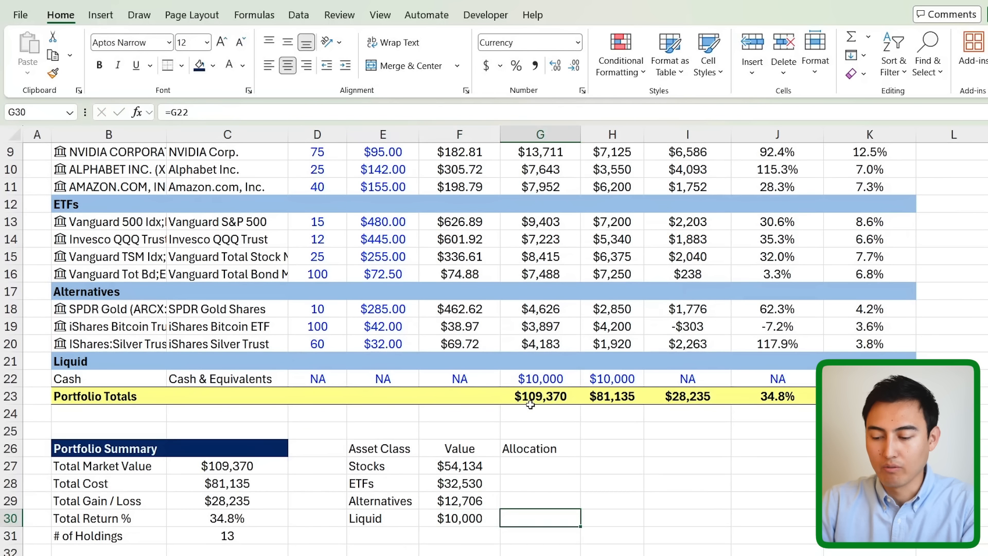
pyautogui.press('Up')
pyautogui.press('Up')
pyautogui.press('Up')
pyautogui.scroll(-1, 484, 477)
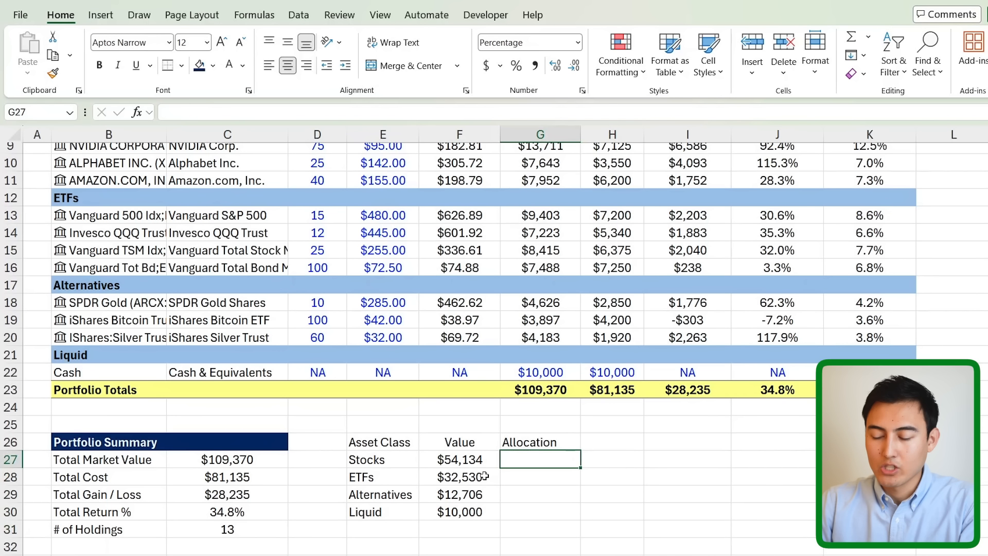
pyautogui.click(434, 476)
pyautogui.press('Down')
pyautogui.press('Down')
pyautogui.press('Down')
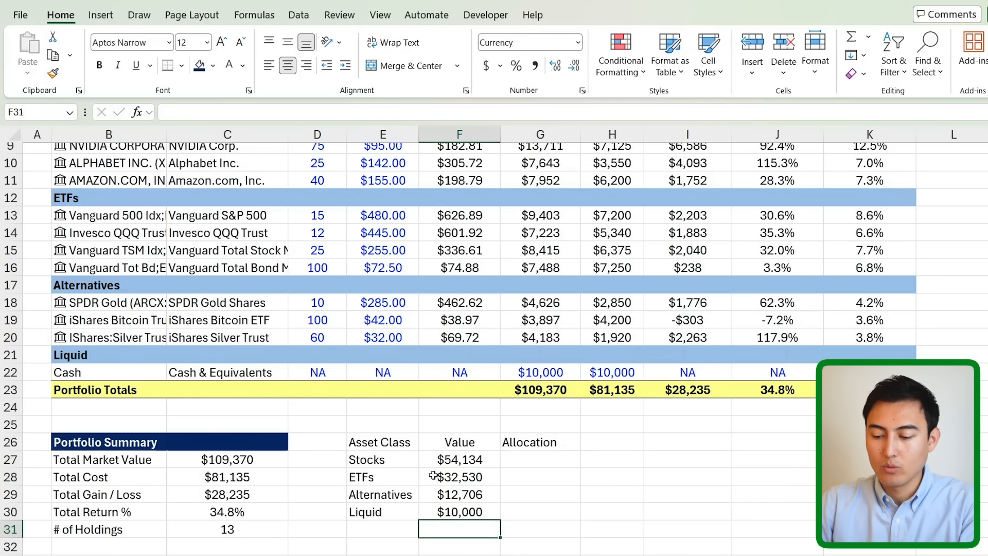
pyautogui.press('Left')
pyautogui.write('Total')
pyautogui.press('Tab')
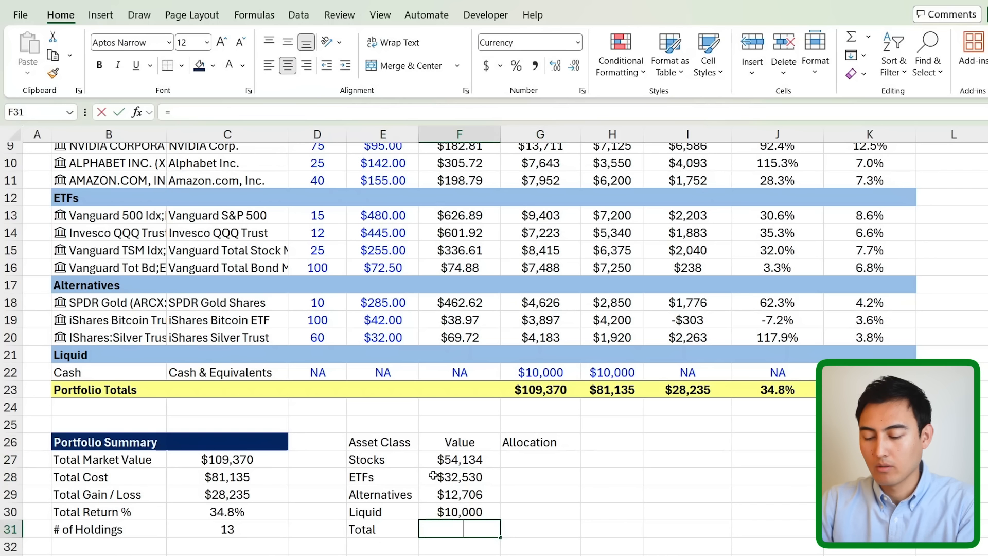
# - Calculate the asset class total in F31 as the SUM of F27:F30
pyautogui.write('=sum')
pyautogui.press('Tab')
pyautogui.press('Up')
pyautogui.hotkey('shift', 'Up')
pyautogui.hotkey('shift', 'Up')
pyautogui.hotkey('shift', 'Up')
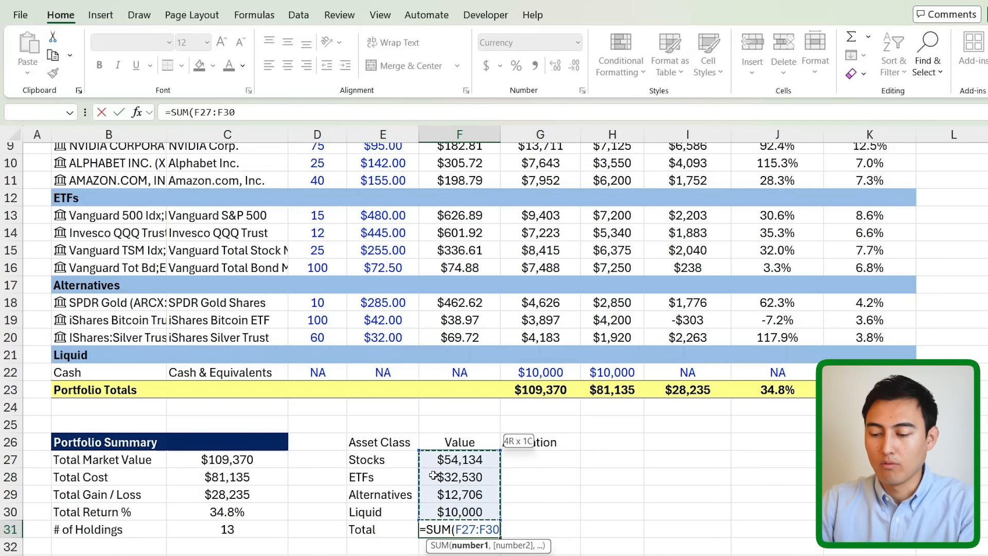
pyautogui.press('Return')
# - Calculate the Stocks allocation in G27 as F27/$F$31 and fill the formula down to G30
pyautogui.press('Right')
pyautogui.press('Up')
pyautogui.press('Up')
pyautogui.press('Up')
pyautogui.press('Up')
pyautogui.press('Up')
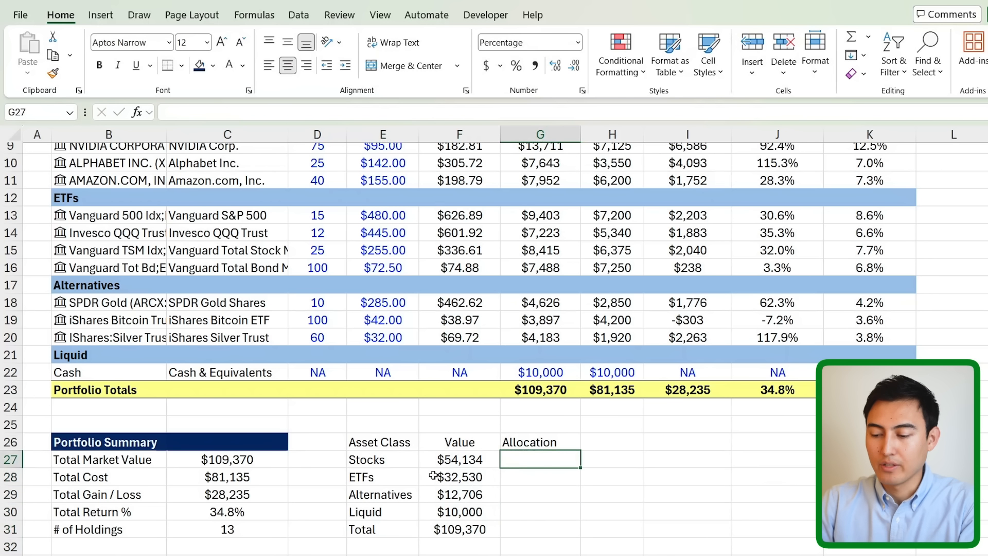
pyautogui.write('=')
pyautogui.press('Left')
pyautogui.write('/')
pyautogui.press('Down')
pyautogui.press('Down')
pyautogui.press('Down')
pyautogui.press('Down')
pyautogui.press('Left')
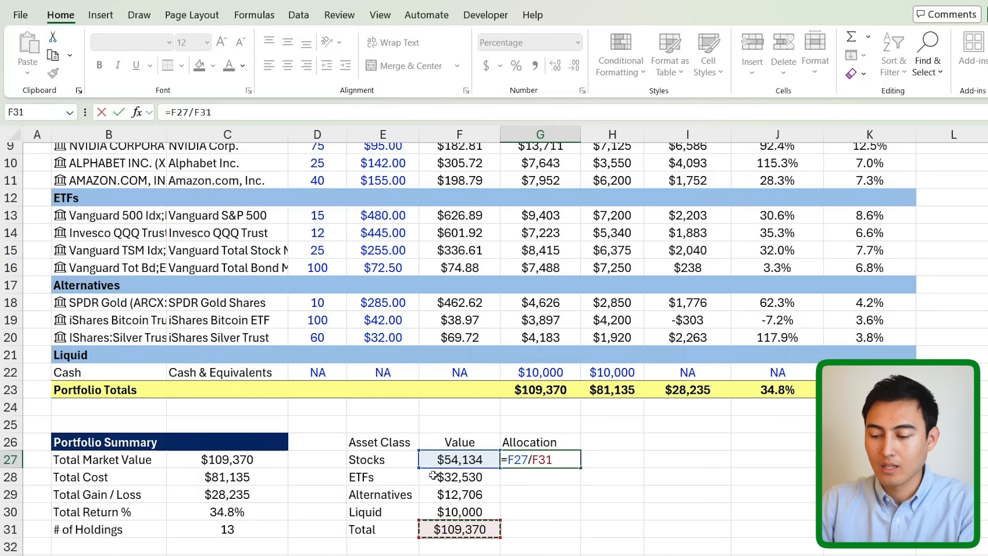
pyautogui.press('F4')
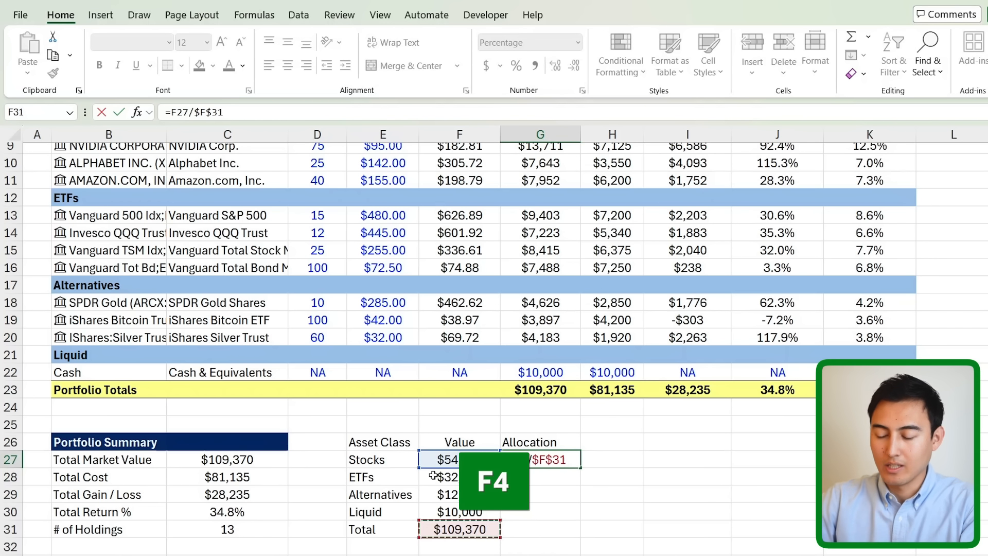
pyautogui.hotkey('ctrl', 'Return')
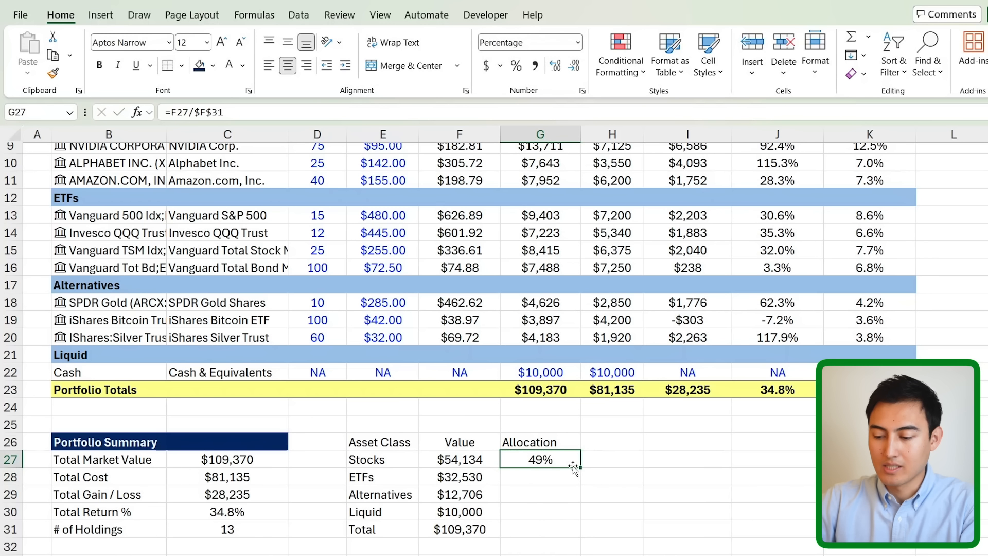
pyautogui.moveTo(581, 469); pyautogui.dragTo(581, 519)
# - Calculate the total allocation in G31 as the SUM of G27:G30
pyautogui.press('Down')
pyautogui.press('Left')
pyautogui.hotkey('ctrl', 'Down')
pyautogui.press('Right')
pyautogui.write('=SUM(')
pyautogui.press('Up')
pyautogui.hotkey('shift', 'Up')
pyautogui.hotkey('shift', 'Up')
pyautogui.hotkey('shift', 'Up')
pyautogui.press('Return')
# - Copy the Portfolio Summary header in B26 and paste only its formats onto the Asset Class header in E26
pyautogui.press('Up')
pyautogui.press('Up')
pyautogui.press('Up')
pyautogui.press('Up')
pyautogui.press('Up')
pyautogui.press('Up')
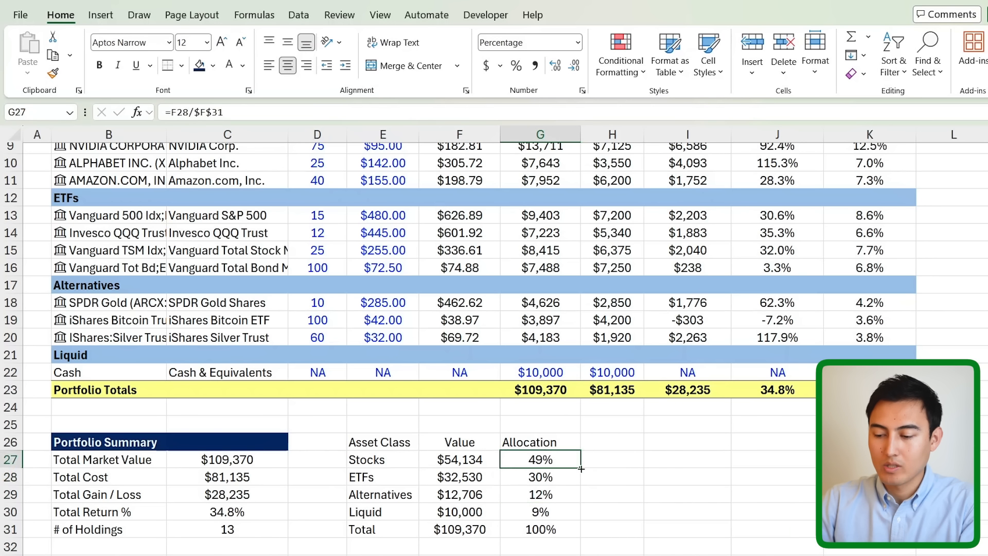
pyautogui.press('Left')
pyautogui.press('Left')
pyautogui.press('Left')
pyautogui.press('Left')
pyautogui.press('Left')
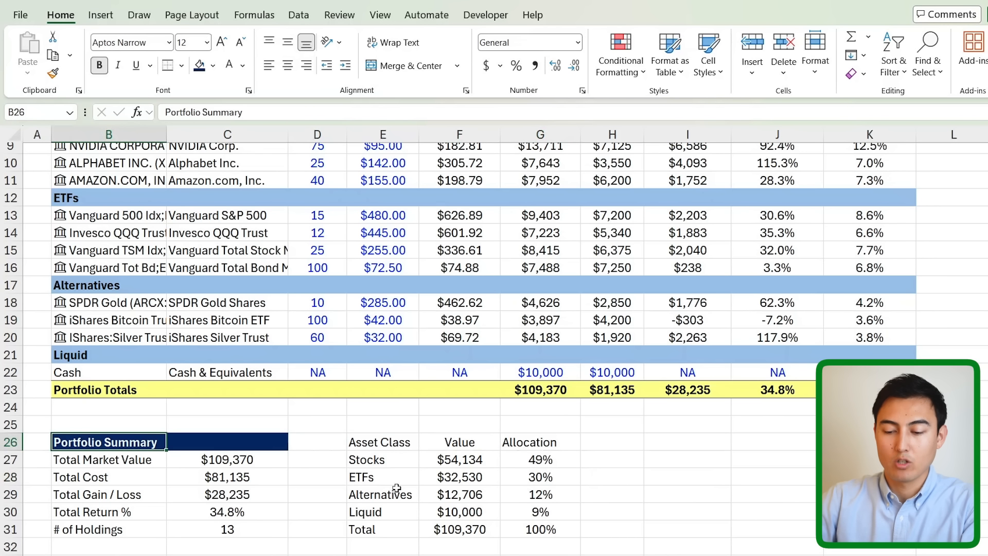
pyautogui.hotkey('ctrl', 'c')
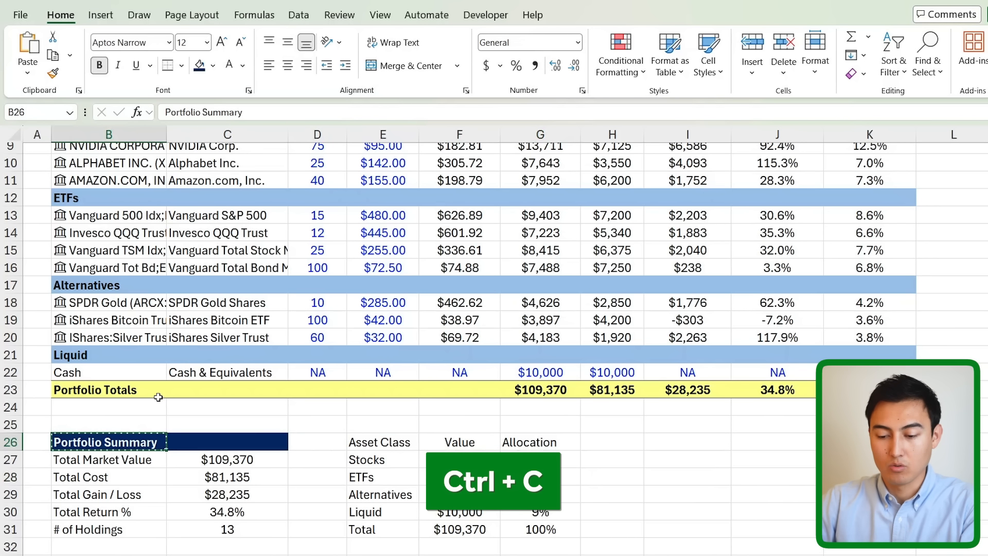
pyautogui.press('Right')
pyautogui.press('Right')
pyautogui.press('Right')
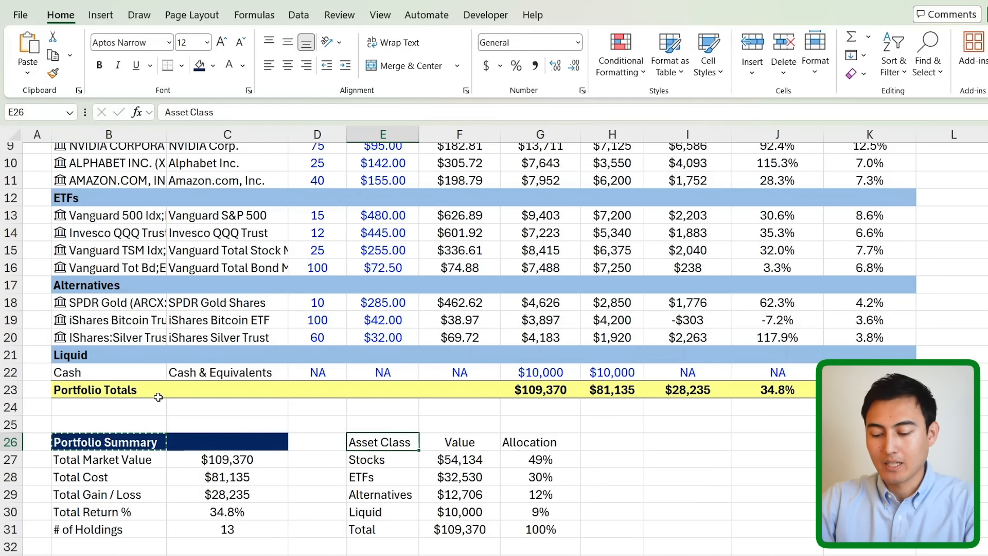
pyautogui.hotkey('ctrl', 'alt', 'v')
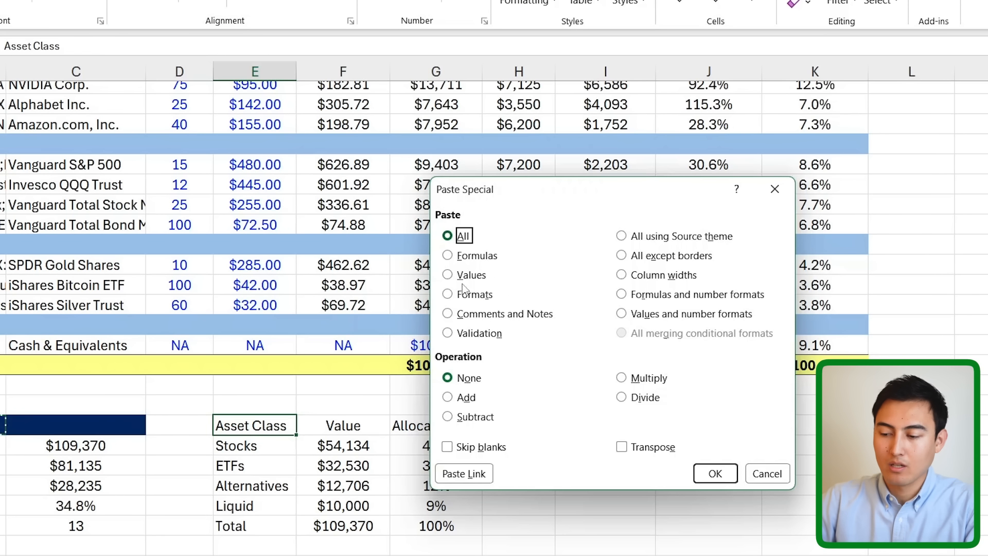
pyautogui.click(474, 296)
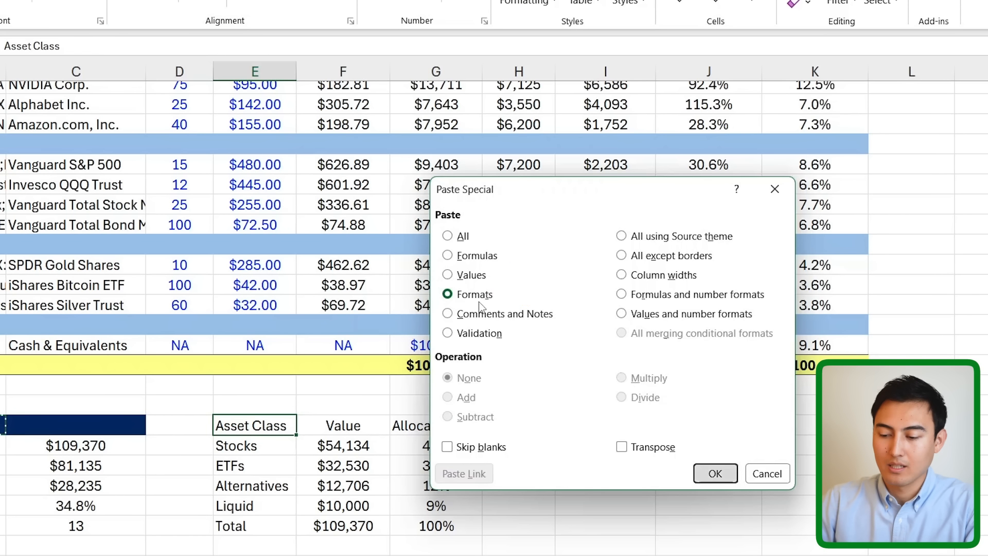
pyautogui.press('Return')
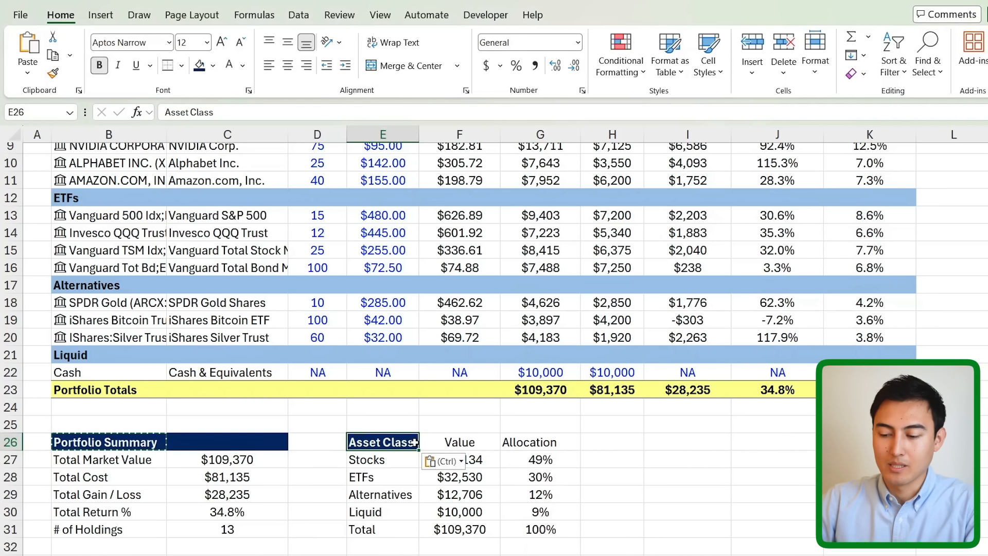
# - Paste the copied header formats across E26:G26 so the Value and Allocation headers match
pyautogui.hotkey('shift', 'Right')
pyautogui.hotkey('shift', 'Right')
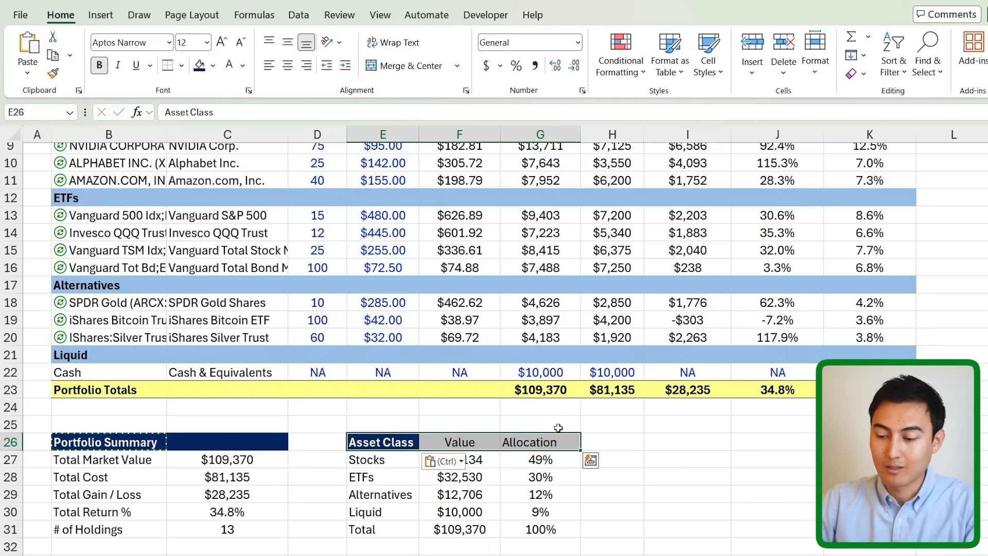
pyautogui.hotkey('ctrl', 'alt', 'v')
pyautogui.press('Down')
pyautogui.press('Down')
pyautogui.press('Down')
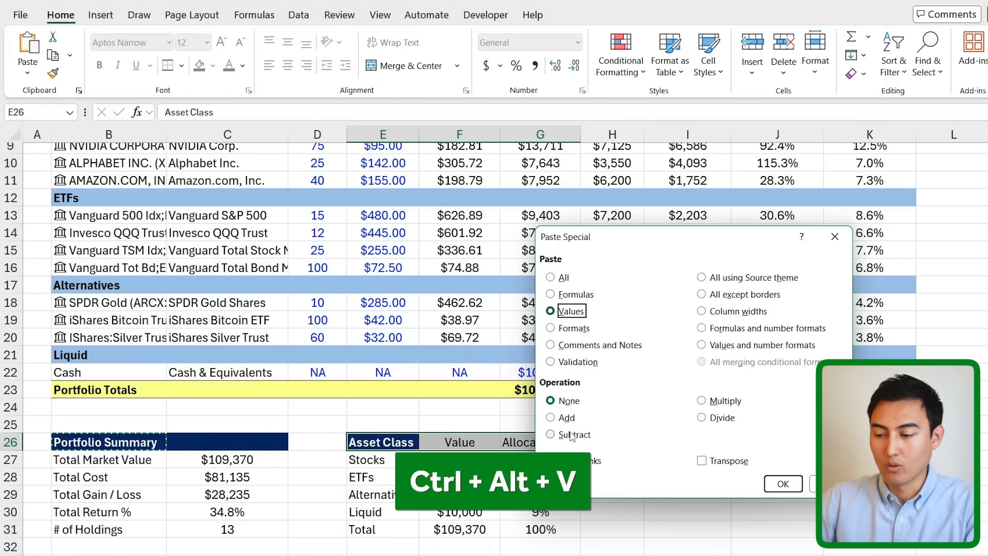
pyautogui.press('Return')
# - Center the Value and Allocation headers in F26:G26
pyautogui.press('Right')
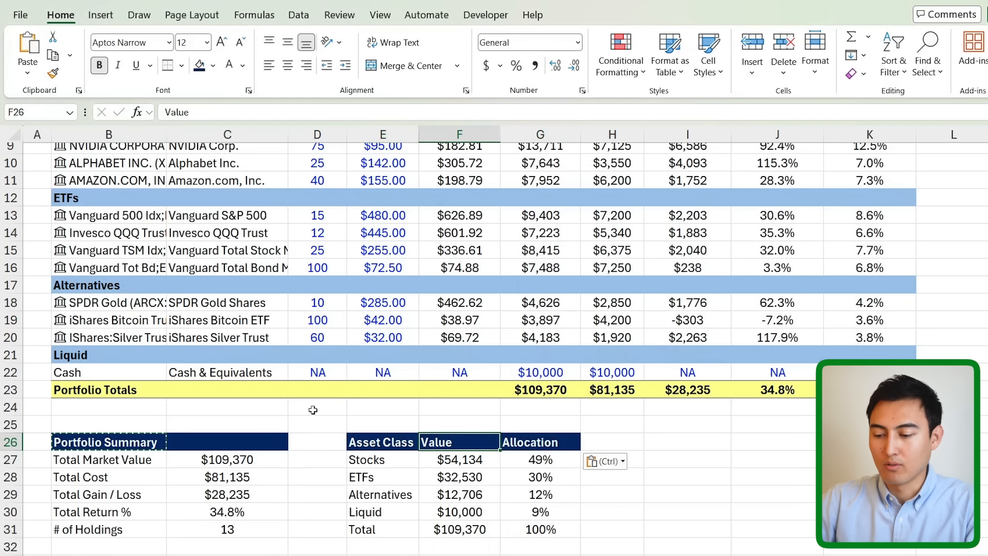
pyautogui.hotkey('shift', 'Right')
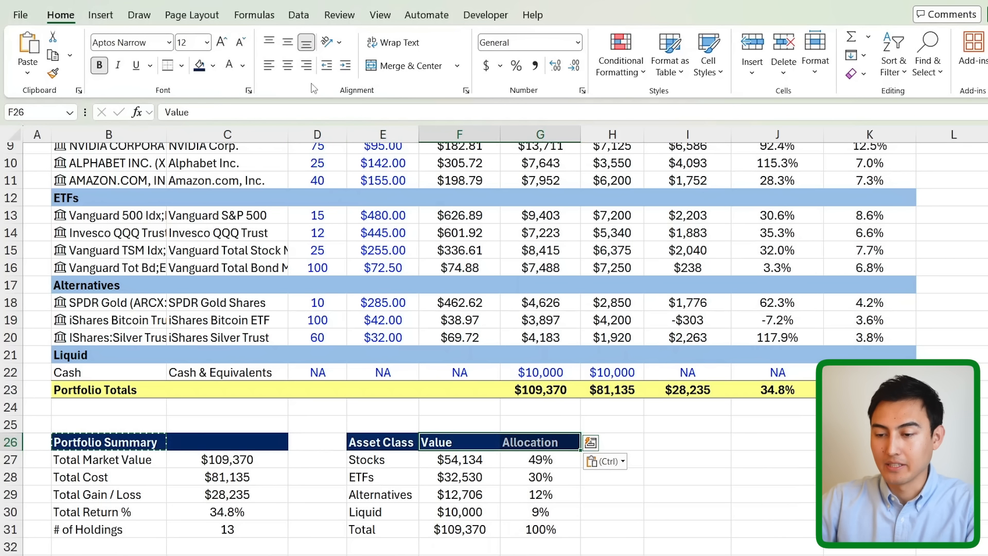
pyautogui.click(291, 71)
# - Make the Total row E31:G31 of the asset class table bold
pyautogui.press('Down')
pyautogui.press('Down')
pyautogui.press('Down')
pyautogui.press('Down')
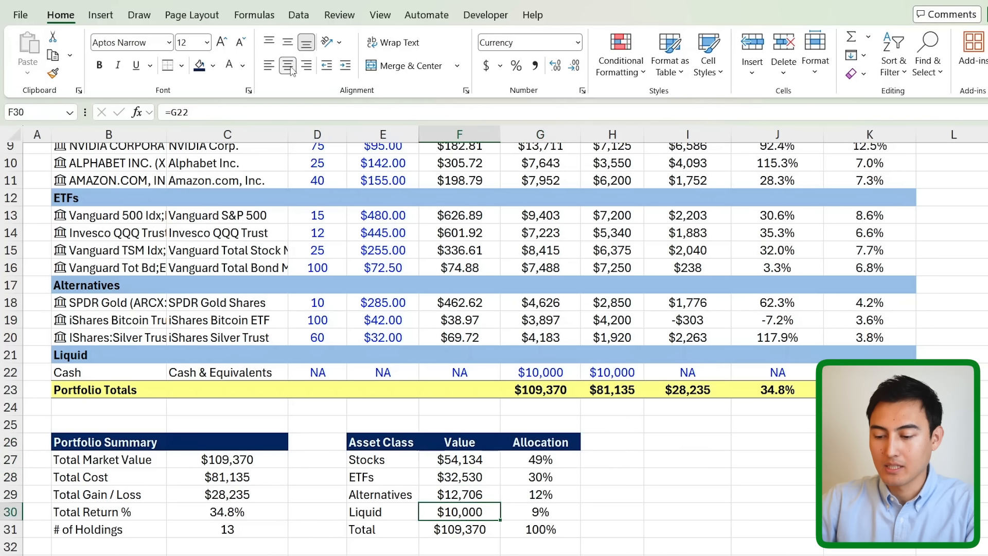
pyautogui.press('Left')
pyautogui.hotkey('shift', 'Right')
pyautogui.hotkey('shift', 'Right')
pyautogui.hotkey('ctrl', 'b')
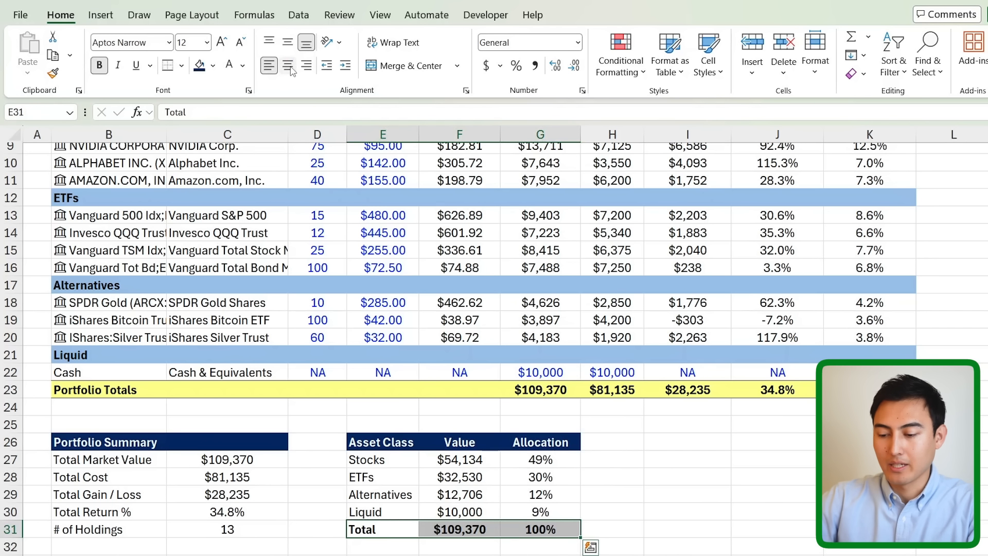
# - Fill the Total row E31:G31 with the recently used light yellow and add top and bottom borders
pyautogui.click(415, 443)
pyautogui.click(410, 531)
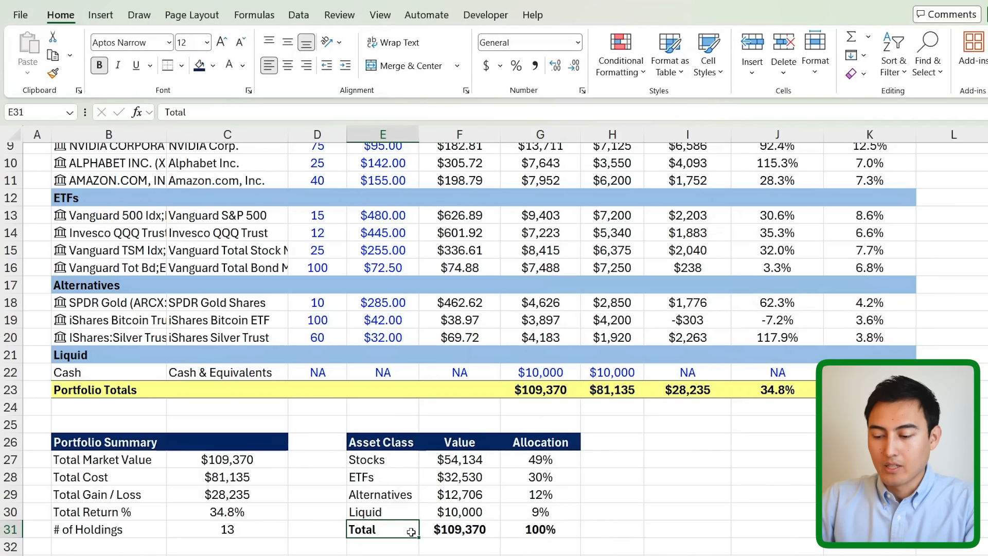
pyautogui.hotkey('ctrl', 'shift', 'Right')
pyautogui.click(215, 66)
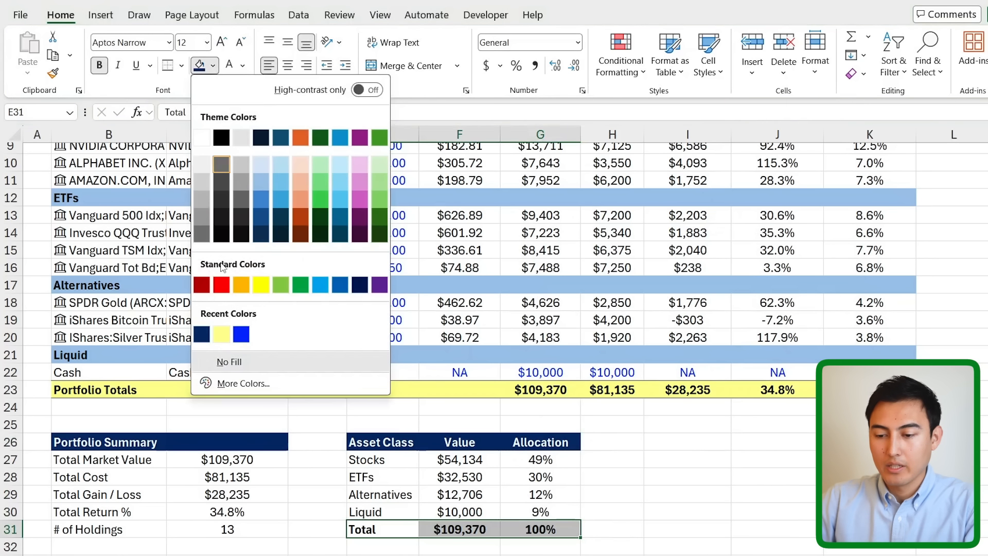
pyautogui.click(221, 330)
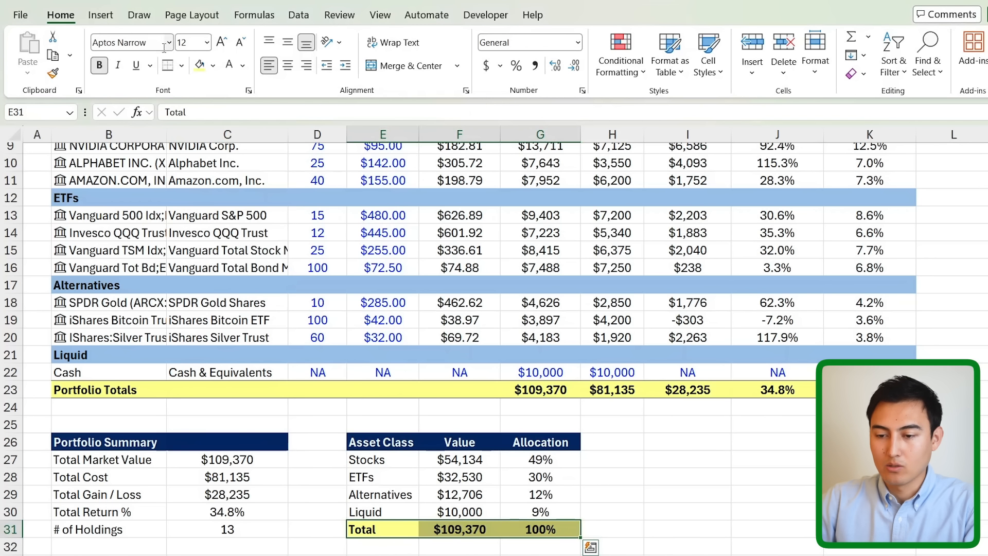
pyautogui.press('Right')
pyautogui.press('Right')
pyautogui.press('Right')
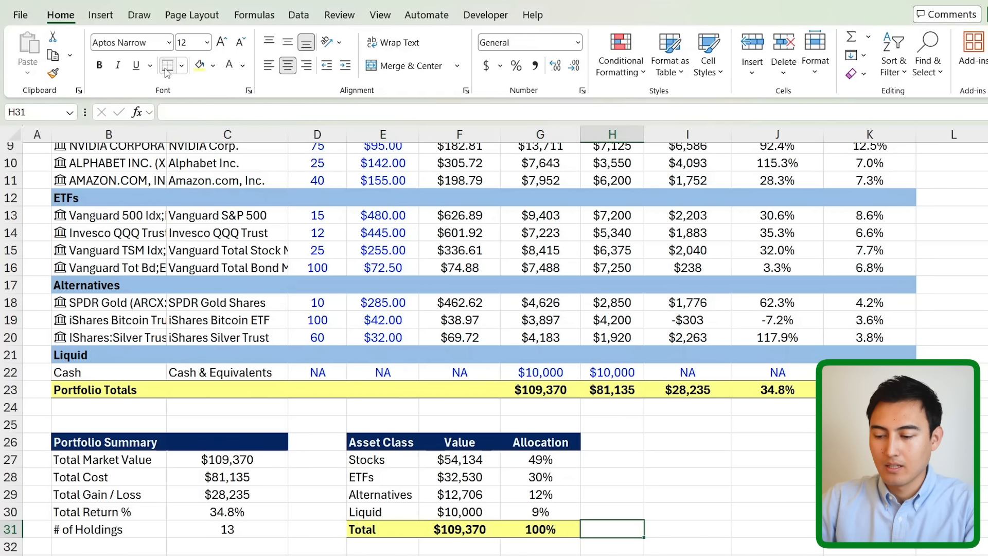
pyautogui.press('Left')
pyautogui.press('Left')
pyautogui.press('Left')
pyautogui.press('Left')
pyautogui.press('Left')
pyautogui.press('Left')
pyautogui.press('Up')
pyautogui.press('Up')
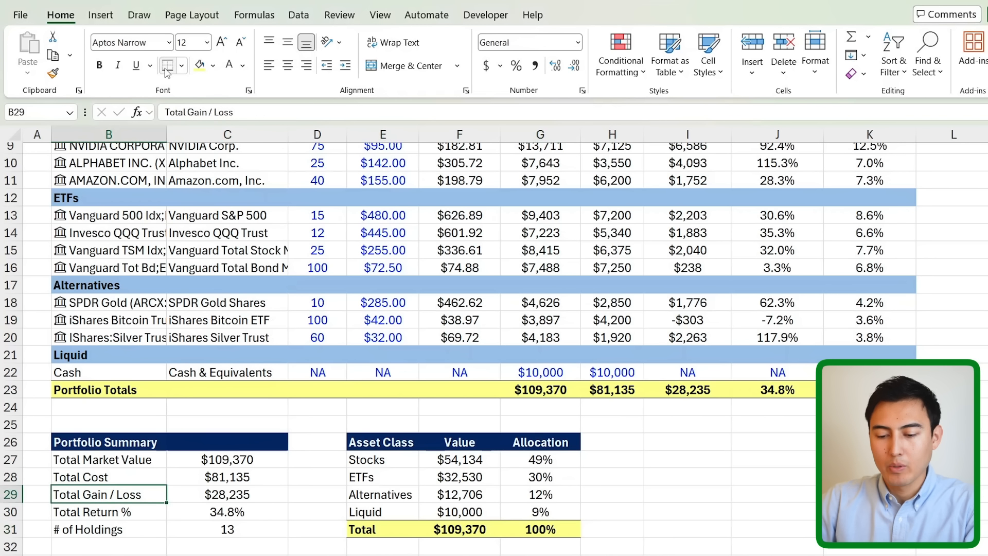
# - Apply outside borders around the portfolio summary table B26:C31
pyautogui.press('Up')
pyautogui.press('Up')
pyautogui.press('Up')
pyautogui.hotkey('shift', 'Down')
pyautogui.hotkey('shift', 'Down')
pyautogui.hotkey('shift', 'Down')
pyautogui.hotkey('shift', 'Down')
pyautogui.hotkey('shift', 'Down')
pyautogui.hotkey('shift', 'Right')
pyautogui.hotkey('shift', 'Right')
pyautogui.hotkey('shift', 'Right')
pyautogui.hotkey('shift', 'Left')
pyautogui.hotkey('shift', 'Left')
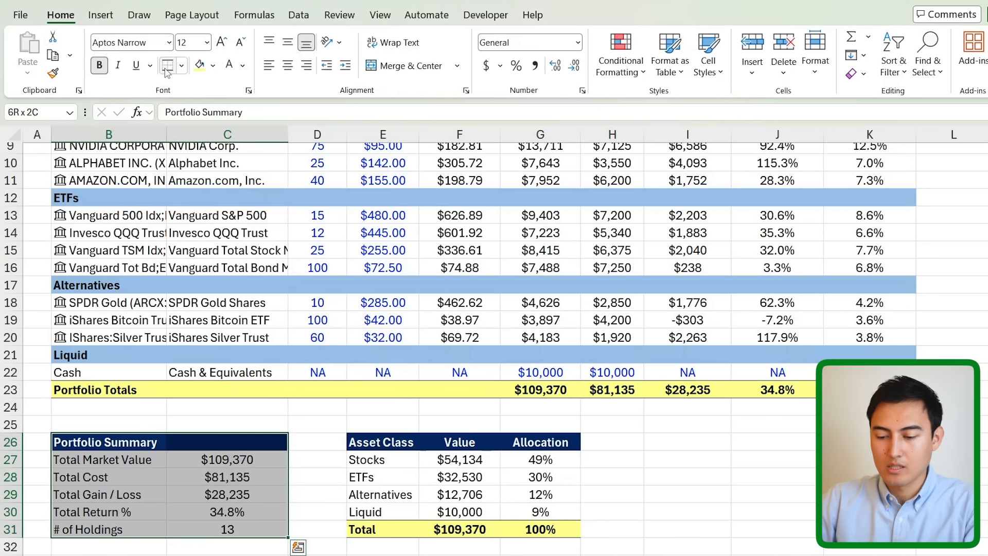
pyautogui.hotkey('alt', 'h')
pyautogui.press('b')
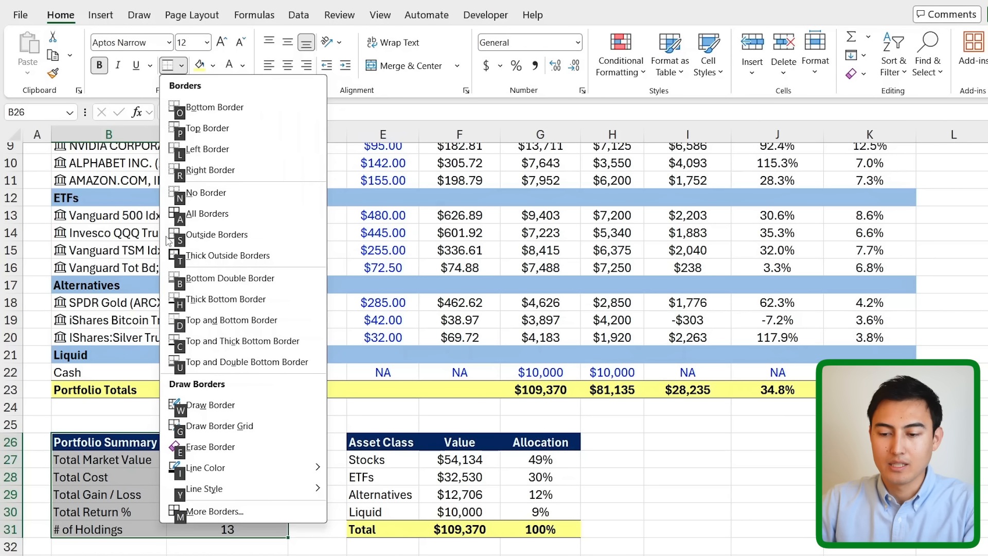
pyautogui.press('s')
# - Apply outside borders around the asset class allocation table E26:G31
pyautogui.hotkey('ctrl', 'Right')
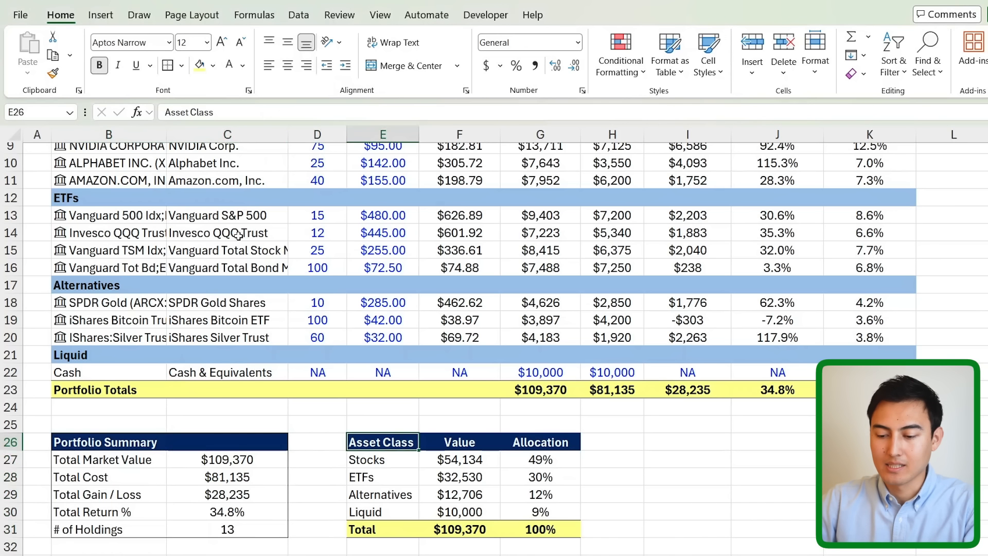
pyautogui.hotkey('ctrl', 'shift', 'Down')
pyautogui.hotkey('shift', 'Right')
pyautogui.hotkey('shift', 'Right')
pyautogui.hotkey('alt', 'h')
pyautogui.press('b')
pyautogui.press('s')
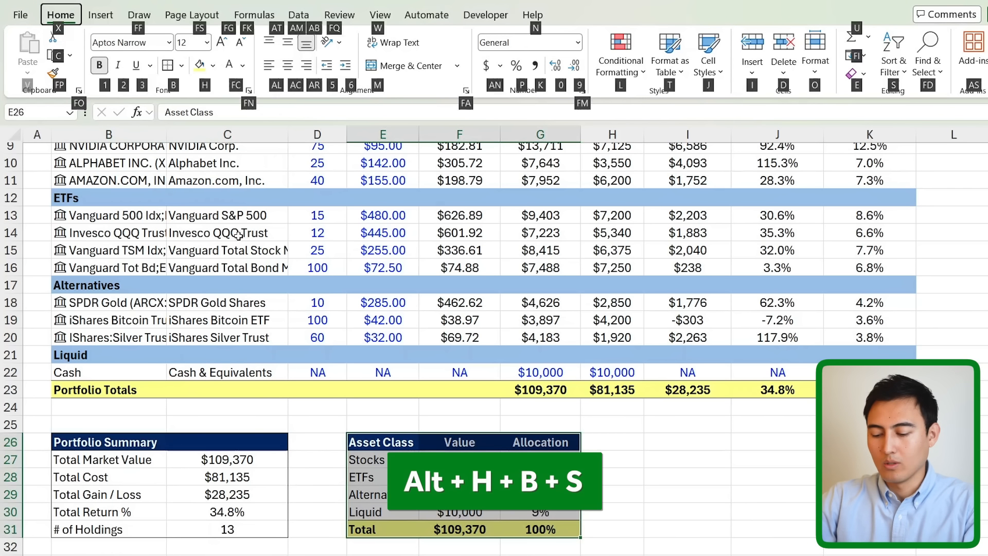
# - Review the value and allocation percentage of each asset class in E27:G31
pyautogui.hotkey('ctrl', 'Right')
pyautogui.press('Right')
pyautogui.press('Right')
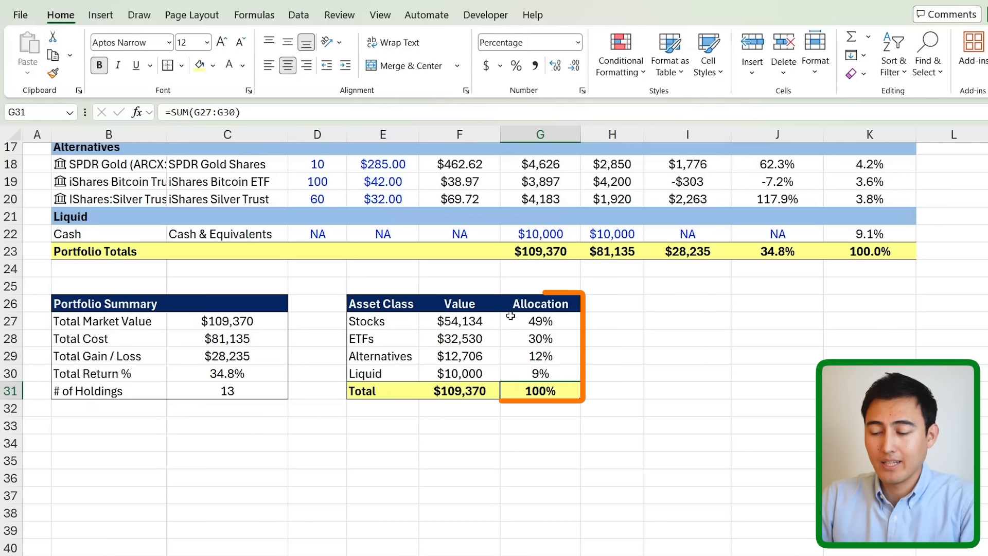
pyautogui.press('Up')
pyautogui.press('Up')
pyautogui.press('Up')
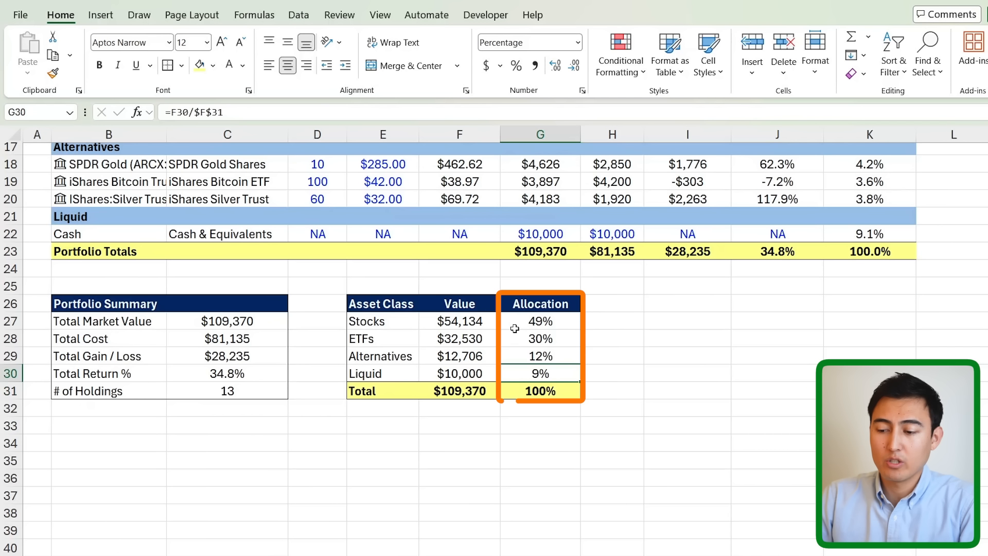
pyautogui.press('Left')
pyautogui.press('Left')
pyautogui.press('Up')
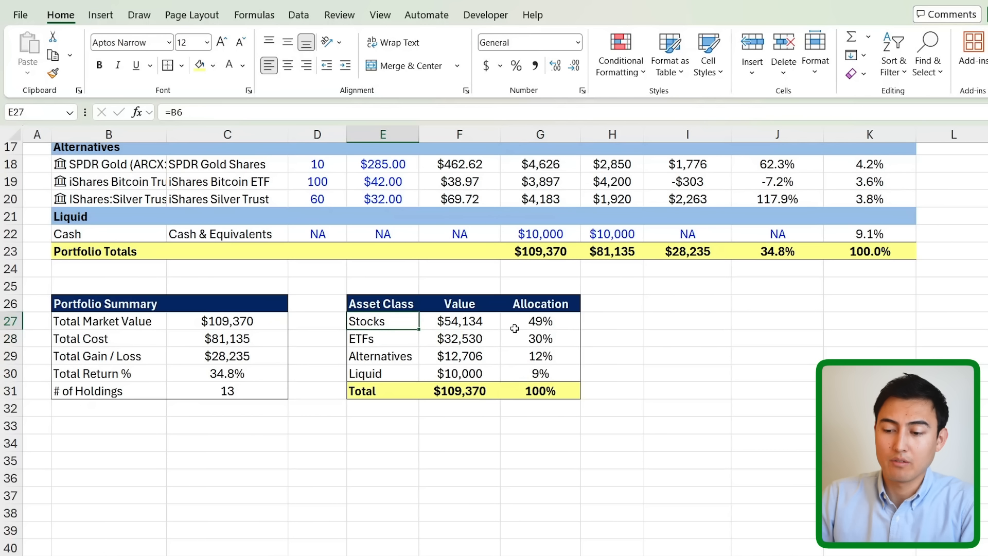
pyautogui.hotkey('shift', 'Right')
pyautogui.hotkey('shift', 'Right')
pyautogui.press('Down')
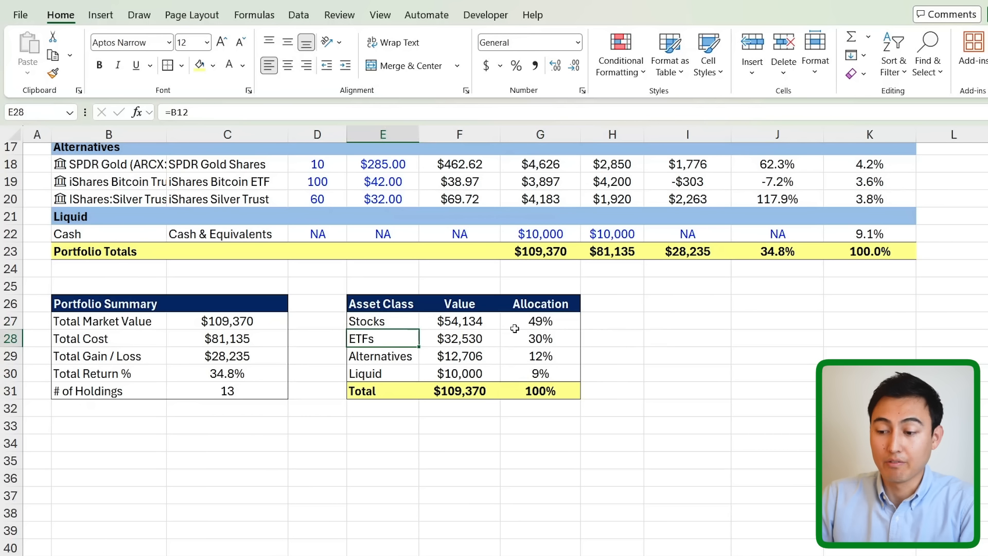
pyautogui.press('Down')
pyautogui.press('Up')
pyautogui.hotkey('shift', 'Right')
pyautogui.hotkey('shift', 'Right')
pyautogui.hotkey('shift', 'Down')
pyautogui.press('Down')
pyautogui.press('Right')
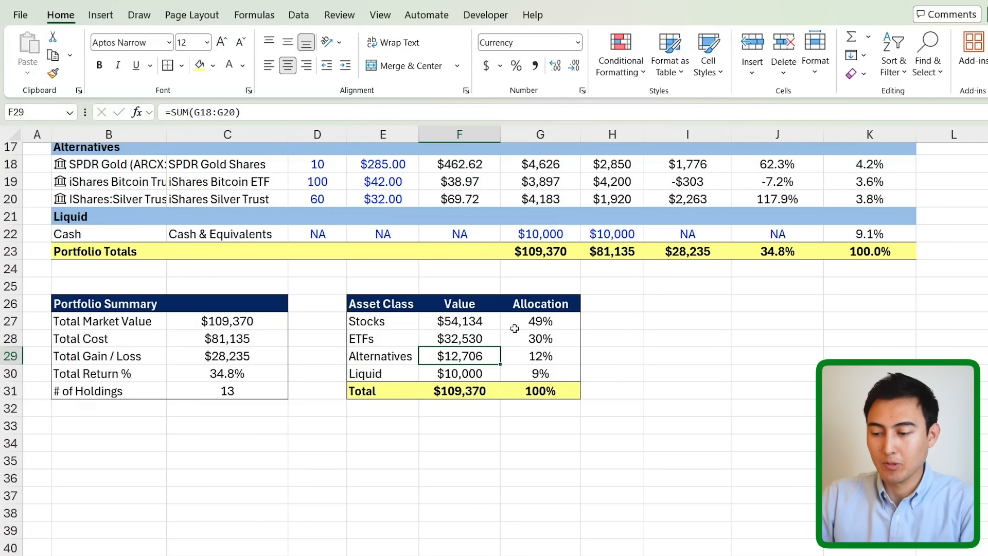
pyautogui.press('Right')
# - Enter the headers Rank, Holdings and Amounts in I26:K26 for a new table beside the asset class table
pyautogui.moveTo(681, 307); pyautogui.dragTo(870, 391)
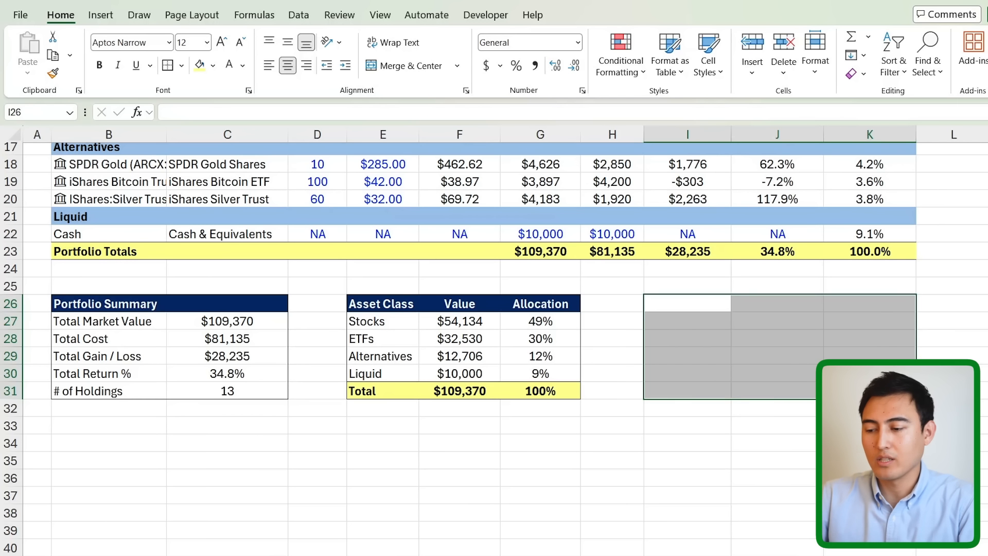
pyautogui.click(688, 304)
pyautogui.write('Rank')
pyautogui.press('Tab')
pyautogui.write('HO')
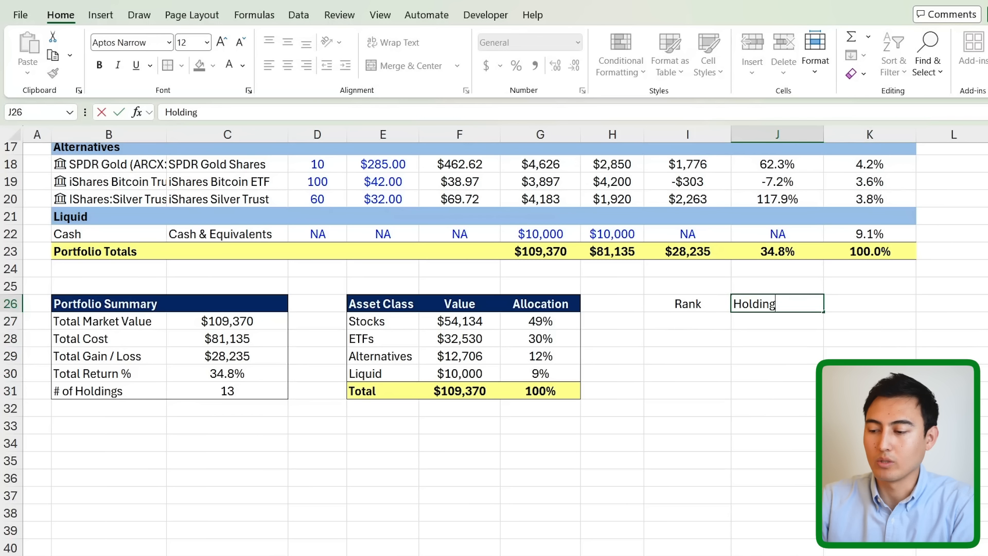
pyautogui.press('Tab')
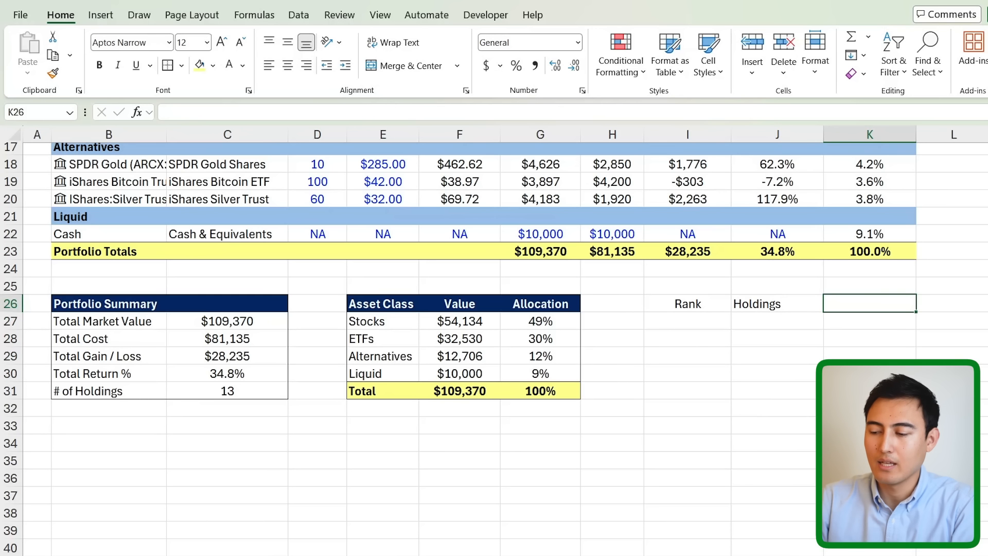
pyautogui.write('Amounts')
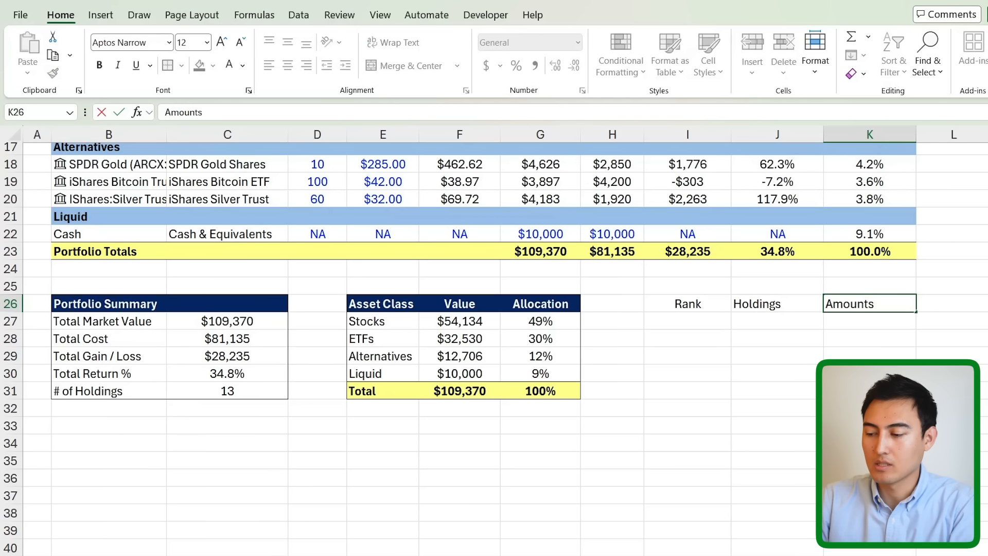
pyautogui.press('Return')
# - Fill the Rank column from I27 with the numbers 1 to 5 using =SEQUENCE(5)
pyautogui.write('=seq')
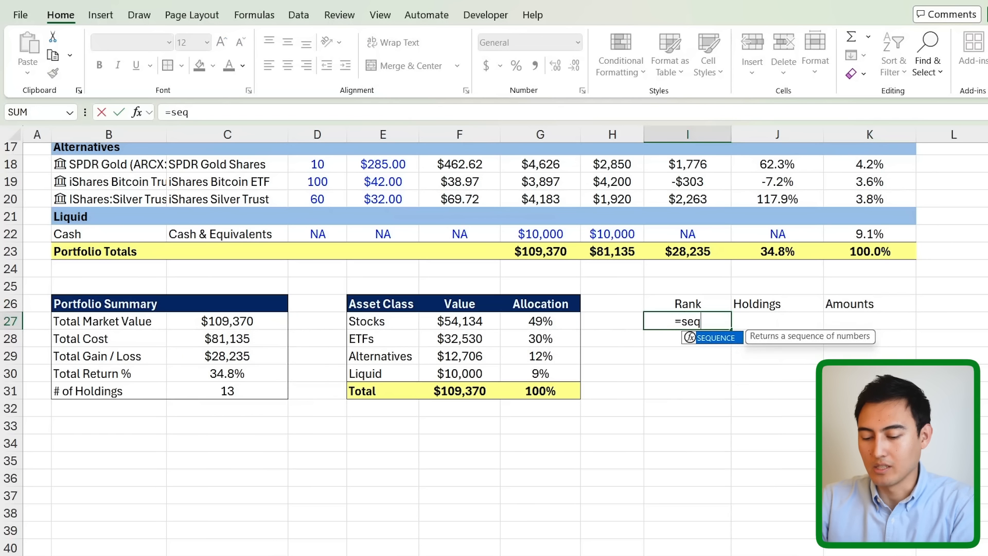
pyautogui.press('Tab')
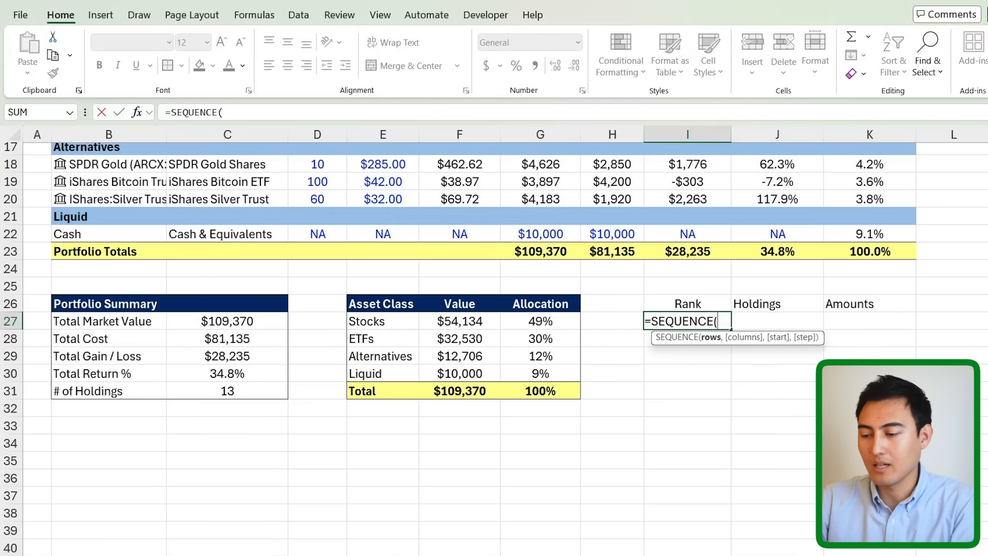
pyautogui.write('5')
pyautogui.press('Return')
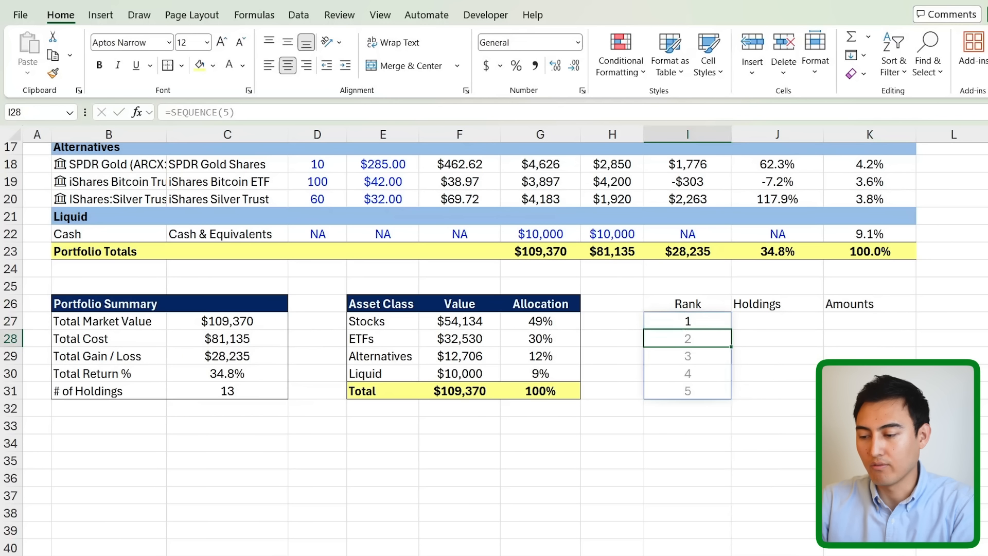
# - Start an INDEX formula in J27 under Holdings with the holding names $C$7:$C$22 as its absolute array
pyautogui.press('Up')
pyautogui.press('Up')
pyautogui.press('Right')
pyautogui.press('Down')
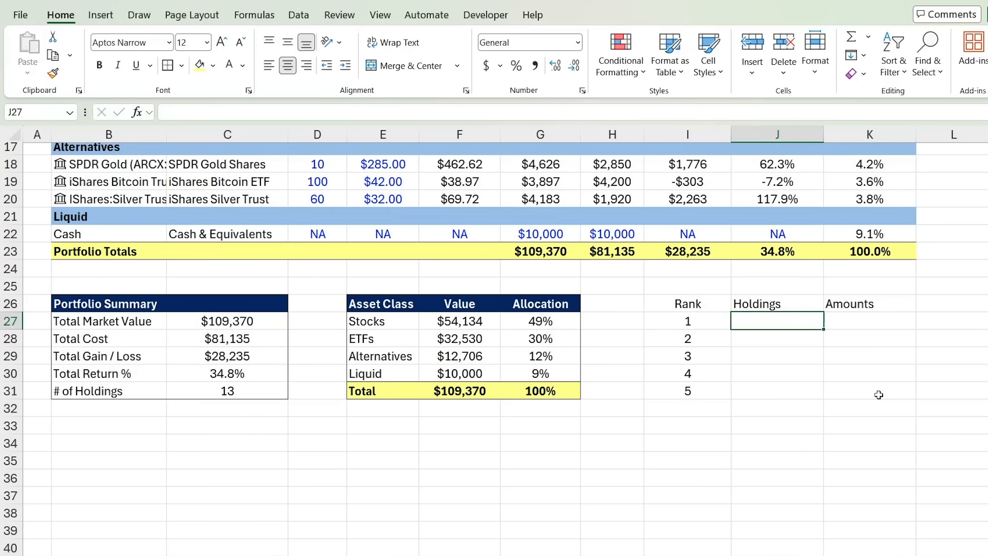
pyautogui.write('=ind')
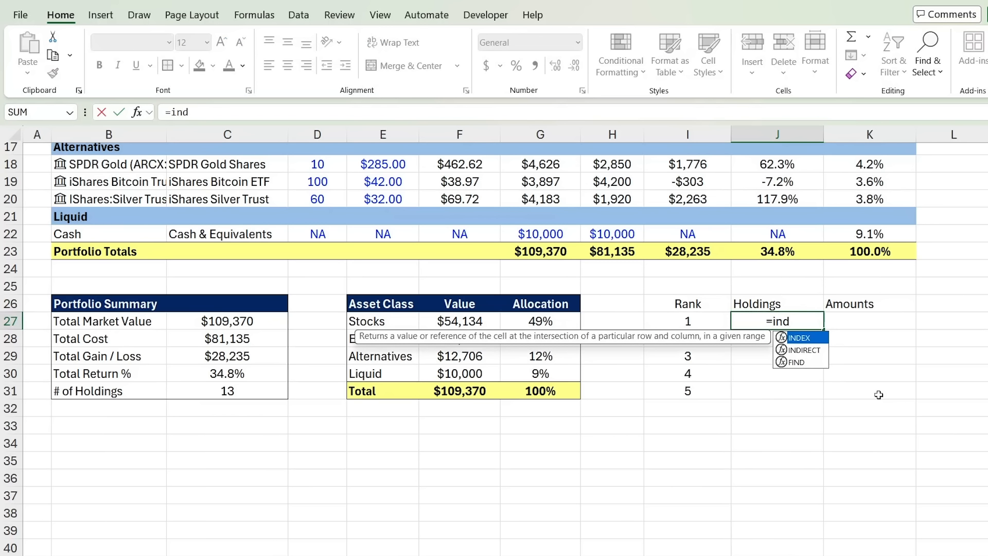
pyautogui.press('Tab')
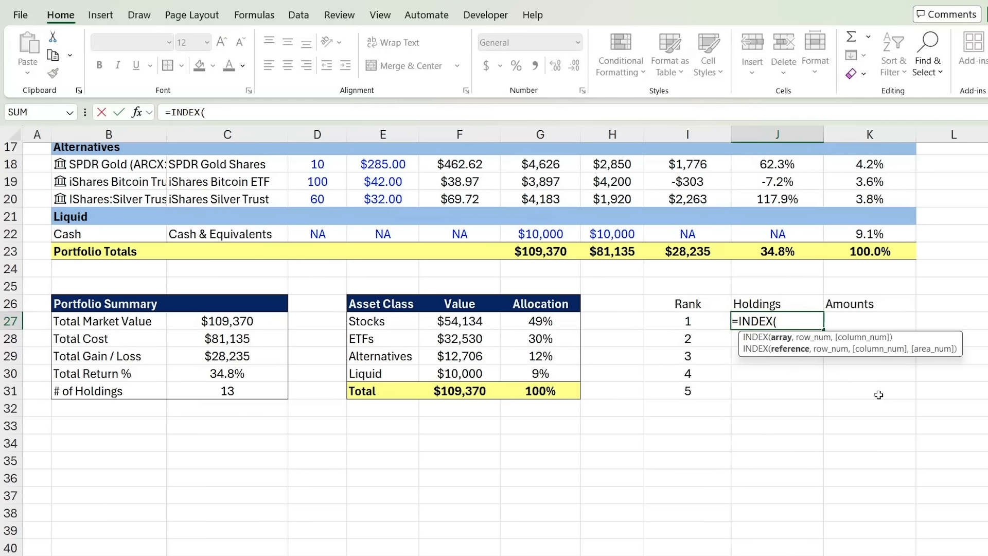
pyautogui.scroll(3, 530, 361)
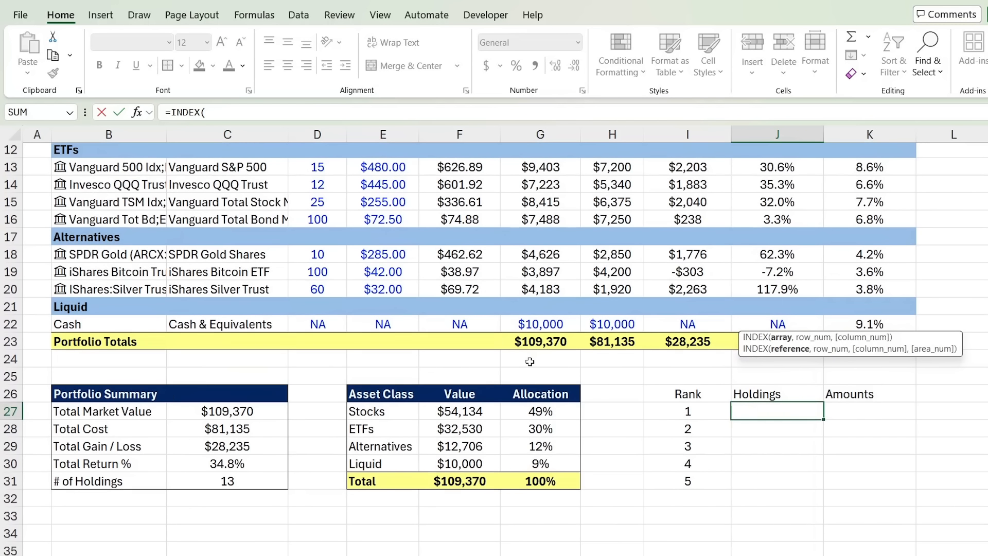
pyautogui.scroll(2, 531, 362)
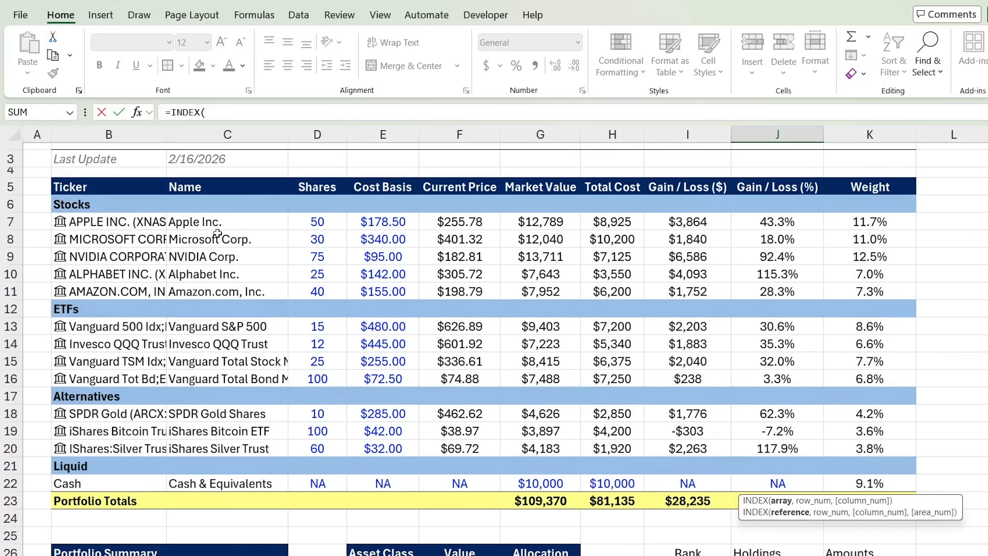
pyautogui.moveTo(245, 224); pyautogui.dragTo(266, 477)
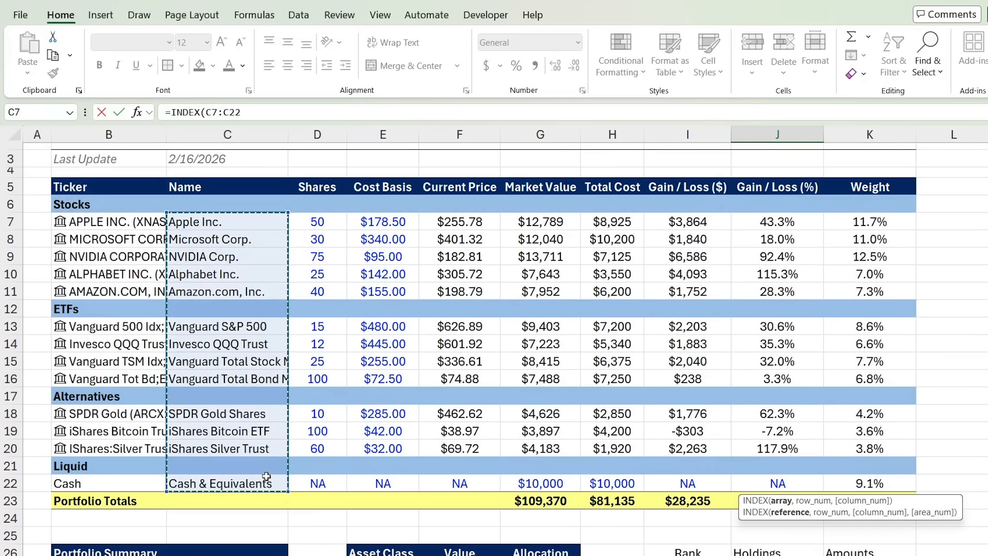
pyautogui.press('F4')
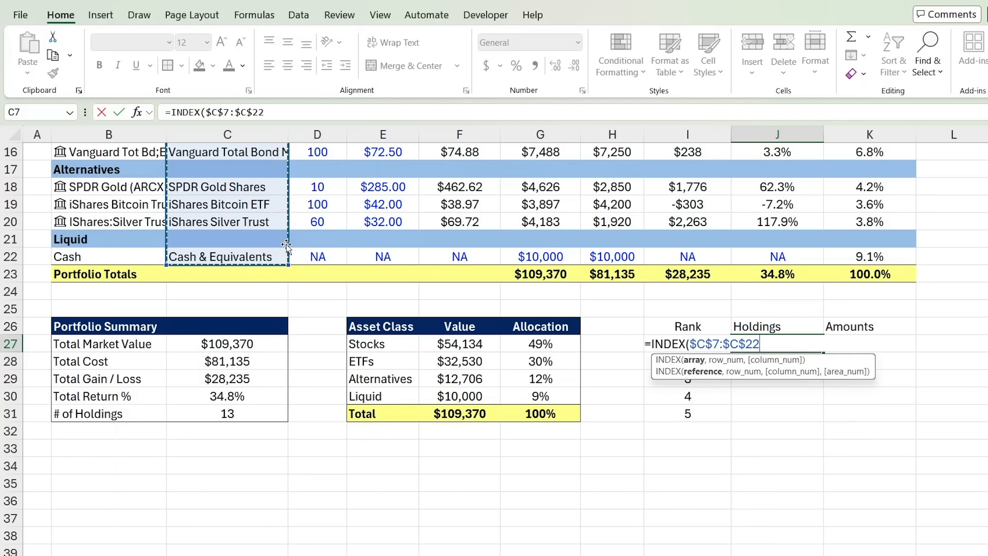
# - Nest MATCH as the INDEX row number, with LARGE($G$7:$G$22,I27) as its lookup value
pyautogui.write(',mat')
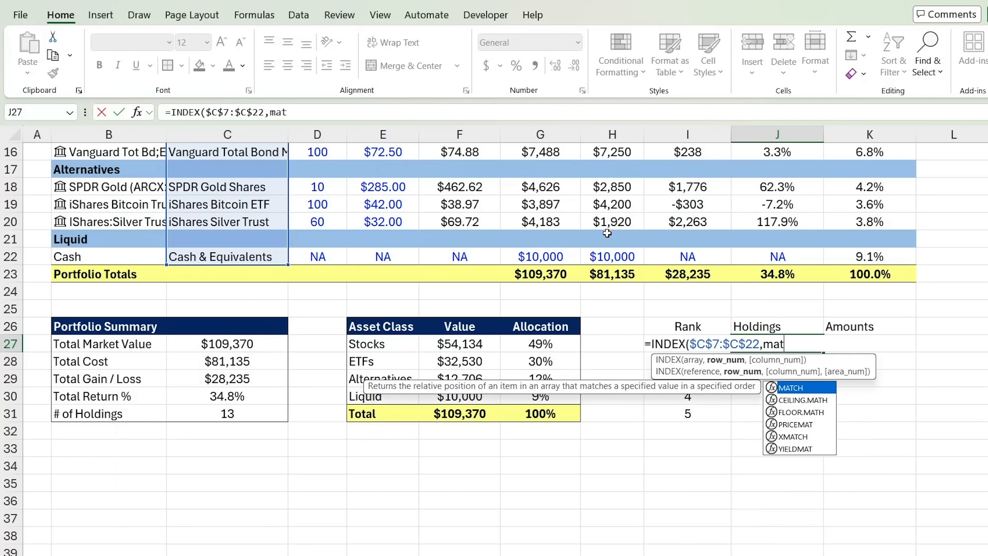
pyautogui.press('Tab')
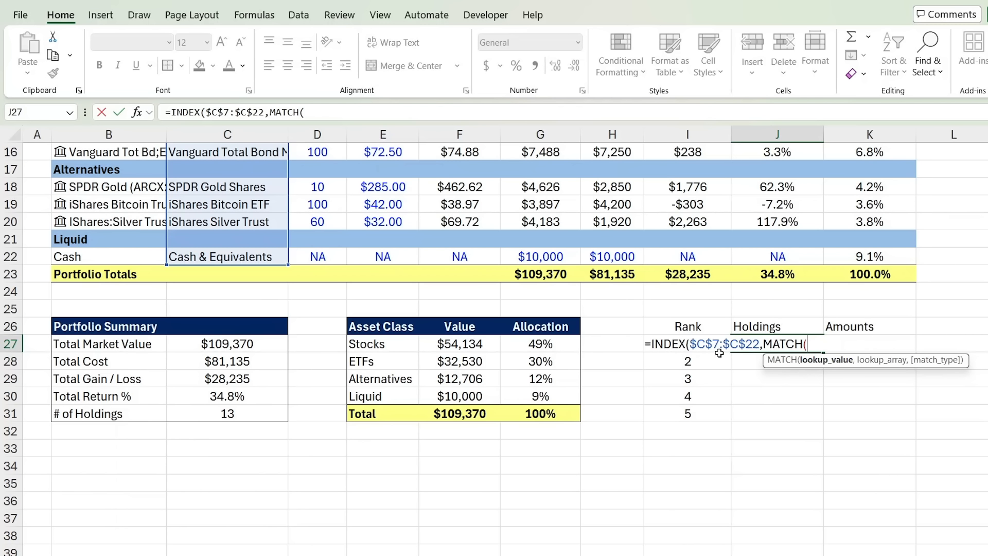
pyautogui.write('l')
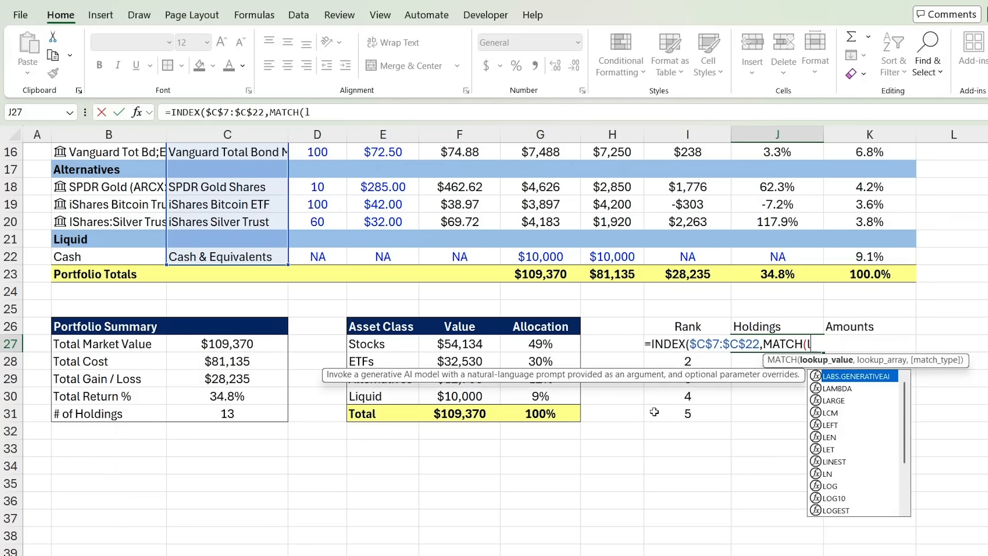
pyautogui.write('arge')
pyautogui.press('Tab')
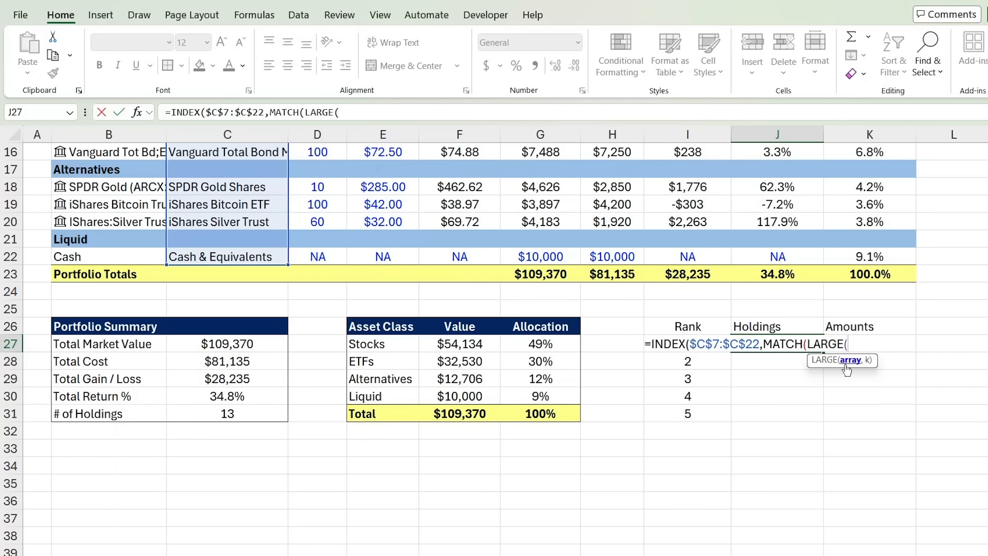
pyautogui.scroll(5, 633, 314)
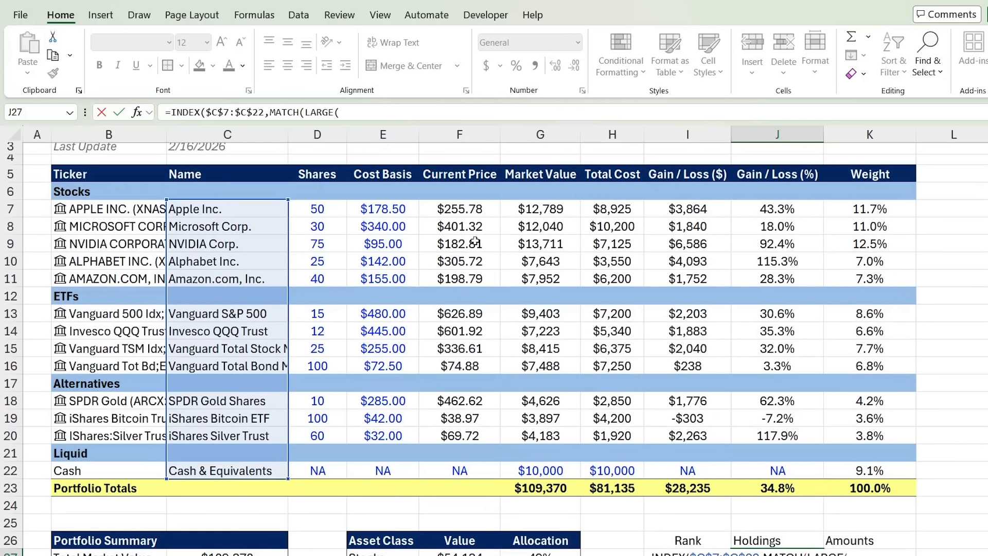
pyautogui.moveTo(556, 208); pyautogui.dragTo(564, 463)
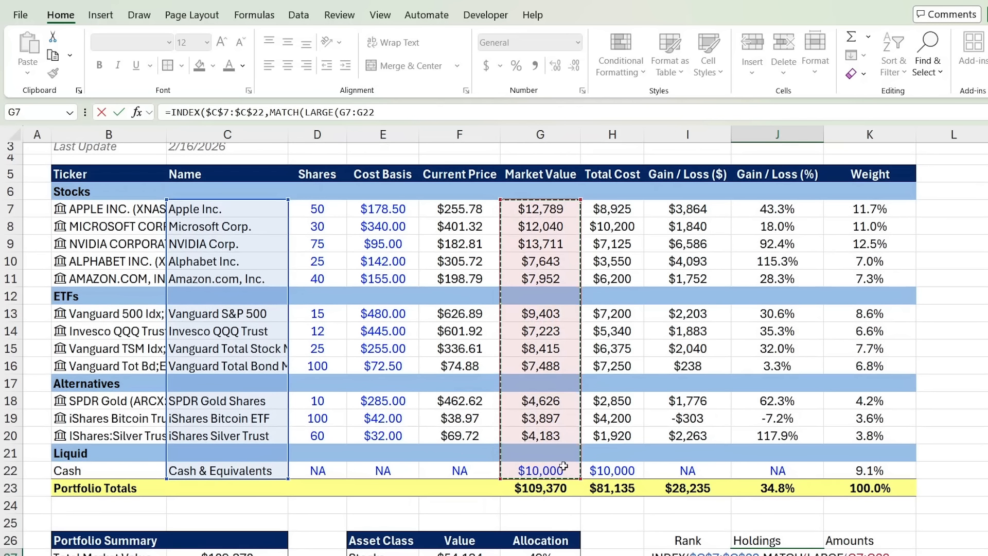
pyautogui.press('F4')
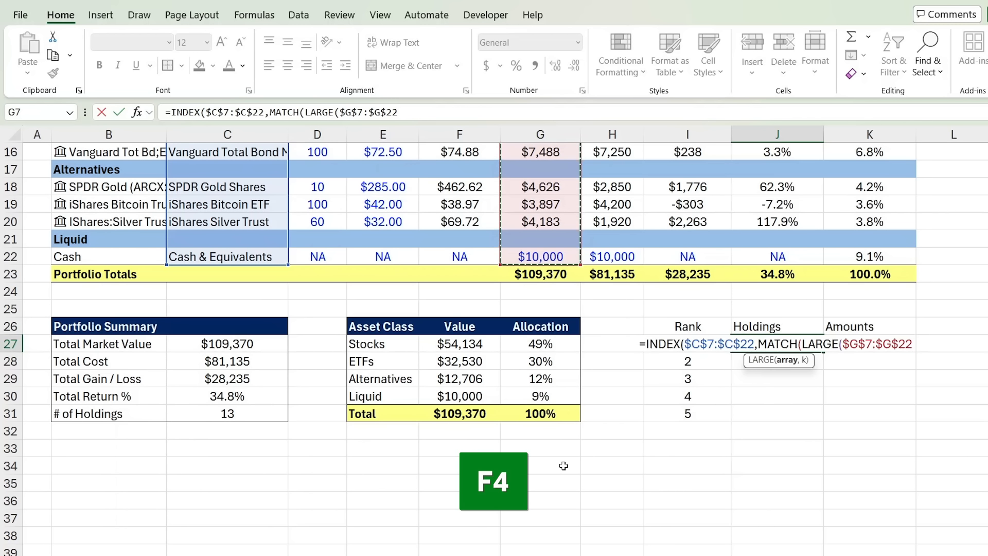
pyautogui.write(',')
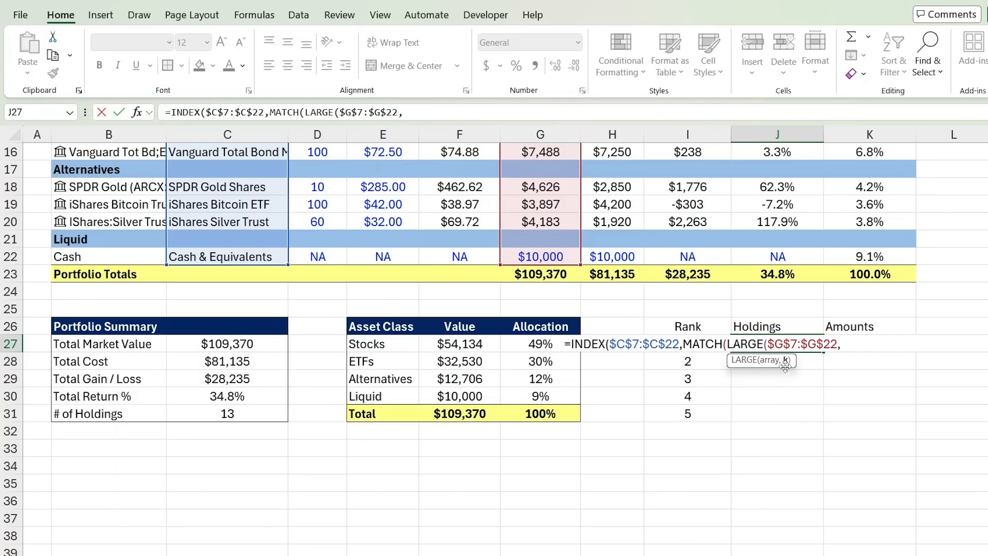
pyautogui.click(675, 319)
pyautogui.press('Down')
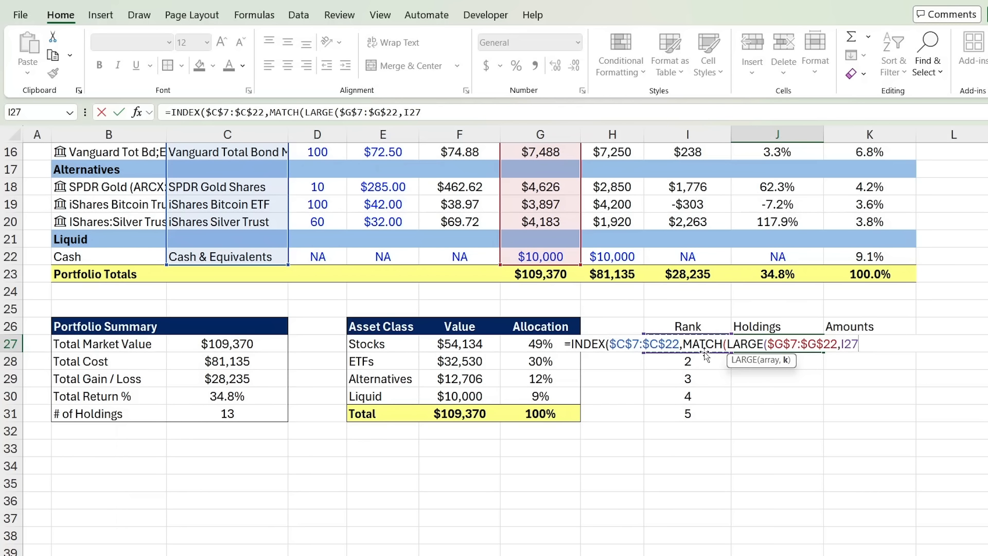
pyautogui.write('),')
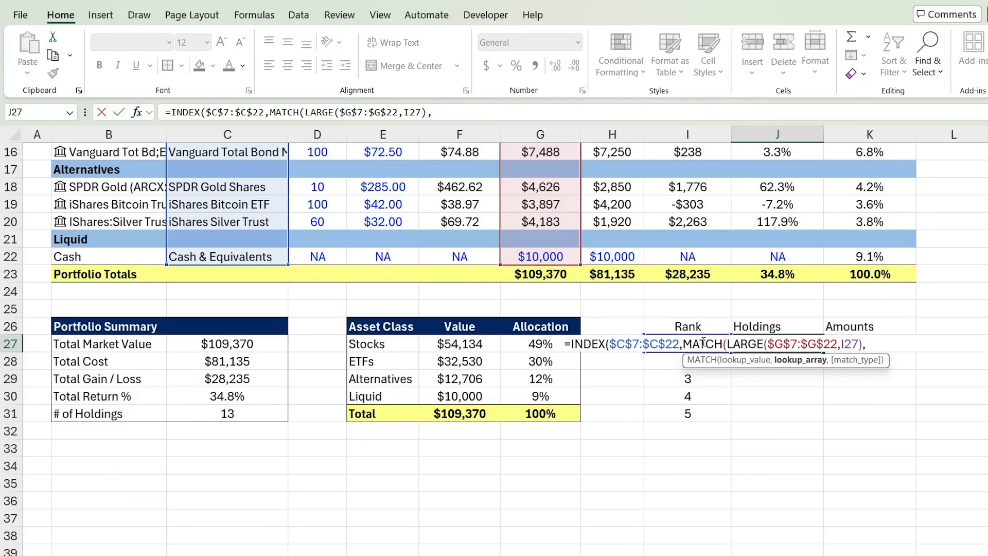
# - Complete the MATCH in J27 with $G$7:$G$22 as its absolute lookup array and match type 0, and commit the INDEX formula
pyautogui.scroll(5, 460, 258)
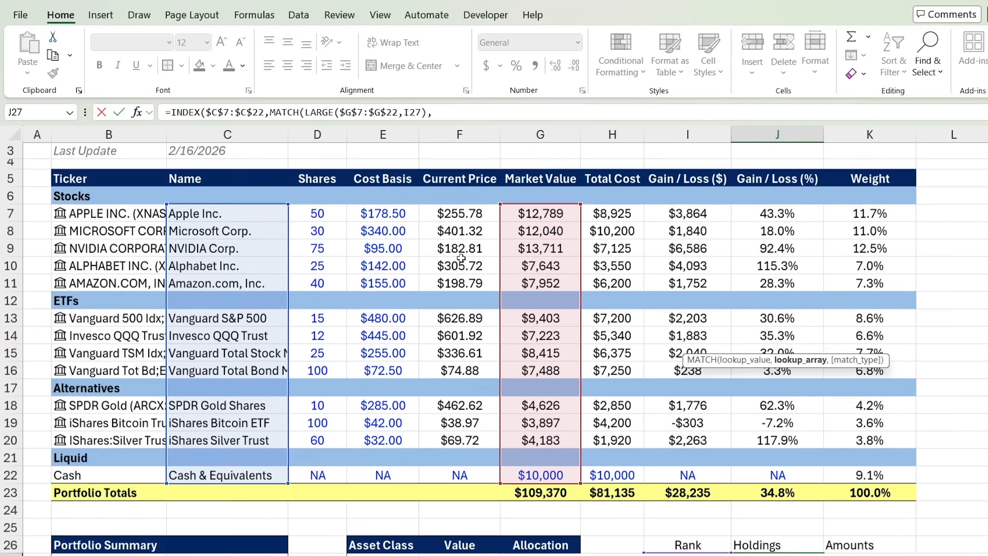
pyautogui.click(533, 213)
pyautogui.hotkey('shift', 'Down')
pyautogui.hotkey('shift', 'Down')
pyautogui.hotkey('shift', 'Down')
pyautogui.hotkey('shift', 'Down')
pyautogui.hotkey('shift', 'Down')
pyautogui.hotkey('shift', 'Down')
pyautogui.hotkey('shift', 'Down')
pyautogui.hotkey('shift', 'Down')
pyautogui.hotkey('shift', 'Down')
pyautogui.hotkey('shift', 'Down')
pyautogui.hotkey('shift', 'Down')
pyautogui.hotkey('shift', 'Down')
pyautogui.hotkey('shift', 'Down')
pyautogui.hotkey('shift', 'Down')
pyautogui.hotkey('shift', 'Down')
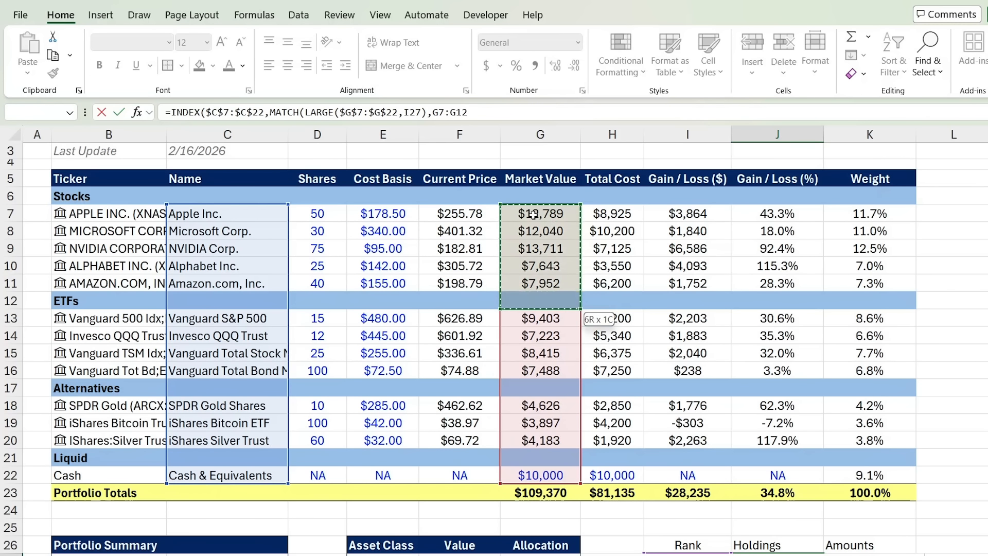
pyautogui.press('F4')
pyautogui.write(',')
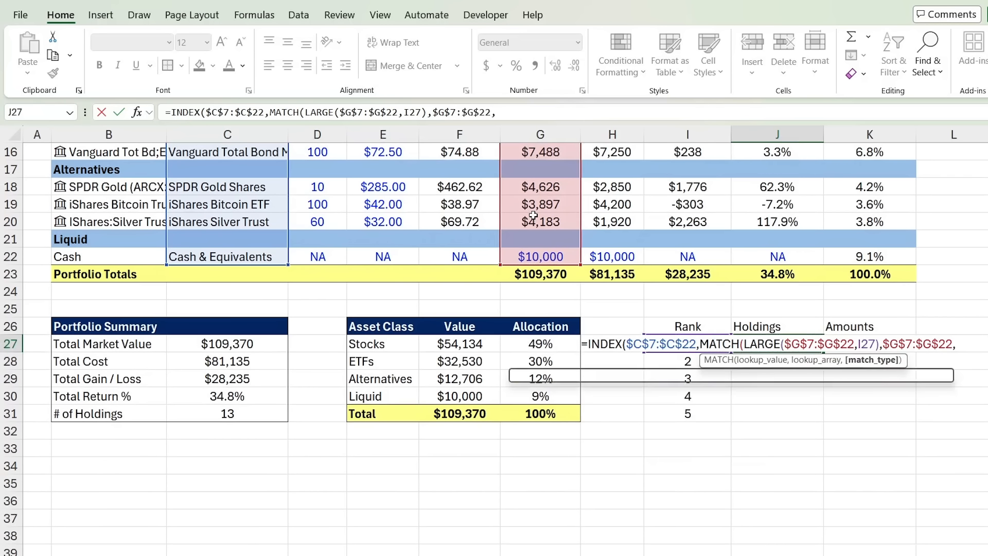
pyautogui.write('0')
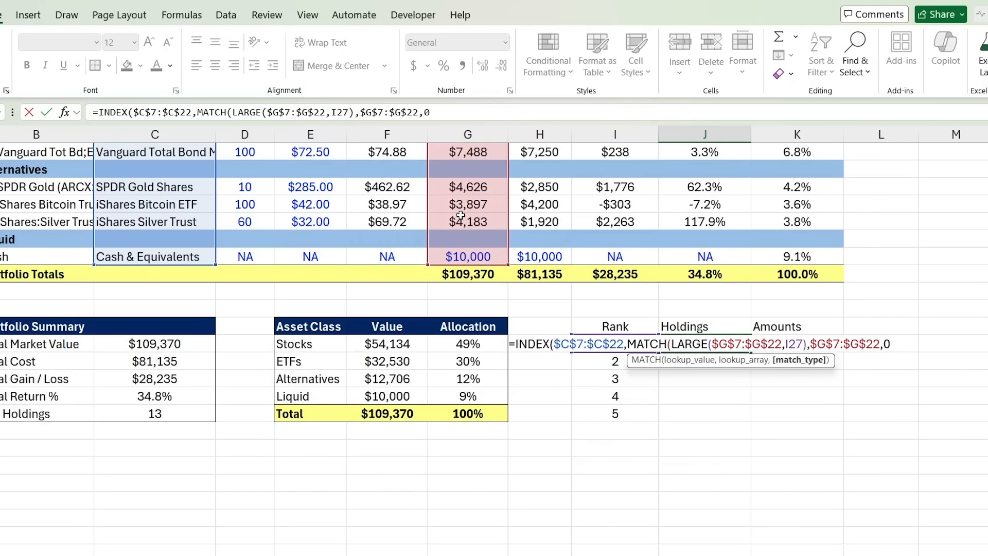
pyautogui.write(')')
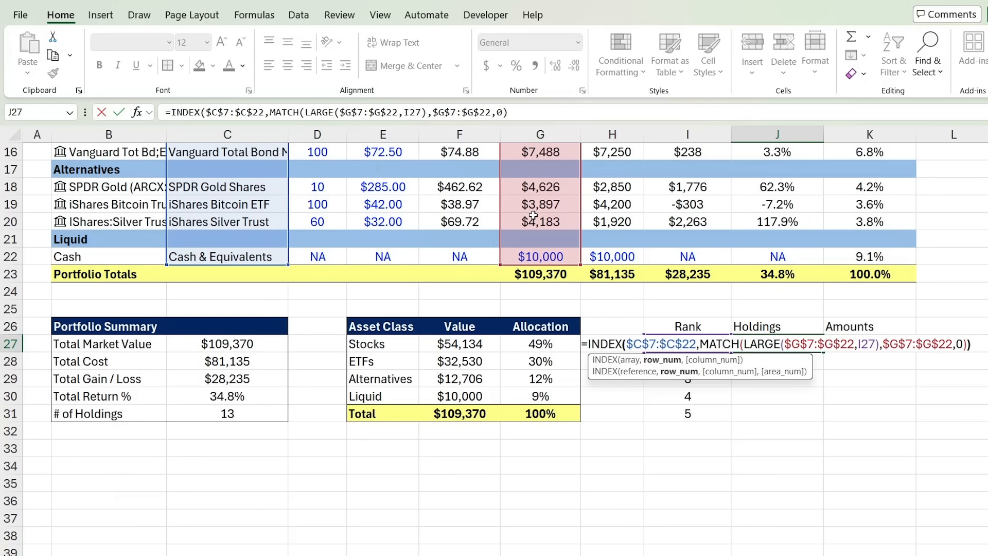
pyautogui.write(')')
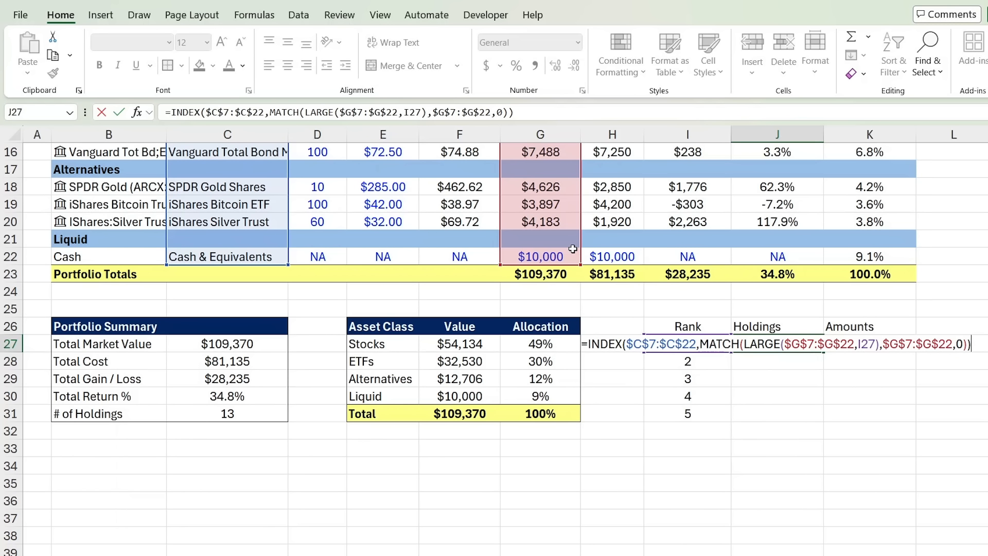
pyautogui.press('Return')
# - Fill the Holdings formula from J27 down to J31 and left-align the holding names
pyautogui.click(800, 340)
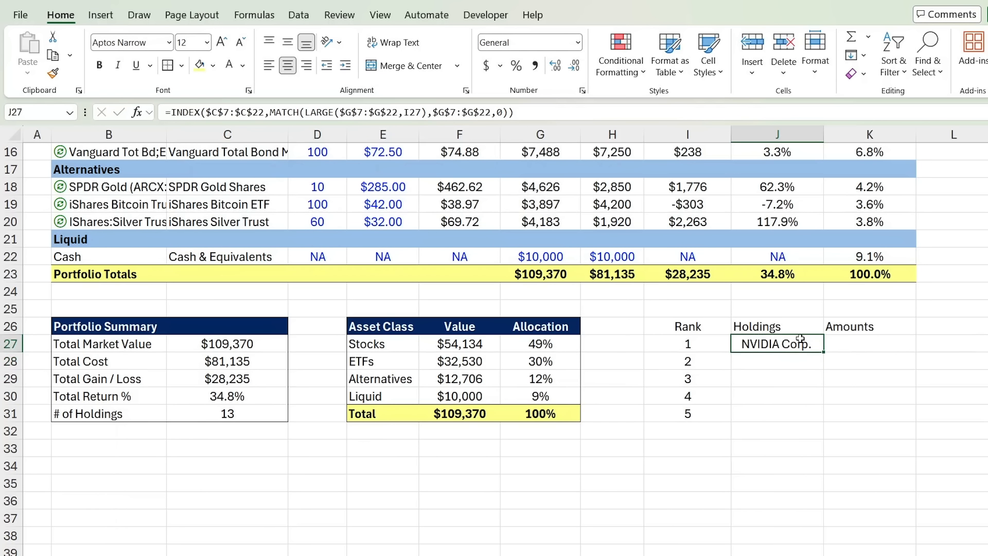
pyautogui.doubleClick(824, 351)
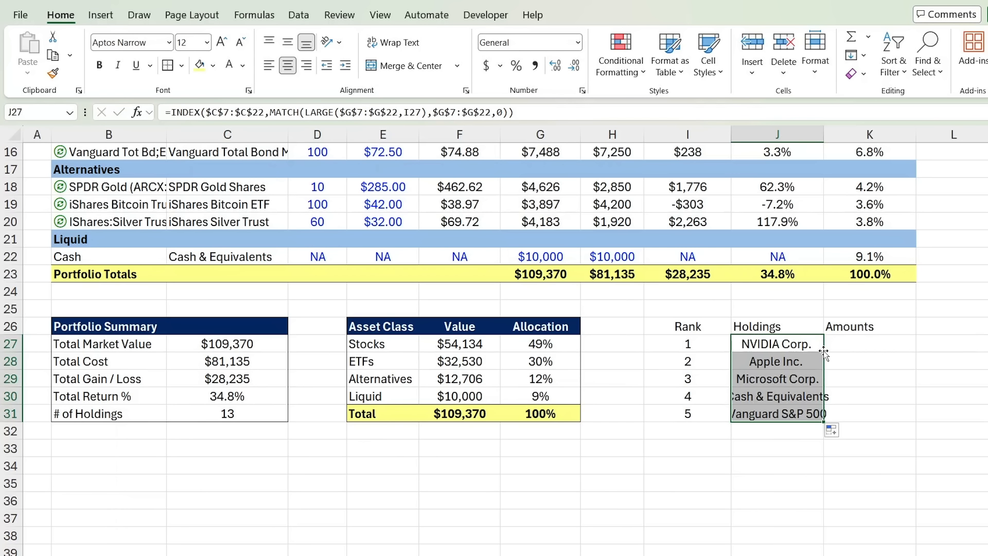
pyautogui.click(269, 66)
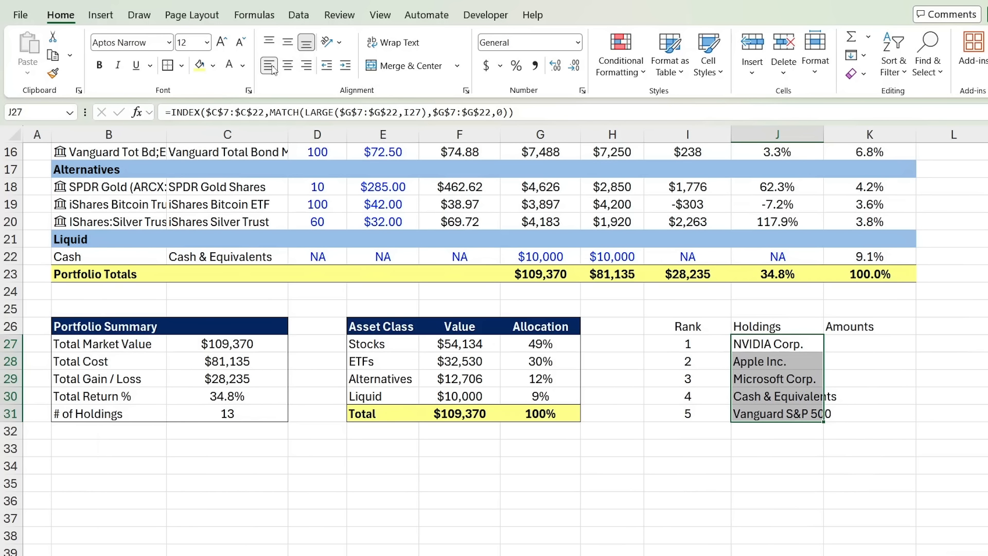
# - Enter =LARGE($G$7:$G$22,I27) in K27 under Amounts and fill it down to K31
pyautogui.press('Right')
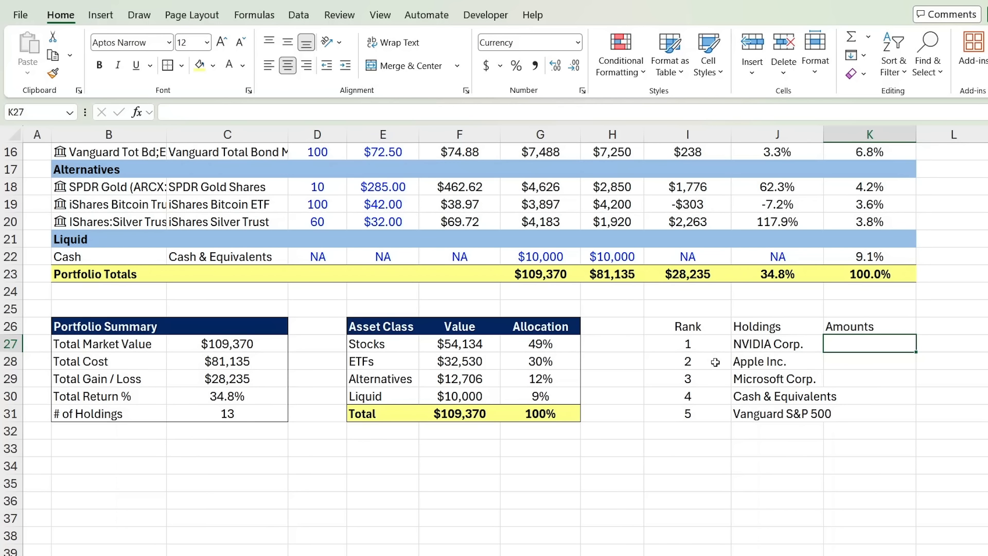
pyautogui.write('=')
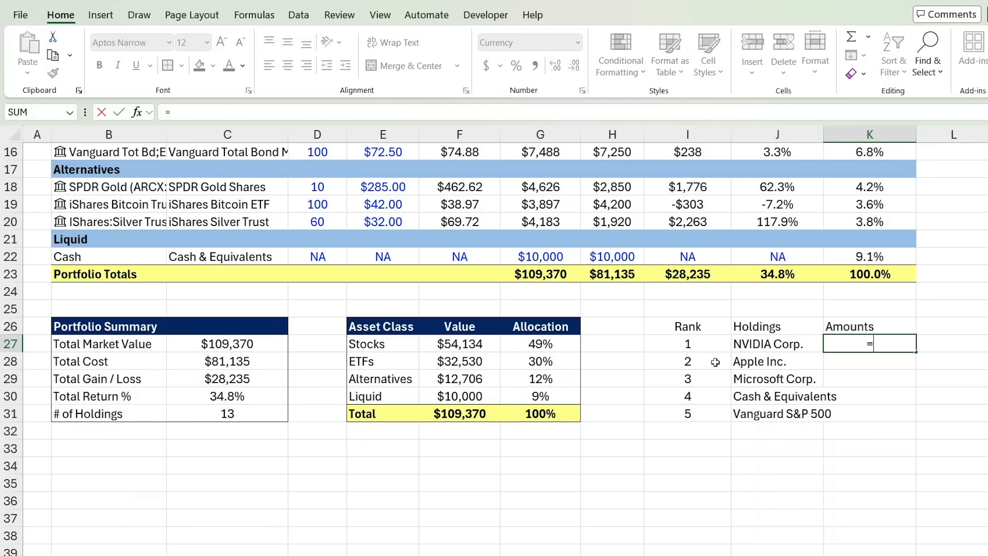
pyautogui.write('Large')
pyautogui.press('Tab')
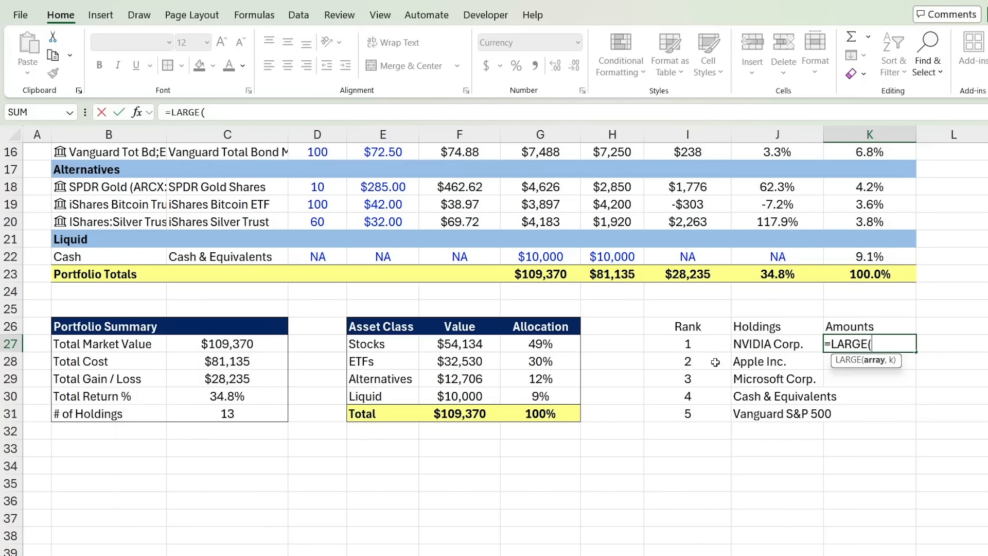
pyautogui.scroll(5, 512, 294)
pyautogui.click(552, 260)
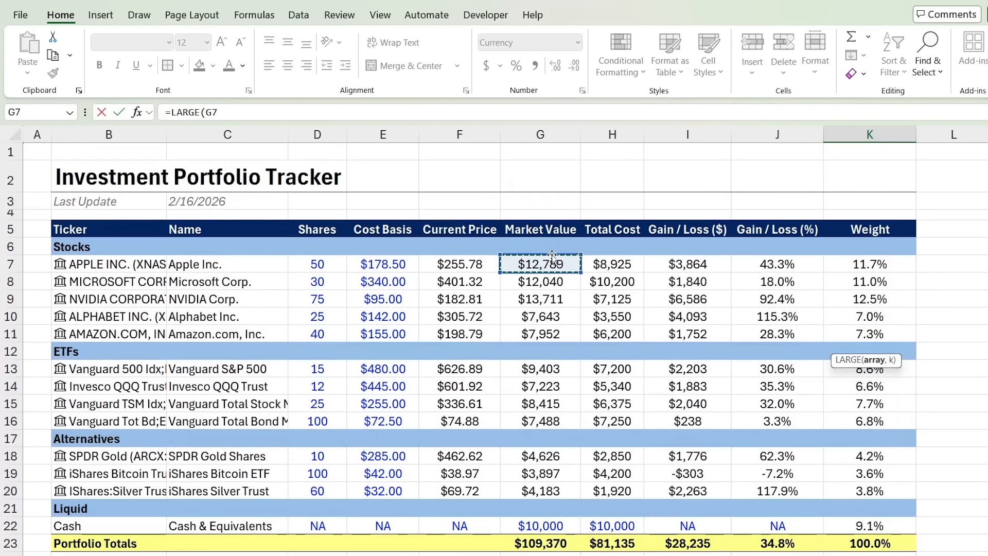
pyautogui.hotkey('shift', 'Down')
pyautogui.hotkey('shift', 'Down')
pyautogui.hotkey('shift', 'Down')
pyautogui.hotkey('shift', 'Down')
pyautogui.hotkey('shift', 'Down')
pyautogui.hotkey('shift', 'Down')
pyautogui.hotkey('shift', 'Down')
pyautogui.hotkey('shift', 'Down')
pyautogui.hotkey('shift', 'Down')
pyautogui.hotkey('shift', 'Down')
pyautogui.hotkey('shift', 'Down')
pyautogui.hotkey('shift', 'Down')
pyautogui.hotkey('shift', 'Down')
pyautogui.hotkey('shift', 'Down')
pyautogui.hotkey('shift', 'Down')
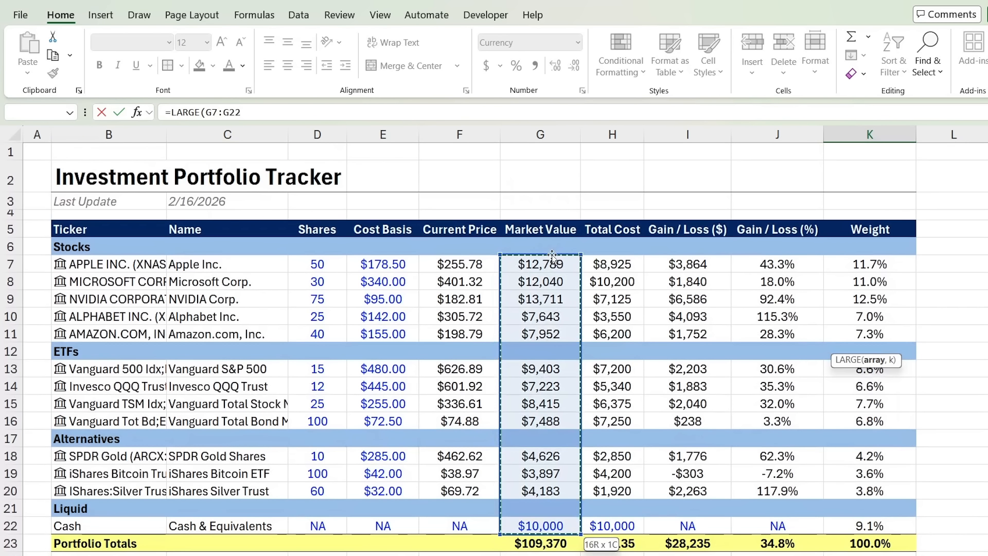
pyautogui.press('F4')
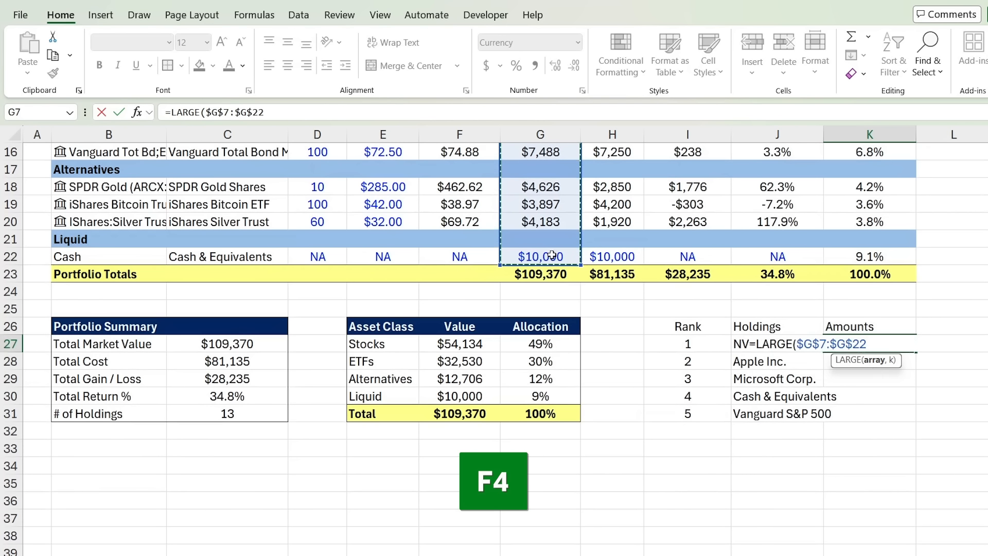
pyautogui.write(',')
pyautogui.click(687, 344)
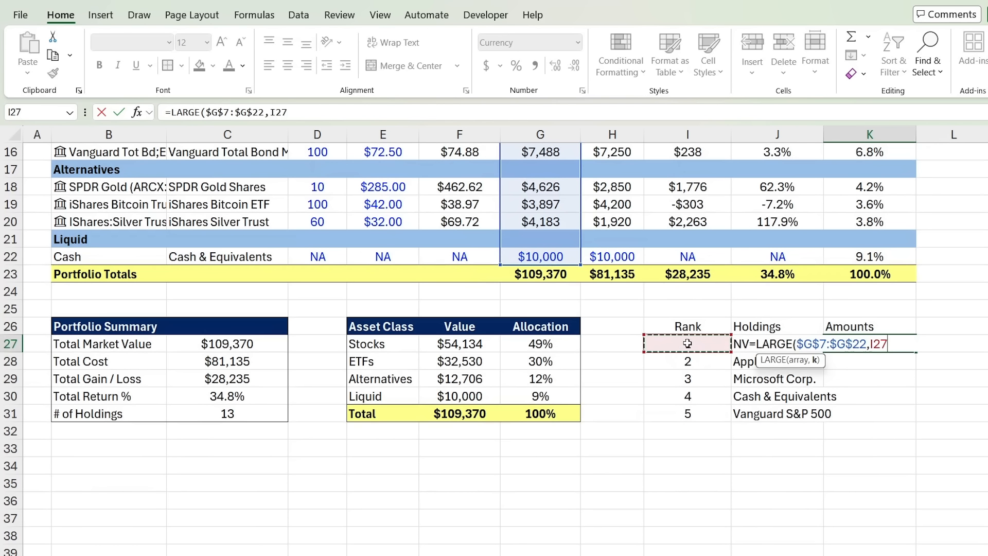
pyautogui.hotkey('ctrl', 'Return')
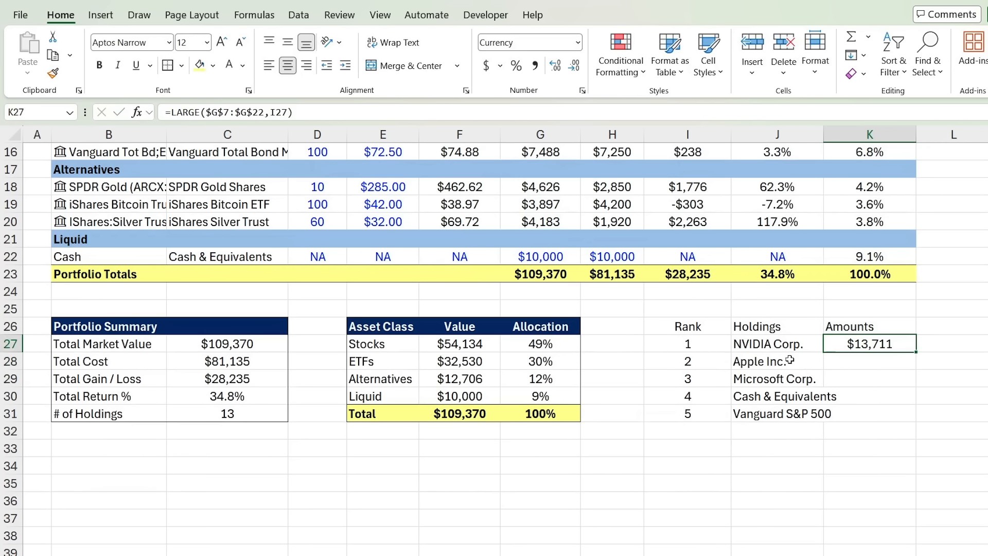
pyautogui.doubleClick(916, 353)
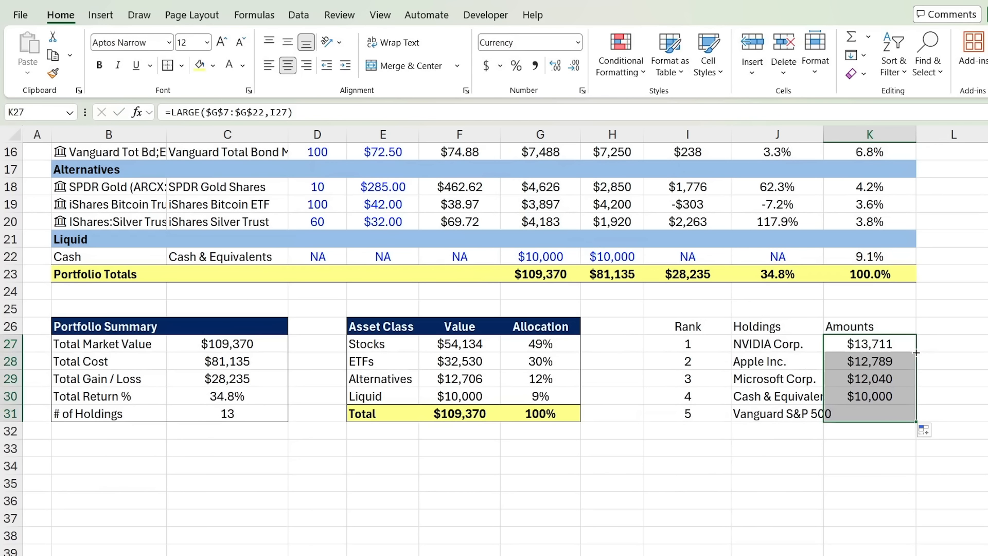
pyautogui.hotkey('ctrl', 'Down')
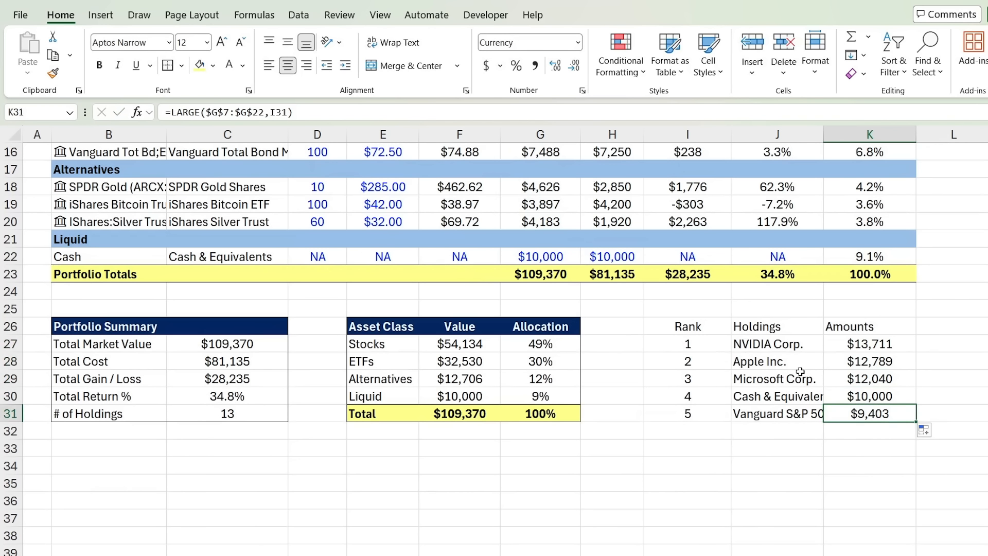
# - Check the rank 1 amount in K27 against NVIDIA's market value in G9 of the holdings table
pyautogui.click(852, 345)
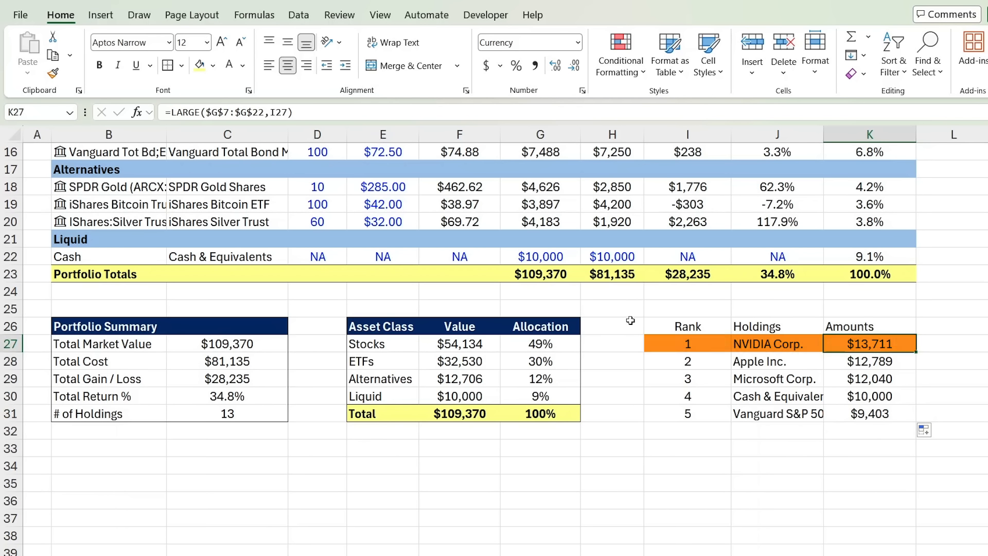
pyautogui.scroll(3, 630, 320)
pyautogui.scroll(2, 631, 320)
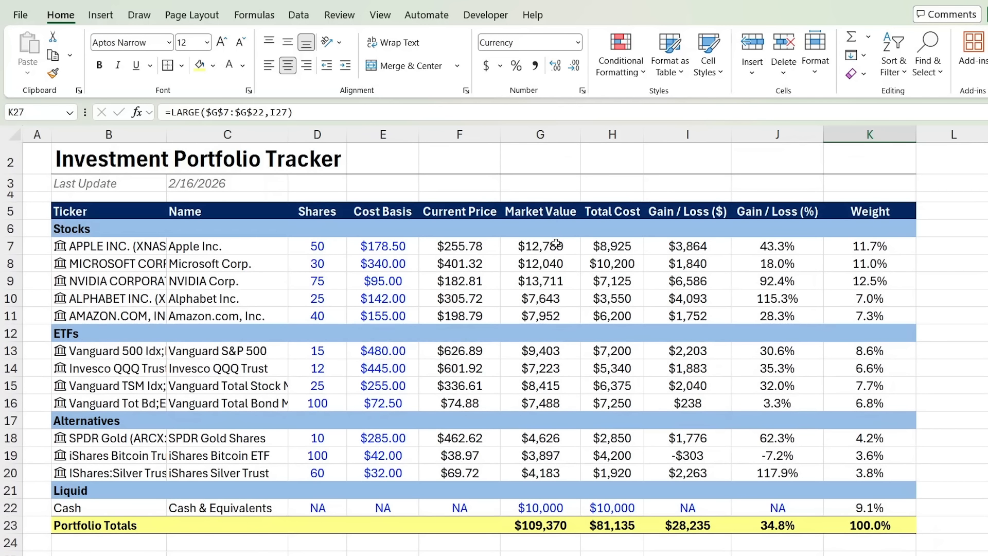
pyautogui.click(543, 262)
pyautogui.click(545, 280)
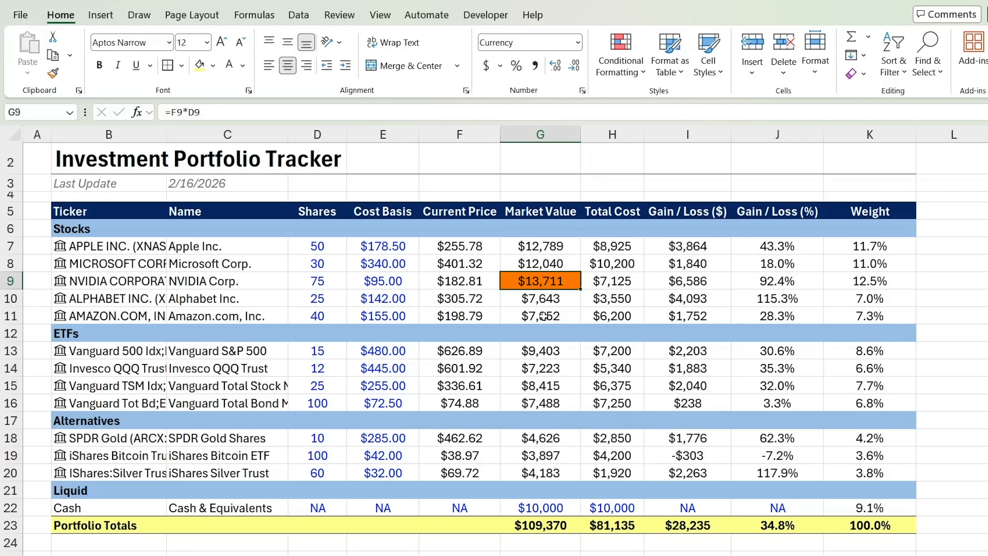
pyautogui.scroll(-5, 775, 329)
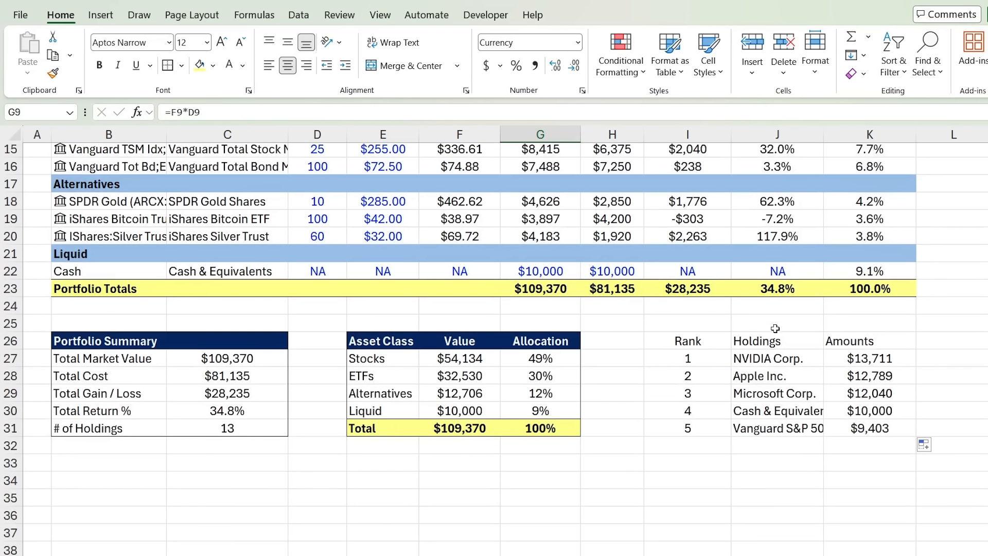
# - Format the top holdings table I26:K31 with a navy header in bold white text and an outline border
pyautogui.click(721, 340)
pyautogui.moveTo(688, 340); pyautogui.dragTo(870, 340)
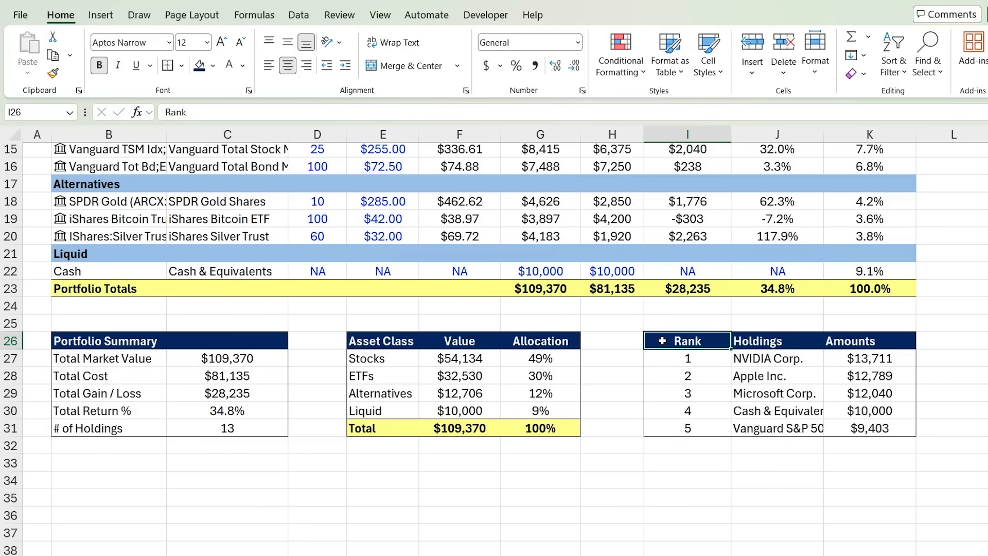
pyautogui.click(818, 341)
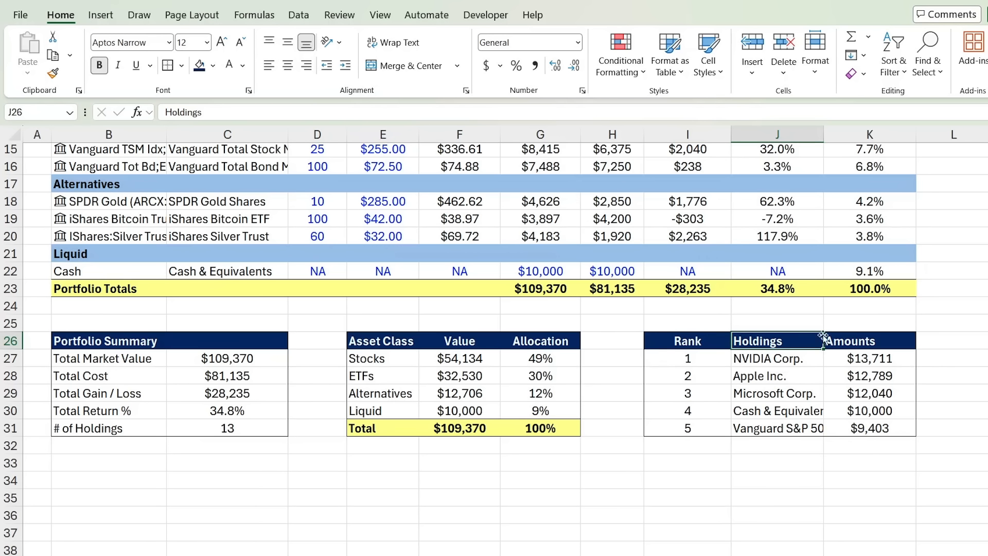
pyautogui.press('Down')
pyautogui.press('Down')
pyautogui.press('Down')
pyautogui.press('Up')
pyautogui.press('Up')
pyautogui.press('Up')
pyautogui.press('Down')
pyautogui.press('Down')
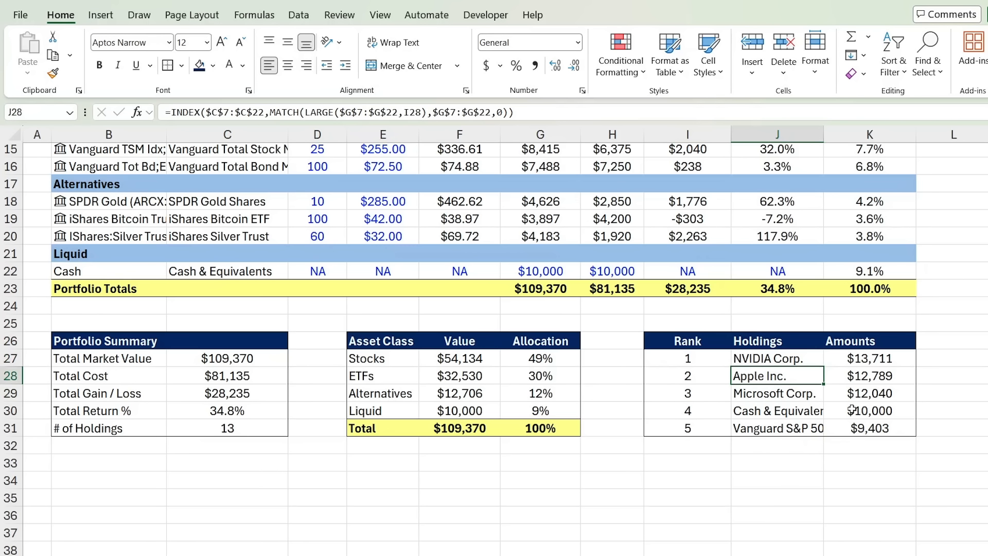
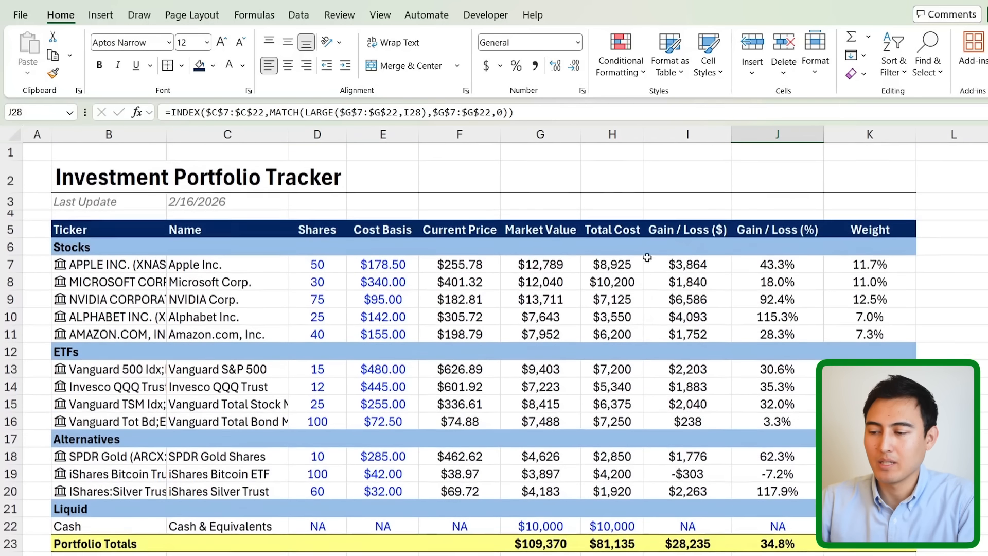
# - Apply green gradient-fill data bars to the Gain / Loss ($) values in I7:I20
pyautogui.click(677, 249)
pyautogui.press('Down')
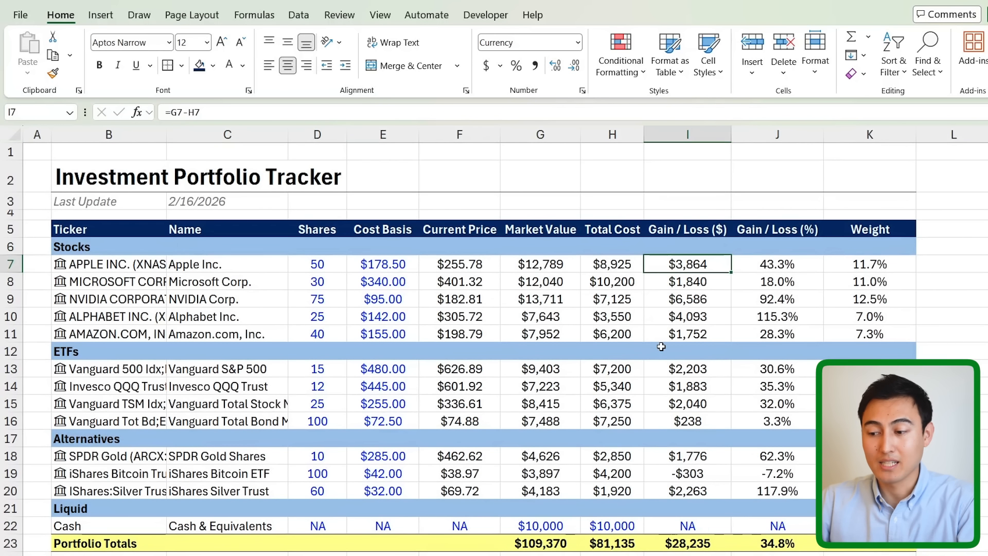
pyautogui.hotkey('shift', 'Down')
pyautogui.hotkey('shift', 'Down')
pyautogui.hotkey('shift', 'Down')
pyautogui.hotkey('shift', 'Down')
pyautogui.hotkey('shift', 'Down')
pyautogui.hotkey('shift', 'Down')
pyautogui.hotkey('shift', 'Down')
pyautogui.hotkey('shift', 'Down')
pyautogui.hotkey('shift', 'Down')
pyautogui.hotkey('shift', 'Down')
pyautogui.hotkey('shift', 'Down')
pyautogui.hotkey('shift', 'Down')
pyautogui.hotkey('shift', 'Down')
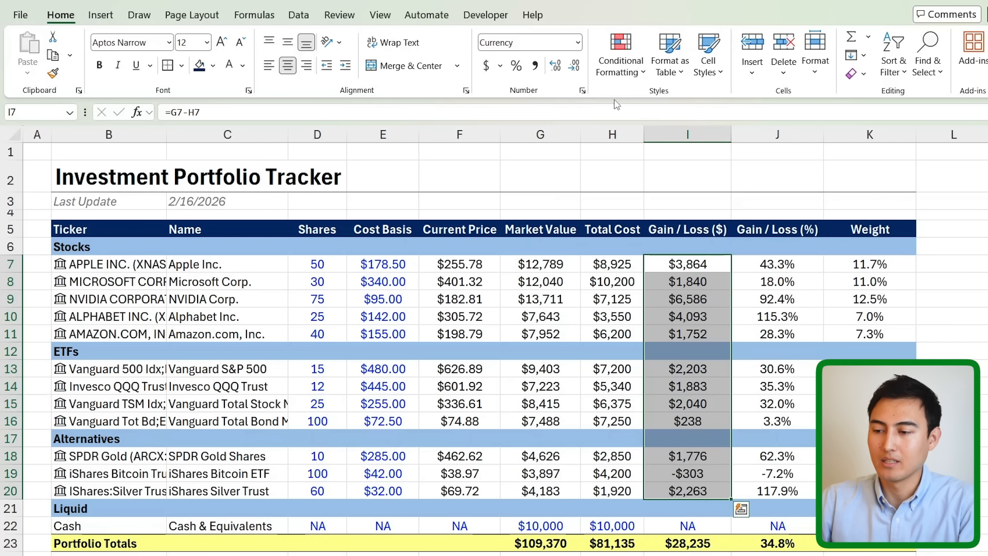
pyautogui.click(621, 73)
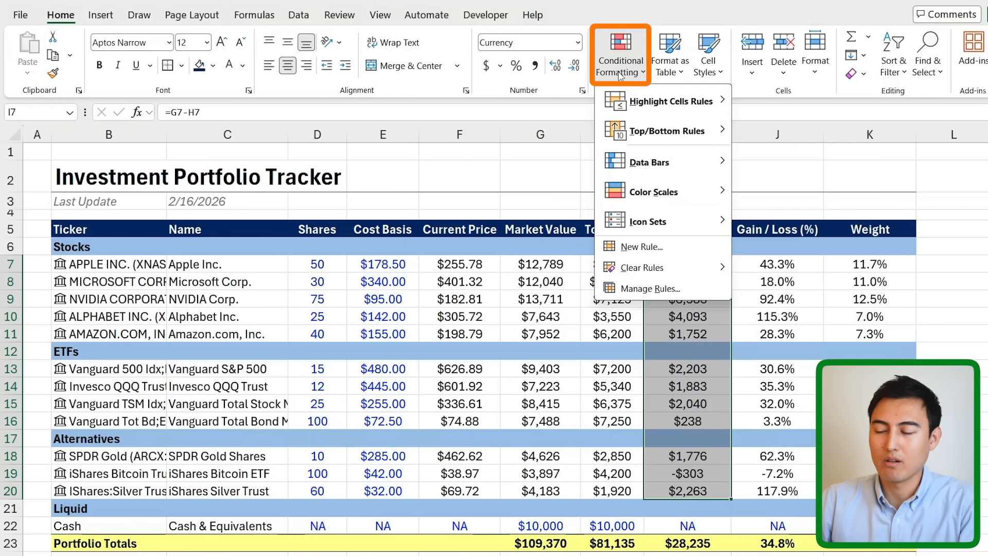
pyautogui.moveTo(715, 161)
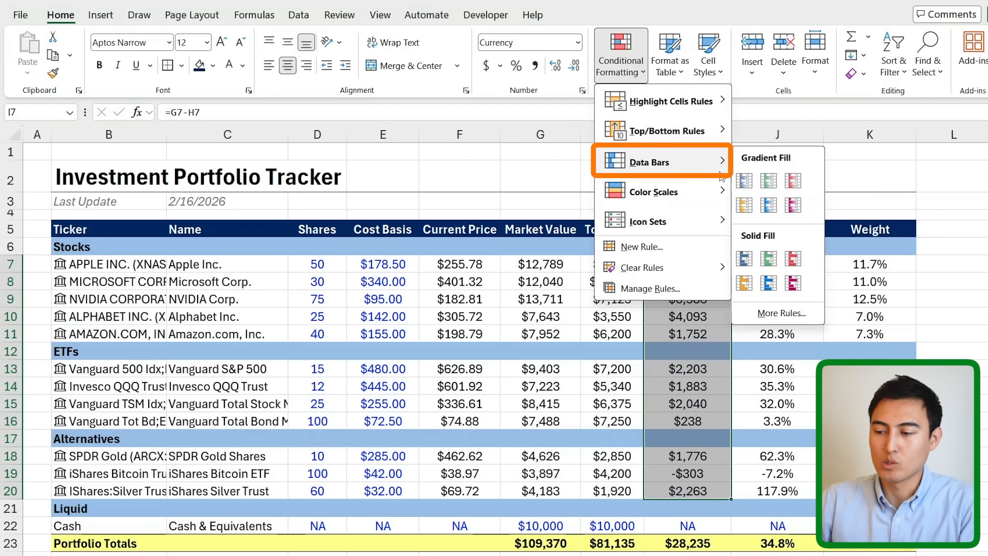
pyautogui.click(768, 181)
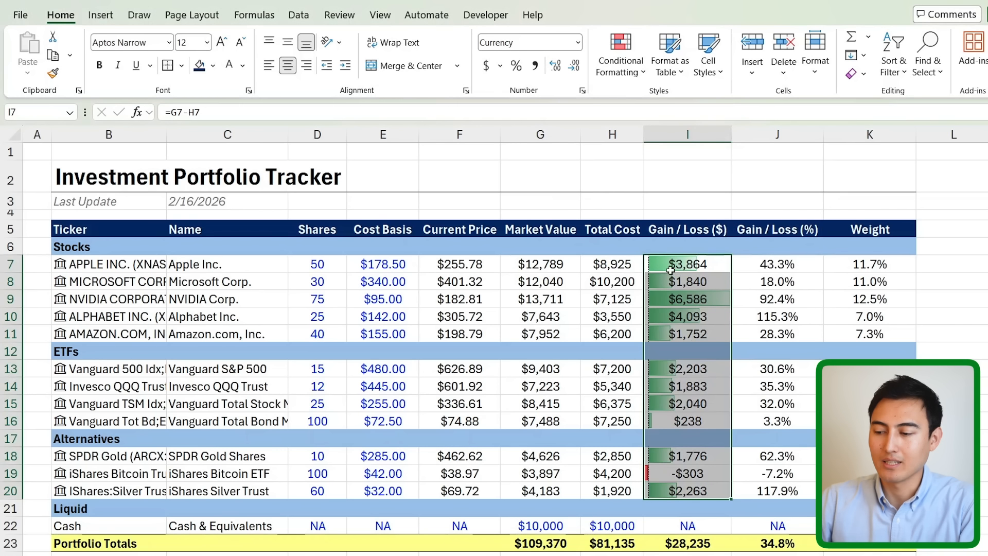
pyautogui.press('Right')
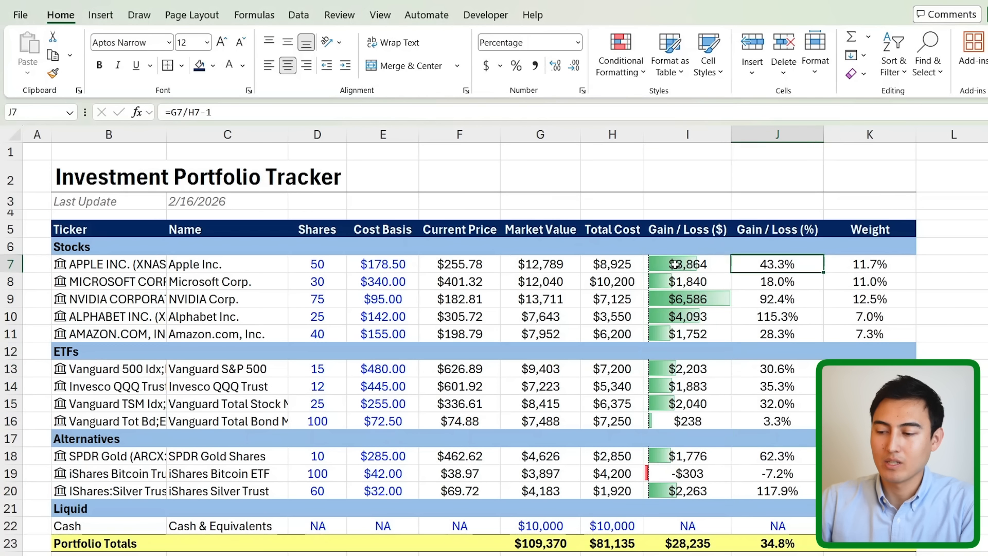
pyautogui.click(681, 299)
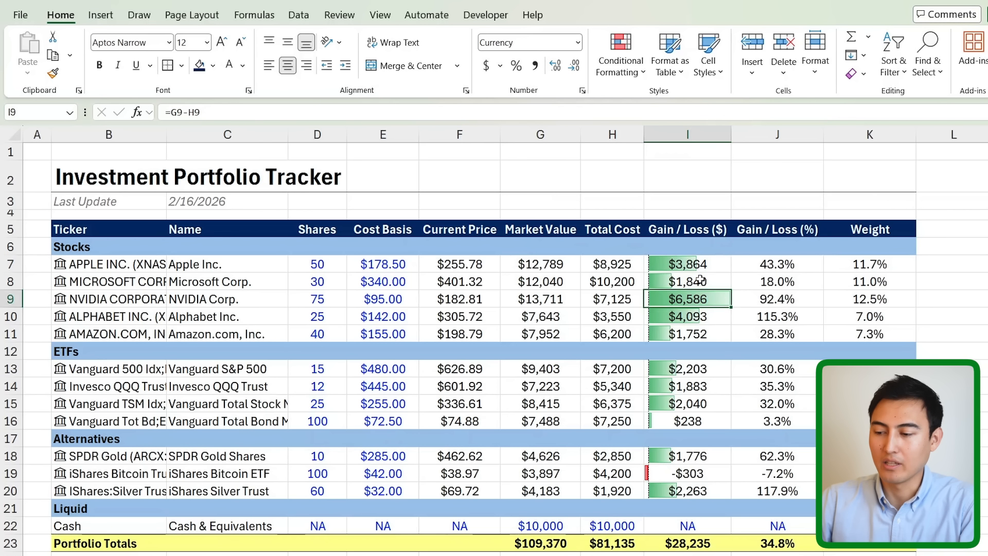
pyautogui.click(659, 470)
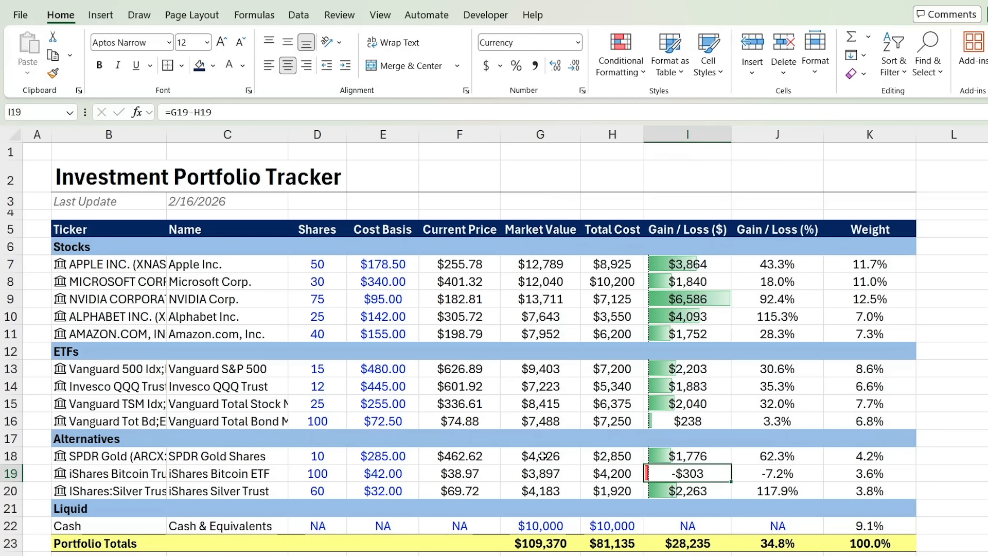
# - Apply orange gradient-fill data bars to the Gain / Loss (%) values in J7:J20
pyautogui.click(776, 267)
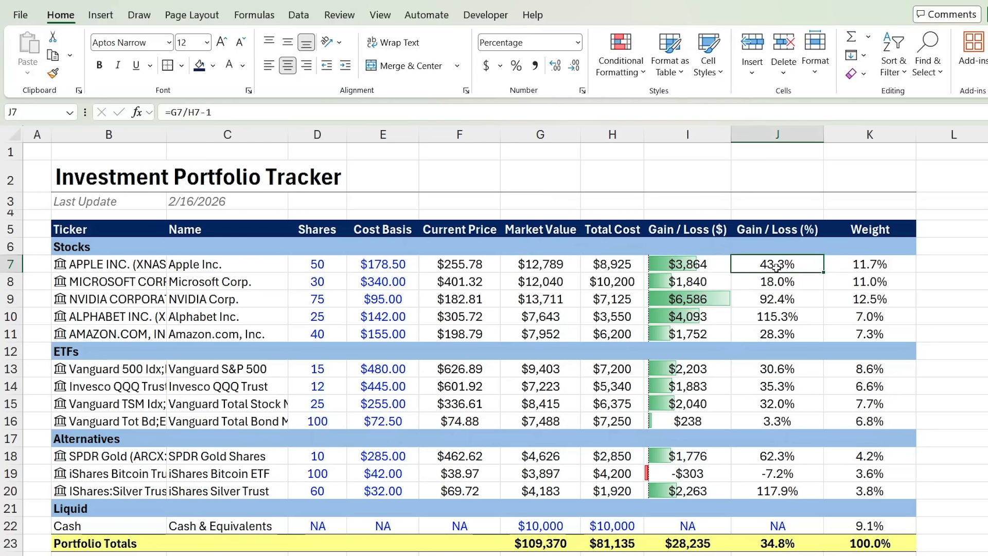
pyautogui.hotkey('shift', 'Down')
pyautogui.hotkey('shift', 'Down')
pyautogui.hotkey('shift', 'Down')
pyautogui.hotkey('shift', 'Down')
pyautogui.hotkey('shift', 'Down')
pyautogui.hotkey('shift', 'Down')
pyautogui.hotkey('shift', 'Down')
pyautogui.hotkey('shift', 'Down')
pyautogui.hotkey('shift', 'Down')
pyautogui.hotkey('shift', 'Down')
pyautogui.hotkey('shift', 'Down')
pyautogui.hotkey('shift', 'Down')
pyautogui.hotkey('shift', 'Down')
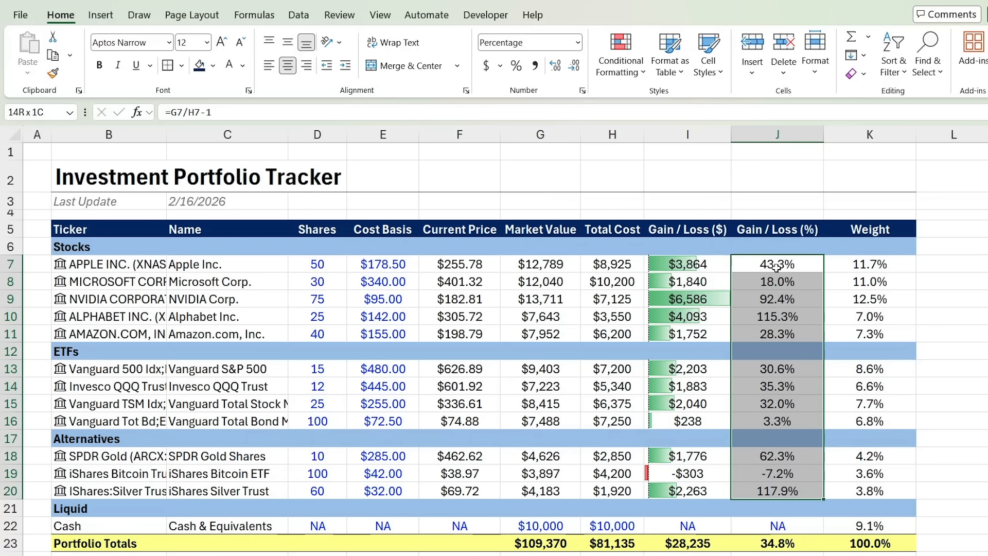
pyautogui.click(621, 57)
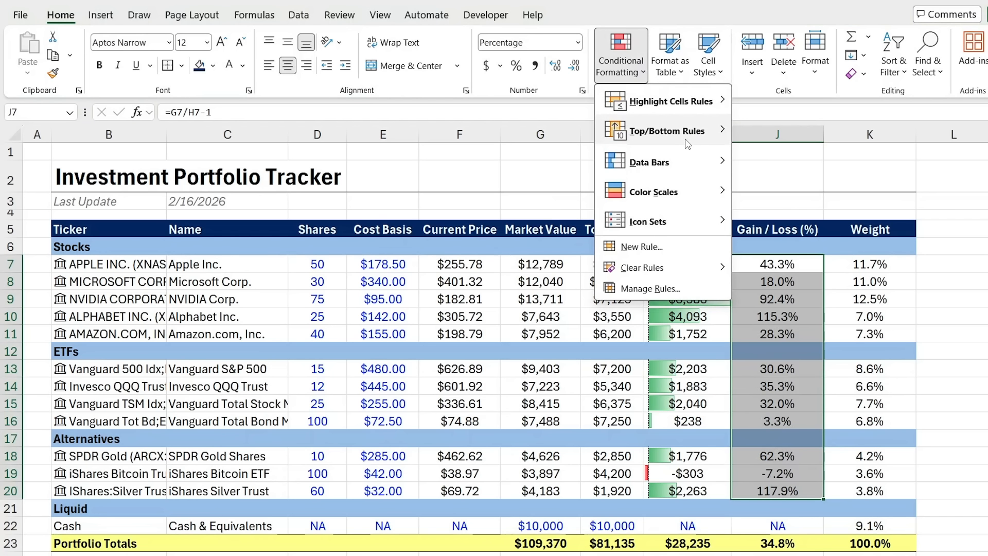
pyautogui.moveTo(701, 169)
pyautogui.click(744, 204)
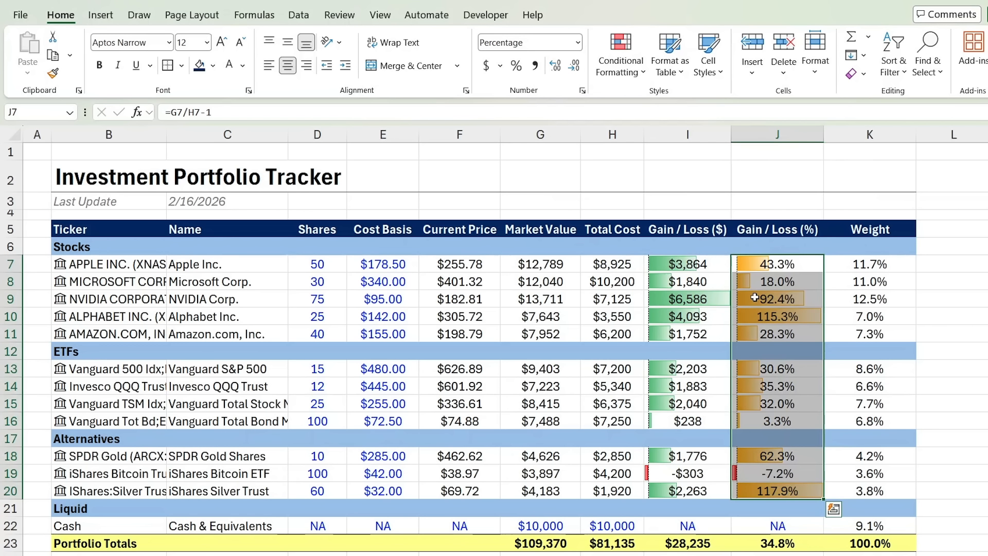
# - Compare NVIDIA's dollar and percentage gains in row 9 with the iShares Silver Trust's percentage gain in J20
pyautogui.click(686, 327)
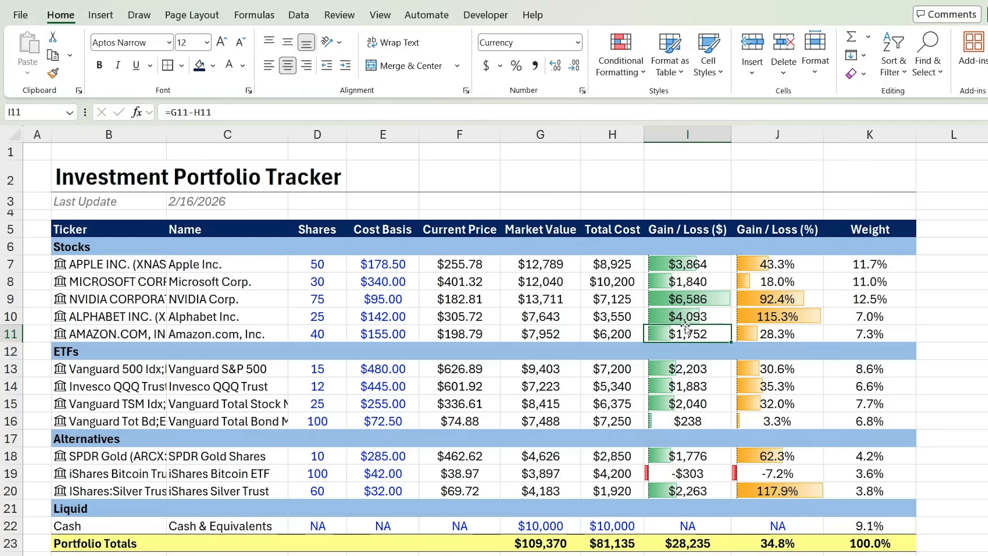
pyautogui.click(680, 301)
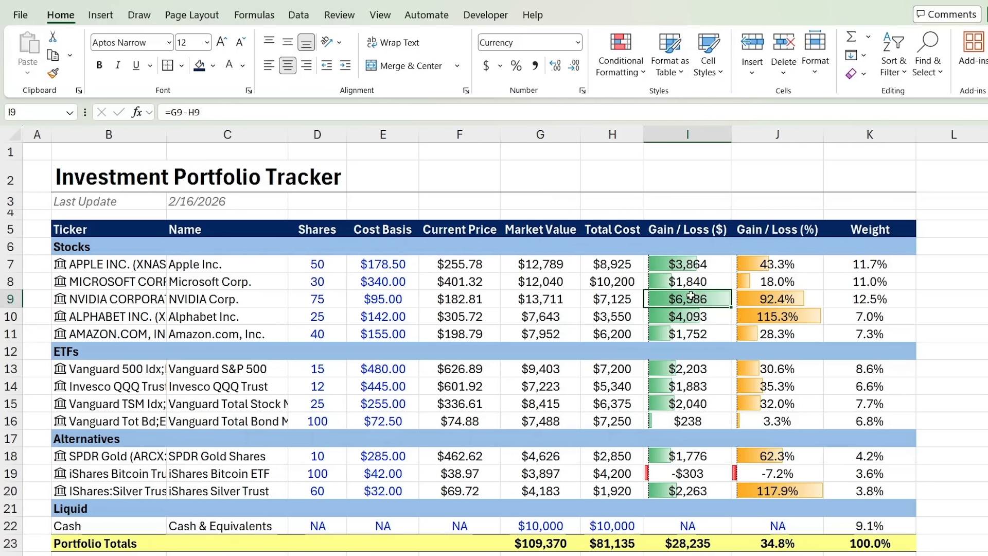
pyautogui.press('Right')
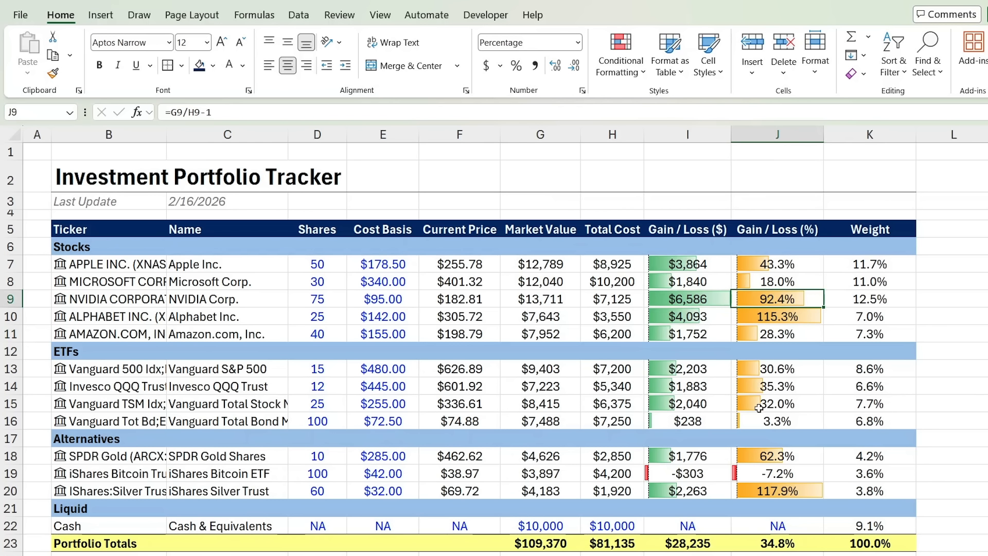
pyautogui.click(767, 493)
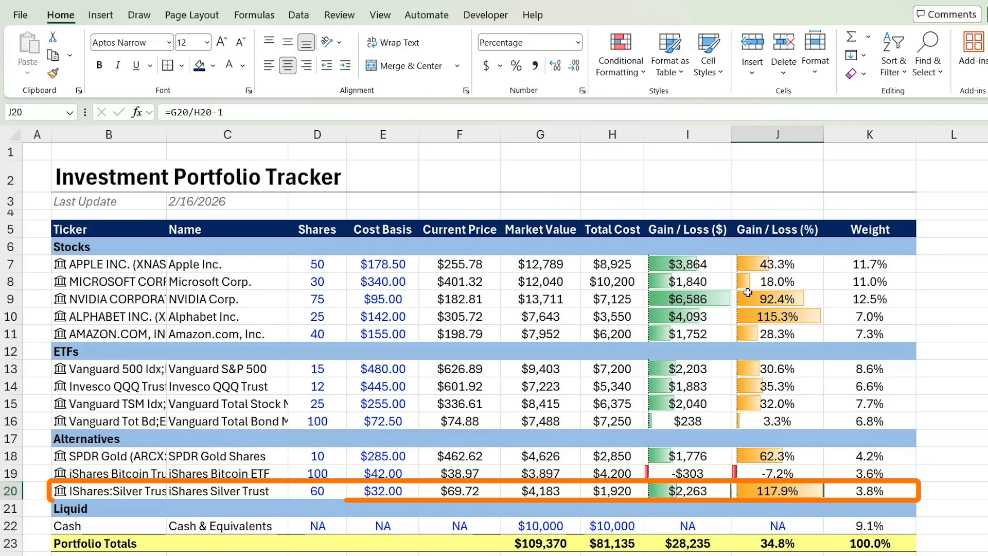
# - Hide the worksheet gridlines
pyautogui.click(520, 282)
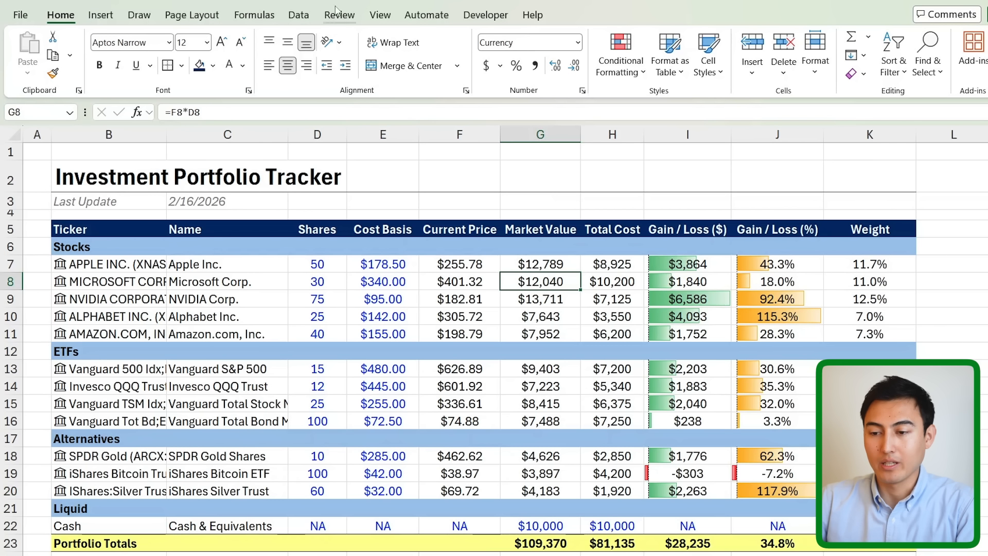
pyautogui.click(381, 16)
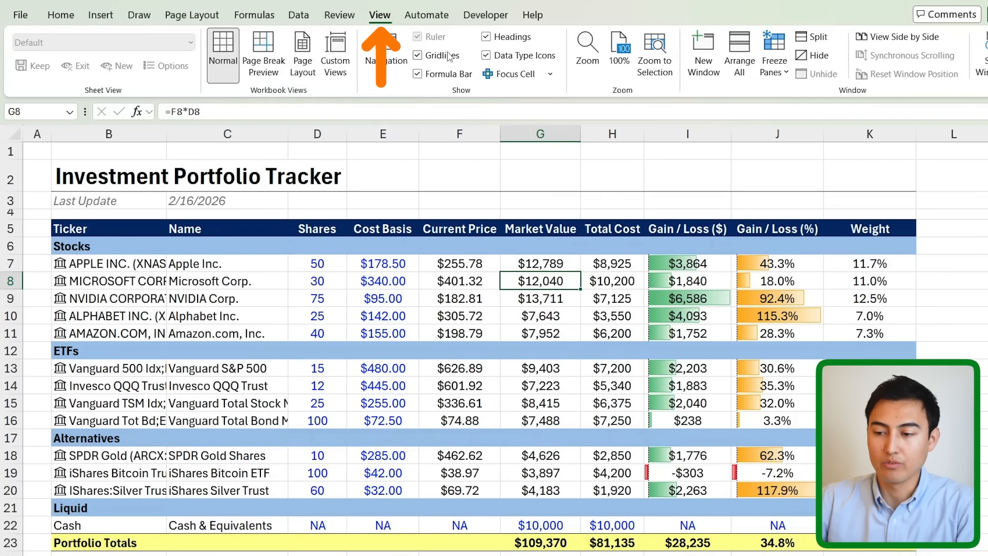
pyautogui.click(418, 55)
# - Fill the Microsoft row B8:K8 with light gray to start banding alternate holdings rows
pyautogui.press('Left')
pyautogui.press('Left')
pyautogui.press('Left')
pyautogui.press('Left')
pyautogui.press('Left')
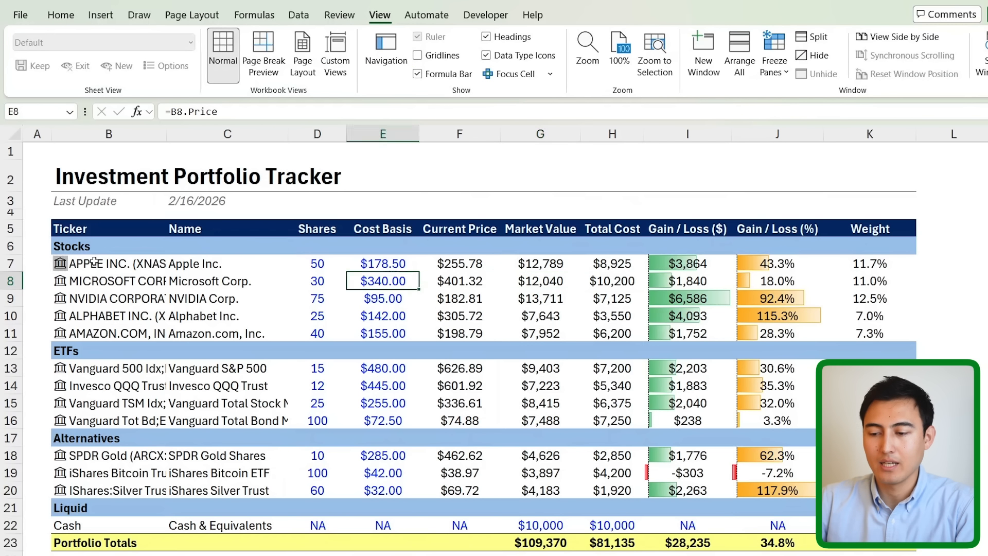
pyautogui.hotkey('shift', 'Right')
pyautogui.hotkey('shift', 'Right')
pyautogui.hotkey('shift', 'Right')
pyautogui.hotkey('shift', 'Right')
pyautogui.hotkey('shift', 'Right')
pyautogui.hotkey('shift', 'Right')
pyautogui.hotkey('shift', 'Right')
pyautogui.hotkey('shift', 'Right')
pyautogui.hotkey('shift', 'Right')
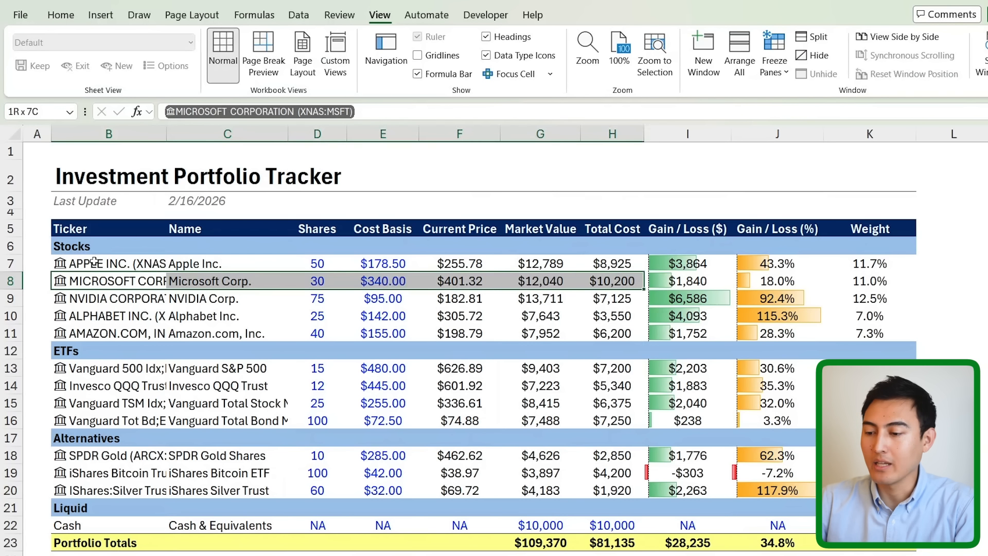
pyautogui.click(60, 15)
pyautogui.click(214, 65)
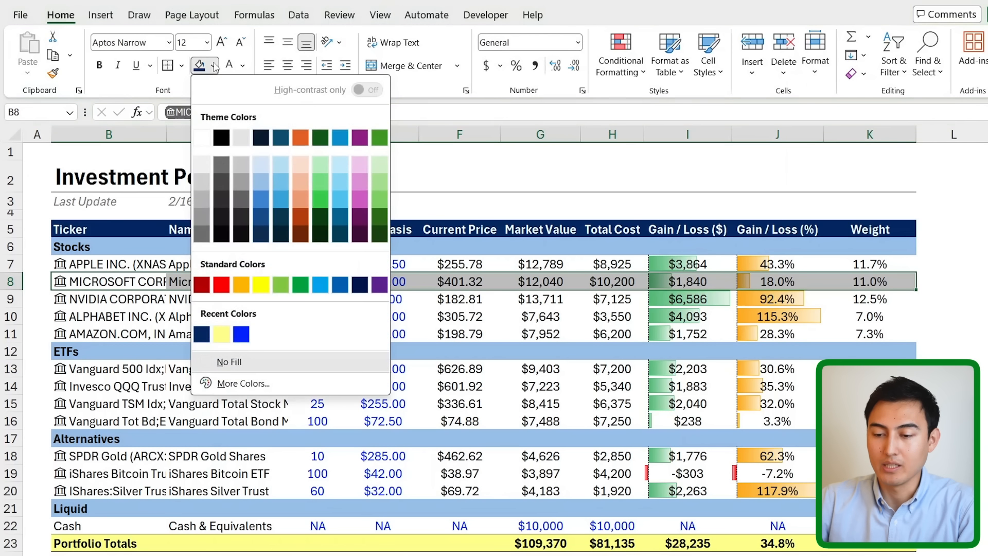
pyautogui.click(202, 165)
# - Fill the Alphabet row B10:K10 with the same light gray as the Microsoft row
pyautogui.press('Down')
pyautogui.press('Down')
pyautogui.hotkey('shift', 'Right')
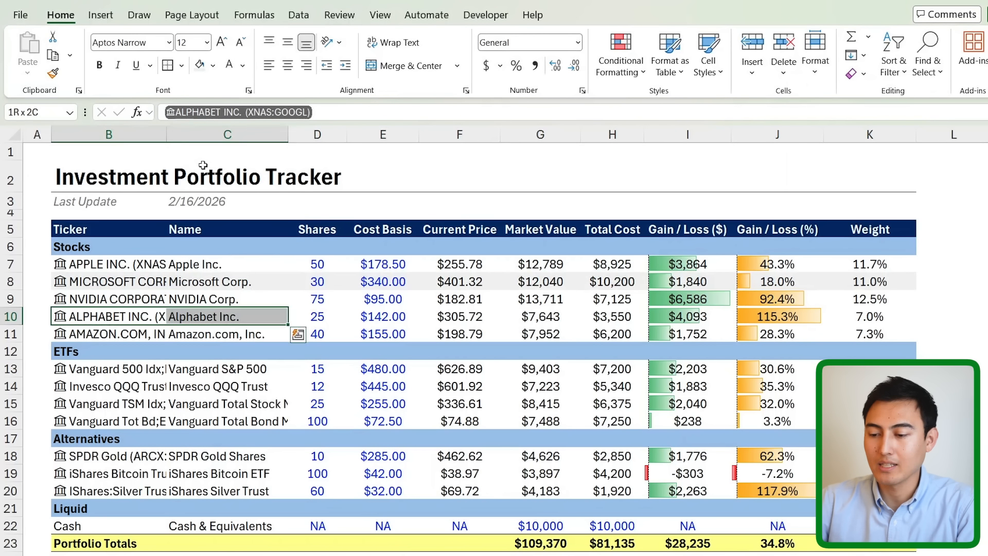
pyautogui.hotkey('shift', 'Right')
pyautogui.hotkey('shift', 'Right')
pyautogui.hotkey('shift', 'Right')
pyautogui.hotkey('shift', 'Right')
pyautogui.hotkey('shift', 'Right')
pyautogui.hotkey('shift', 'Right')
pyautogui.hotkey('shift', 'Right')
pyautogui.hotkey('shift', 'Right')
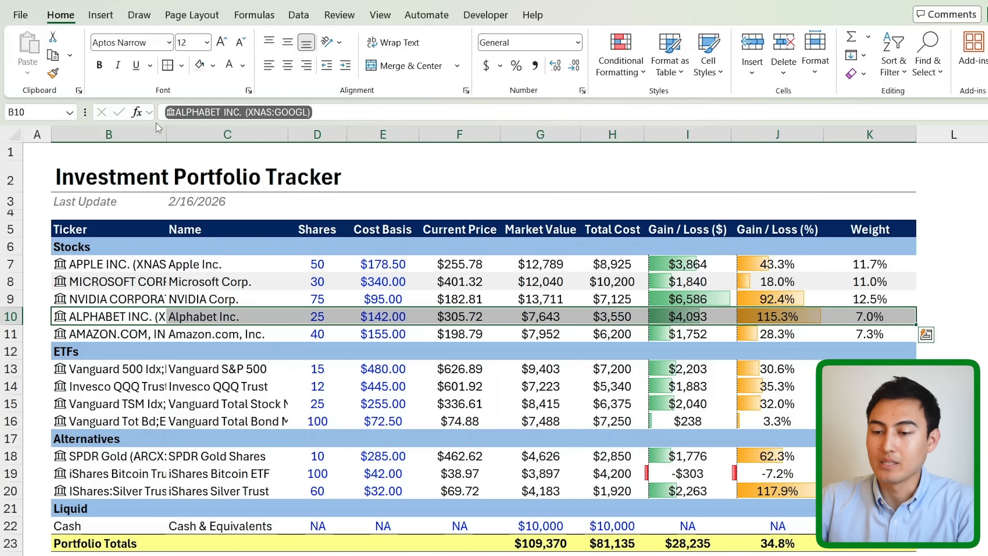
pyautogui.click(199, 65)
pyautogui.press('Down')
pyautogui.press('Down')
pyautogui.press('Down')
pyautogui.press('Down')
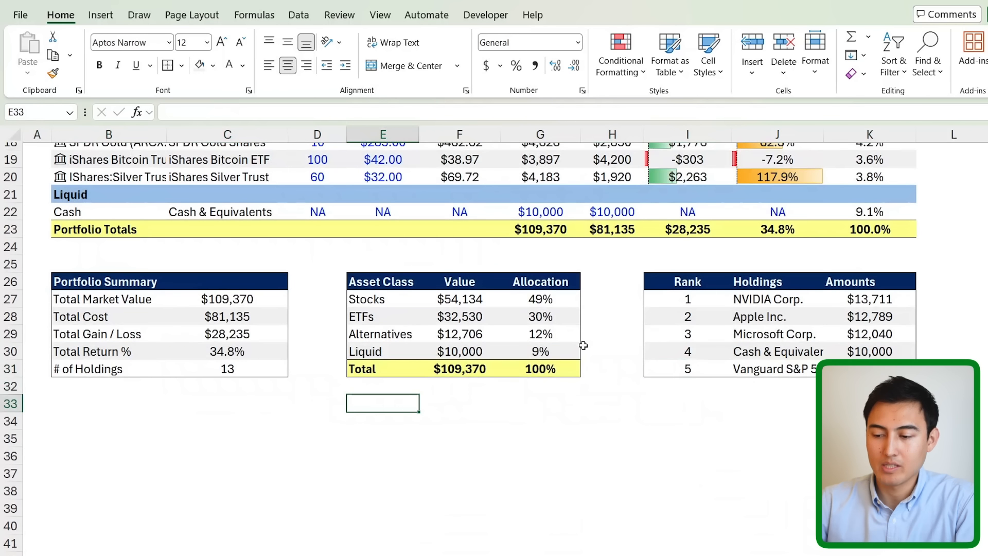
# - Enter the heading Portfolio Allocation in B34 below the Portfolio Summary table
pyautogui.scroll(6, 583, 345)
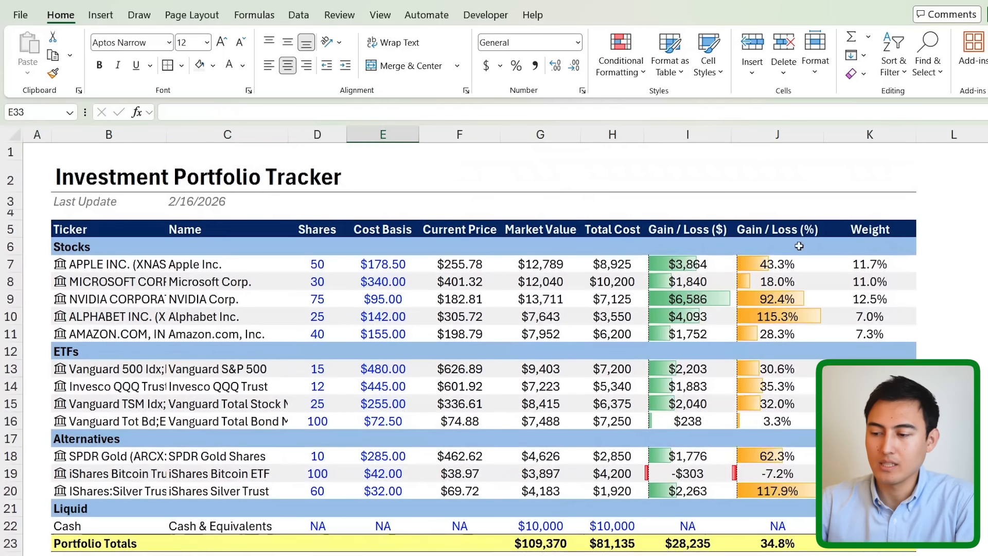
pyautogui.scroll(-6, 718, 298)
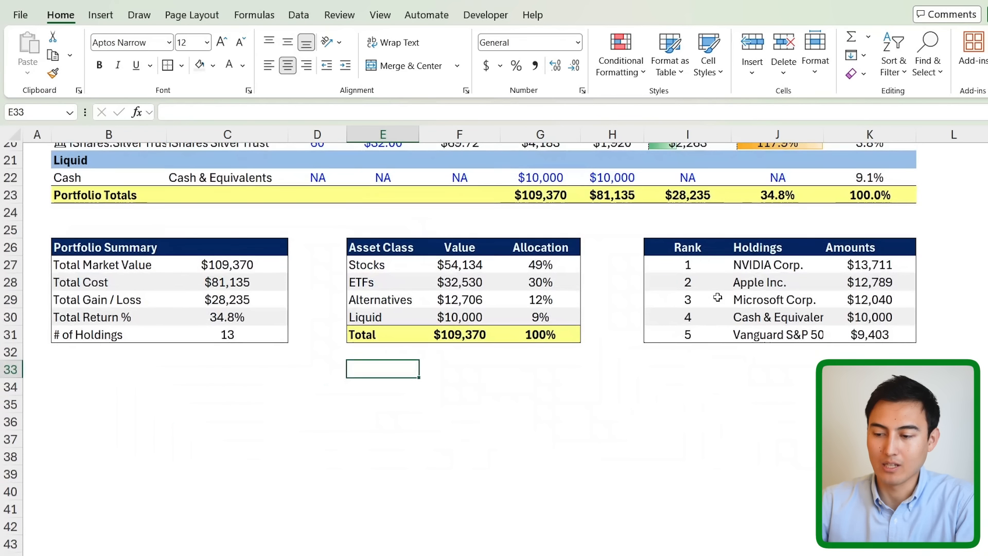
pyautogui.click(557, 268)
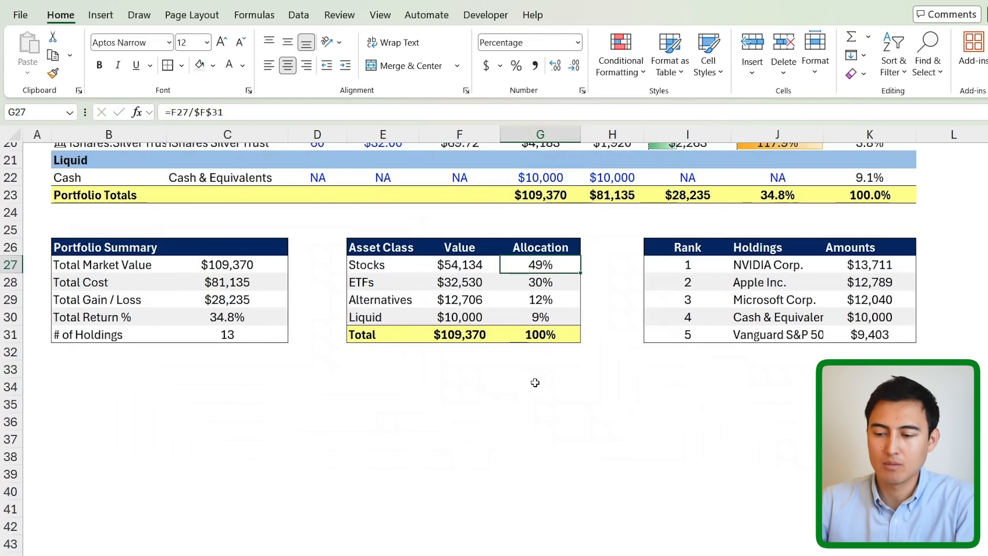
pyautogui.click(88, 380)
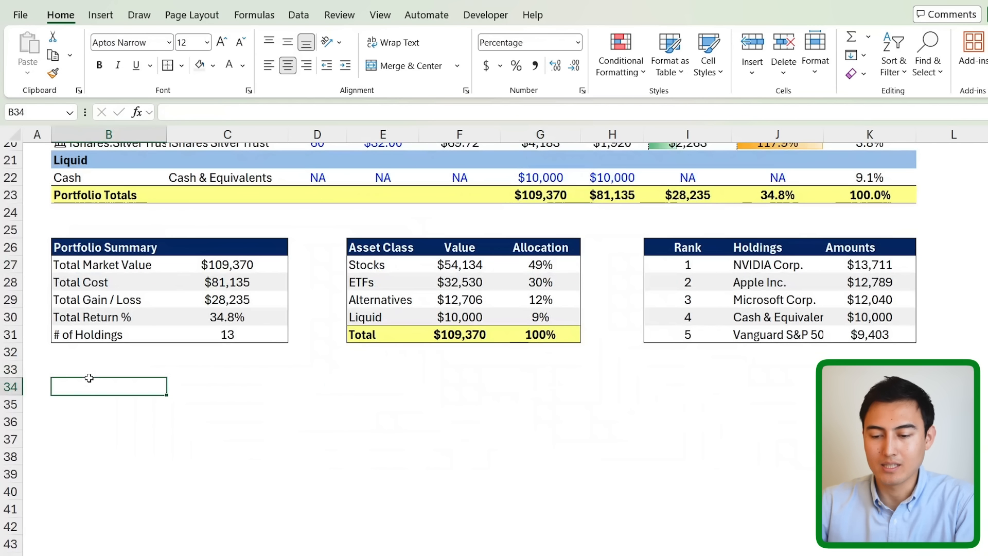
pyautogui.click(89, 376)
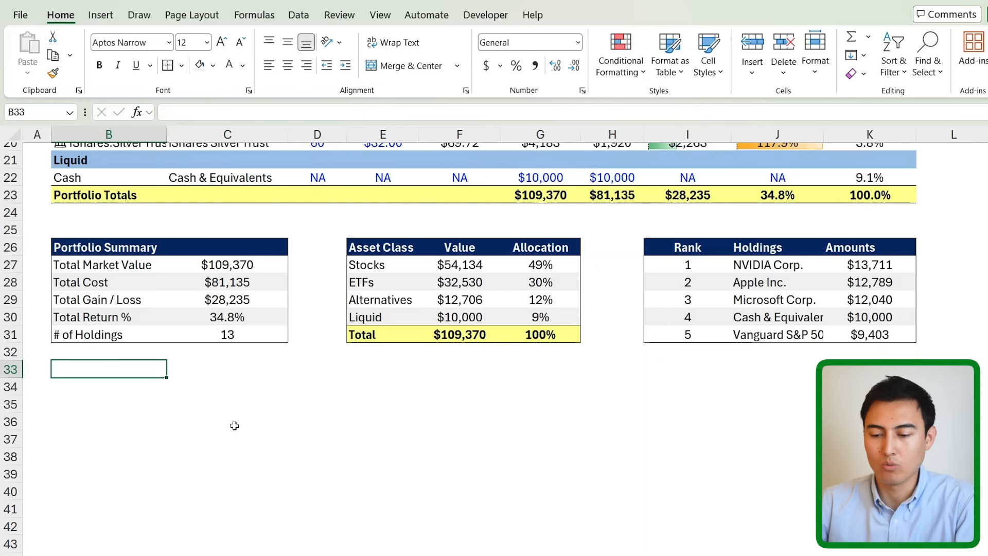
pyautogui.press('Down')
pyautogui.write('Po')
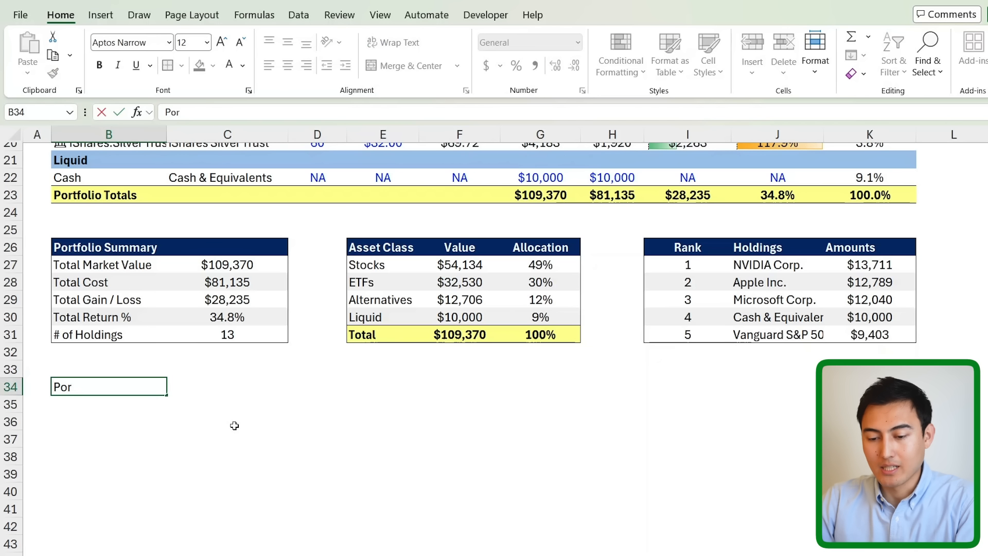
pyautogui.write('rtfolio Allocation')
pyautogui.press('Return')
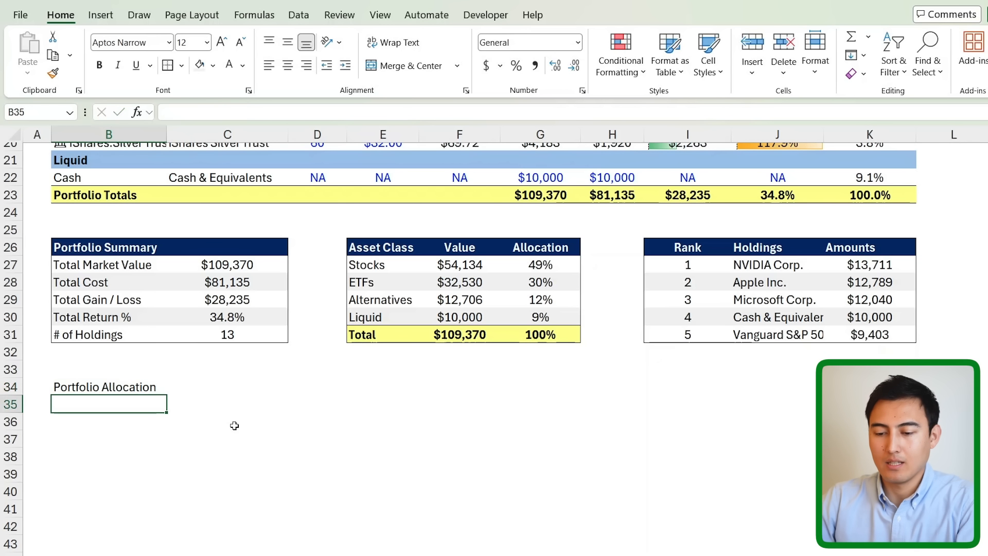
# - Copy only the formatting of the Portfolio Summary header B26:C26 onto the Portfolio Allocation heading in B34:C34
pyautogui.click(96, 242)
pyautogui.hotkey('shift', 'Right')
pyautogui.hotkey('ctrl', 'c')
pyautogui.press('Down')
pyautogui.press('Down')
pyautogui.press('Down')
pyautogui.press('Down')
pyautogui.press('Down')
pyautogui.press('Down')
pyautogui.press('Down')
pyautogui.press('Down')
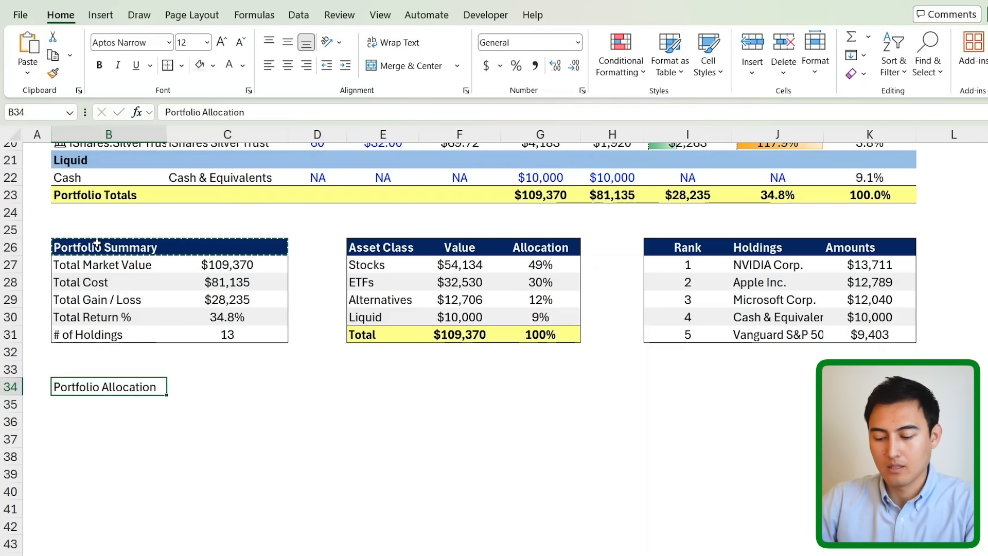
pyautogui.hotkey('ctrl', 'alt', 'v')
pyautogui.press('v')
pyautogui.press('t')
pyautogui.press('Return')
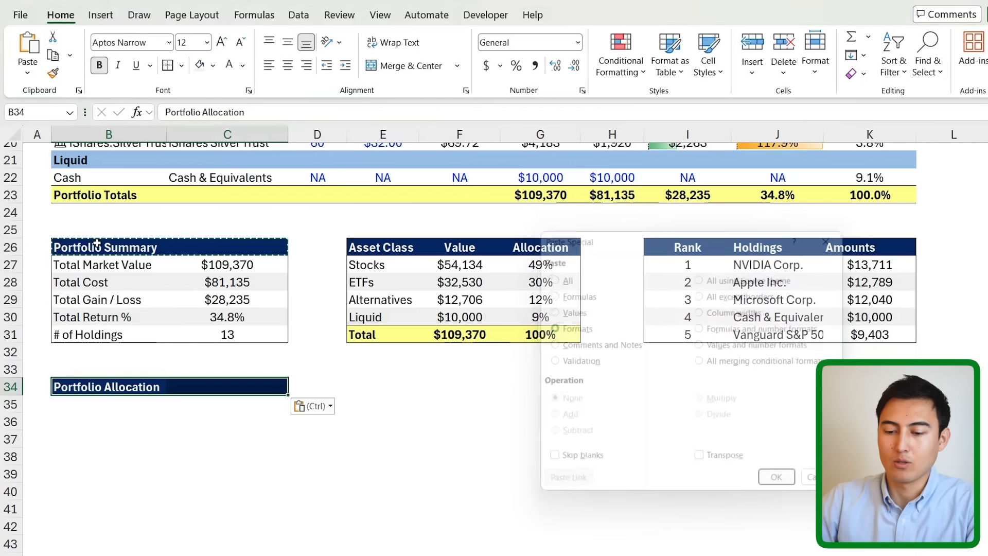
# - Extend the navy Portfolio Allocation header across D34 and E34 by copying C34 into them
pyautogui.press('Right')
pyautogui.hotkey('ctrl', 'c')
pyautogui.press('Right')
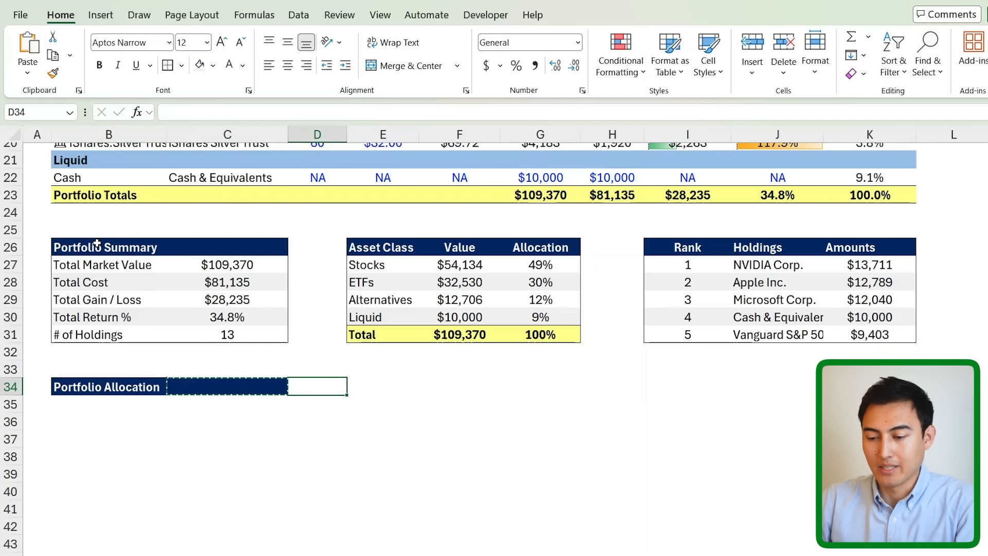
pyautogui.hotkey('ctrl', 'v')
pyautogui.press('Right')
pyautogui.press('ctrl')
pyautogui.press('Escape')
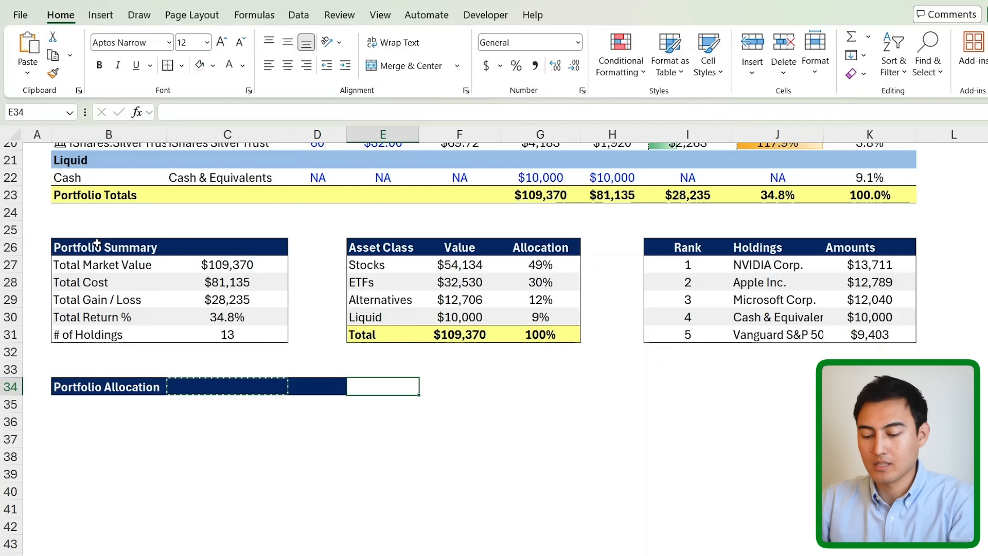
pyautogui.hotkey('ctrl', 'v')
pyautogui.press('Left')
pyautogui.press('Left')
pyautogui.press('Left')
pyautogui.press('Escape')
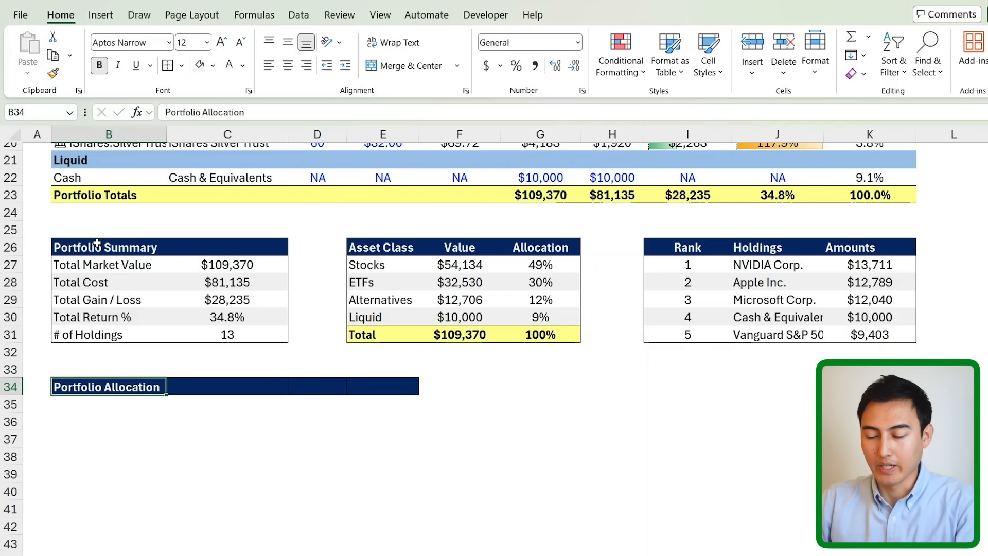
pyautogui.click(389, 257)
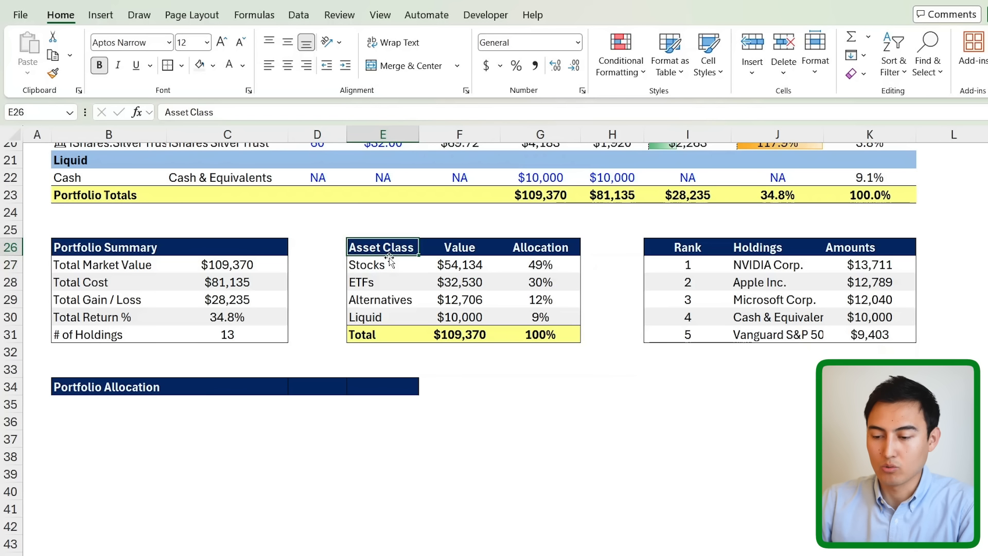
pyautogui.hotkey('ctrl', 'shift', 'Down')
pyautogui.hotkey('shift', 'Up')
pyautogui.moveTo(535, 247); pyautogui.dragTo(540, 317)
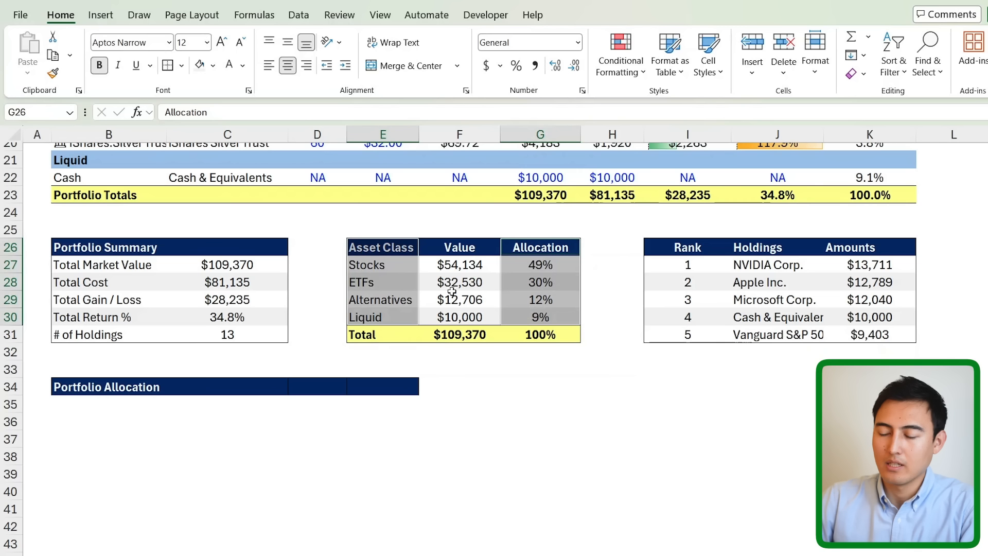
pyautogui.click(431, 286)
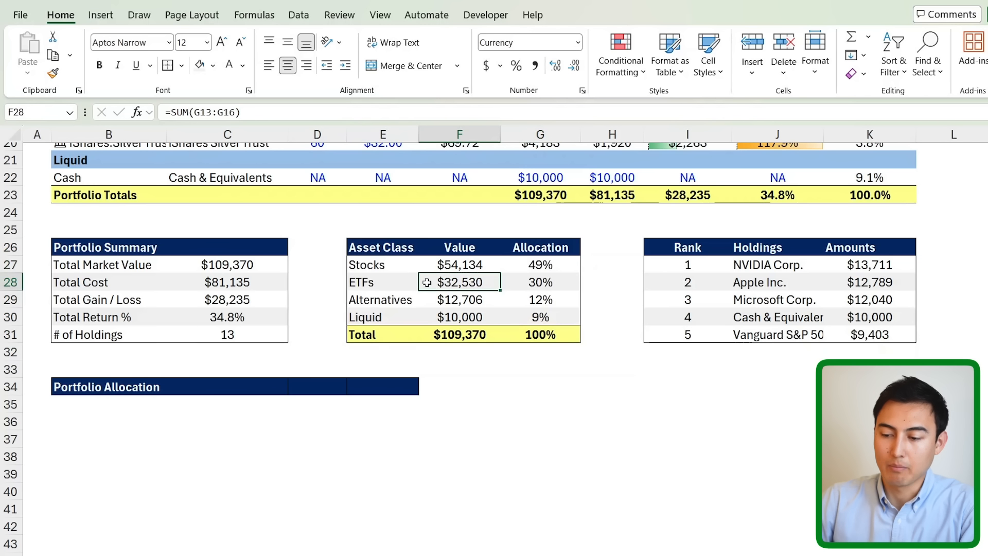
pyautogui.moveTo(388, 248); pyautogui.dragTo(390, 328)
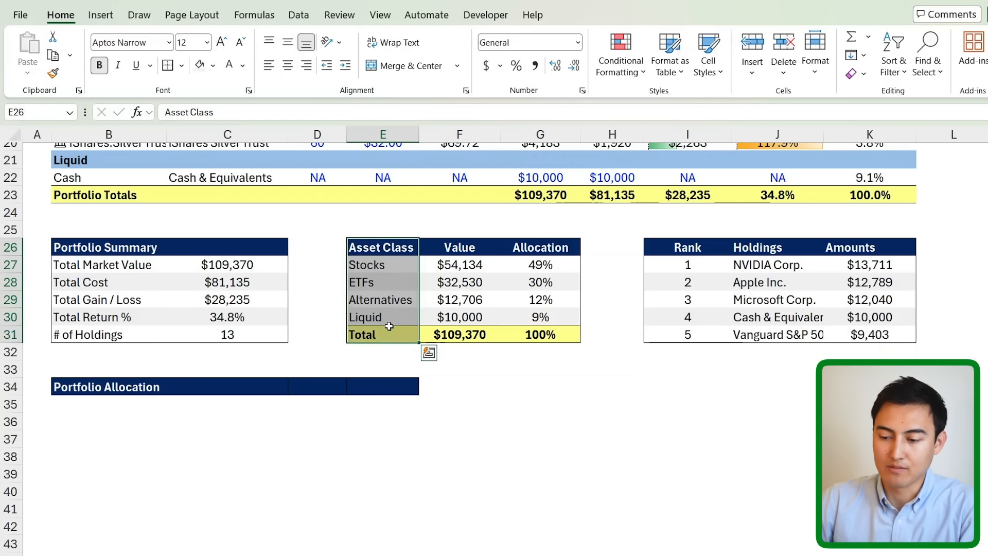
pyautogui.click(389, 328)
# - Insert a recommended pie chart from the Asset Class labels E26:E30 and the Allocation percentages G26:G30, excluding the Total row
pyautogui.press('Up')
pyautogui.press('Up')
pyautogui.press('Up')
pyautogui.press('Up')
pyautogui.press('Up')
pyautogui.hotkey('shift', 'Down')
pyautogui.hotkey('shift', 'Down')
pyautogui.hotkey('shift', 'Down')
pyautogui.hotkey('shift', 'Down')
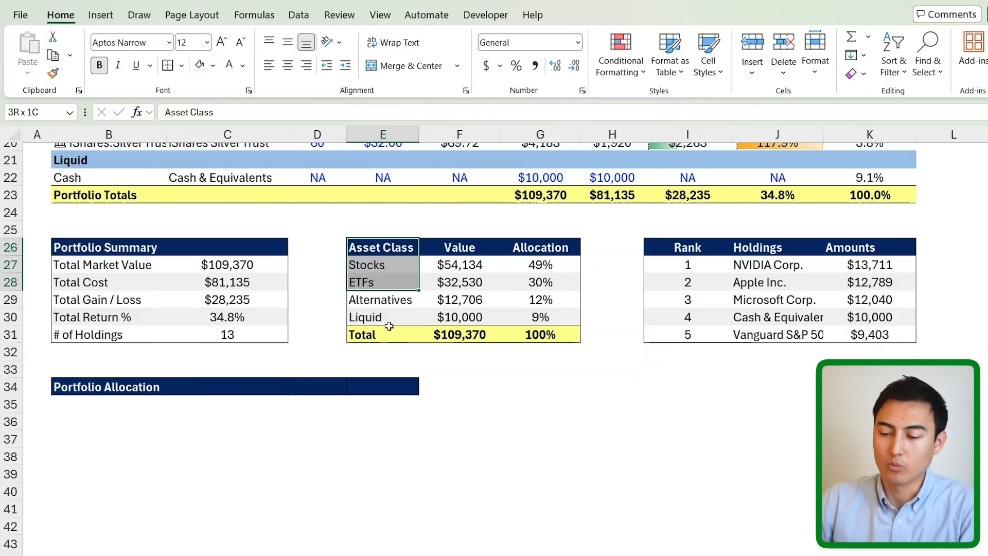
pyautogui.moveTo(559, 248); pyautogui.dragTo(559, 319)
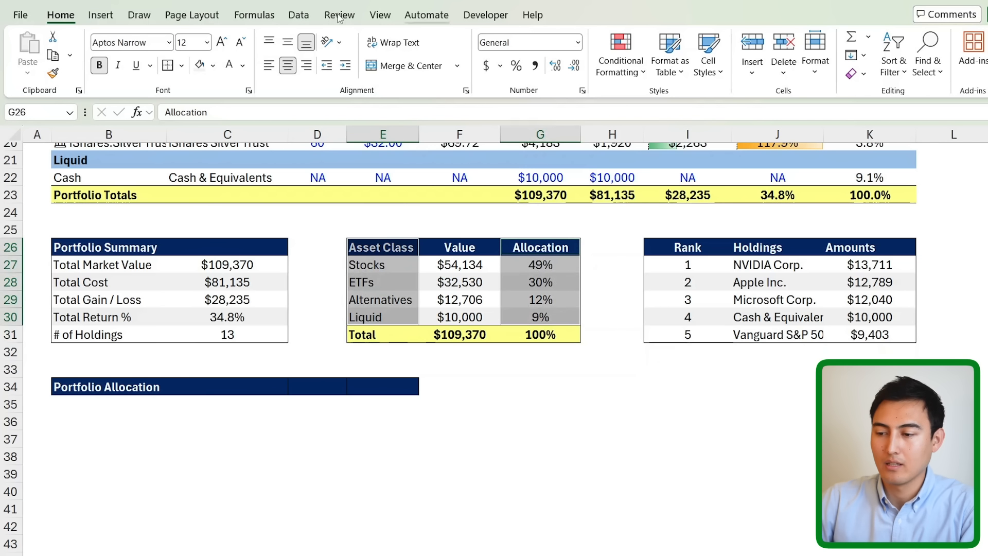
pyautogui.click(101, 15)
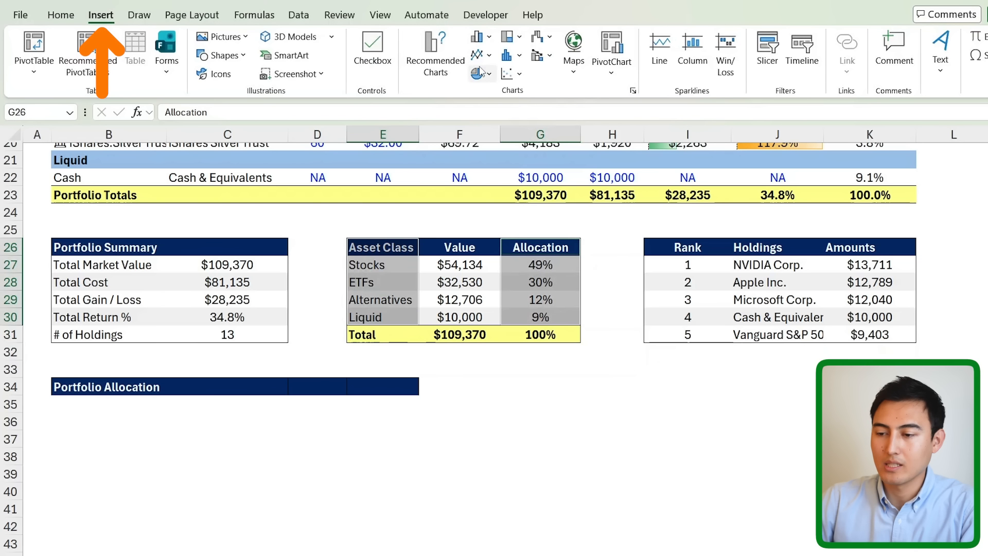
pyautogui.click(436, 57)
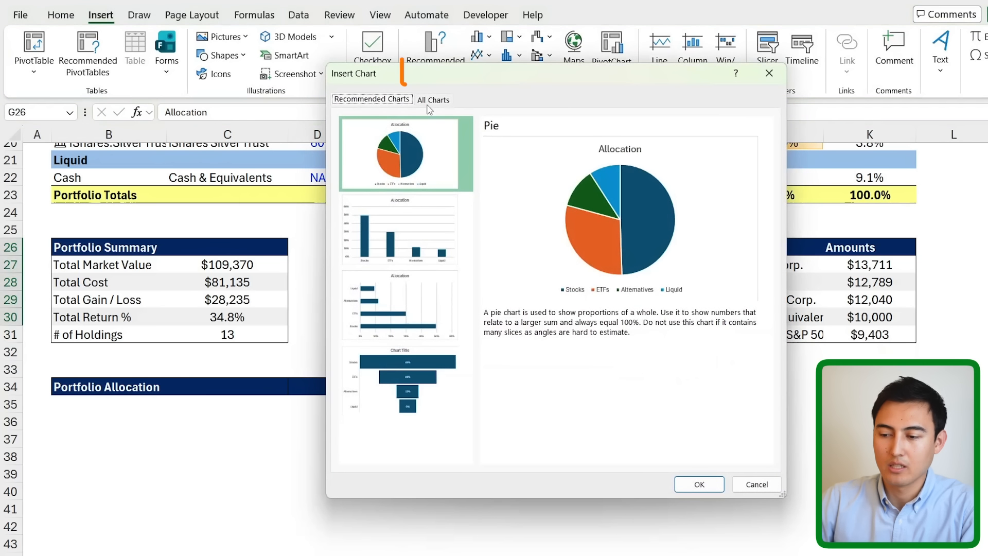
pyautogui.click(699, 483)
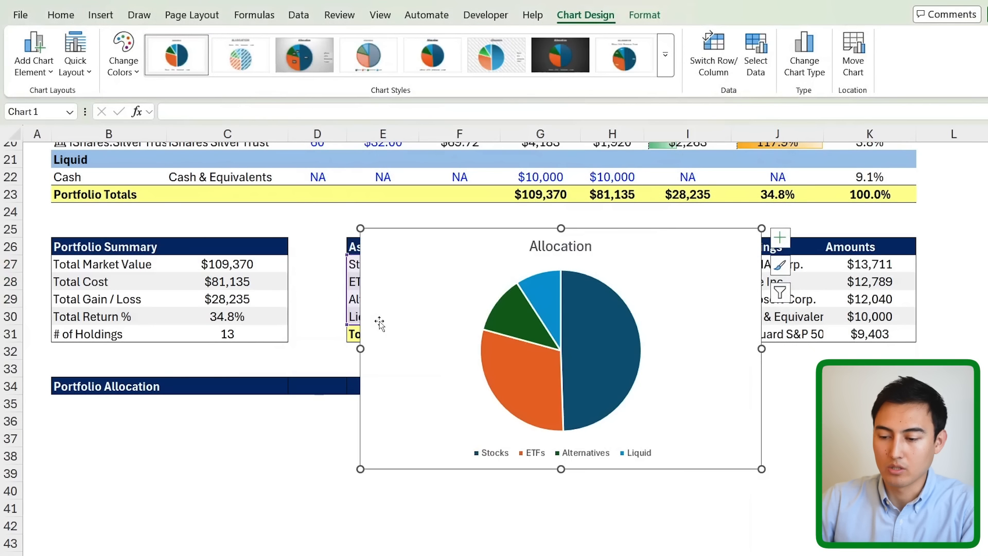
# - Delete the pie chart's Allocation title and place the chart directly under the Portfolio Allocation header at column B
pyautogui.moveTo(435, 273); pyautogui.dragTo(138, 383)
pyautogui.click(248, 270)
pyautogui.press('Delete')
pyautogui.moveTo(159, 261); pyautogui.dragTo(146, 316)
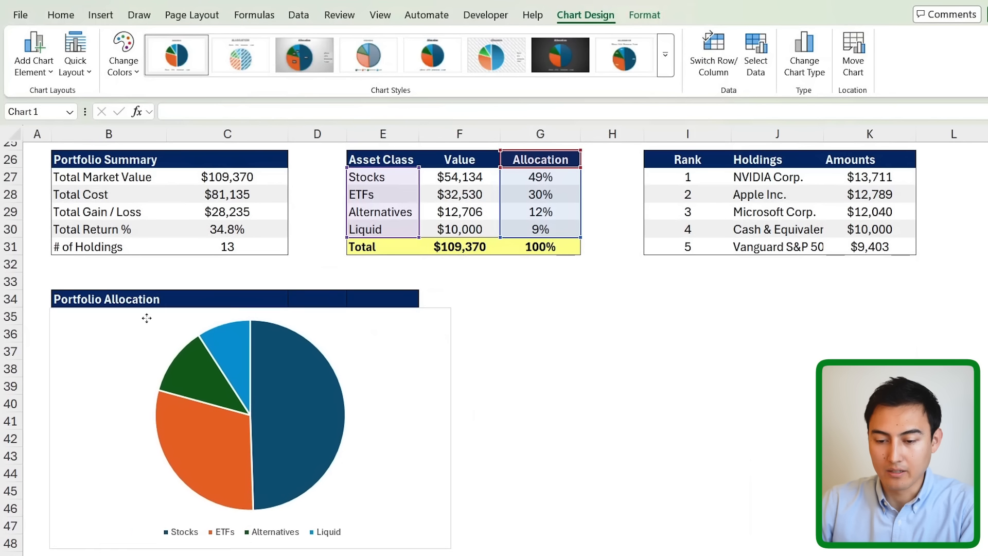
# - Resize the pie chart to match the width of the header B34:E34, ending at row 47
pyautogui.click(198, 300)
pyautogui.scroll(-1, 231, 335)
pyautogui.click(422, 482)
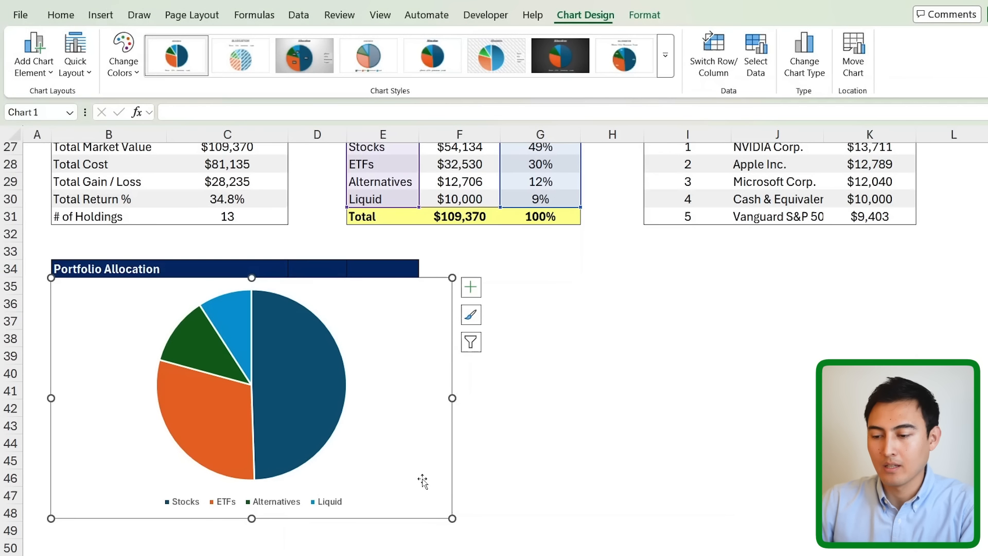
pyautogui.moveTo(452, 519); pyautogui.dragTo(421, 495)
# - Add data labels to the slices of the portfolio allocation pie chart
pyautogui.click(267, 389)
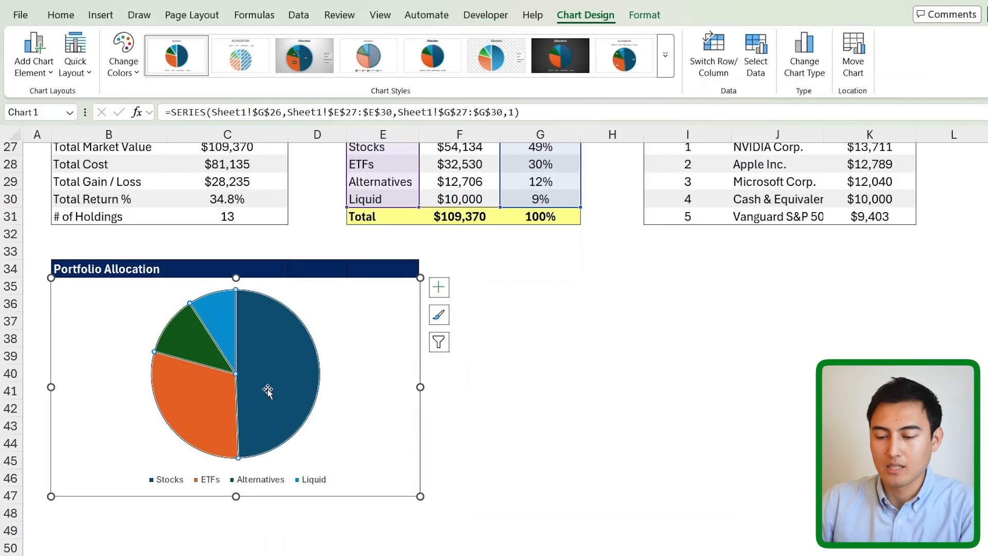
pyautogui.rightClick(285, 370)
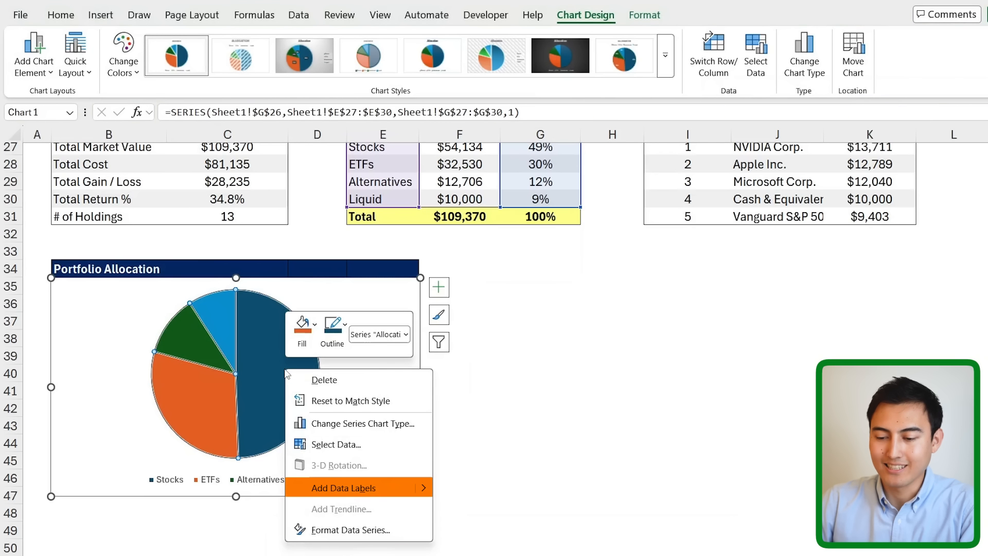
pyautogui.click(364, 489)
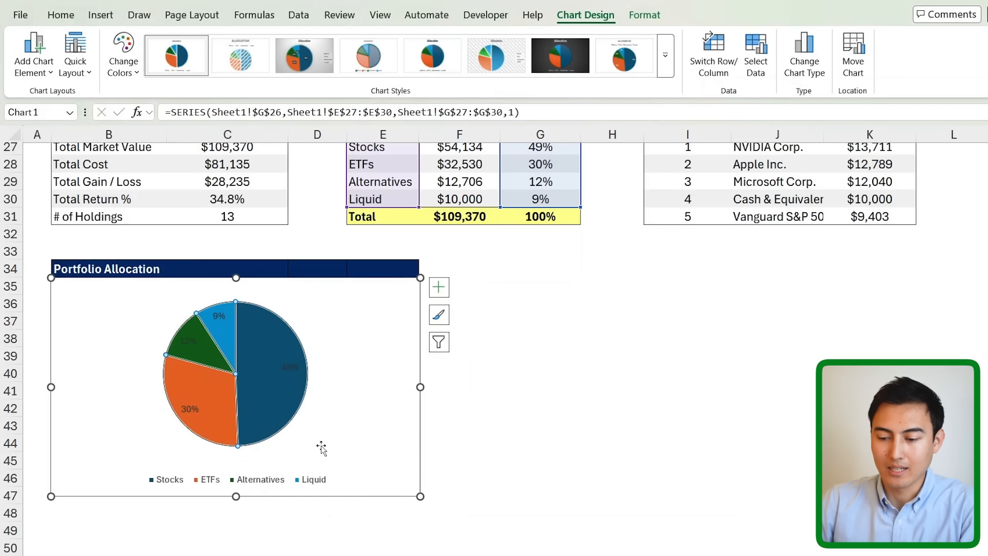
# - Format the pie chart's percentage labels in bold white text
pyautogui.click(293, 365)
pyautogui.click(61, 15)
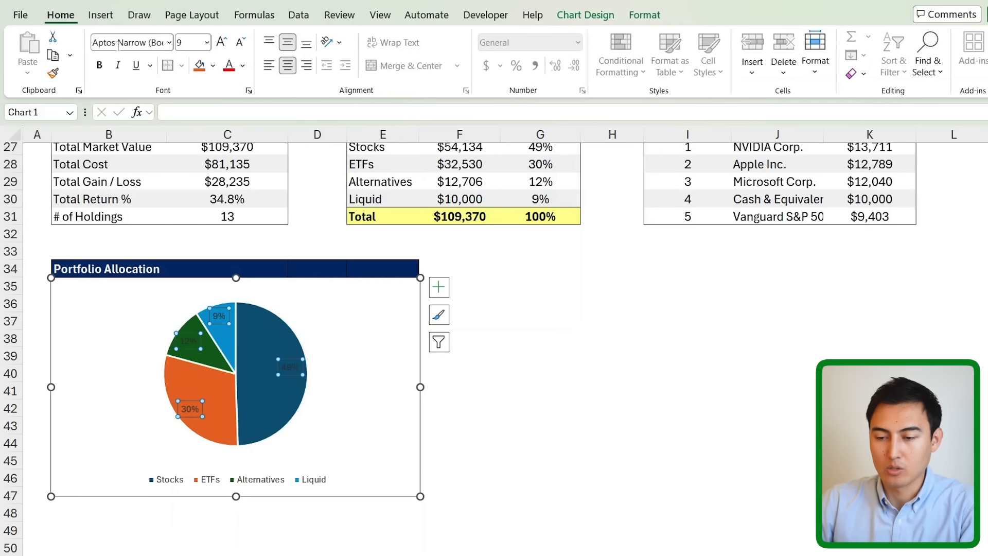
pyautogui.click(242, 65)
pyautogui.click(233, 157)
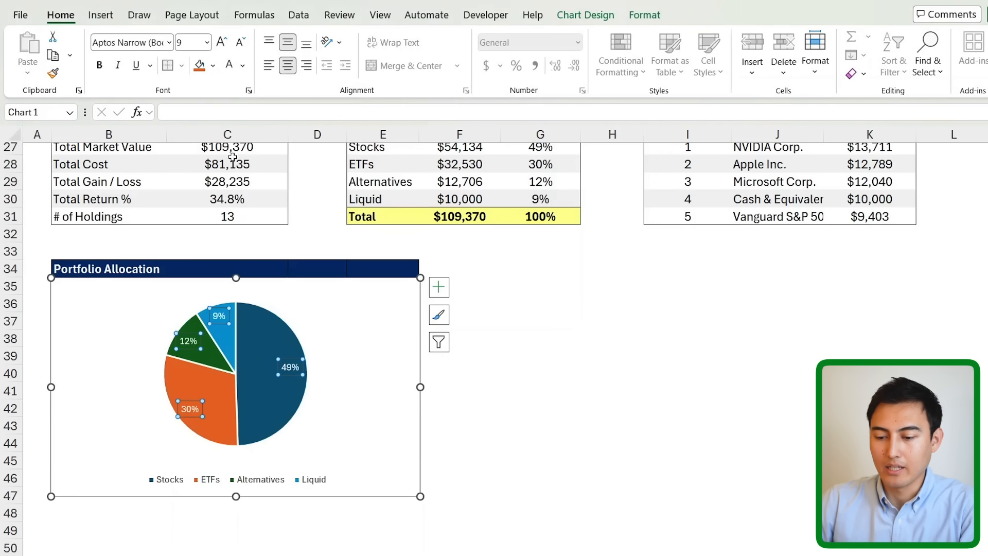
pyautogui.hotkey('ctrl', 'b')
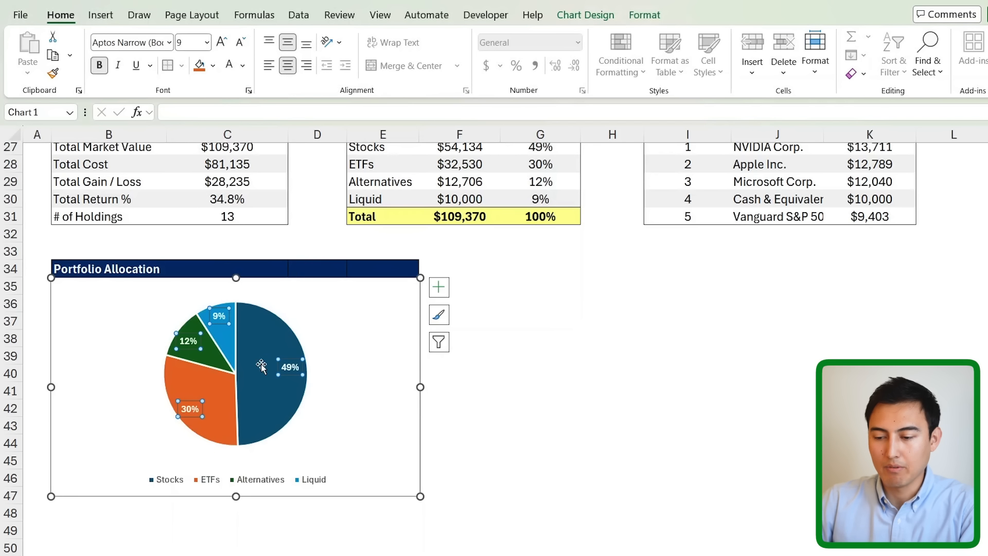
# - Fill only the Stocks slice of the pie chart with the recently used navy colour of the table headers
pyautogui.click(261, 405)
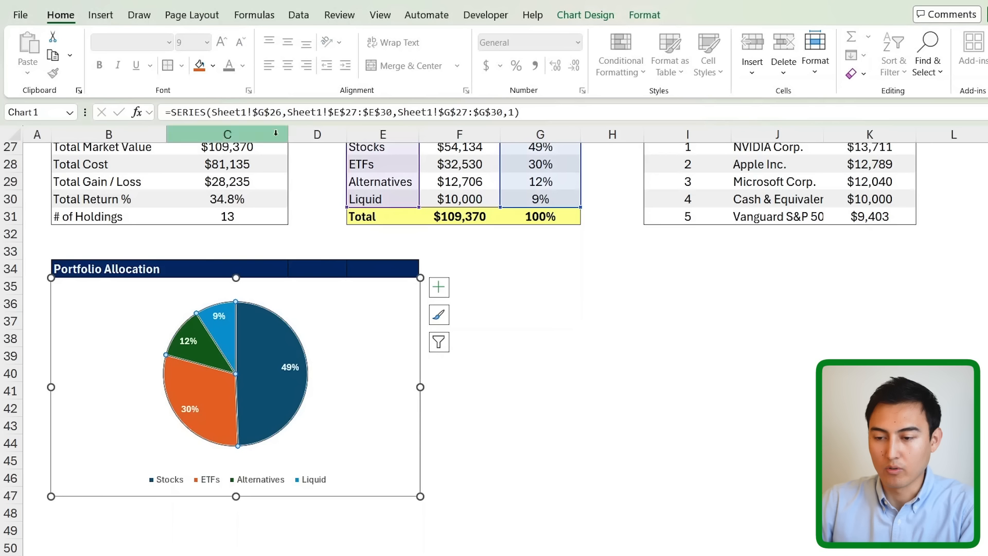
pyautogui.click(281, 395)
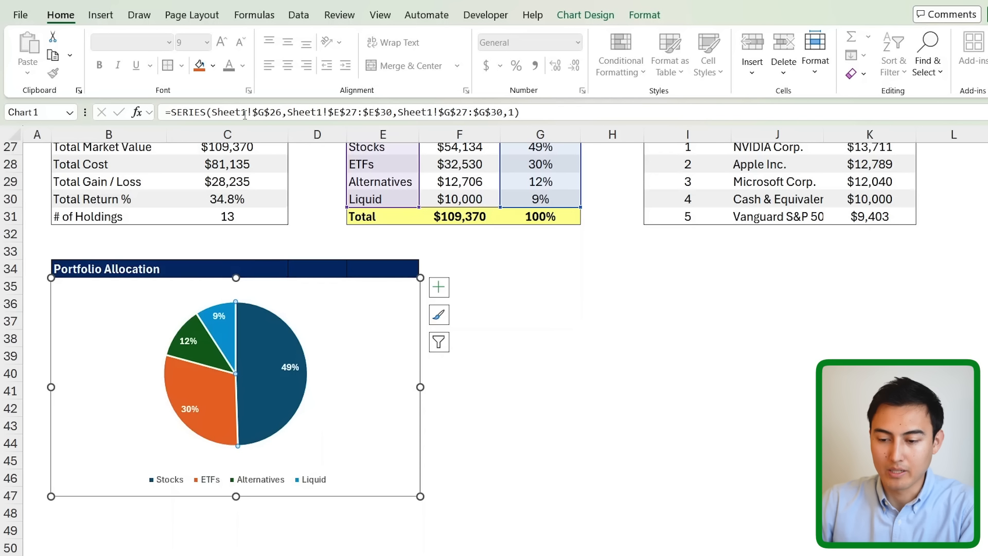
pyautogui.click(212, 65)
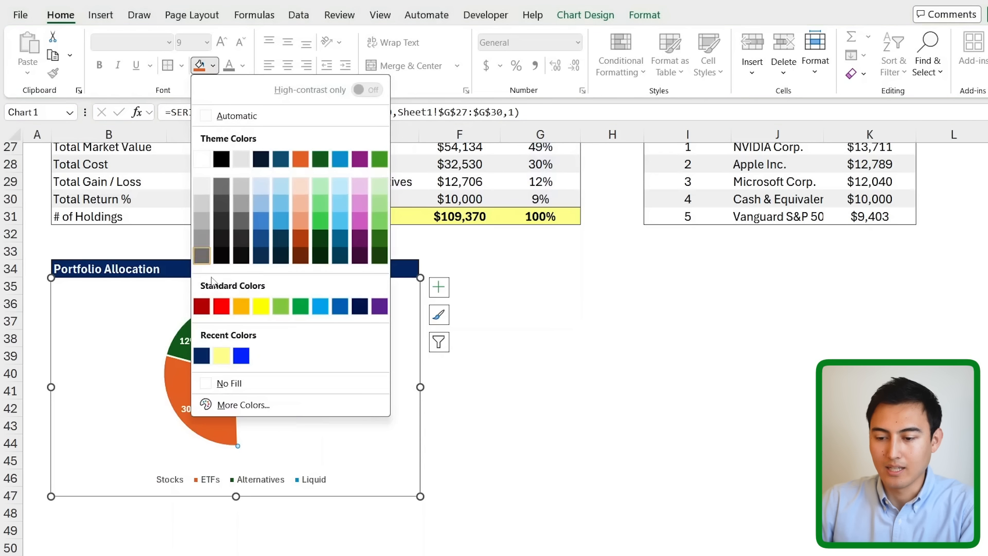
pyautogui.click(202, 356)
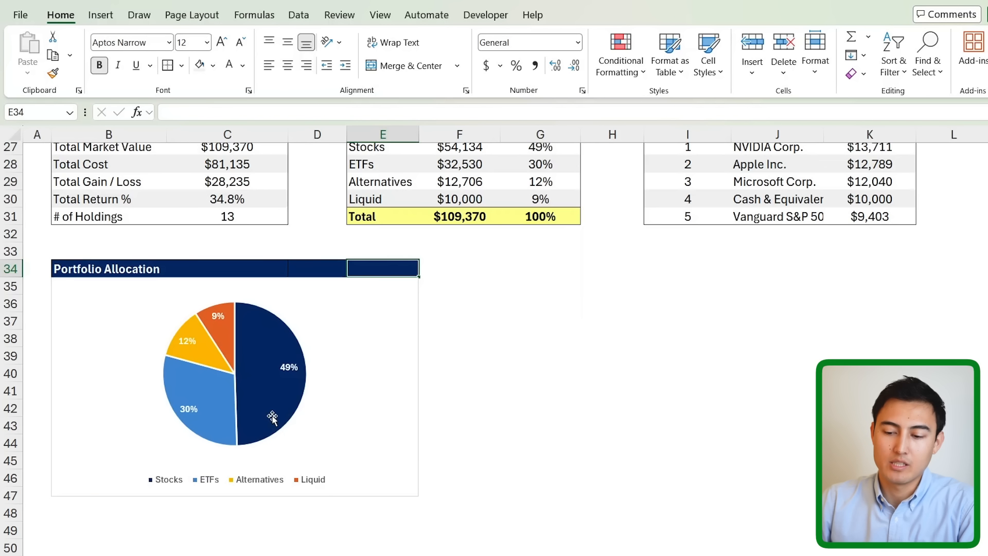
# - Copy the Portfolio Allocation header B34:E34 and paste it at G34
pyautogui.click(315, 268)
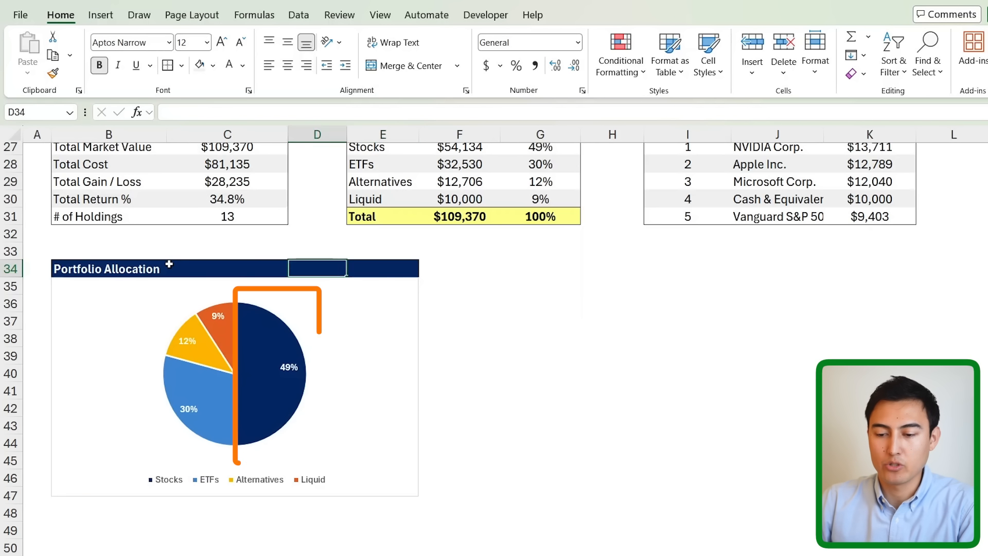
pyautogui.press('Left')
pyautogui.press('Left')
pyautogui.hotkey('shift', 'Right')
pyautogui.hotkey('shift', 'Right')
pyautogui.hotkey('shift', 'Right')
pyautogui.hotkey('ctrl', 'c')
pyautogui.click(588, 280)
pyautogui.press('Left')
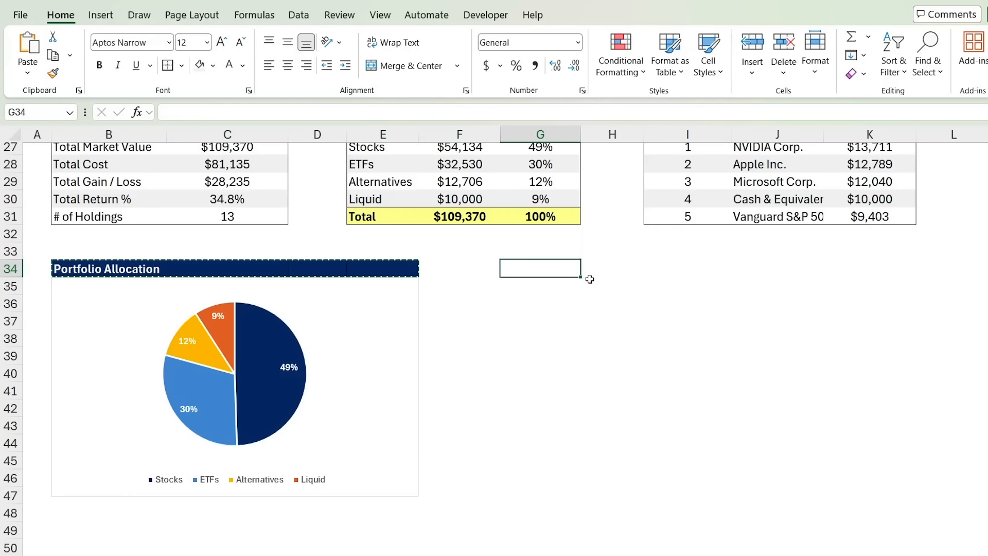
pyautogui.scroll(3, 590, 279)
pyautogui.hotkey('ctrl', 'v')
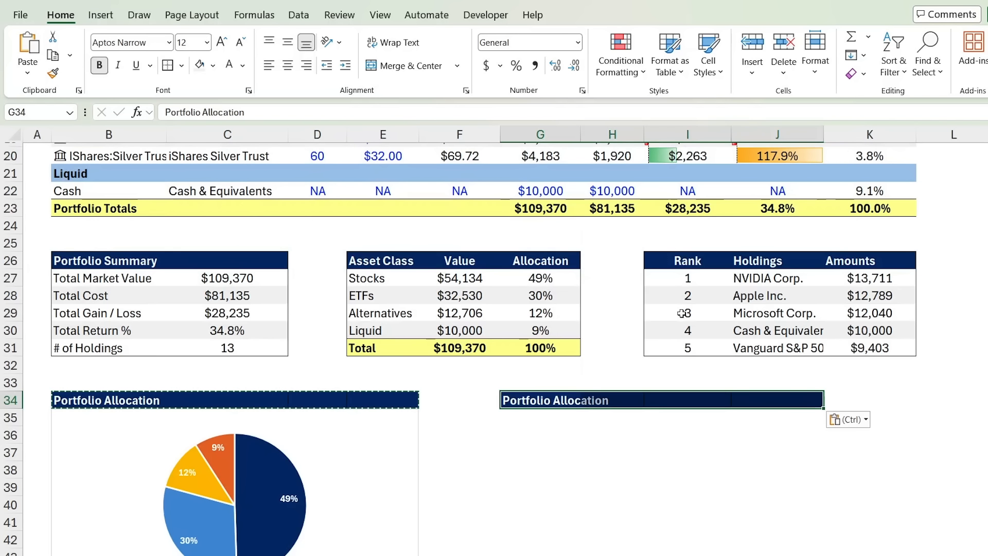
# - Move the pasted header one column over to H34:K34 so it ends in line with the ranking table
pyautogui.hotkey('ctrl', 'x')
pyautogui.press('Right')
pyautogui.hotkey('ctrl', 'v')
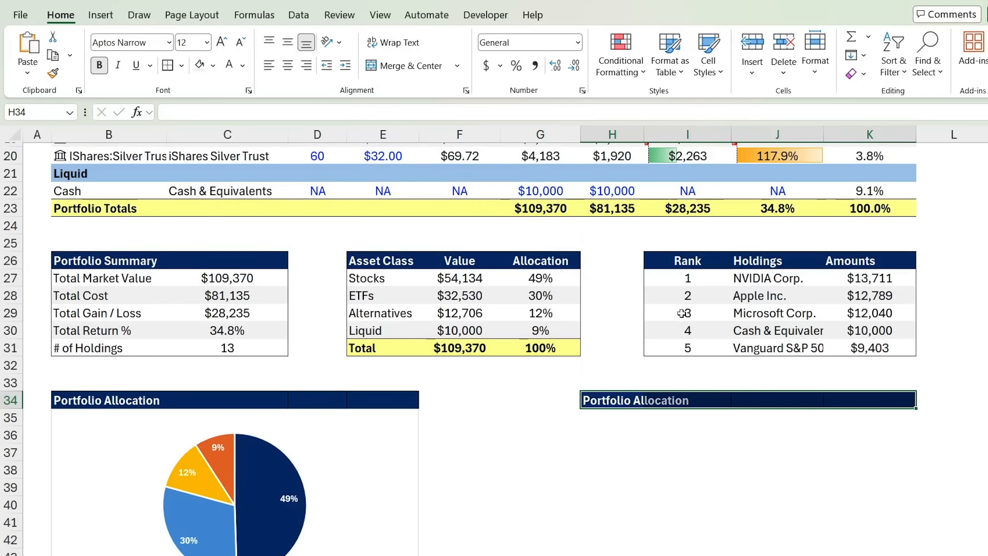
# - Replace the heading in H34 with Top 5 Holdings (all asset classes)
pyautogui.press('Left')
pyautogui.press('Right')
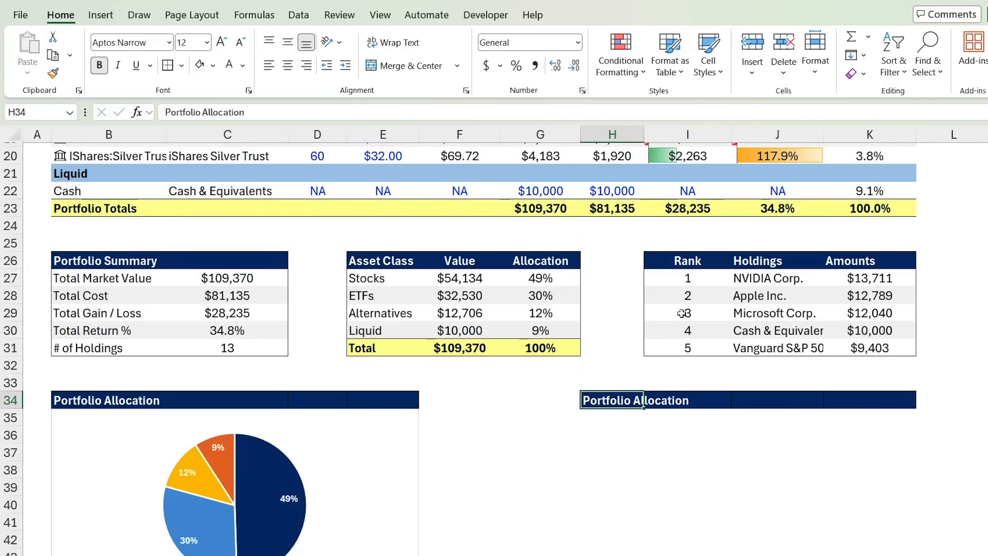
pyautogui.write('Top 5 Ho')
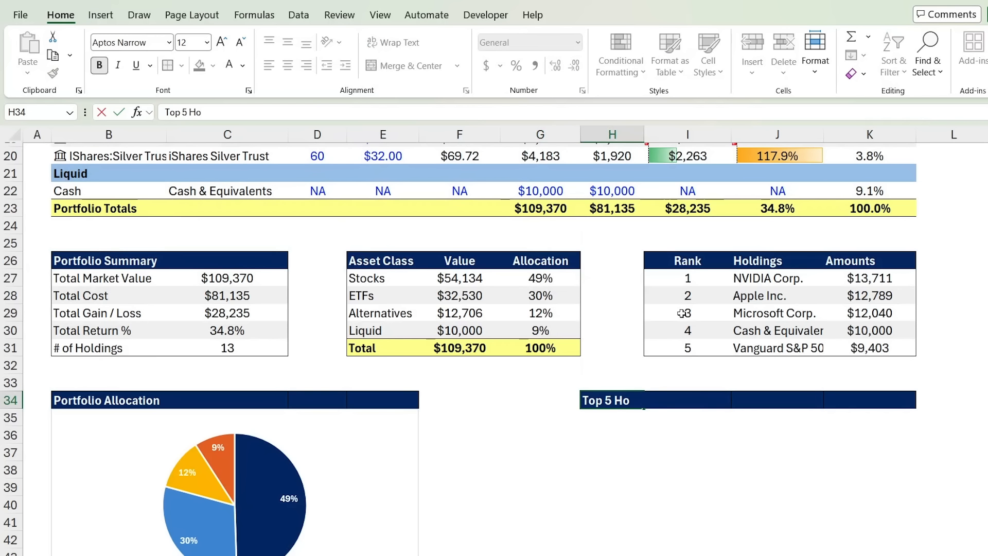
pyautogui.write('ldings (all asset classes')
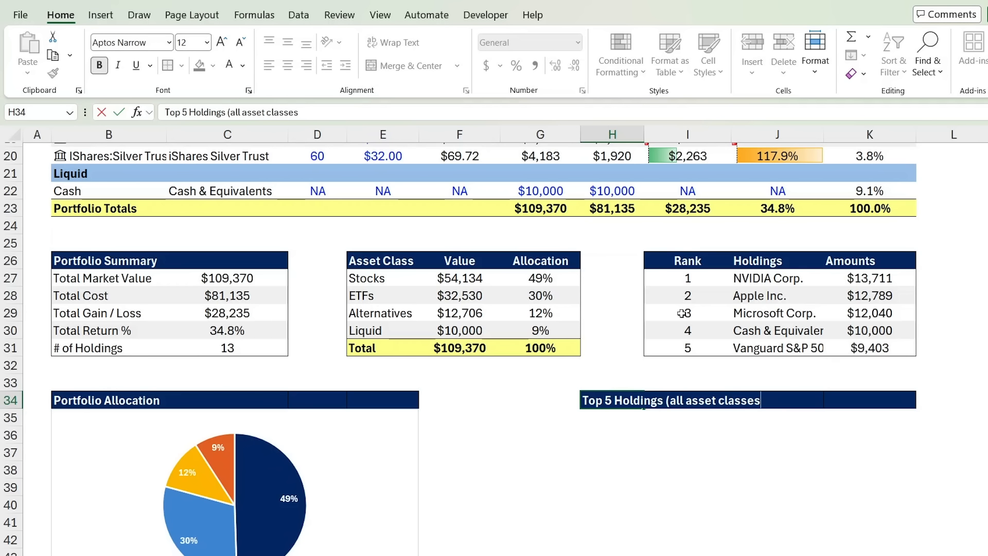
pyautogui.write(')')
# - Insert a recommended Clustered Bar chart from the top-five holdings and amounts in J27:K31
pyautogui.click(715, 290)
pyautogui.press('Right')
pyautogui.press('Up')
pyautogui.hotkey('ctrl', 'shift', 'Down')
pyautogui.hotkey('ctrl', 'shift', 'Right')
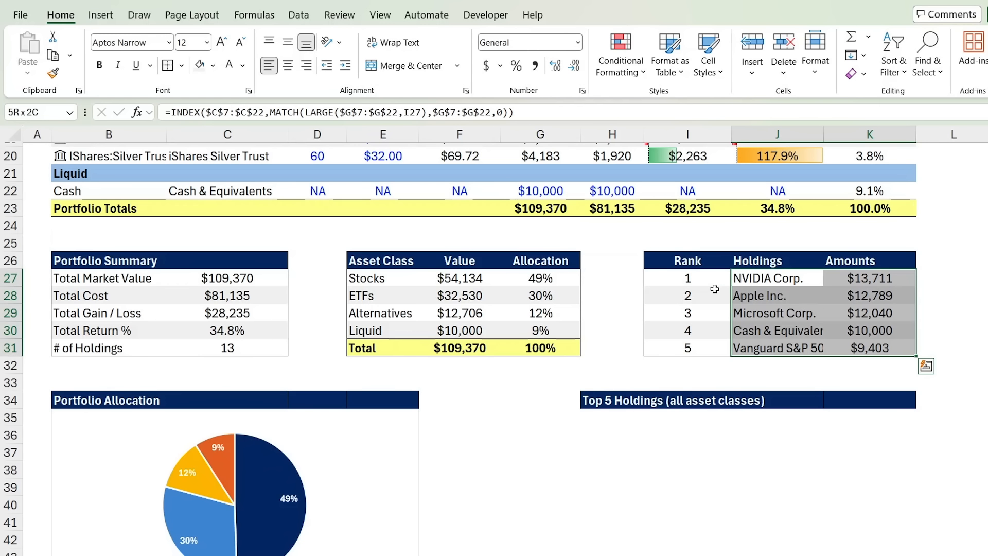
pyautogui.click(96, 20)
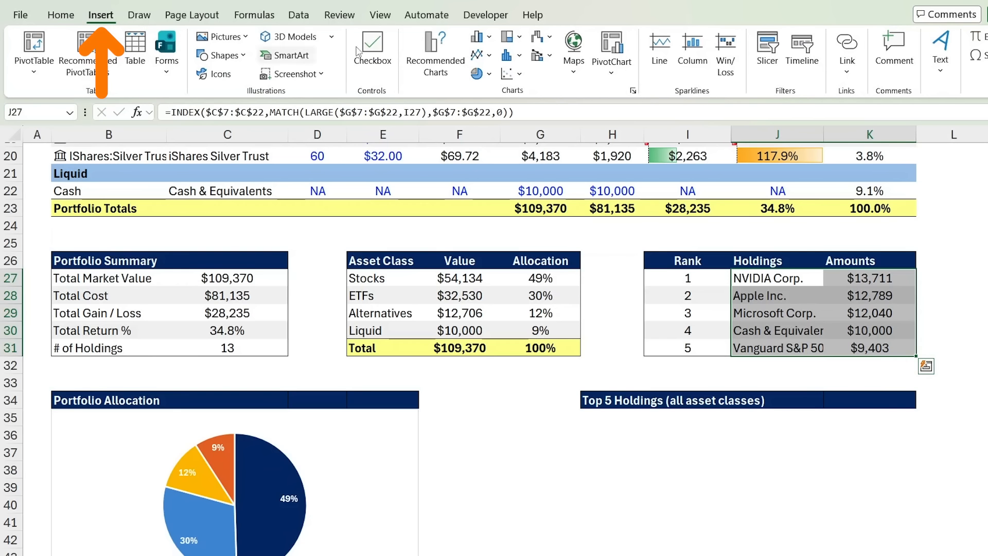
pyautogui.click(427, 50)
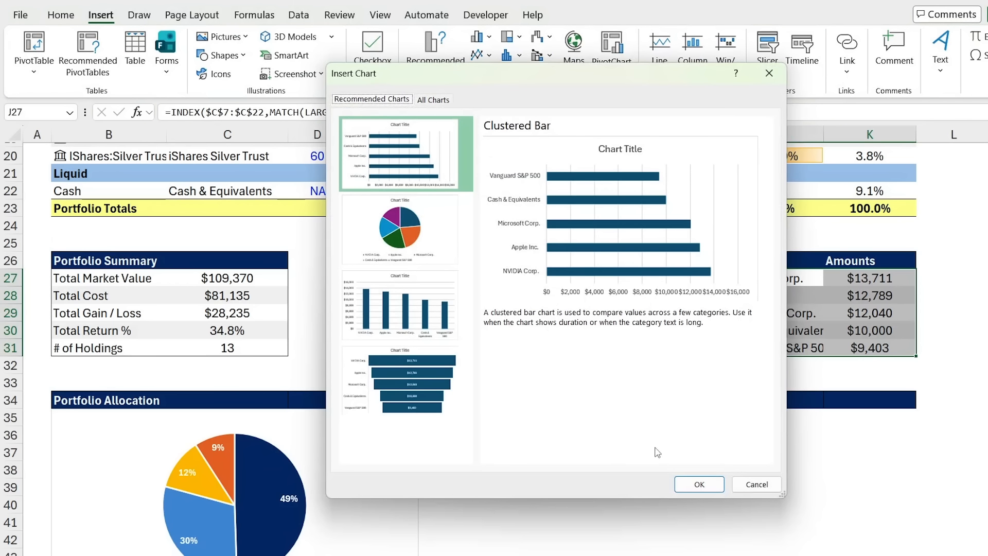
pyautogui.click(699, 484)
# - Delete the bar chart's title and fit the chart directly beneath the Top 5 Holdings header, aligned with column H
pyautogui.scroll(-2, 375, 360)
pyautogui.moveTo(375, 360); pyautogui.dragTo(591, 516)
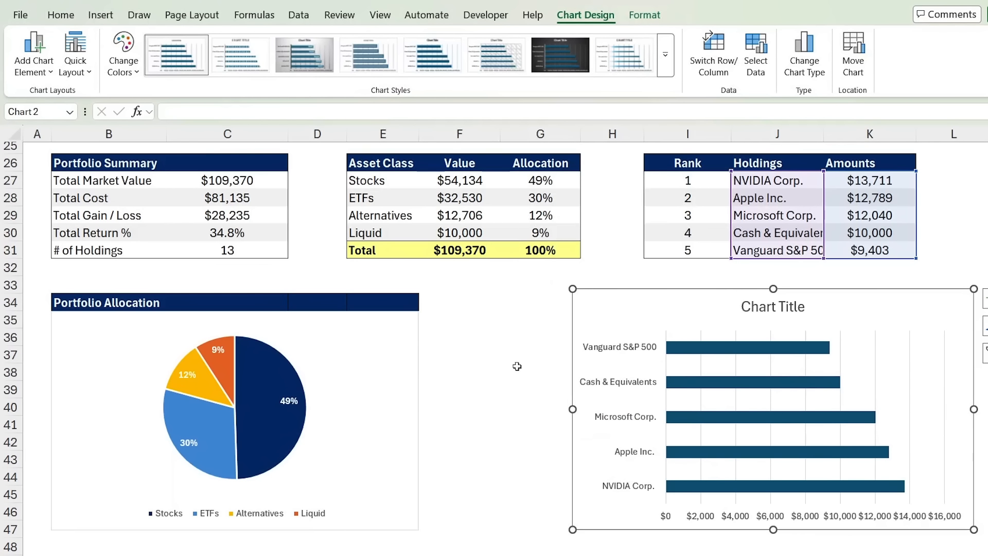
pyautogui.click(743, 308)
pyautogui.press('Delete')
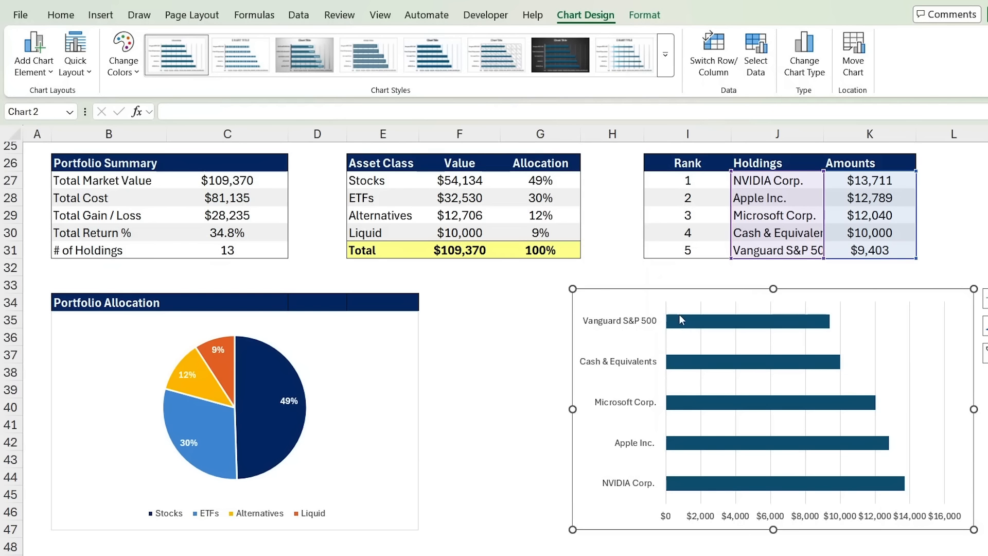
pyautogui.moveTo(772, 289); pyautogui.dragTo(769, 316)
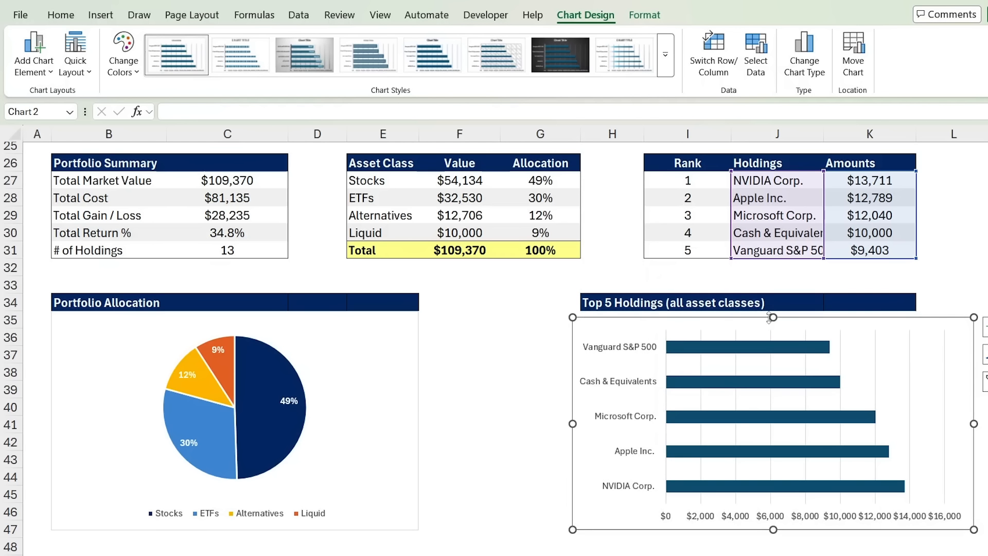
pyautogui.hscroll(2, 563, 295)
pyautogui.moveTo(668, 321)
pyautogui.mouseDown()
pyautogui.moveTo(686, 319)
pyautogui.moveTo(677, 312)
pyautogui.mouseUp()
# - Add data labels to the bars of the top-five holdings chart
pyautogui.click(741, 480)
pyautogui.rightClick(730, 492)
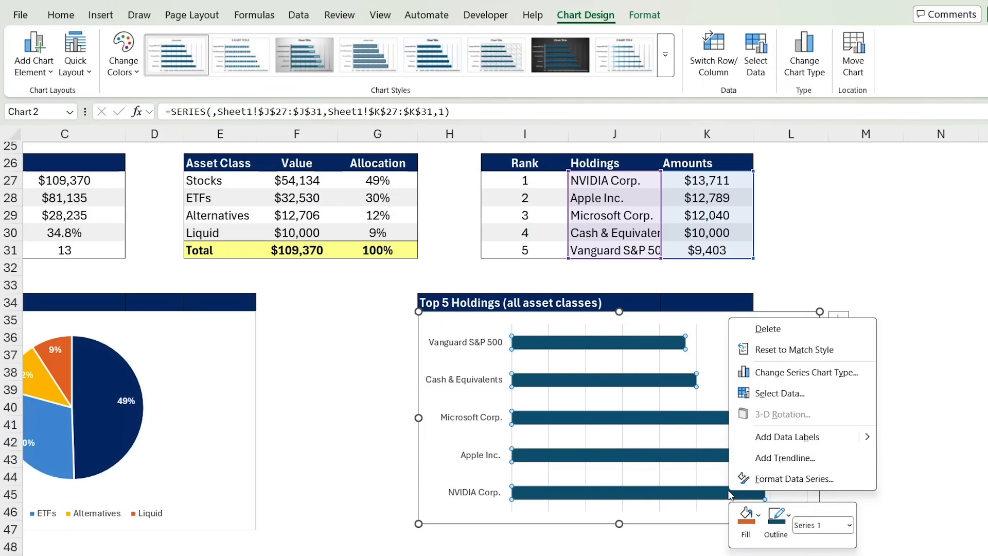
pyautogui.click(775, 437)
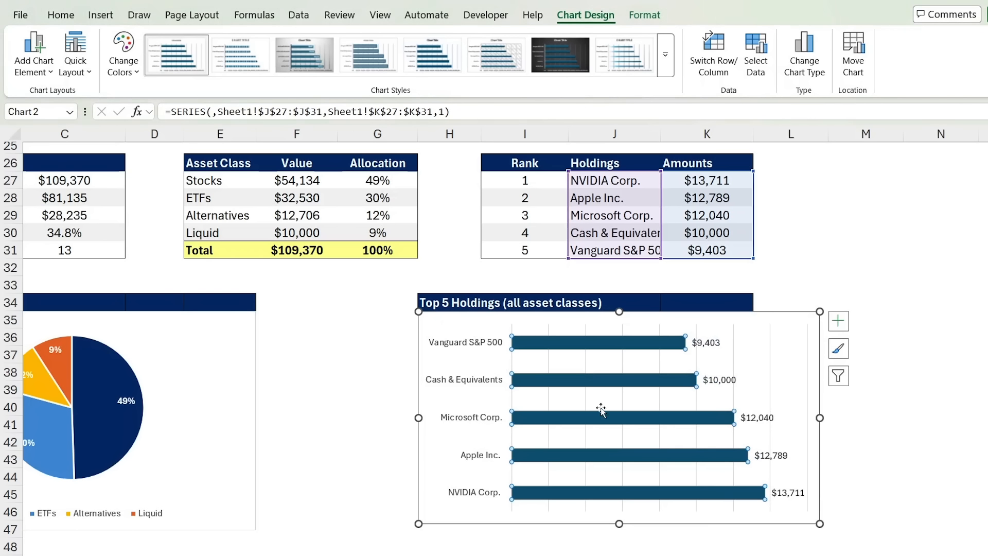
# - Remove the bar chart's gridlines and narrow the chart to end at column K with its header
pyautogui.click(699, 437)
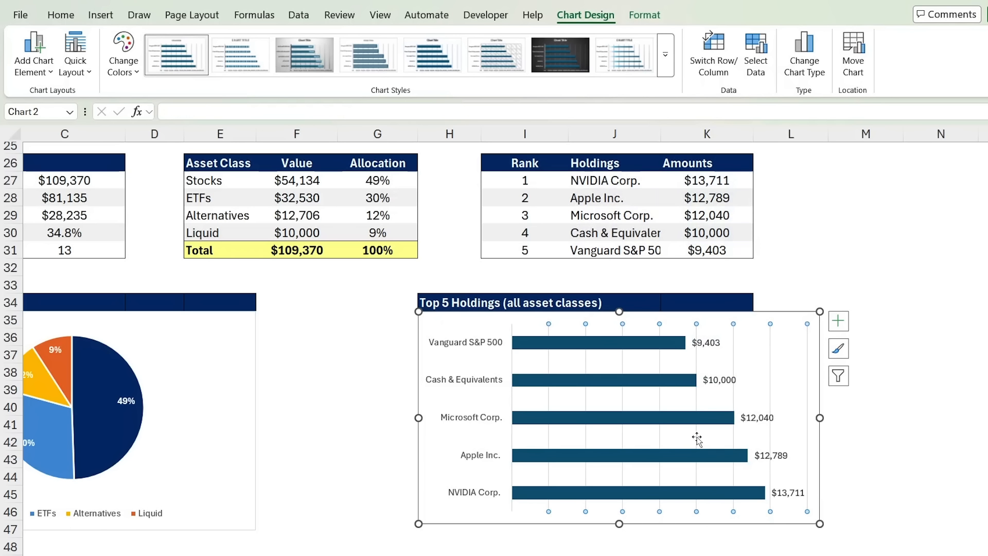
pyautogui.press('Delete')
pyautogui.moveTo(819, 417); pyautogui.dragTo(754, 409)
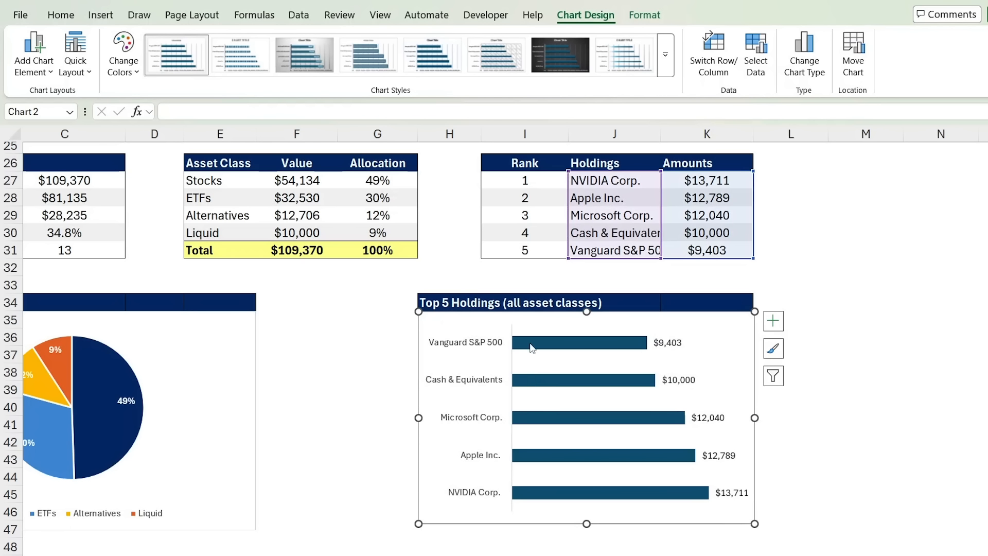
# - Reverse the category order on the top-five holdings chart's vertical axis
pyautogui.click(462, 346)
pyautogui.rightClick(491, 353)
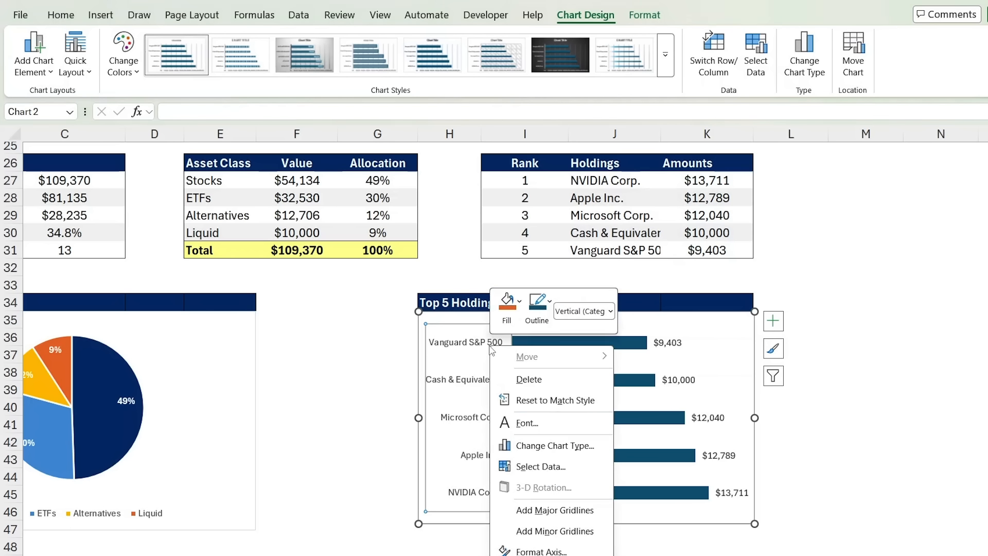
pyautogui.click(523, 545)
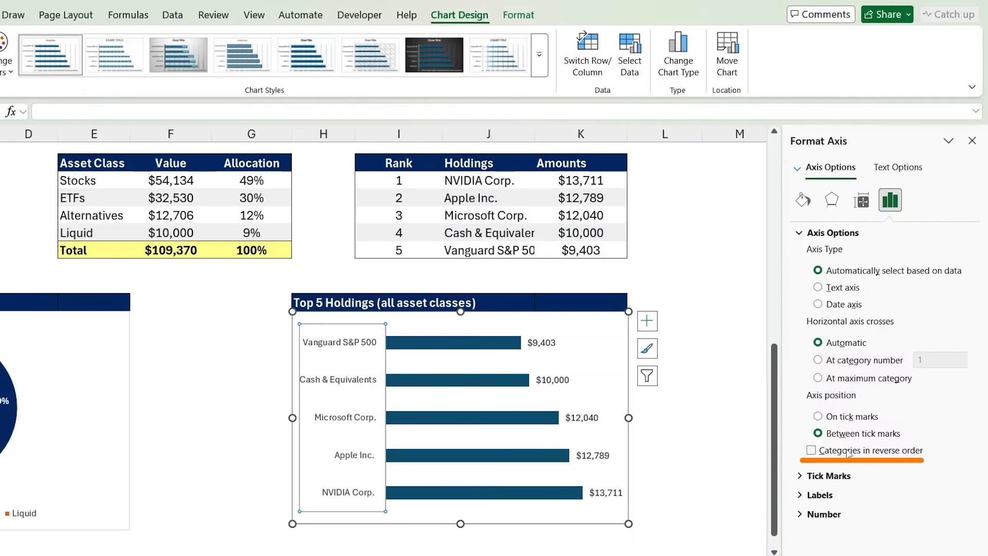
pyautogui.click(852, 451)
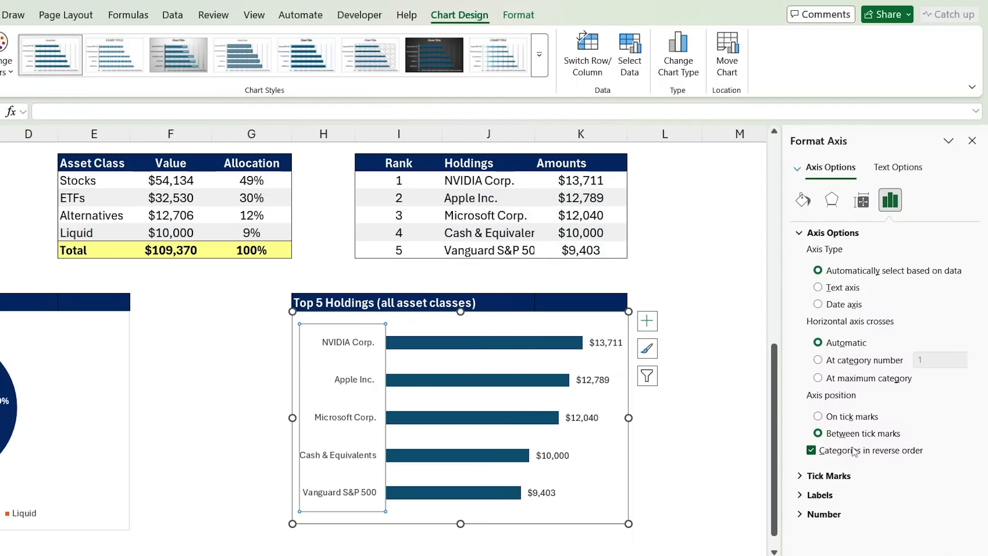
# - Set the top-five bars' gap width to 94% and fill them with the medium blue used for the pie chart's ETFs slice
pyautogui.click(539, 347)
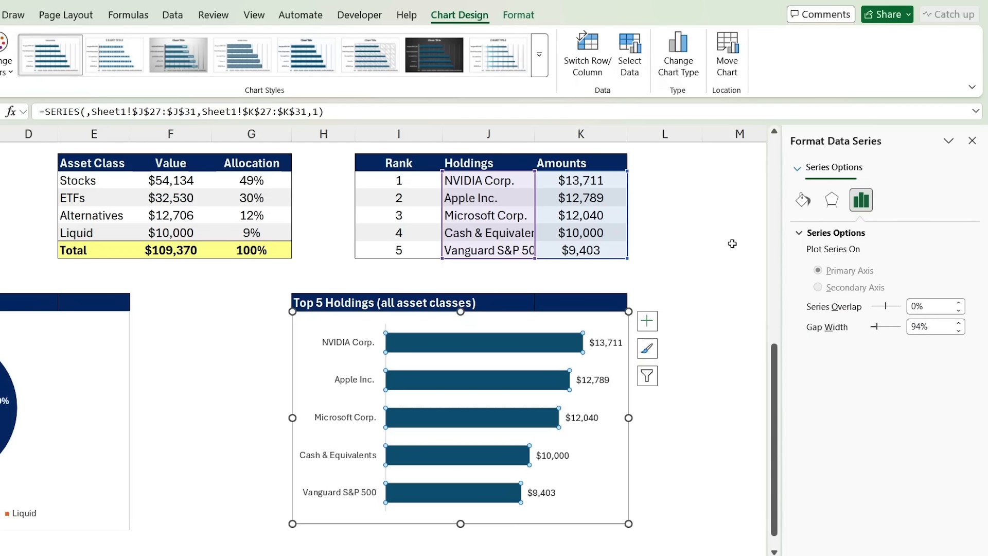
pyautogui.click(58, 16)
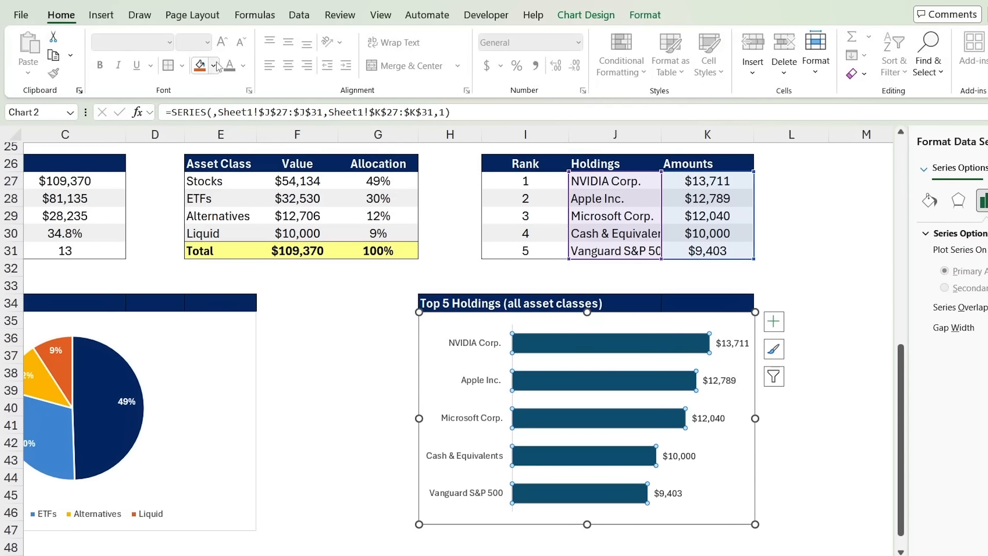
pyautogui.click(212, 68)
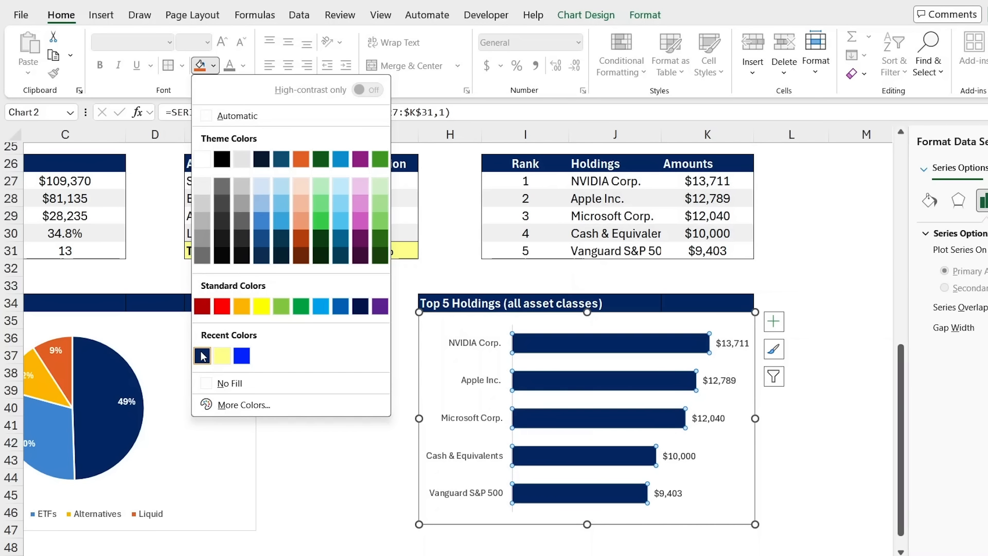
pyautogui.click(262, 221)
pyautogui.click(391, 438)
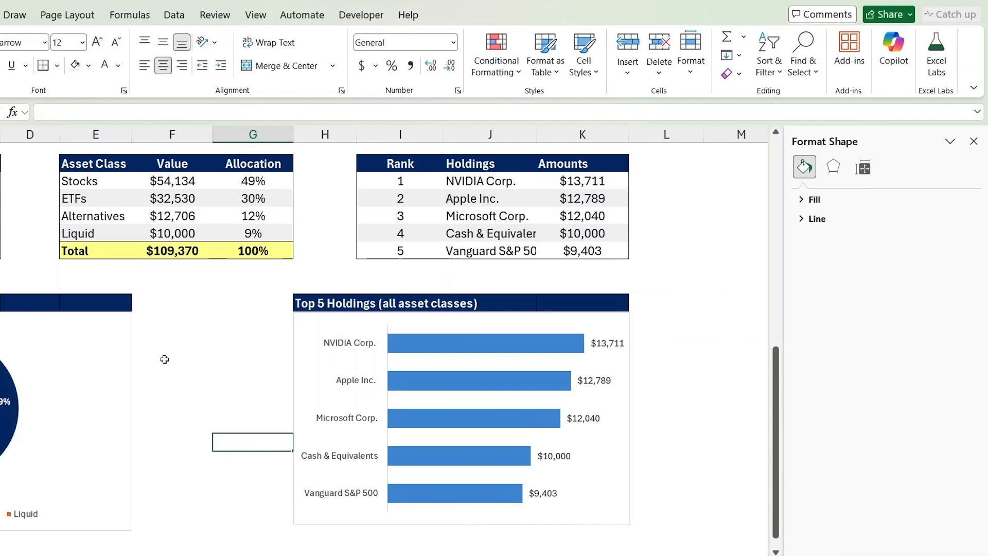
pyautogui.click(973, 141)
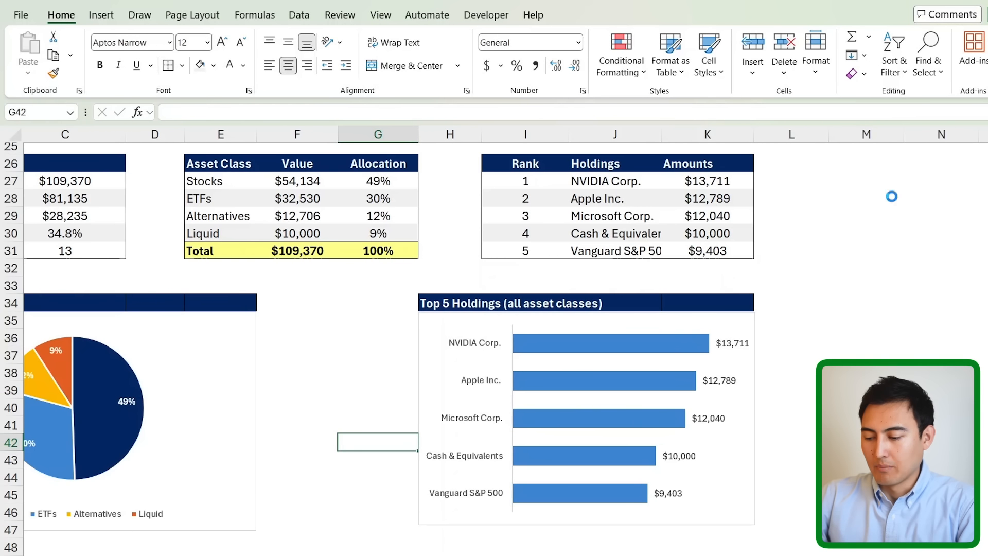
# - Copy the Top 5 Holdings header from H34 to G34 and clear the original text in H34
pyautogui.hscroll(-3, 859, 281)
pyautogui.scroll(1, 859, 280)
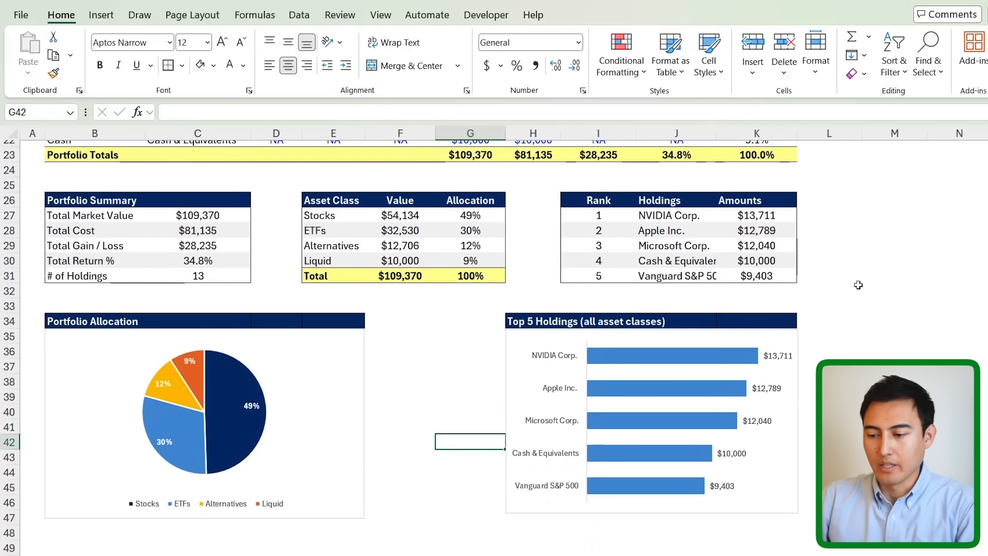
pyautogui.click(506, 320)
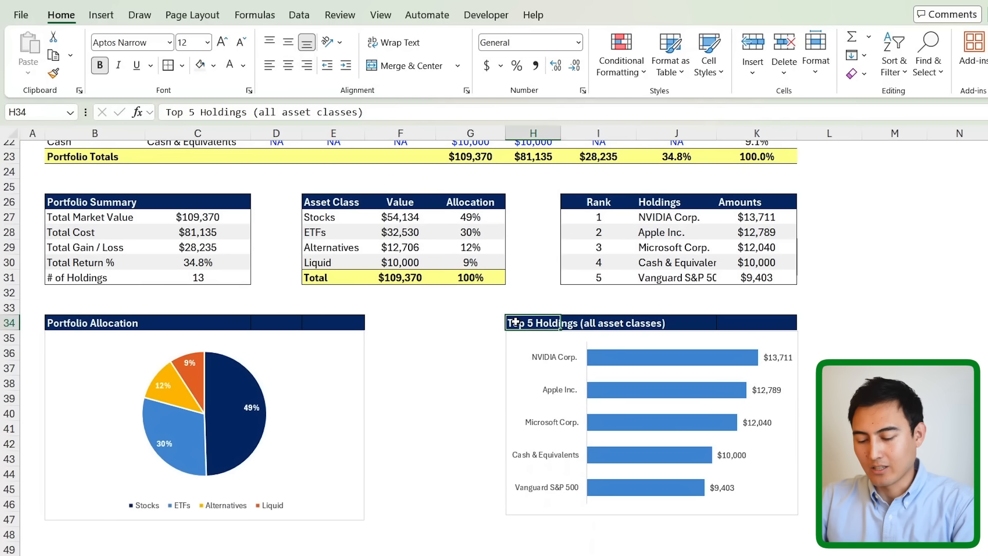
pyautogui.hotkey('ctrl', 'c')
pyautogui.press('Left')
pyautogui.hotkey('ctrl', 'v')
pyautogui.click(515, 322)
pyautogui.press('Delete')
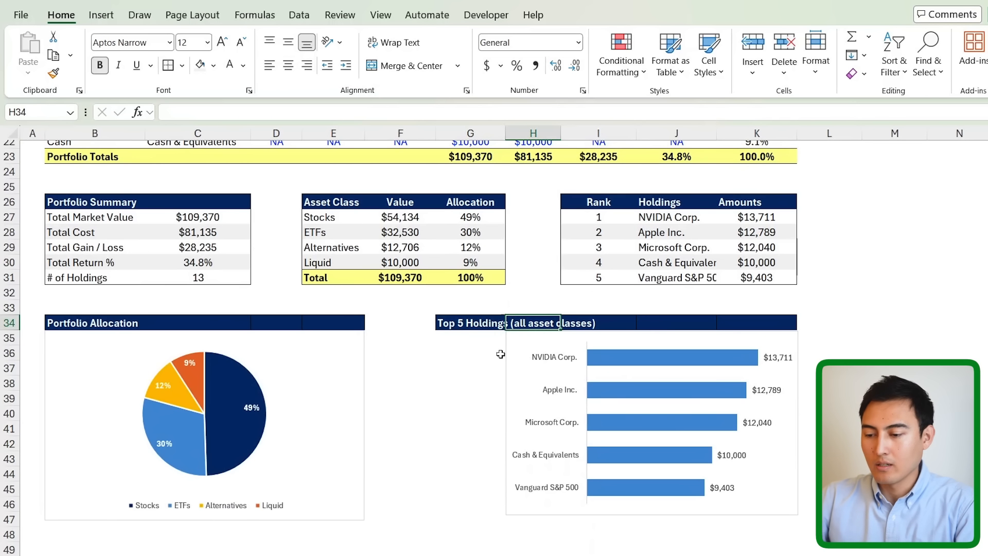
# - Widen the top-five bar chart to start at column G, in line with its extended header
pyautogui.click(514, 426)
pyautogui.moveTo(507, 422); pyautogui.dragTo(437, 415)
pyautogui.click(375, 413)
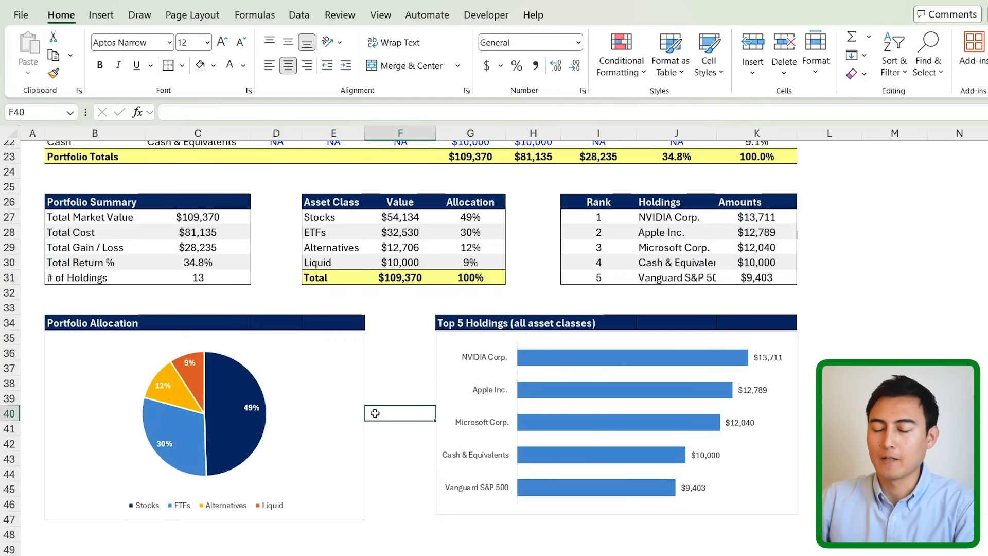
# - Review the finished tracker from the holdings table and current price formulas down to the summary tables and both charts
pyautogui.scroll(7, 375, 413)
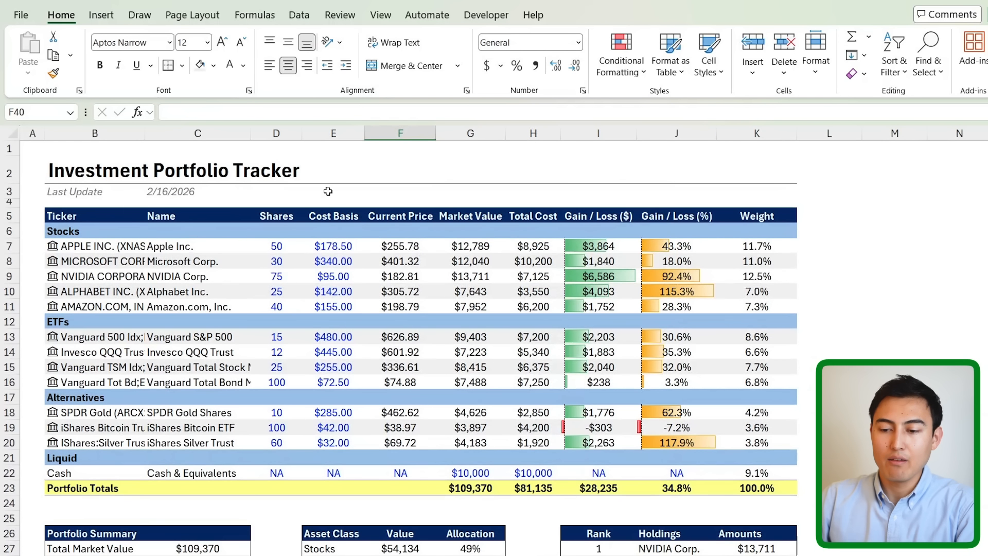
pyautogui.click(411, 291)
pyautogui.press('Up')
pyautogui.press('Up')
pyautogui.scroll(-2, 454, 268)
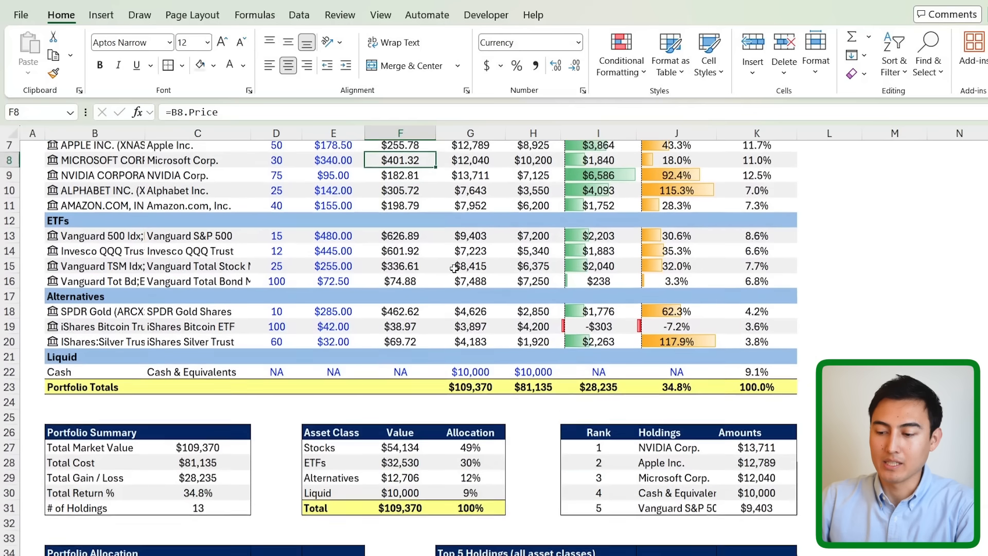
pyautogui.scroll(-4, 458, 464)
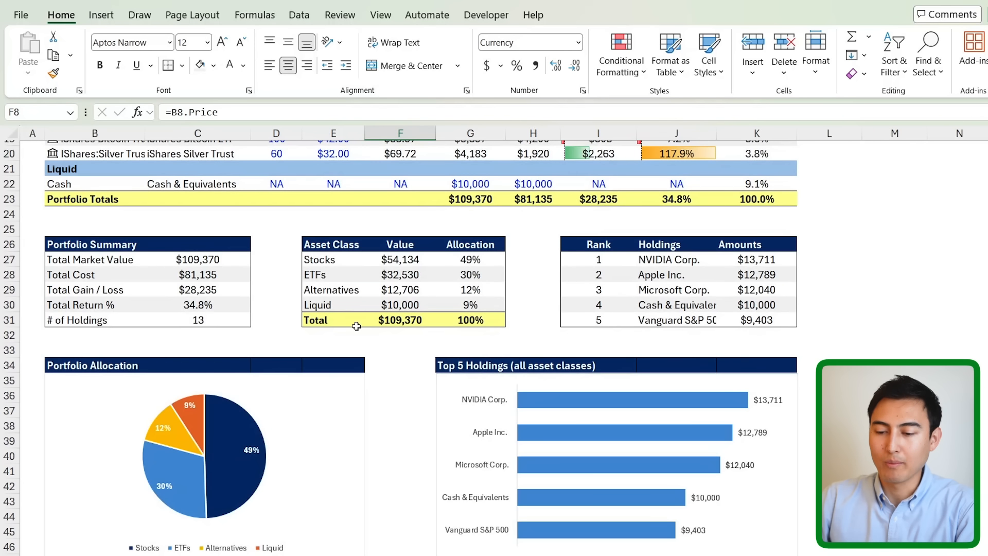
pyautogui.scroll(-3, 356, 327)
pyautogui.scroll(2, 404, 266)
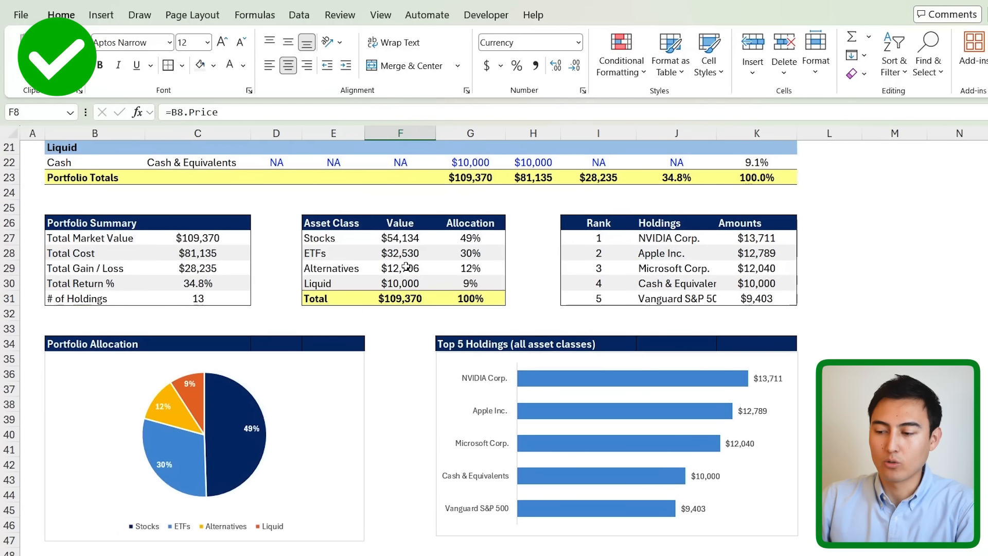